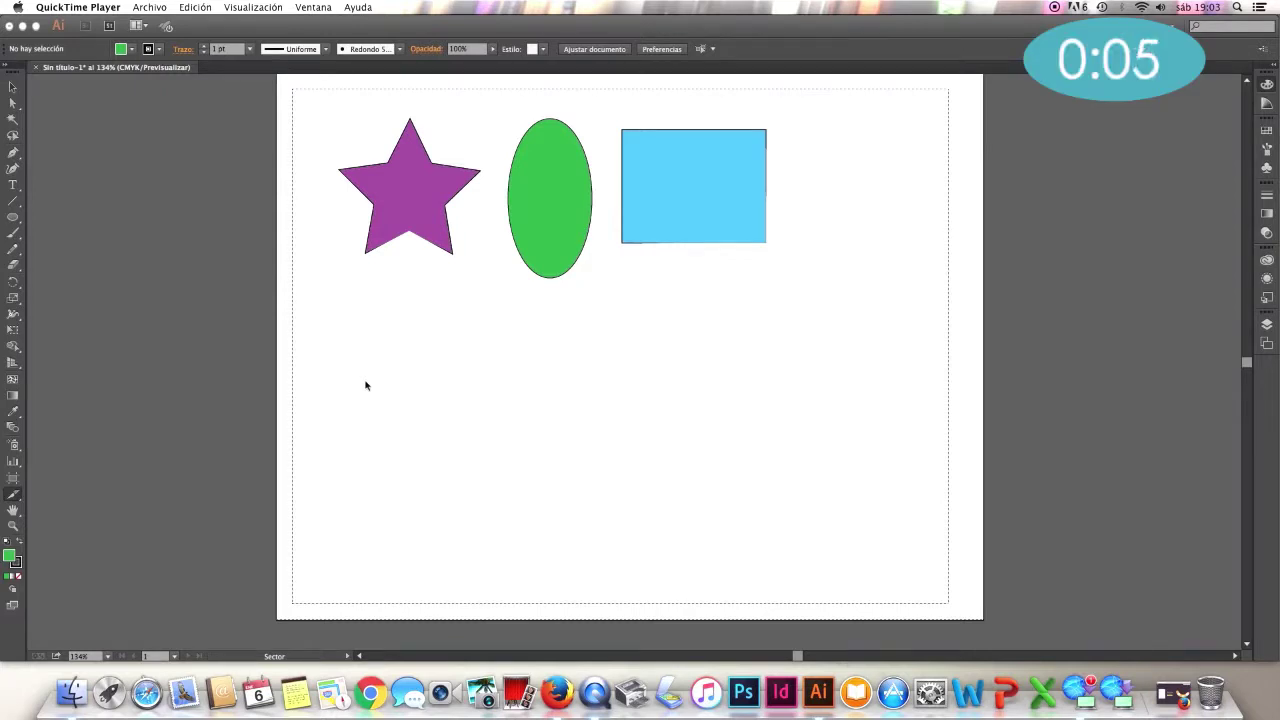
Browse the Rotate and Scale tool groups, then select the purple star
{"action": "left_click", "coordinate": [17, 288]}
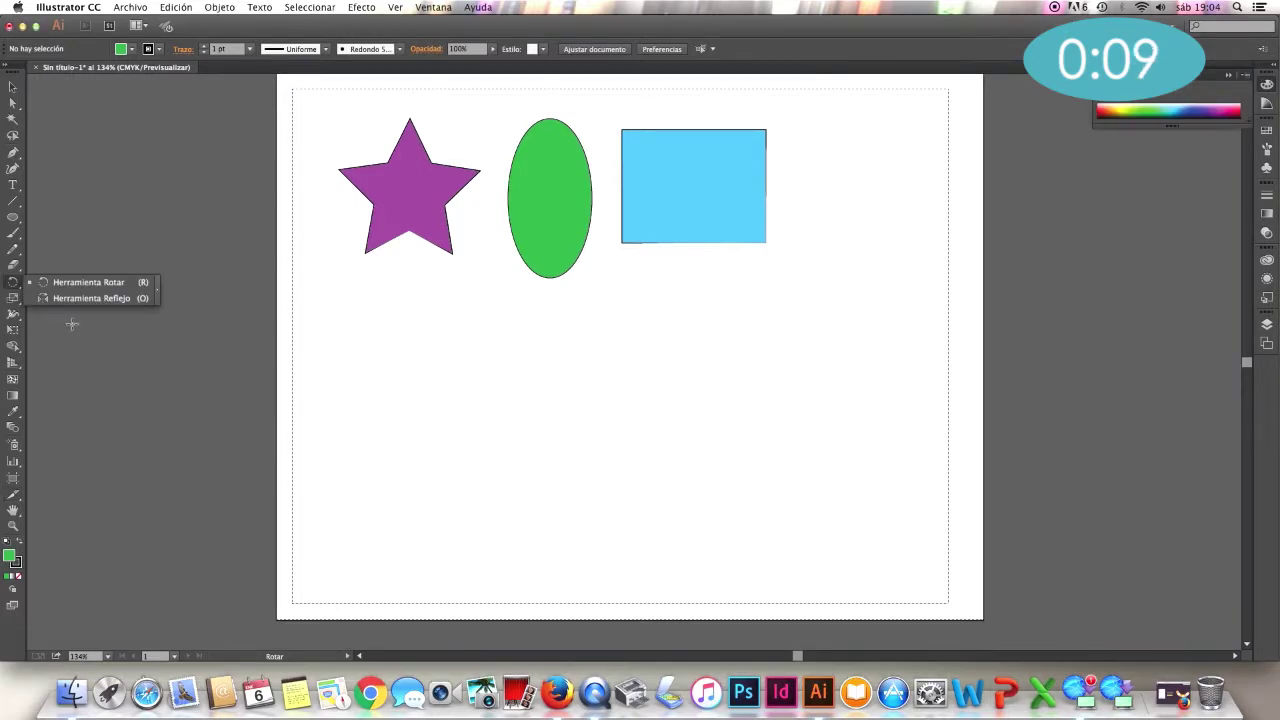
{"action": "left_click_drag", "start_coordinate": [14, 282], "coordinate": [14, 297]}
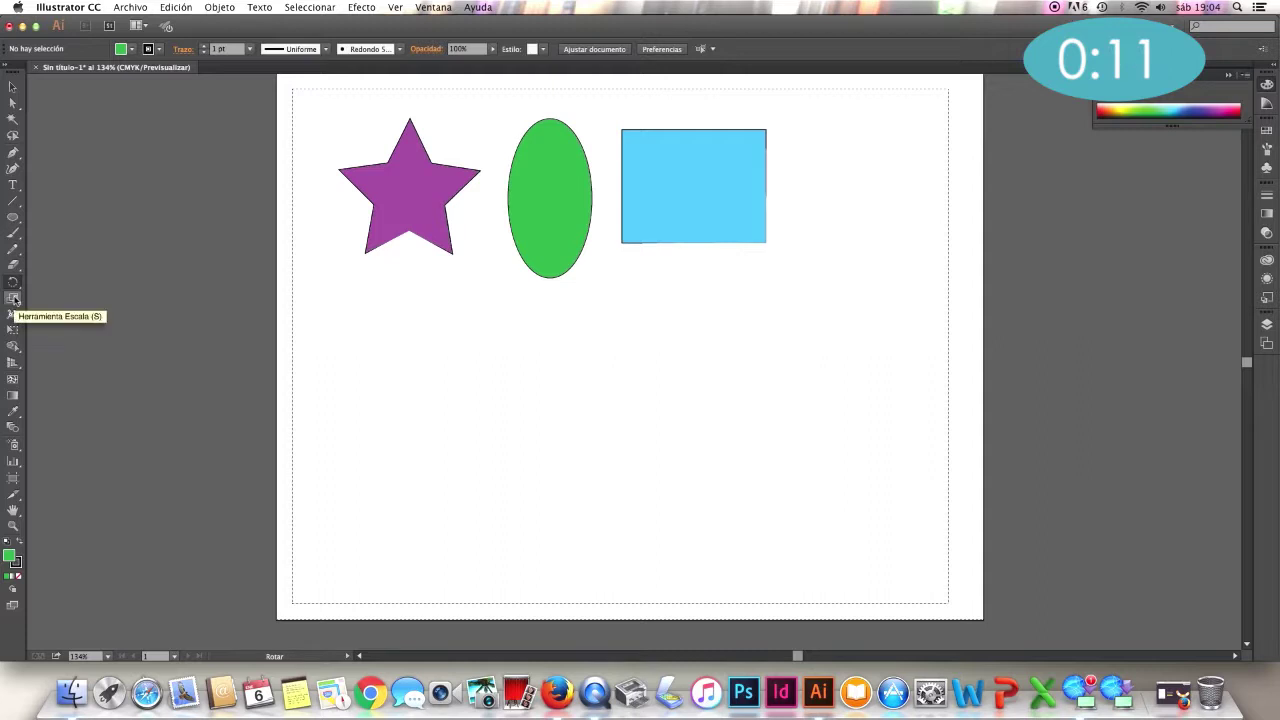
{"action": "left_click", "coordinate": [14, 298]}
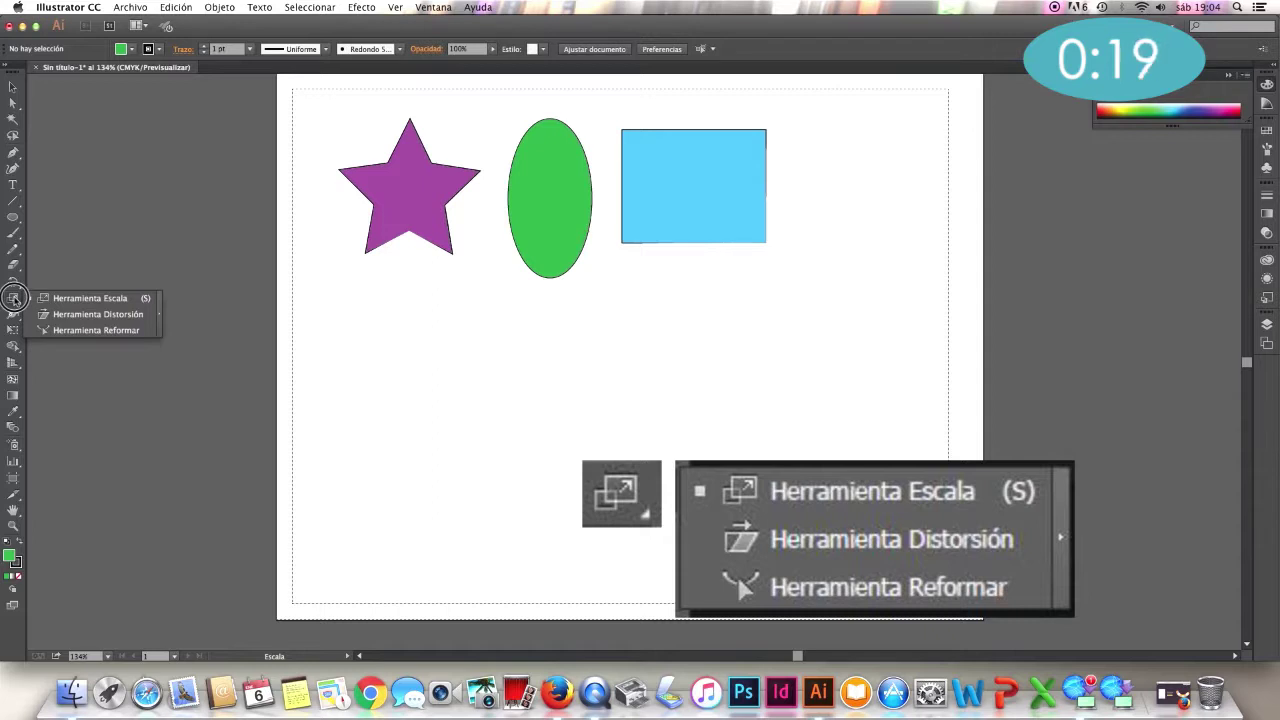
{"action": "key", "text": "v"}
{"action": "left_click", "coordinate": [375, 208]}
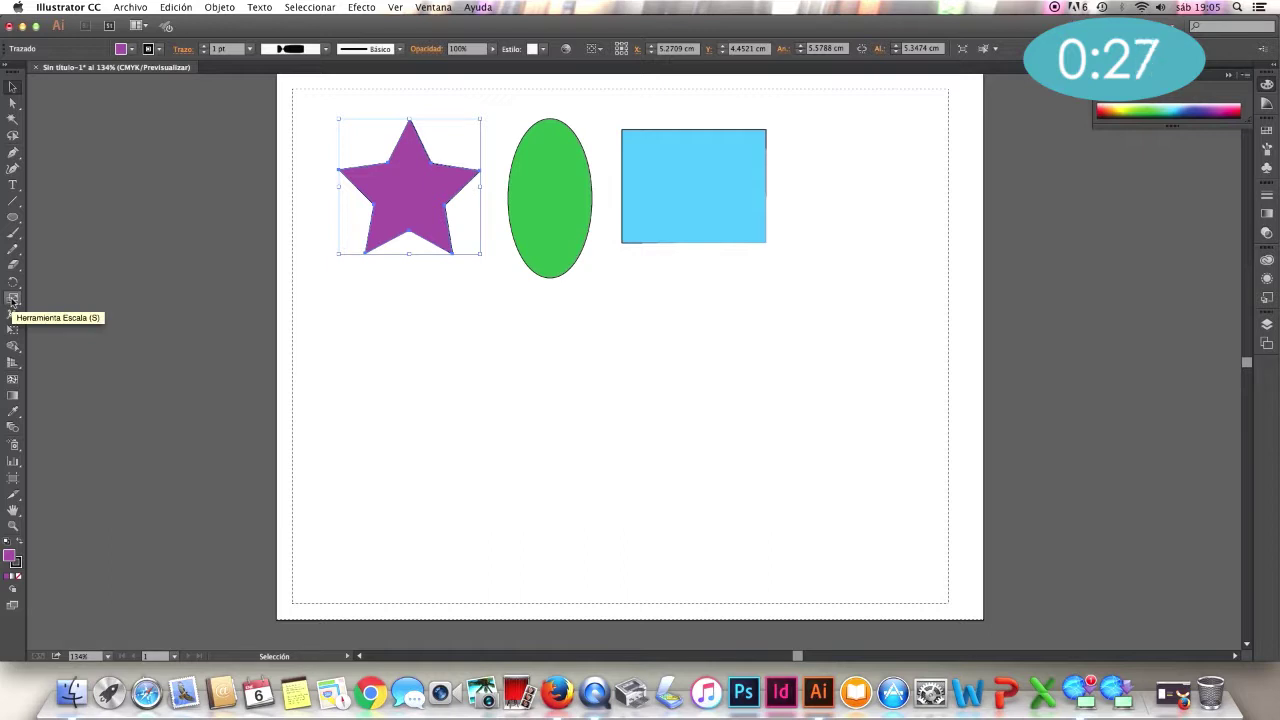
{"action": "double_click", "coordinate": [13, 300]}
{"action": "type", "text": "50"}
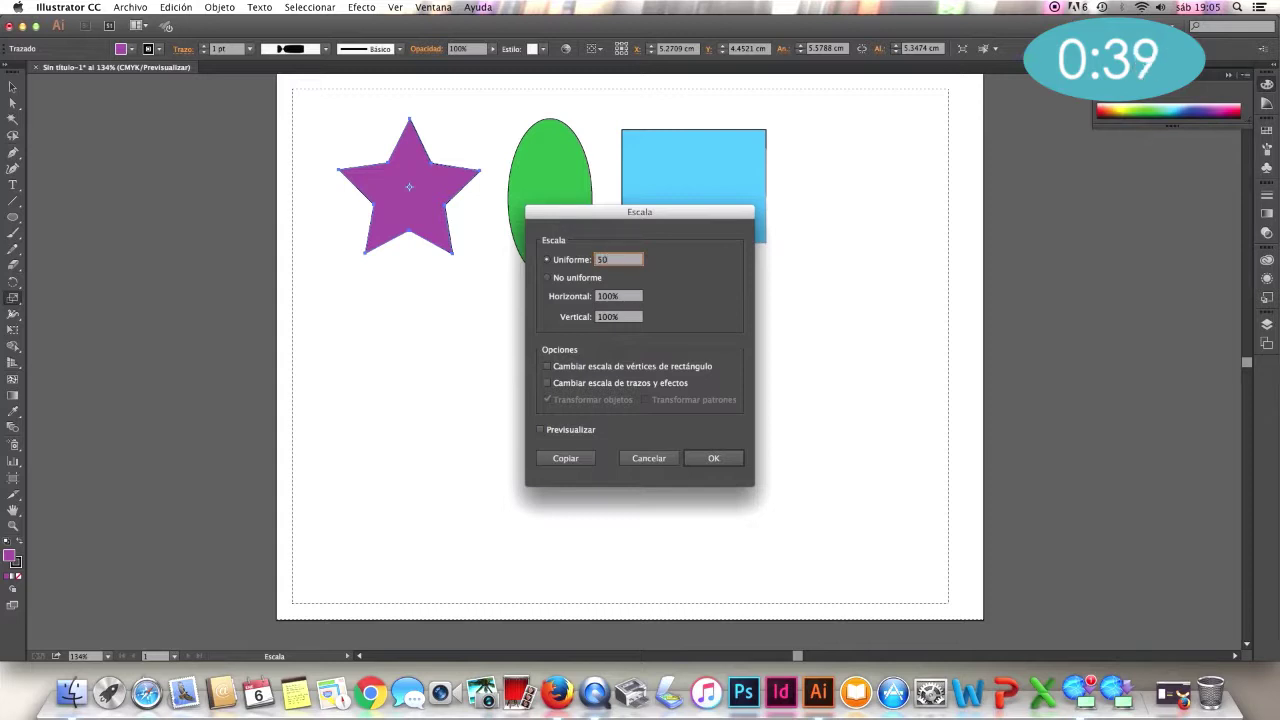
{"action": "left_click", "coordinate": [716, 458]}
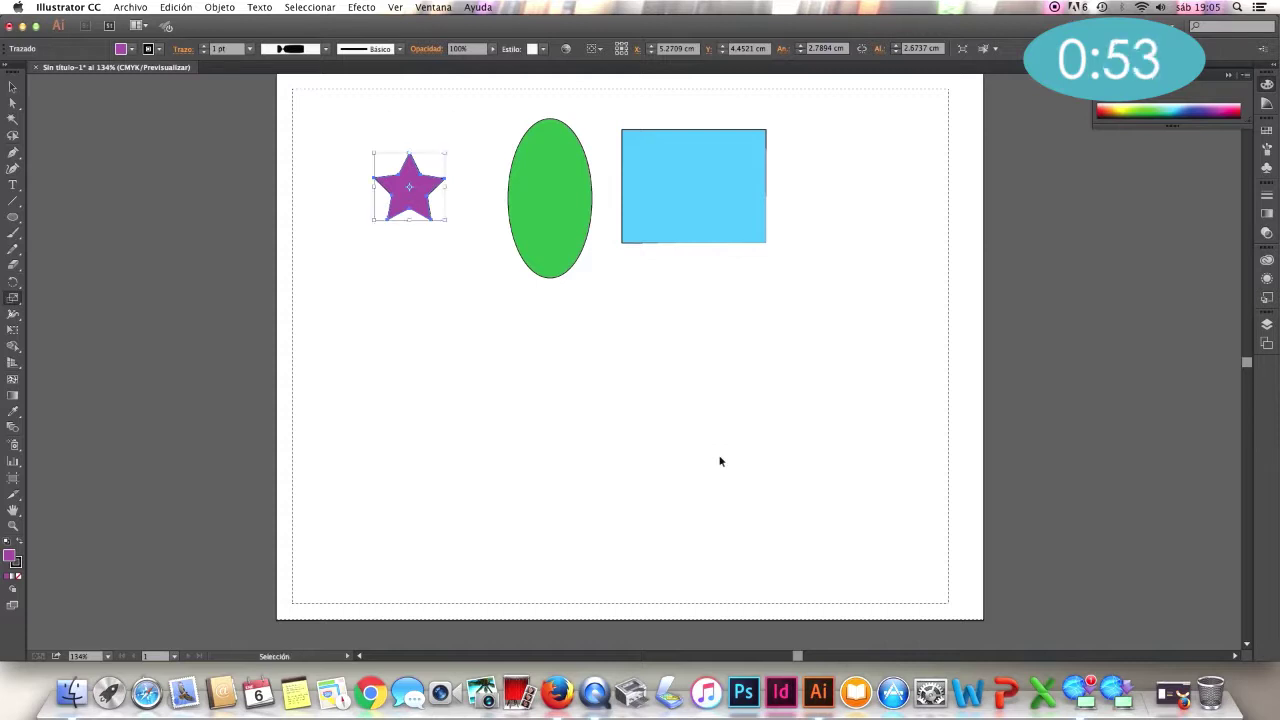
{"action": "key", "text": "super+d"}
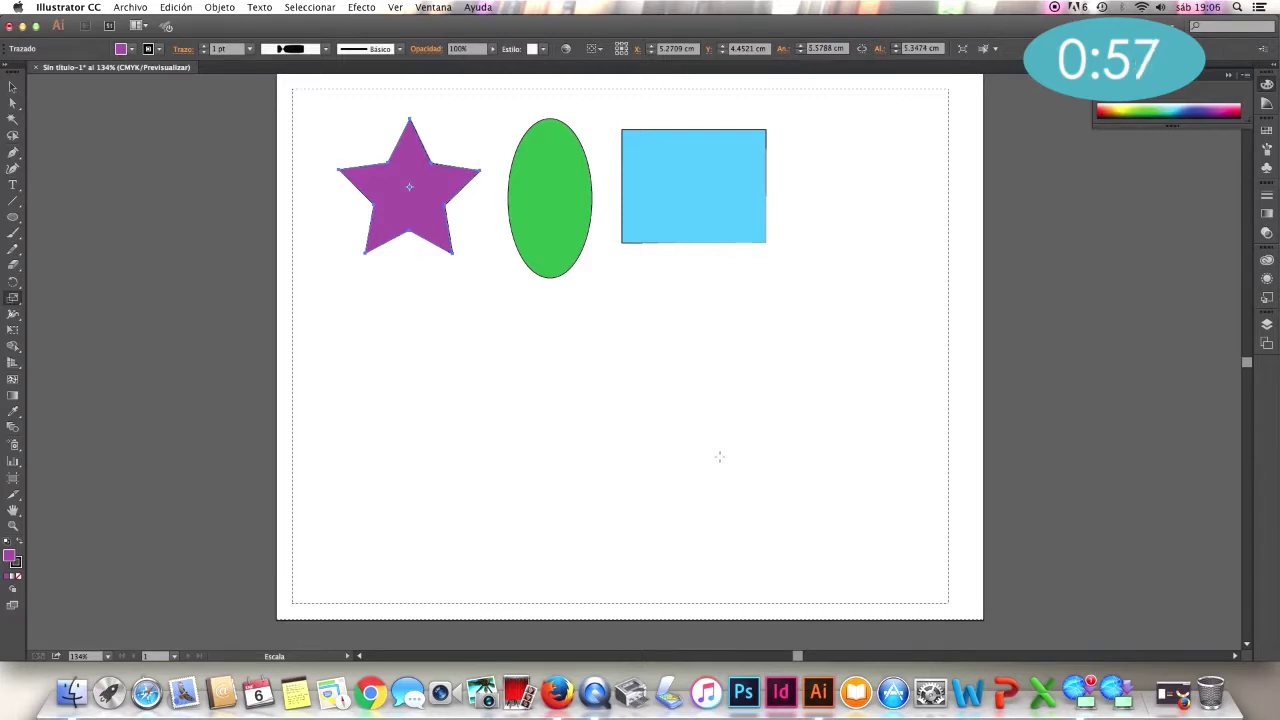
Make a 90% uniform scaled copy of the star, repeat it three times, and reset to default colours
{"action": "double_click", "coordinate": [13, 298]}
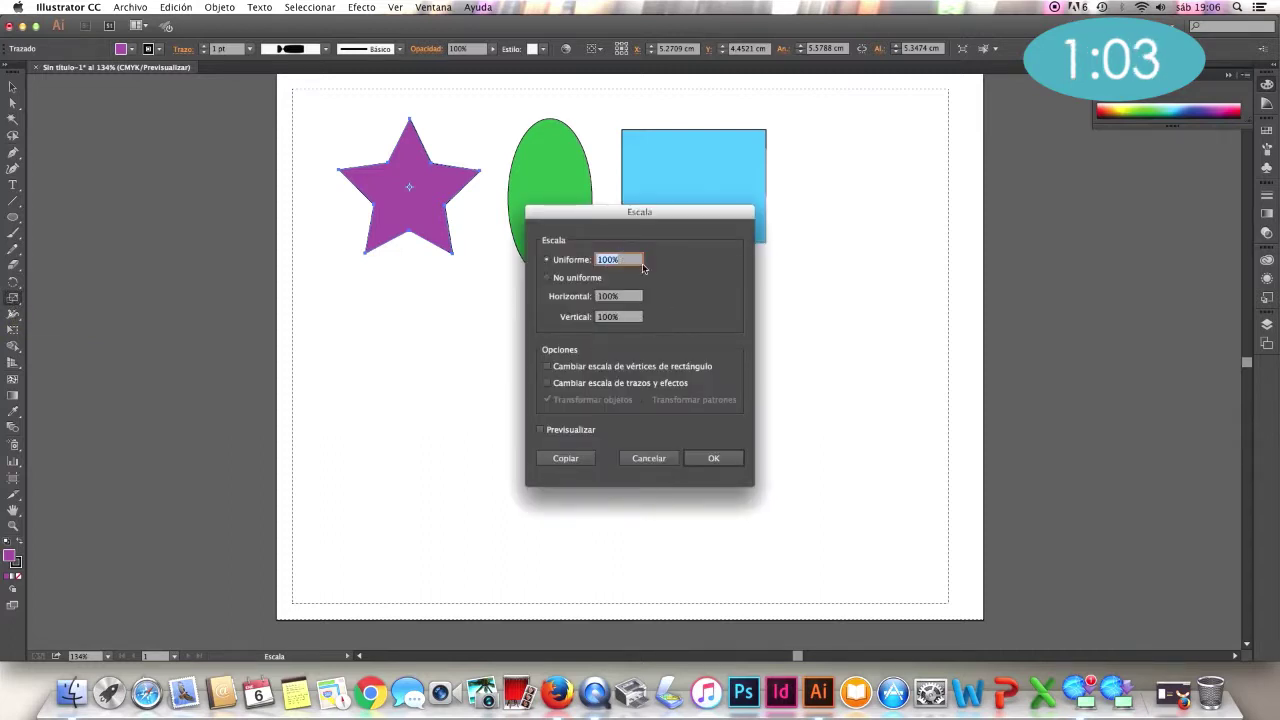
{"action": "type", "text": "90"}
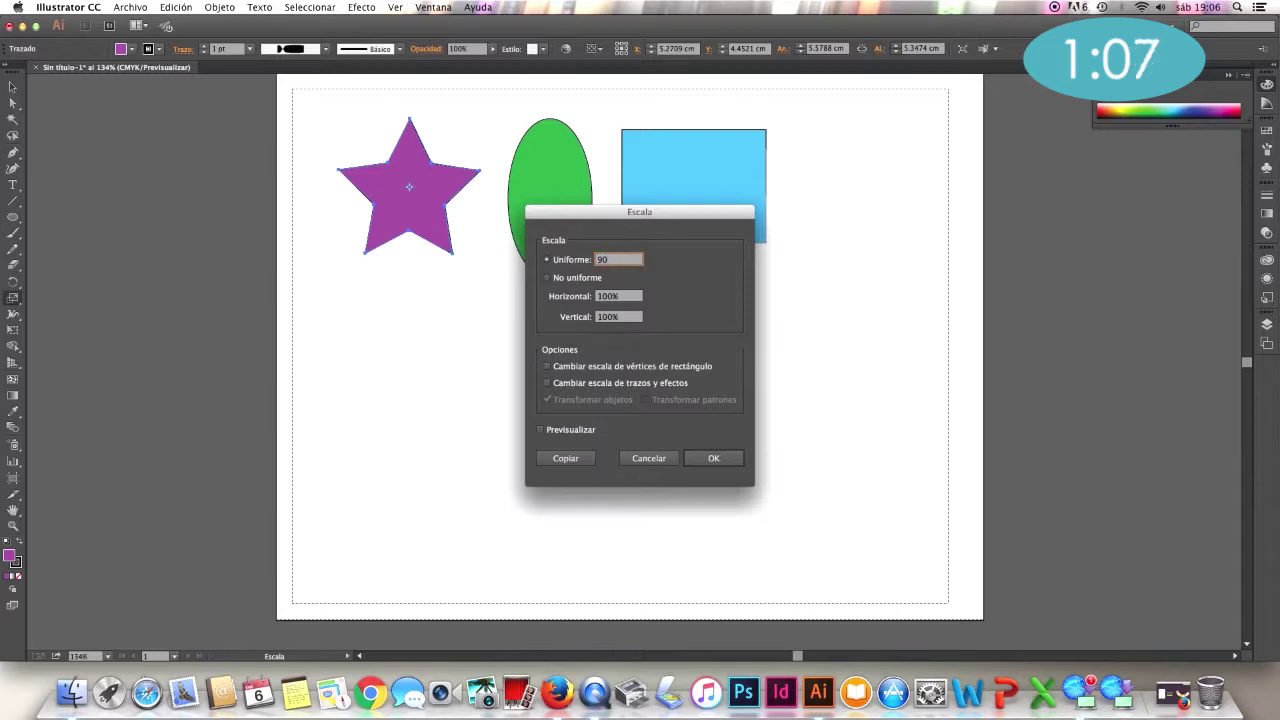
{"action": "left_click", "coordinate": [566, 459]}
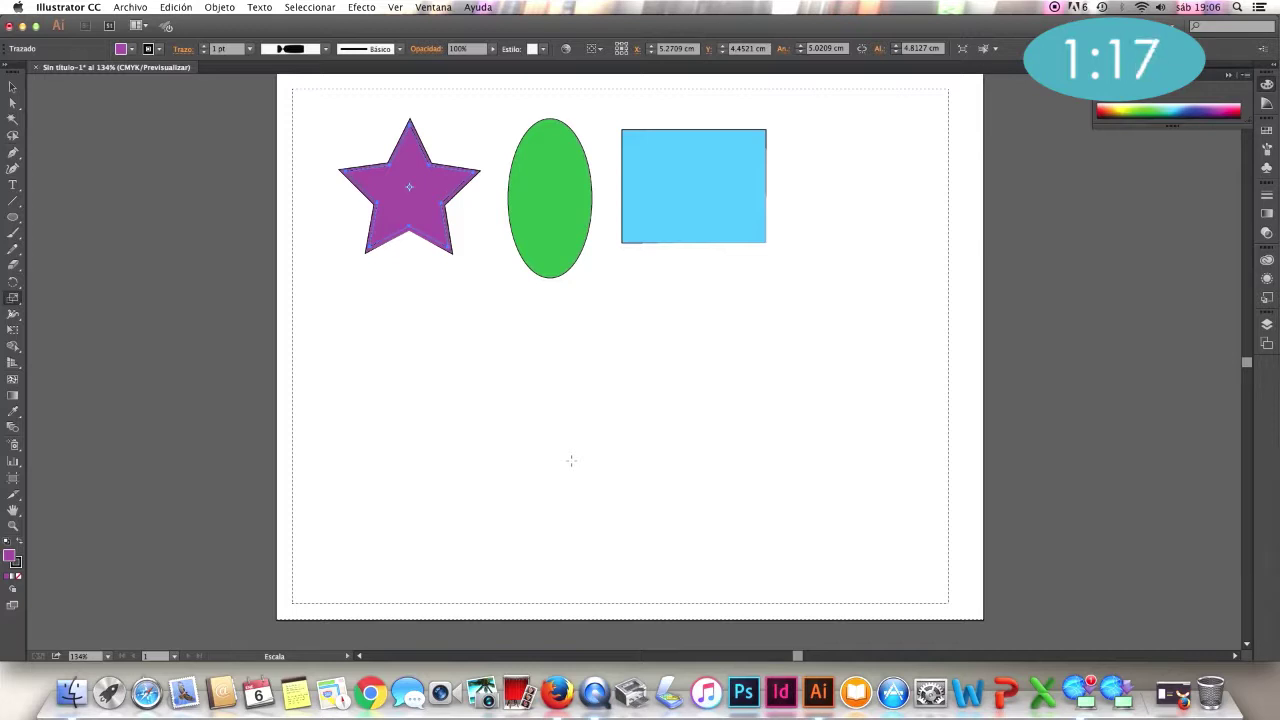
{"action": "key", "text": "super+d"}
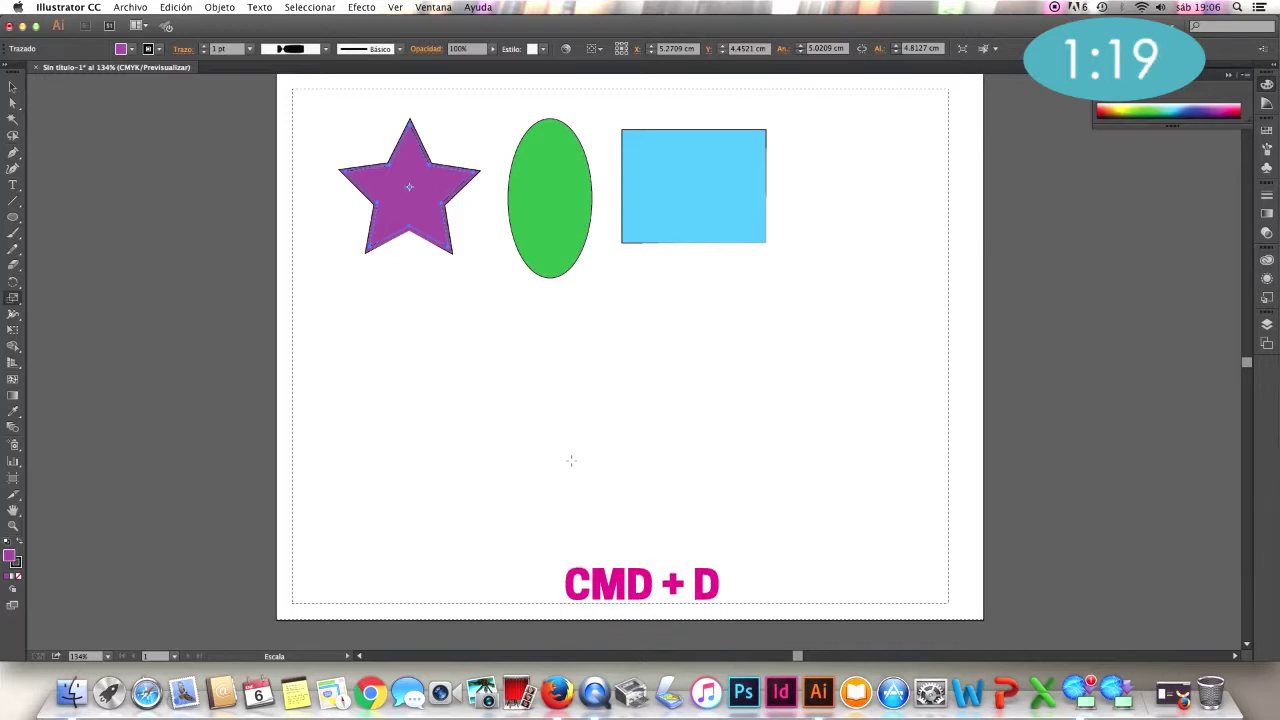
{"action": "key", "text": "super+d"}
{"action": "key", "text": "super+d"}
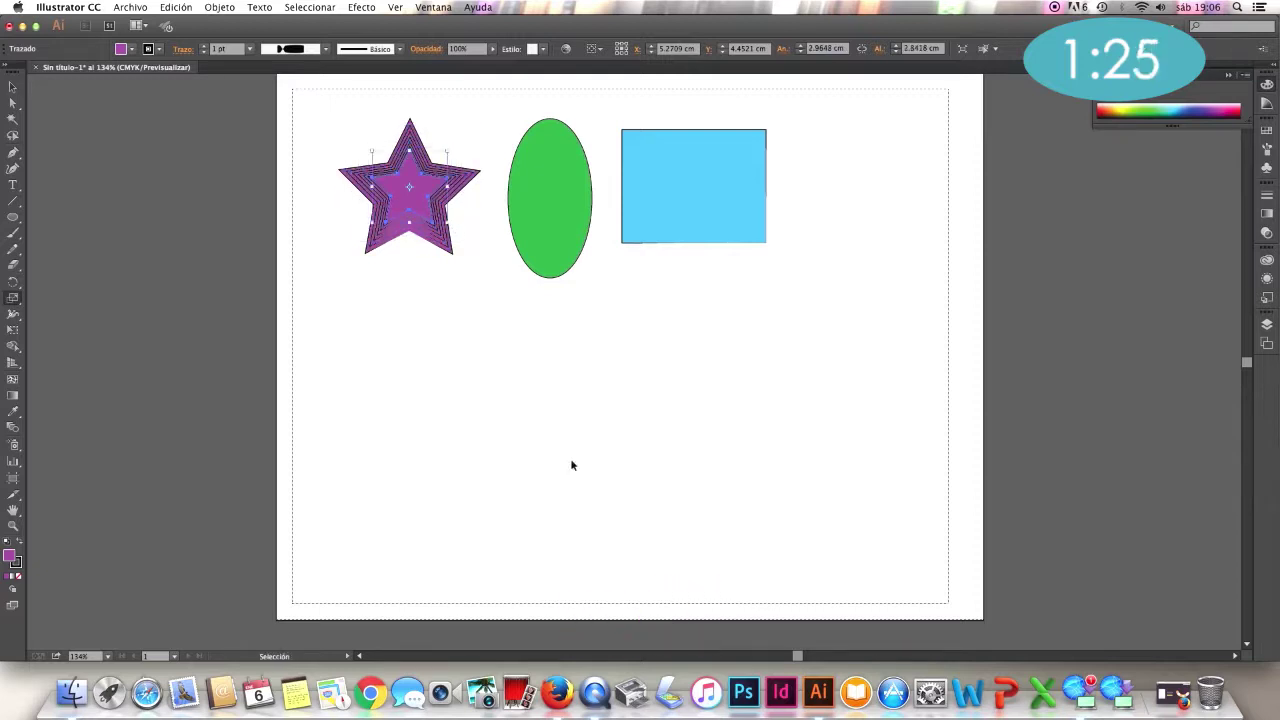
{"action": "key", "text": "super+d"}
{"action": "key", "text": "super+d"}
{"action": "key", "text": "d"}
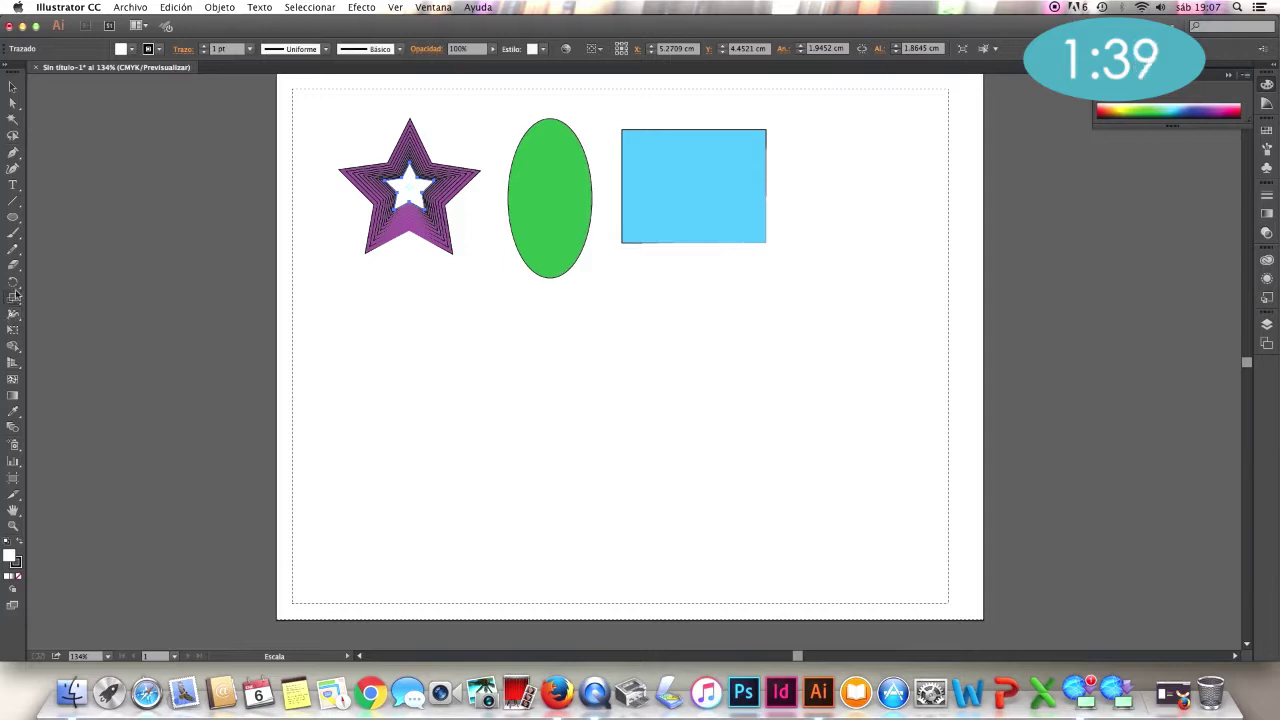
Deselect the star and move the light blue rectangle down and to the right
{"action": "left_click", "coordinate": [12, 87]}
{"action": "left_click", "coordinate": [634, 507]}
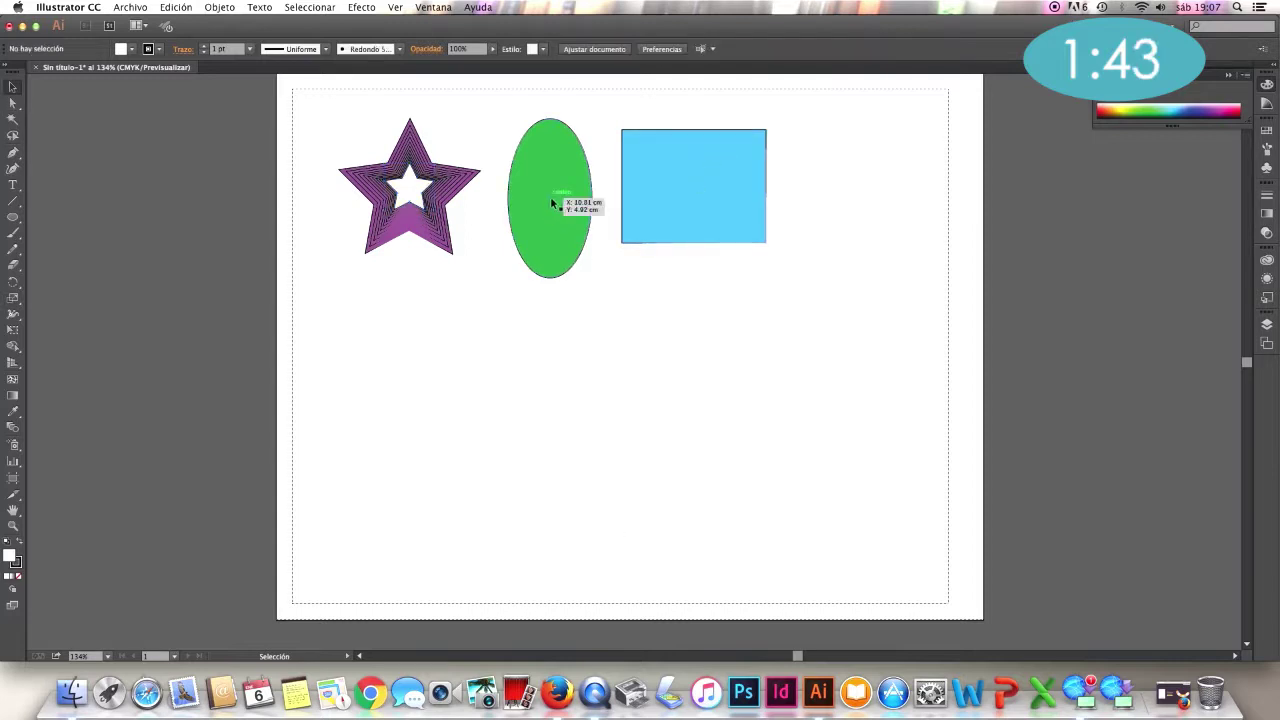
{"action": "mouse_move", "coordinate": [714, 186]}
{"action": "left_mouse_down"}
{"action": "mouse_move", "coordinate": [806, 388]}
{"action": "mouse_move", "coordinate": [806, 351]}
{"action": "left_mouse_up"}
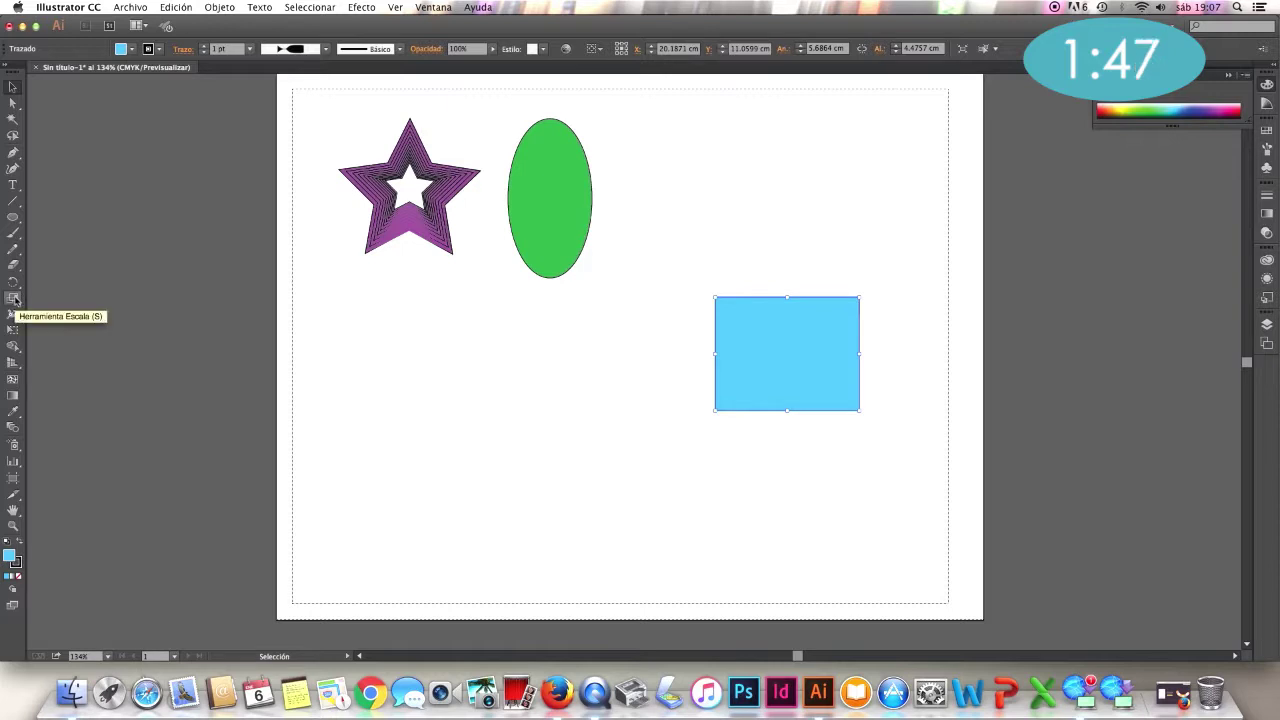
Scale the rectangle non-uniformly to 80% horizontal and 110% vertical
{"action": "double_click", "coordinate": [13, 298]}
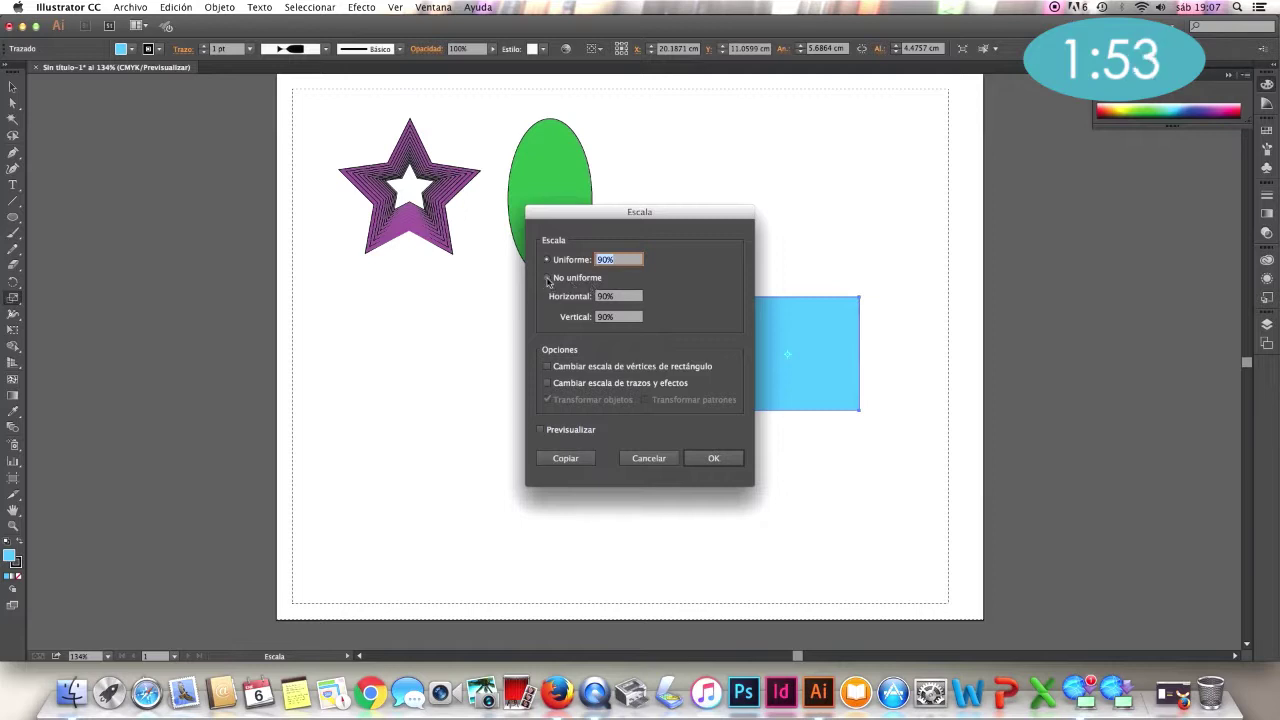
{"action": "left_click", "coordinate": [547, 279]}
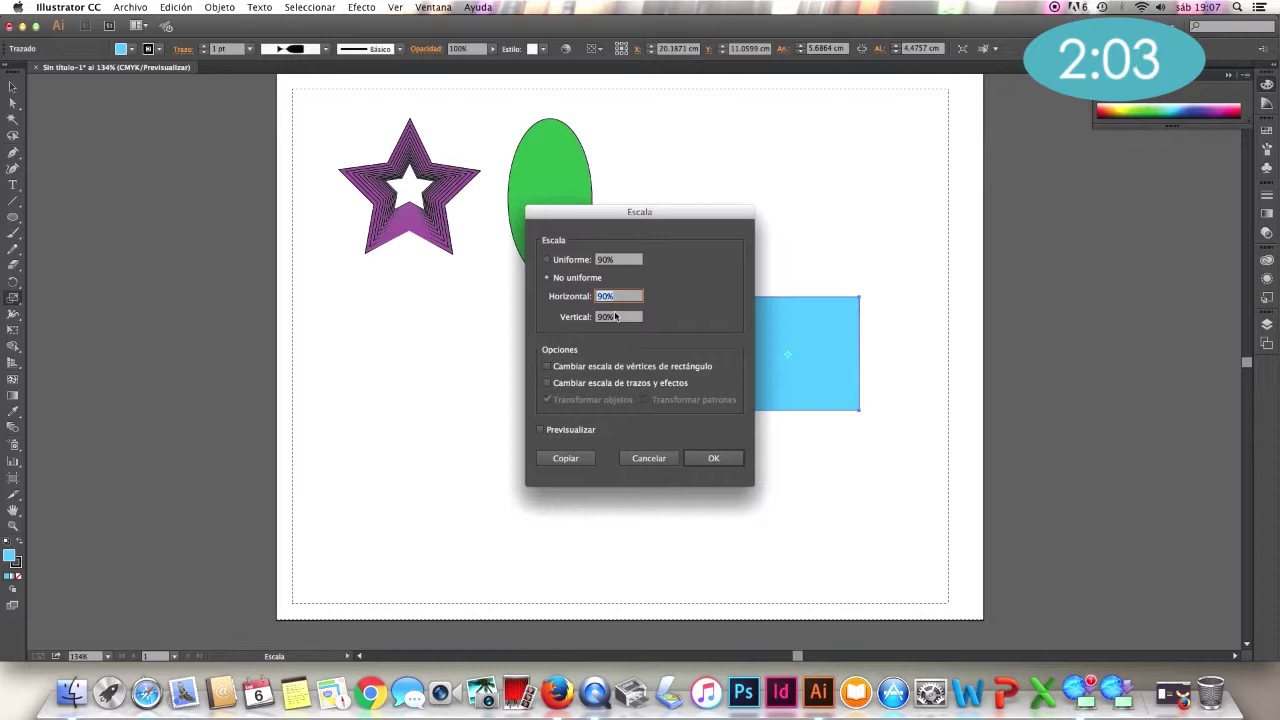
{"action": "left_click", "coordinate": [618, 296]}
{"action": "type", "text": "80"}
{"action": "key", "text": "Tab"}
{"action": "left_click", "coordinate": [590, 317]}
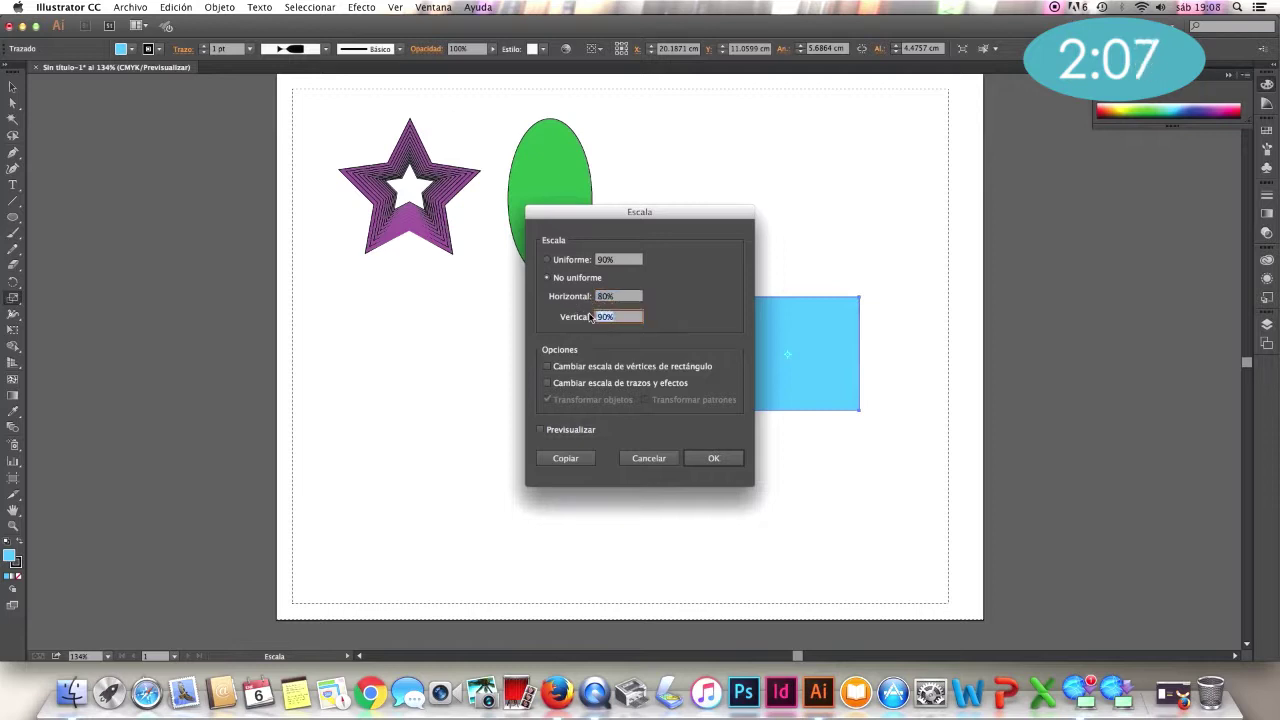
{"action": "type", "text": "110"}
{"action": "left_click", "coordinate": [703, 460]}
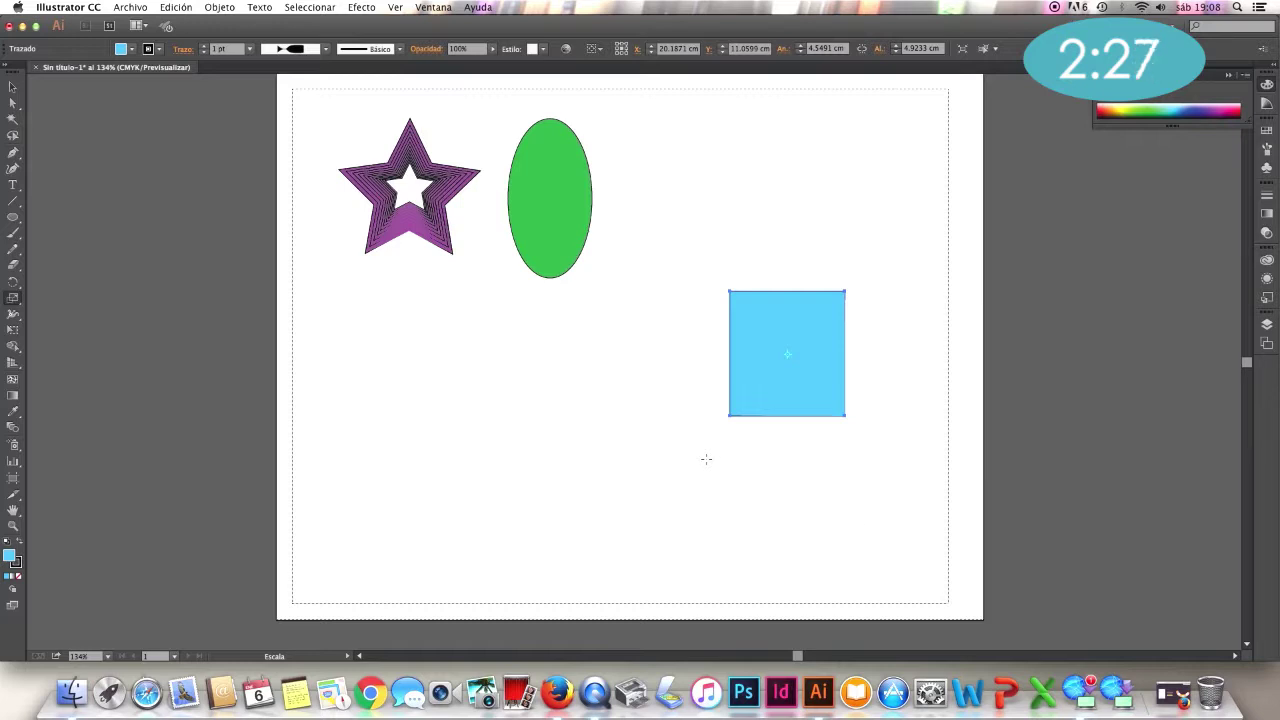
{"action": "left_click", "coordinate": [15, 299]}
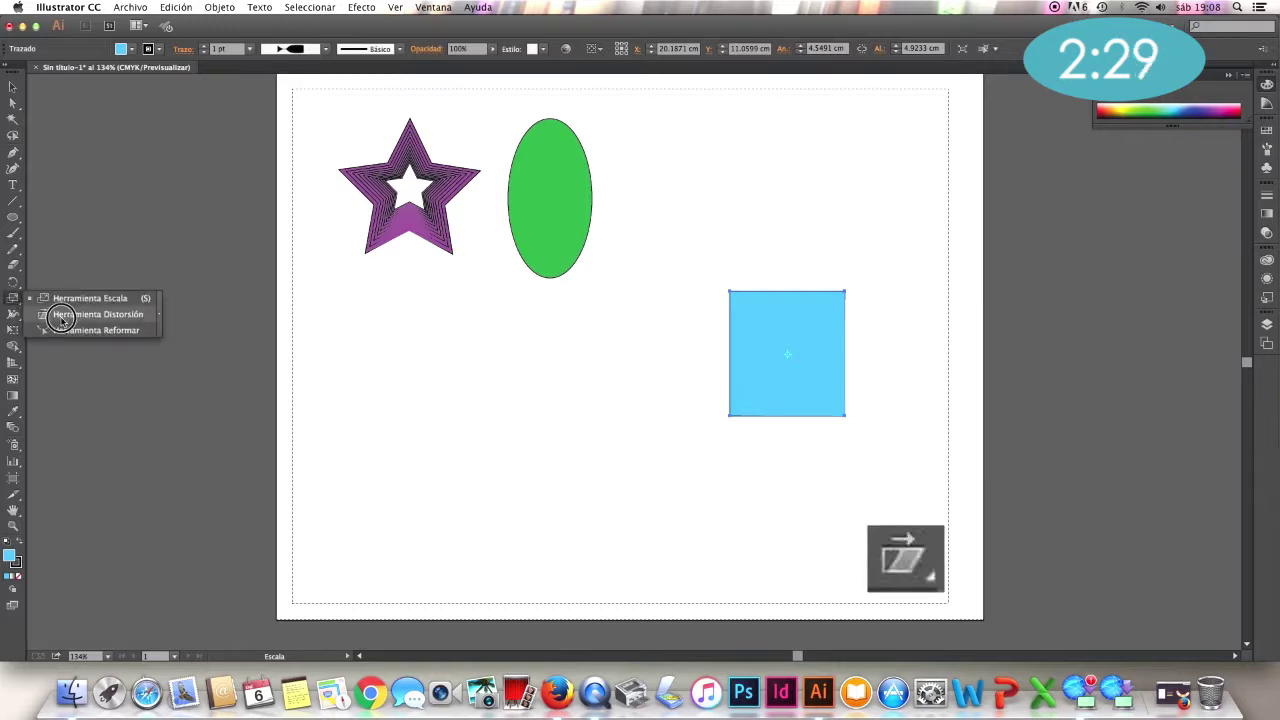
{"action": "left_click_drag", "start_coordinate": [17, 302], "coordinate": [60, 314]}
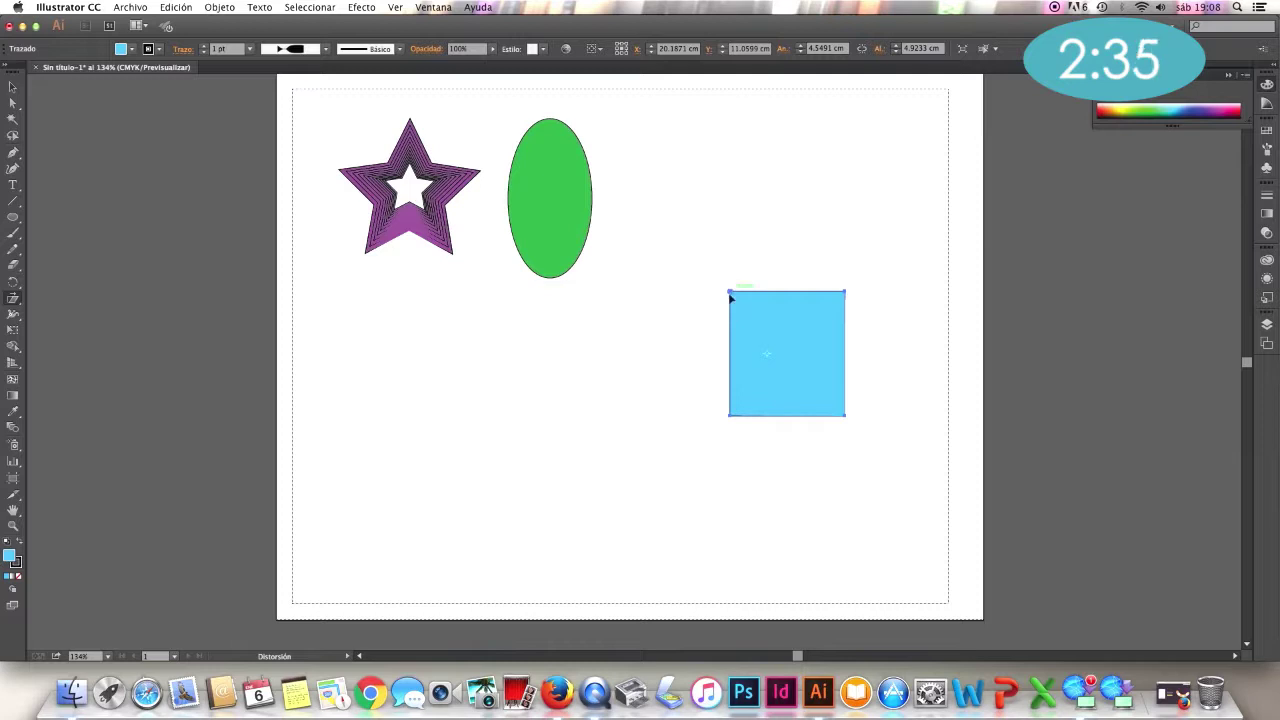
{"action": "left_click_drag", "start_coordinate": [730, 294], "coordinate": [676, 287]}
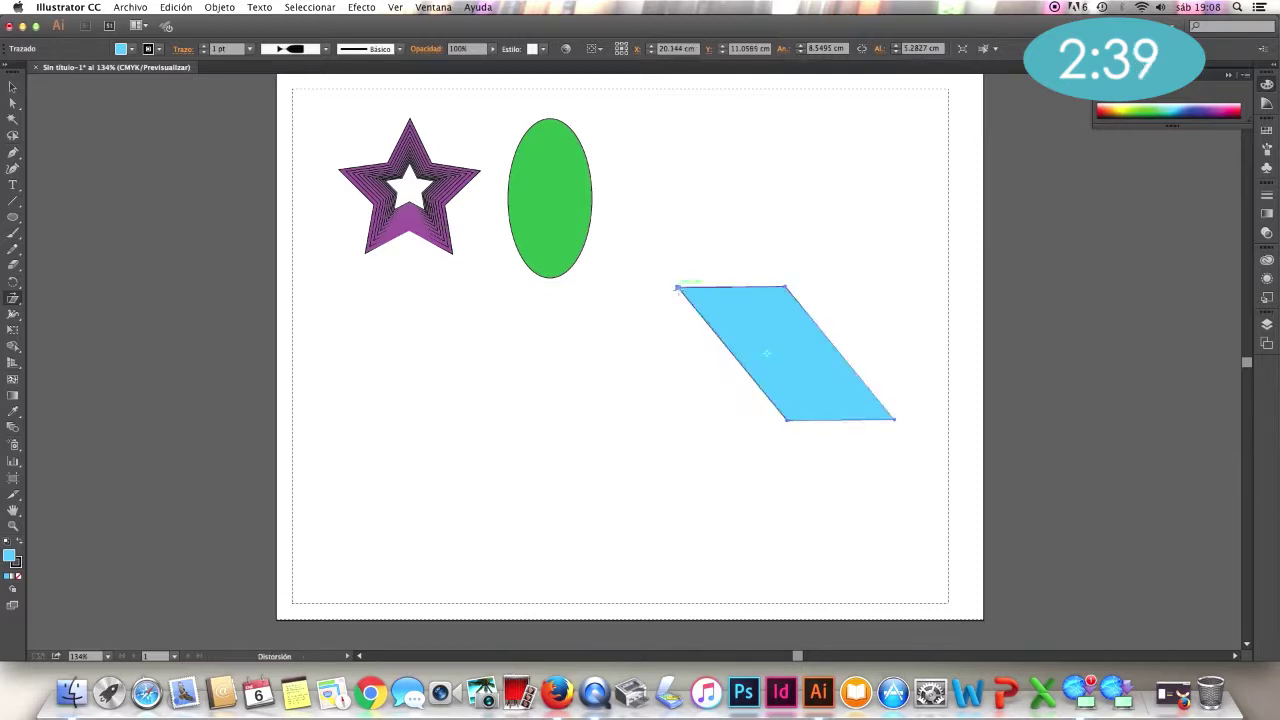
{"action": "key", "text": "super+z"}
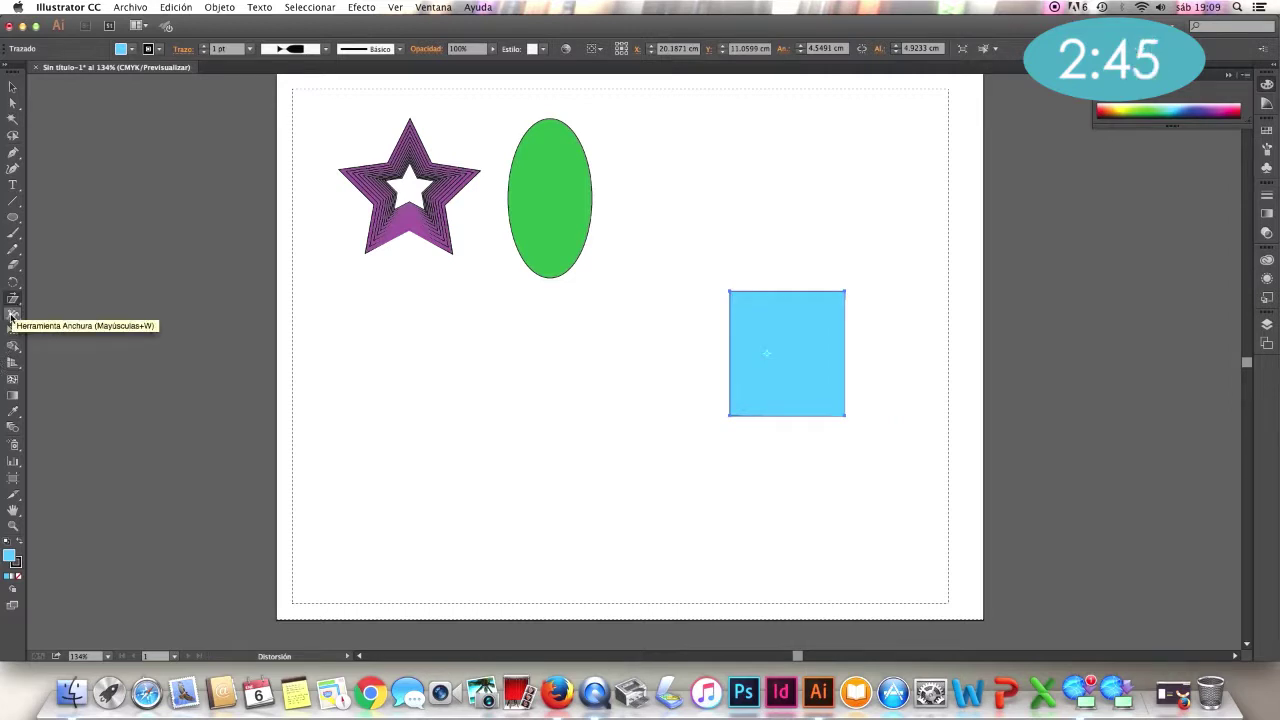
{"action": "left_click", "coordinate": [12, 316]}
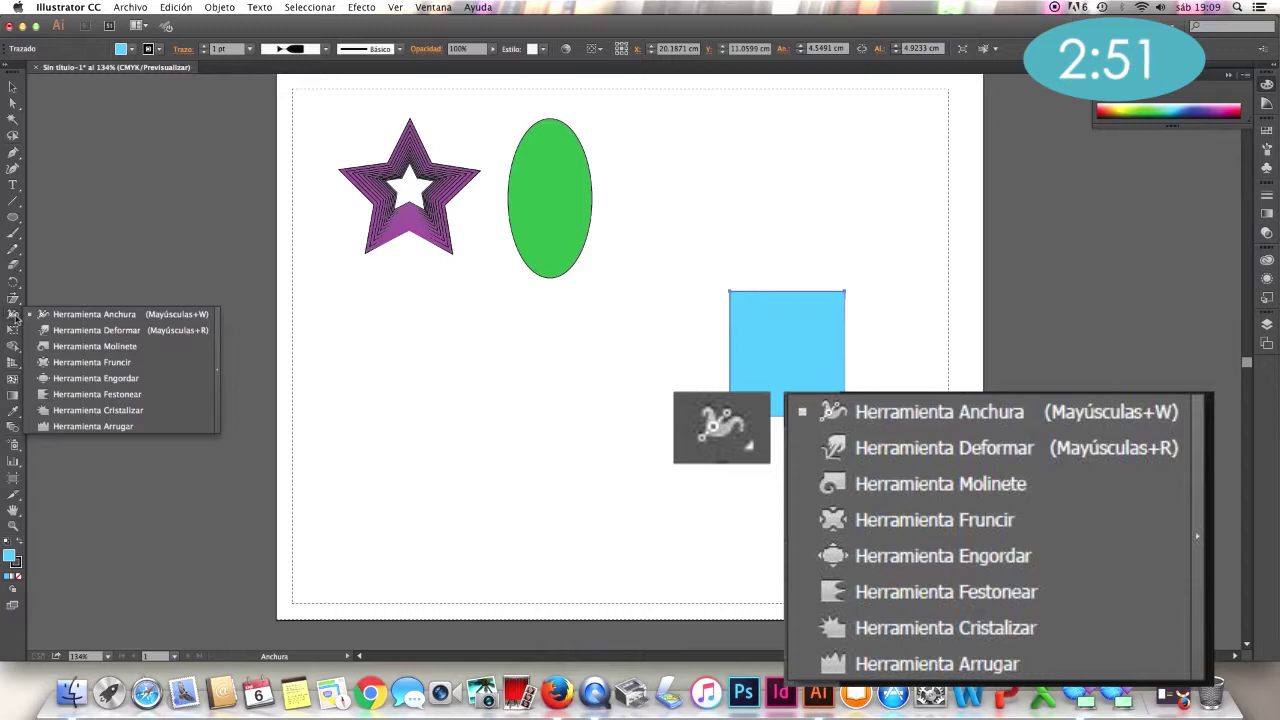
Thicken the rectangle's stroke at all four corners with the Width tool
{"action": "left_click", "coordinate": [83, 316]}
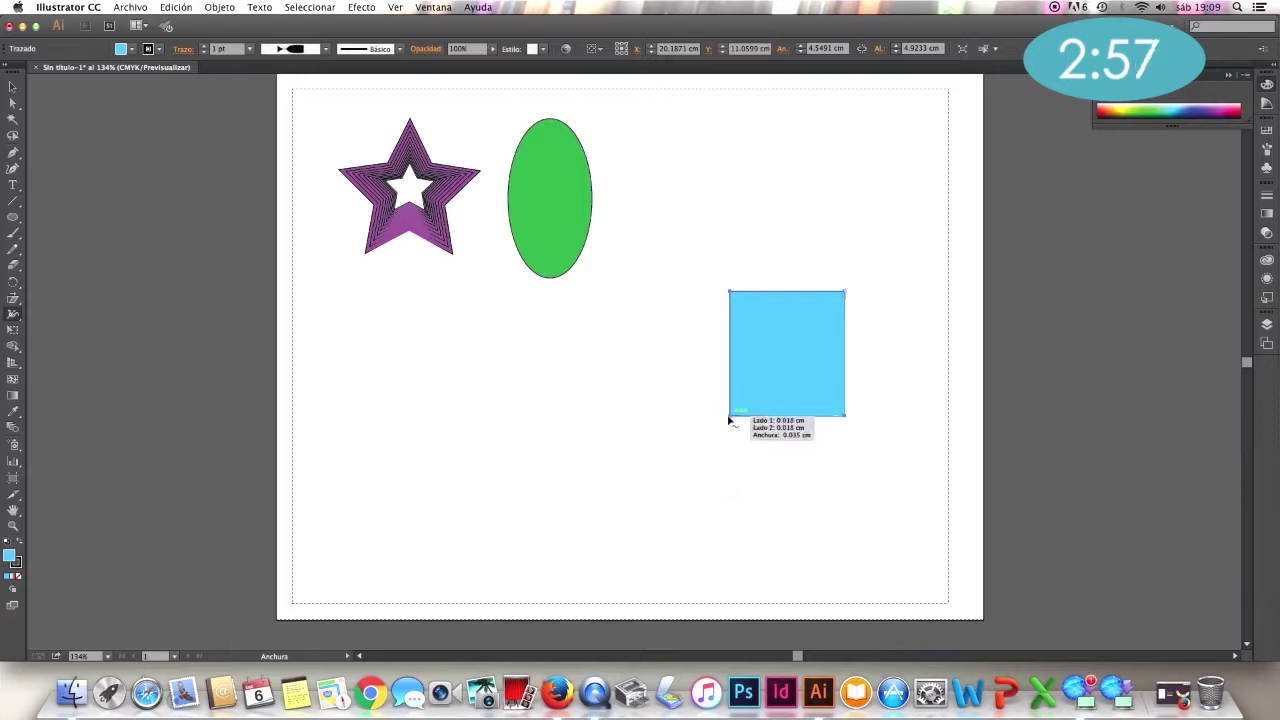
{"action": "left_click_drag", "start_coordinate": [730, 420], "coordinate": [716, 421]}
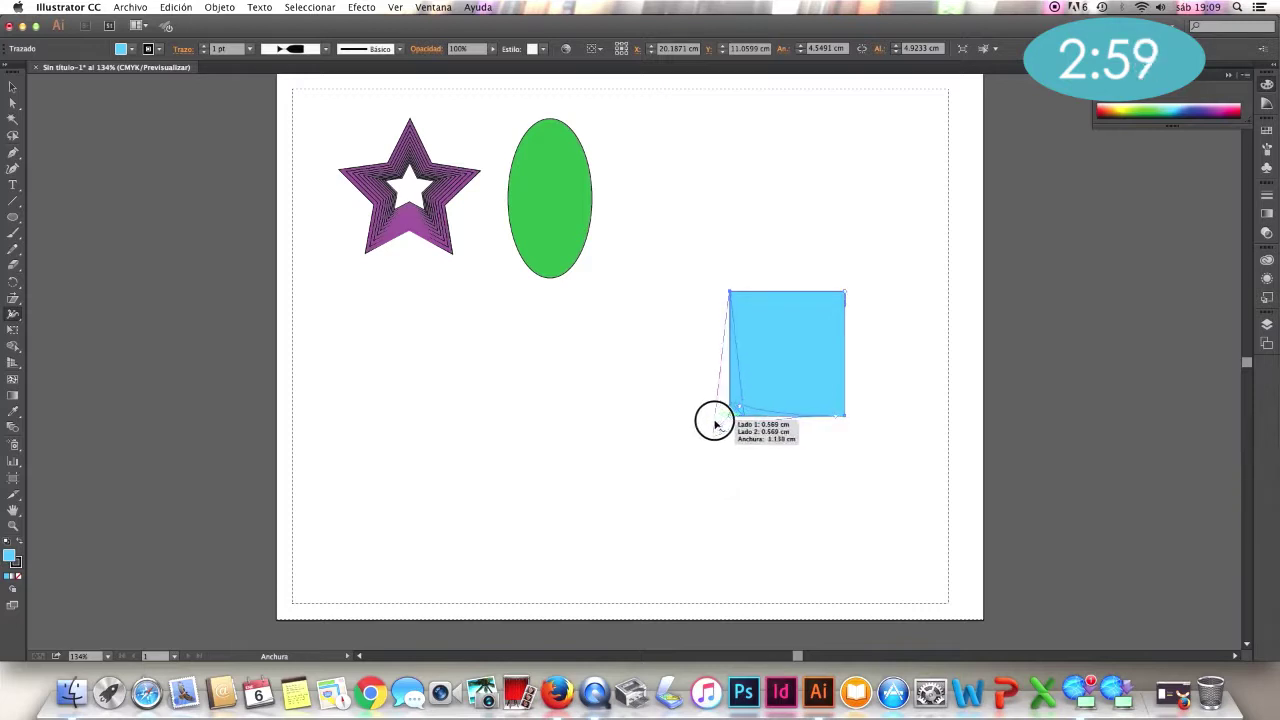
{"action": "left_click_drag", "start_coordinate": [716, 421], "coordinate": [720, 419]}
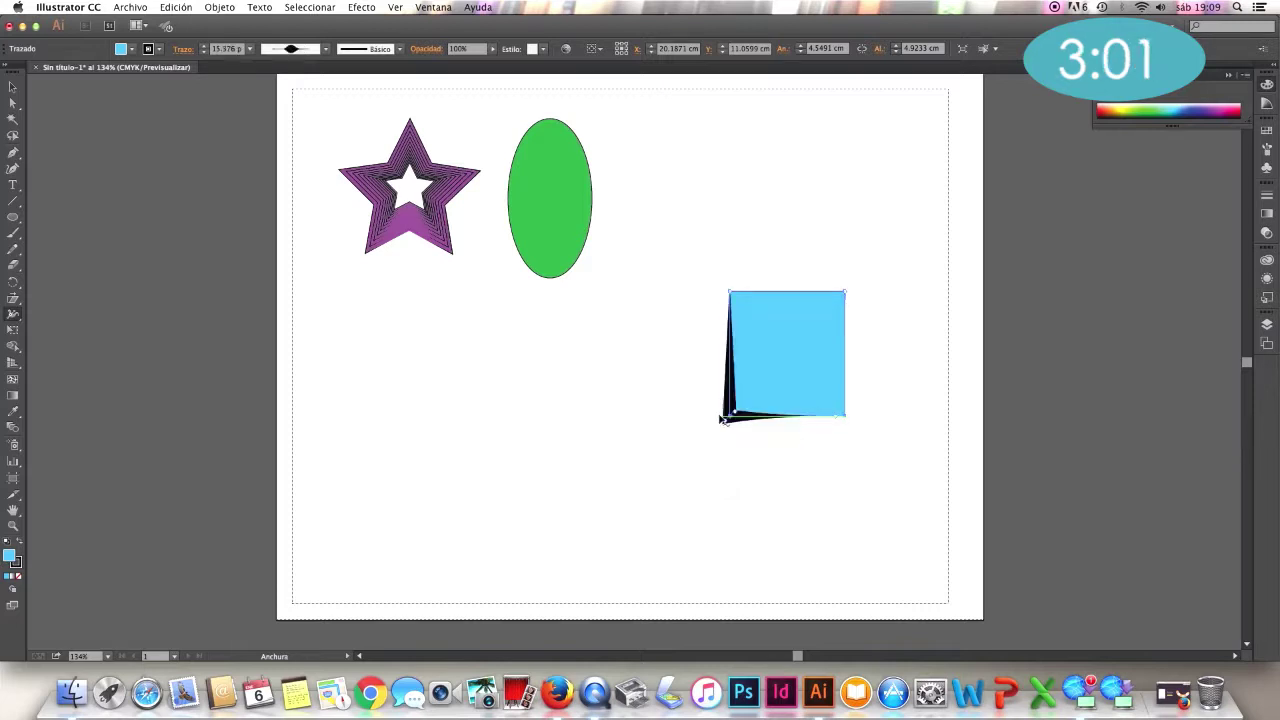
{"action": "left_click_drag", "start_coordinate": [846, 420], "coordinate": [852, 436]}
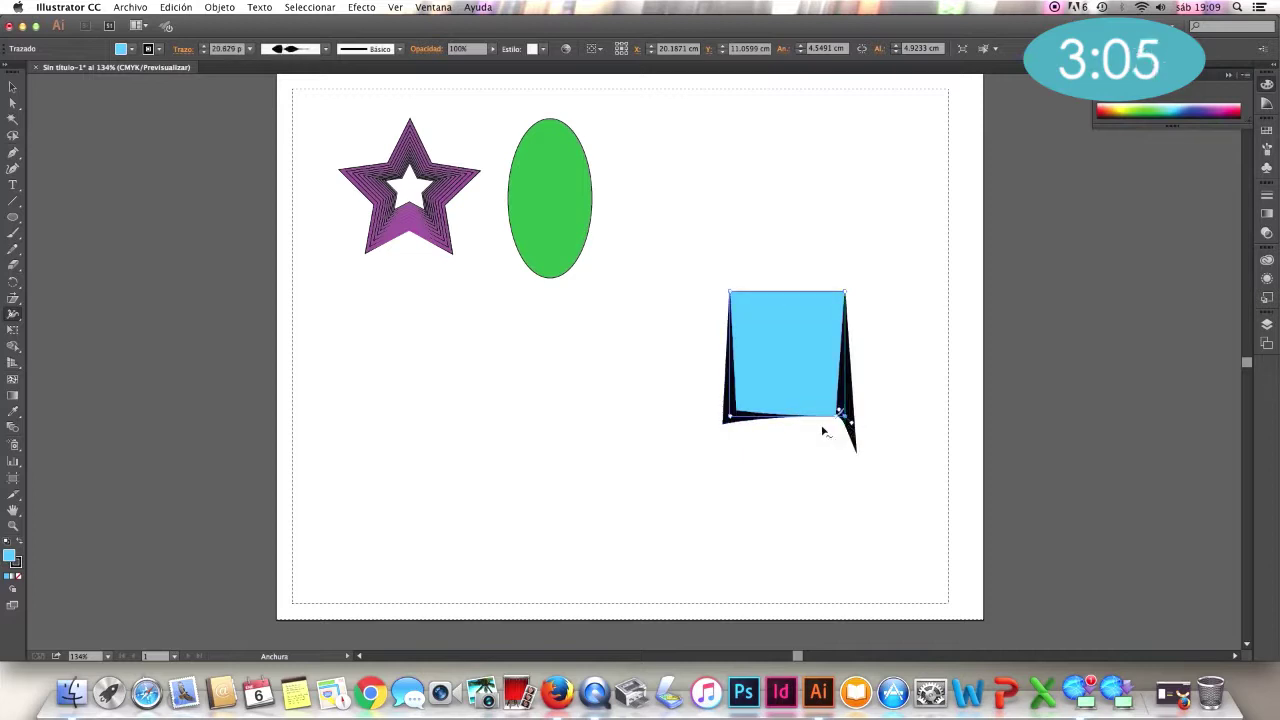
{"action": "left_click_drag", "start_coordinate": [847, 291], "coordinate": [860, 291]}
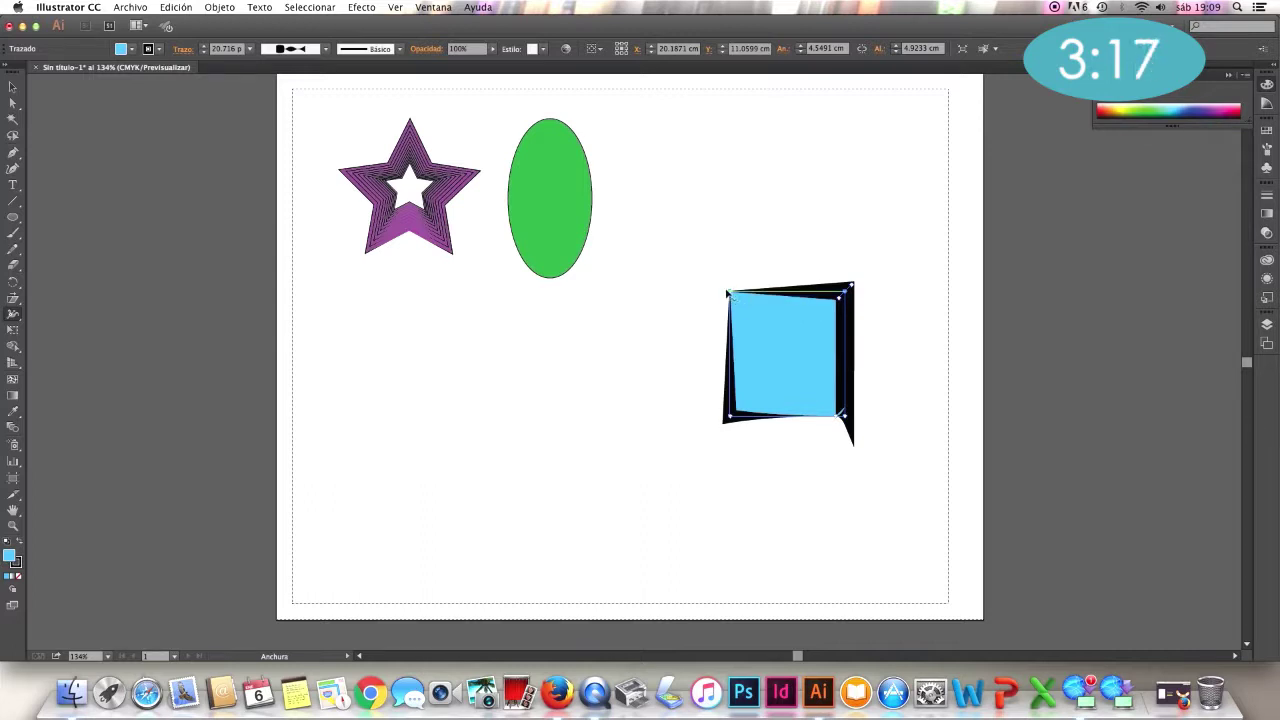
{"action": "left_click", "coordinate": [728, 289]}
{"action": "left_click_drag", "start_coordinate": [728, 289], "coordinate": [725, 284]}
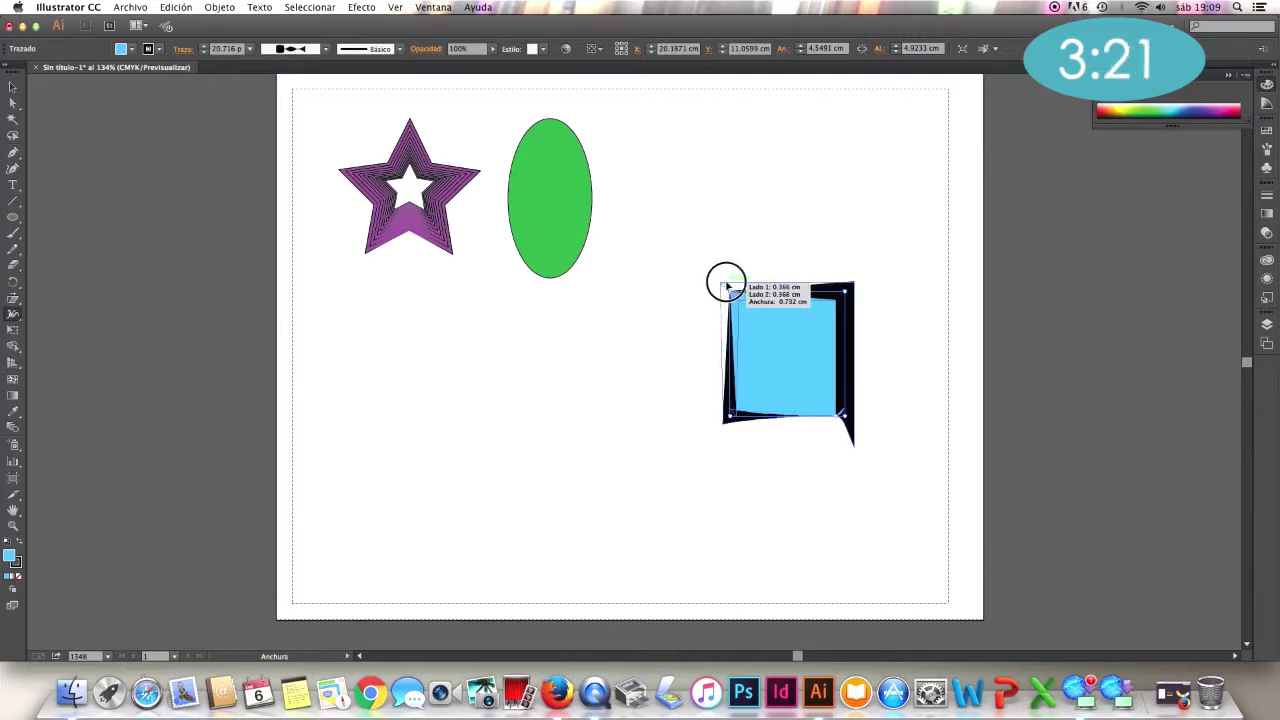
{"action": "left_click_drag", "start_coordinate": [727, 287], "coordinate": [721, 284]}
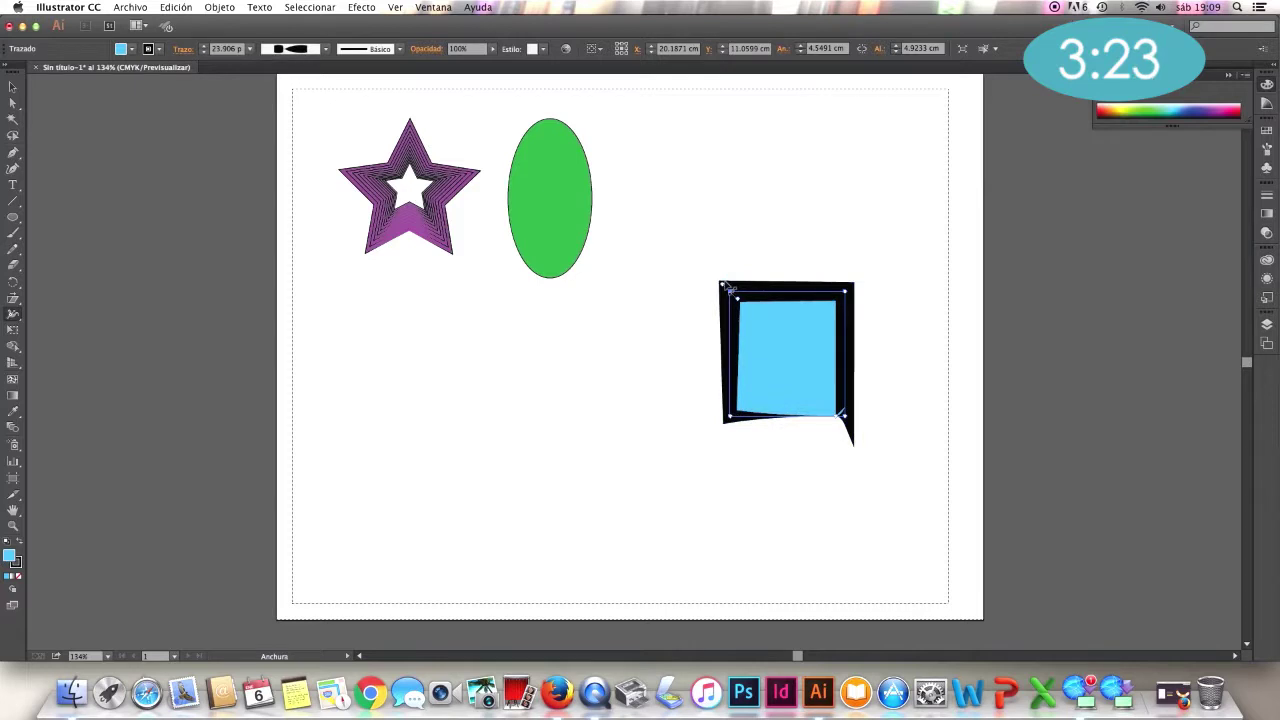
Undo the variable-width stroke and pick the Warp tool from the liquify brushes
{"action": "key", "text": "ctrl+z"}
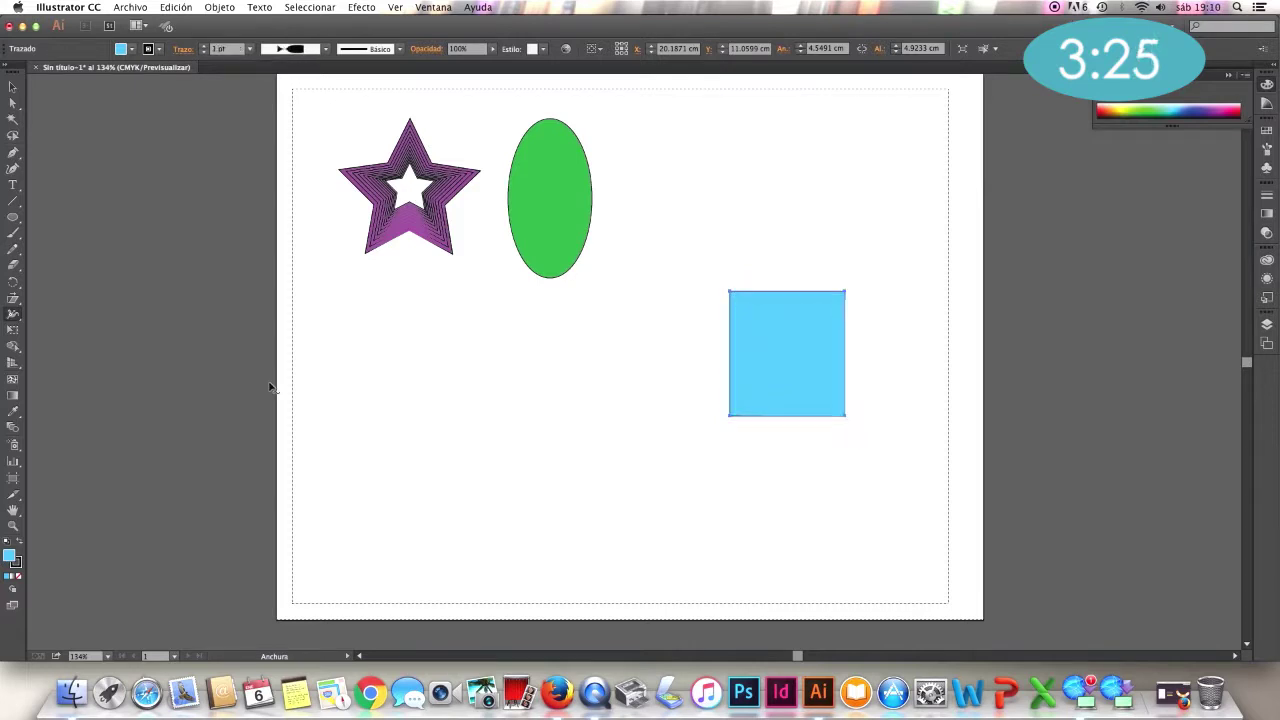
{"action": "left_click", "coordinate": [12, 313]}
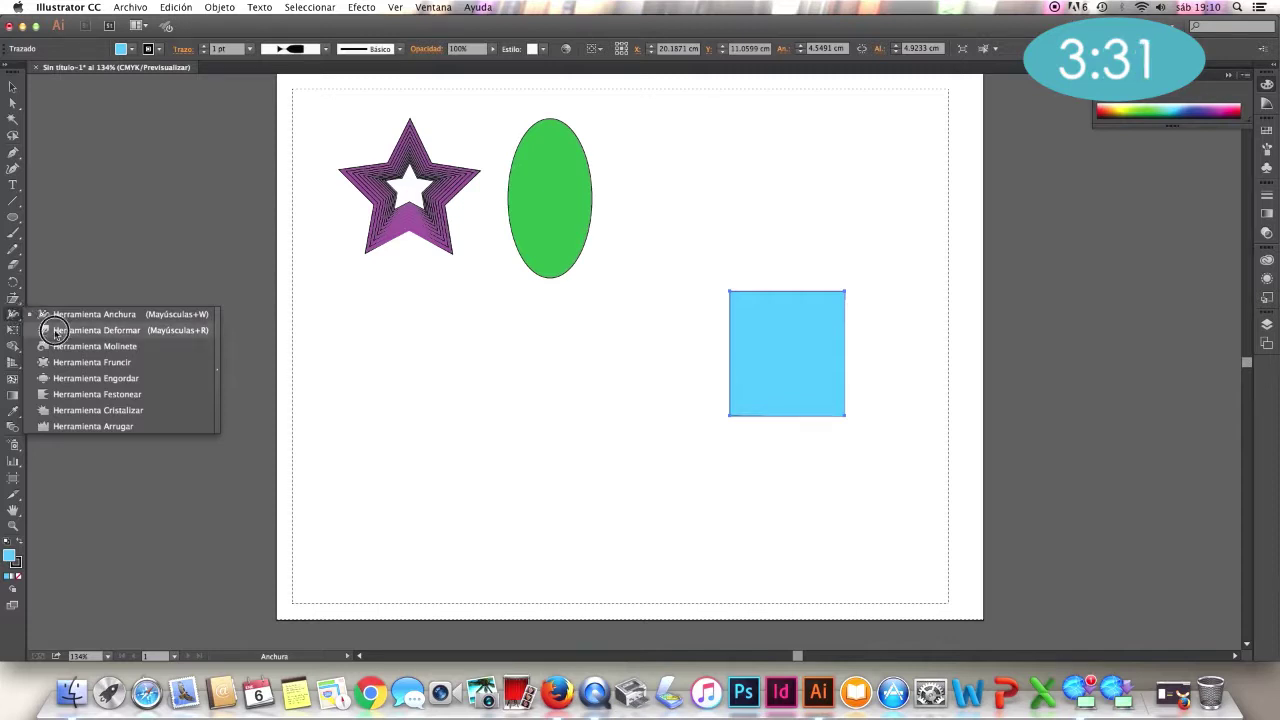
{"action": "left_click", "coordinate": [56, 331]}
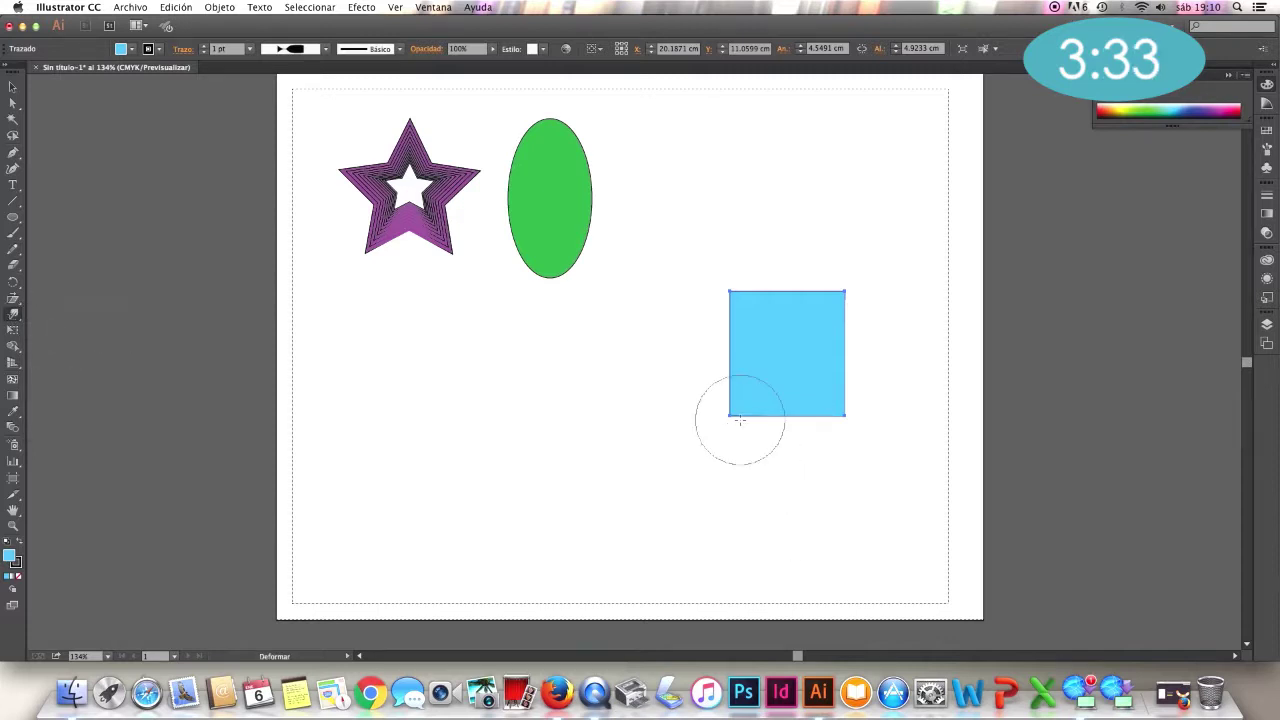
{"action": "left_click_drag", "start_coordinate": [731, 420], "coordinate": [710, 444]}
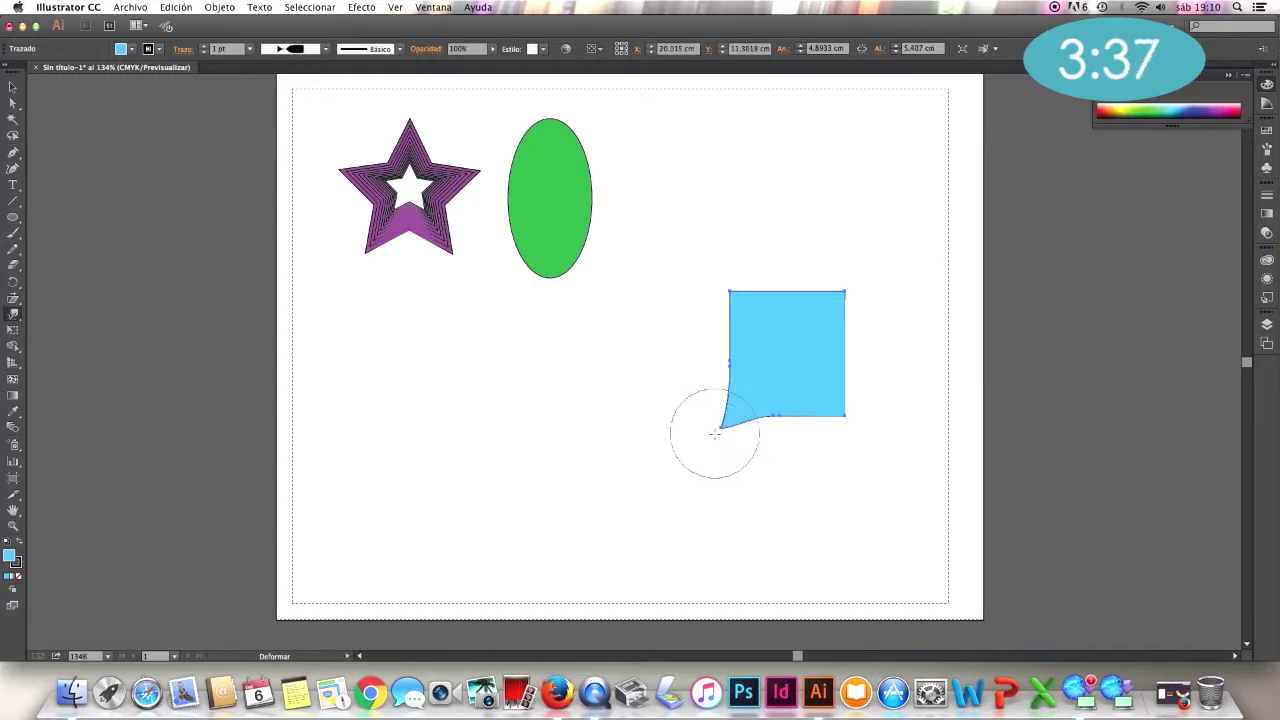
{"action": "key", "text": "ctrl+z"}
{"action": "left_click", "coordinate": [14, 317]}
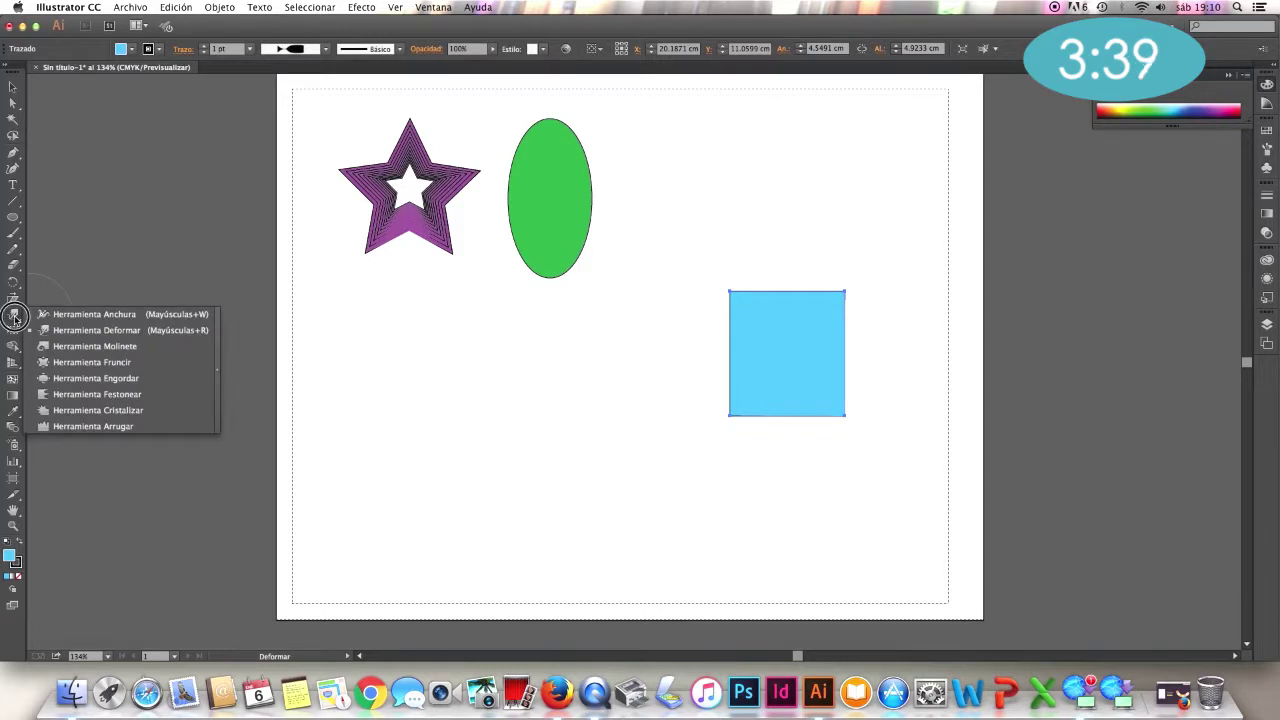
{"action": "left_click", "coordinate": [68, 346]}
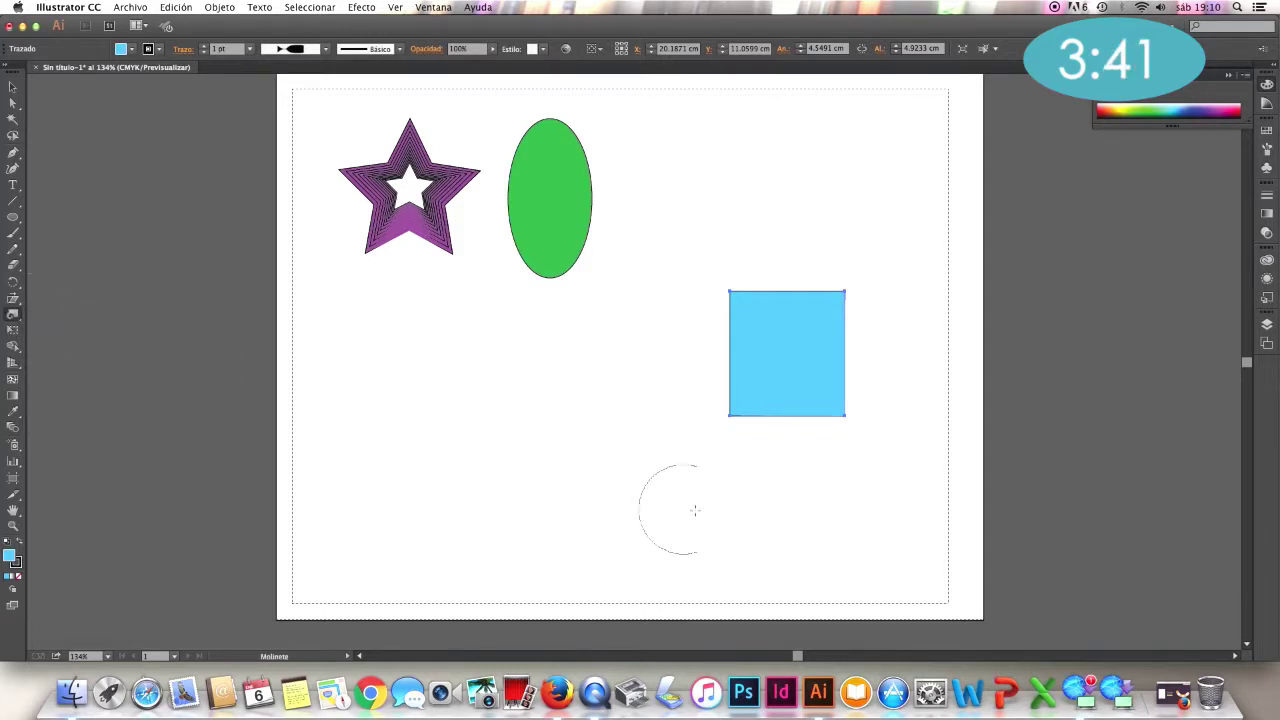
{"action": "left_click_drag", "start_coordinate": [727, 416], "coordinate": [717, 445]}
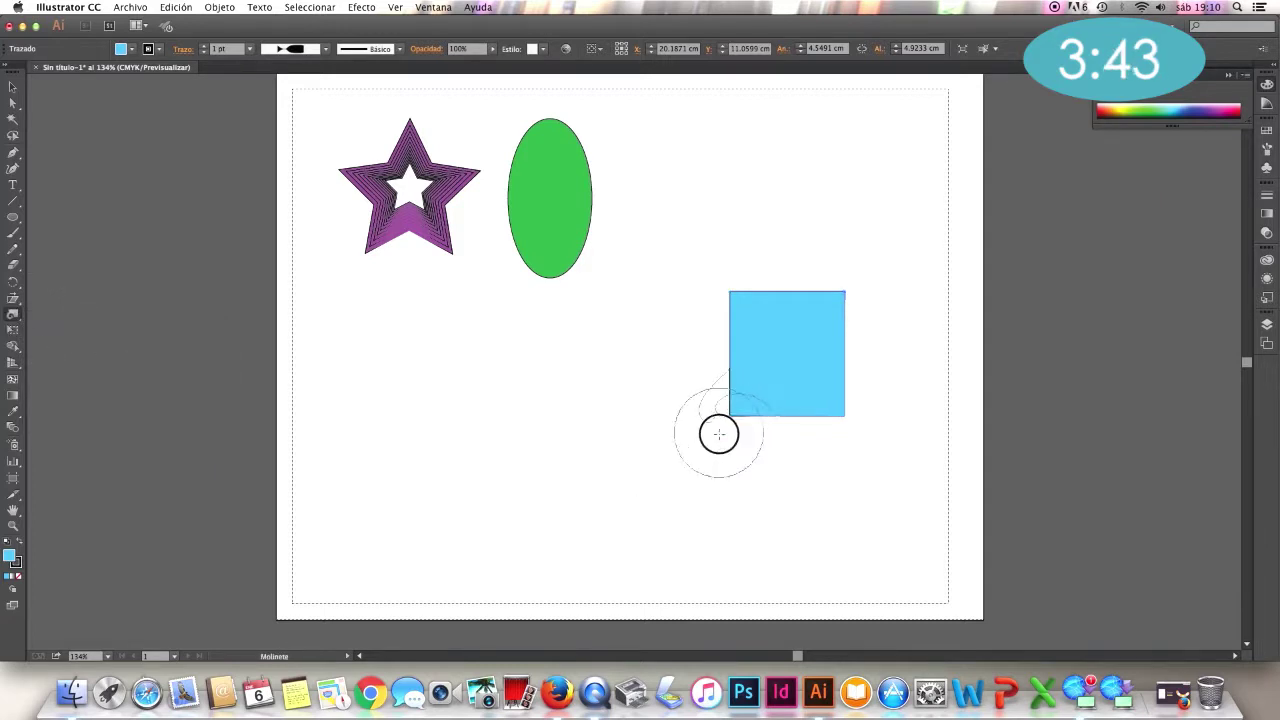
{"action": "left_click_drag", "start_coordinate": [717, 445], "coordinate": [725, 446]}
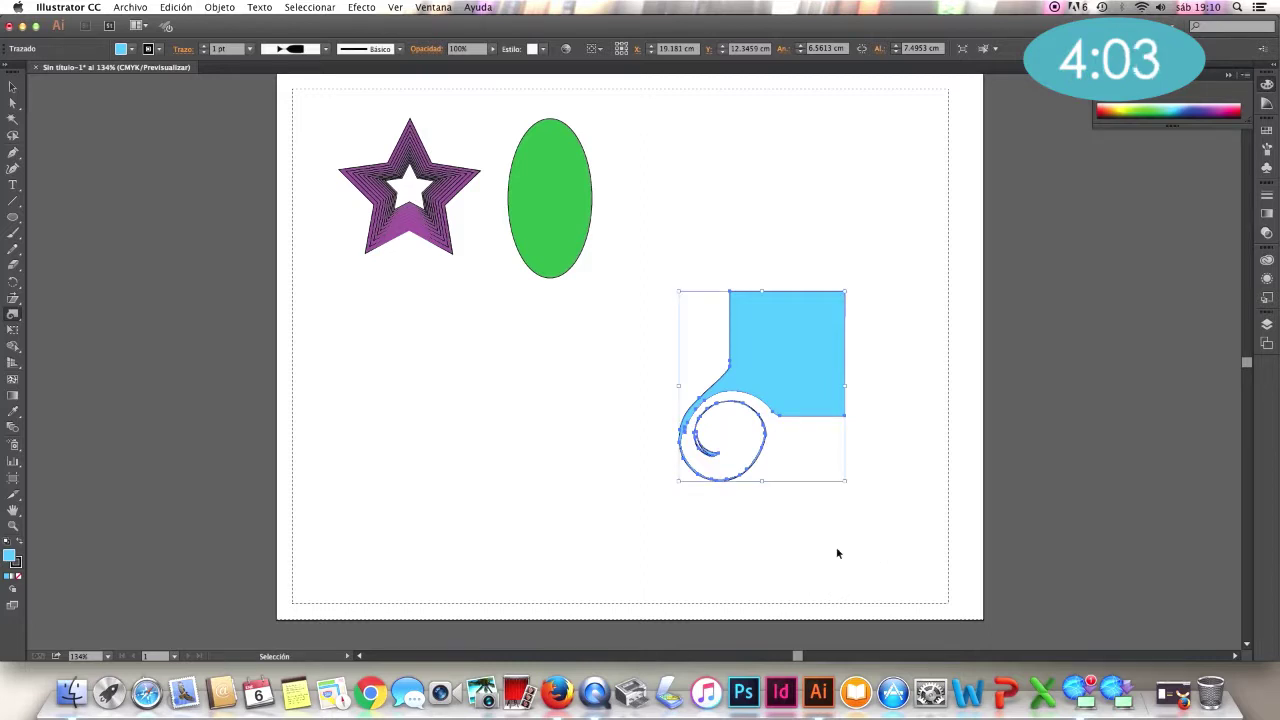
{"action": "key", "text": "super+z"}
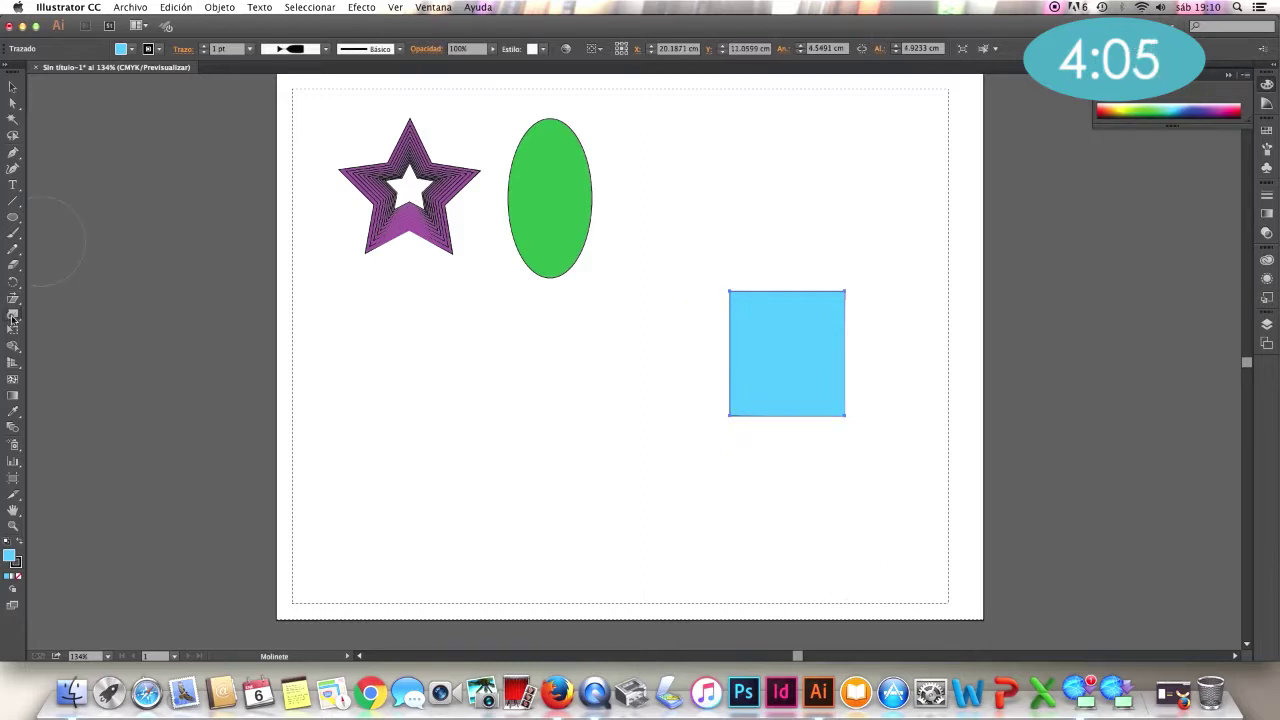
{"action": "left_click", "coordinate": [13, 316]}
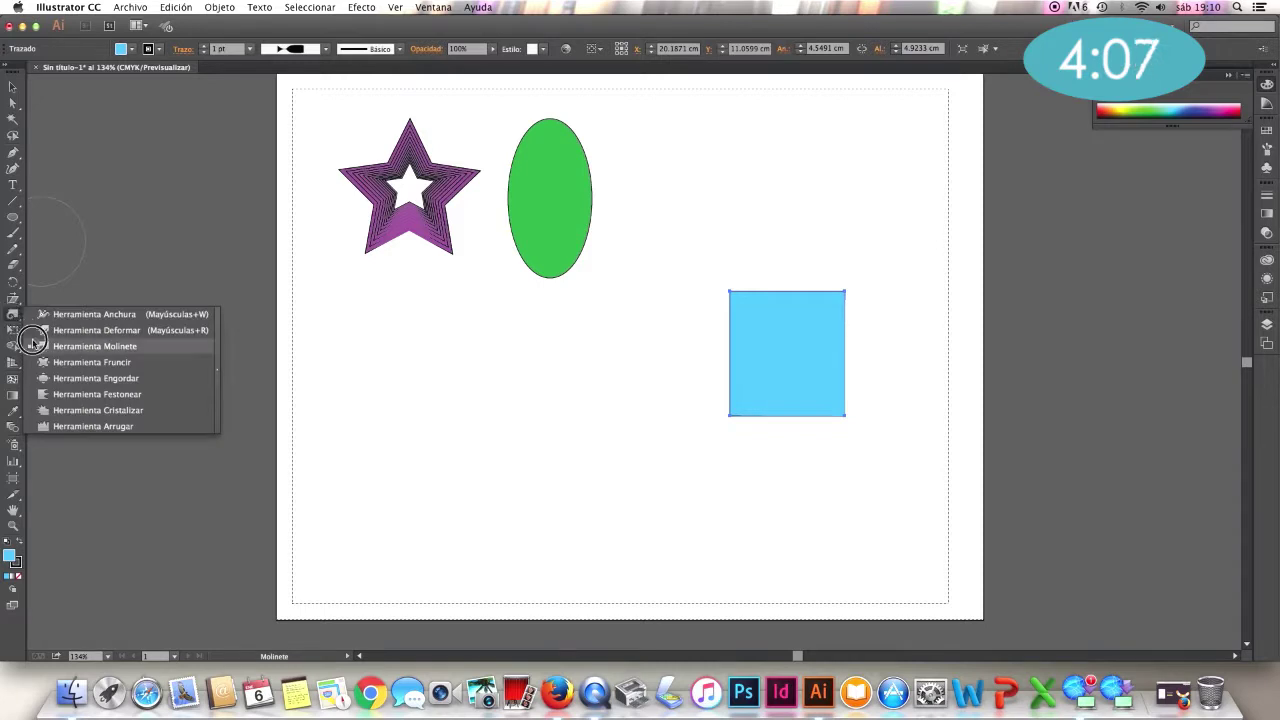
{"action": "left_click", "coordinate": [92, 362]}
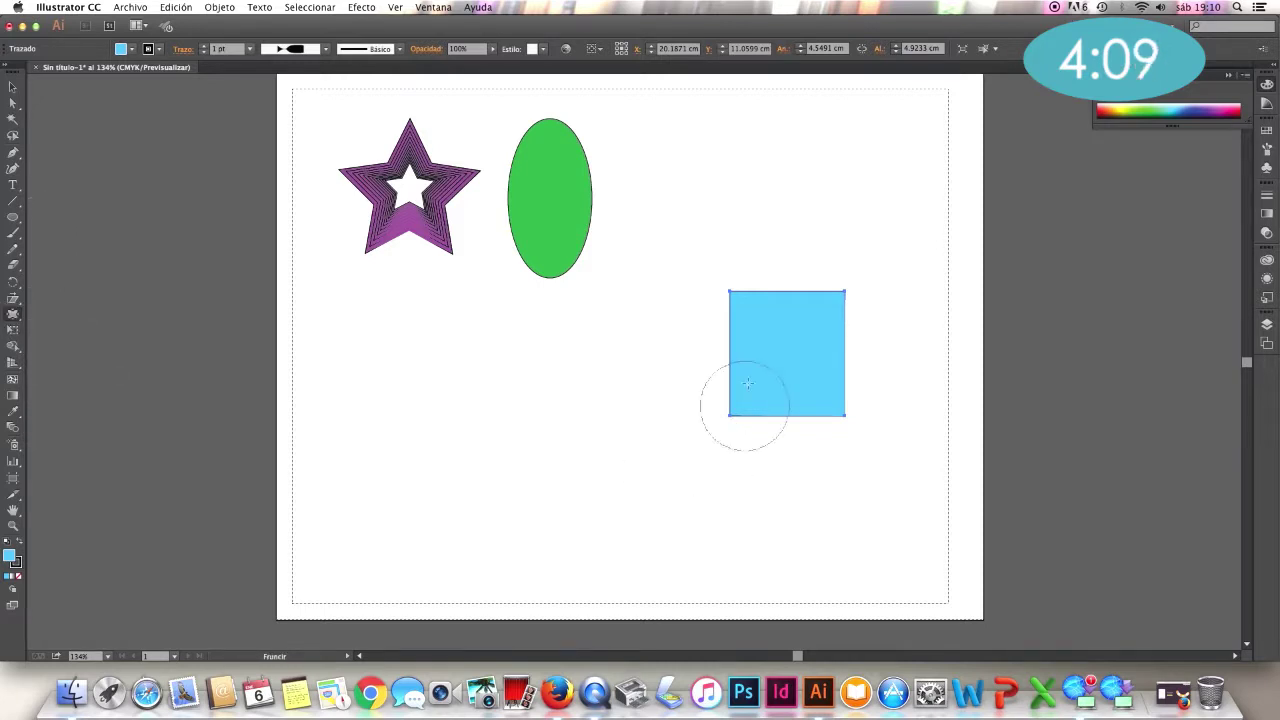
{"action": "left_click_drag", "start_coordinate": [743, 358], "coordinate": [744, 358]}
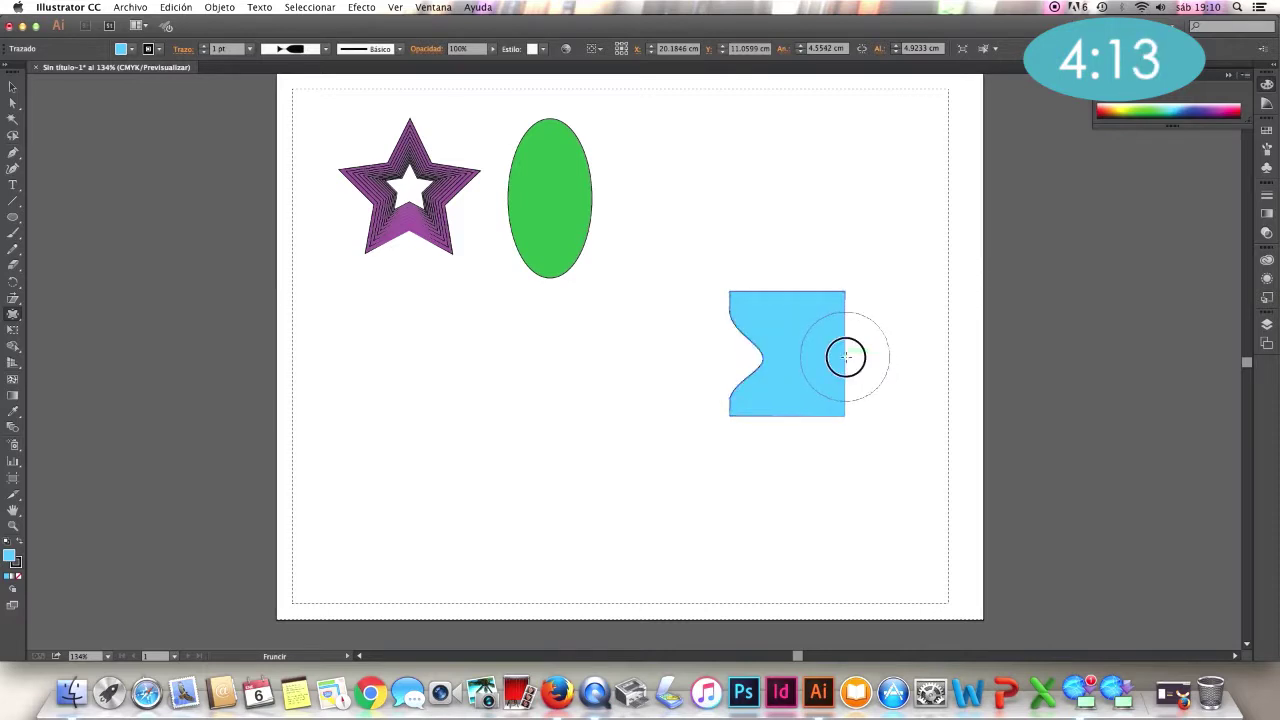
{"action": "key", "text": "super+z"}
{"action": "key", "text": "super+z"}
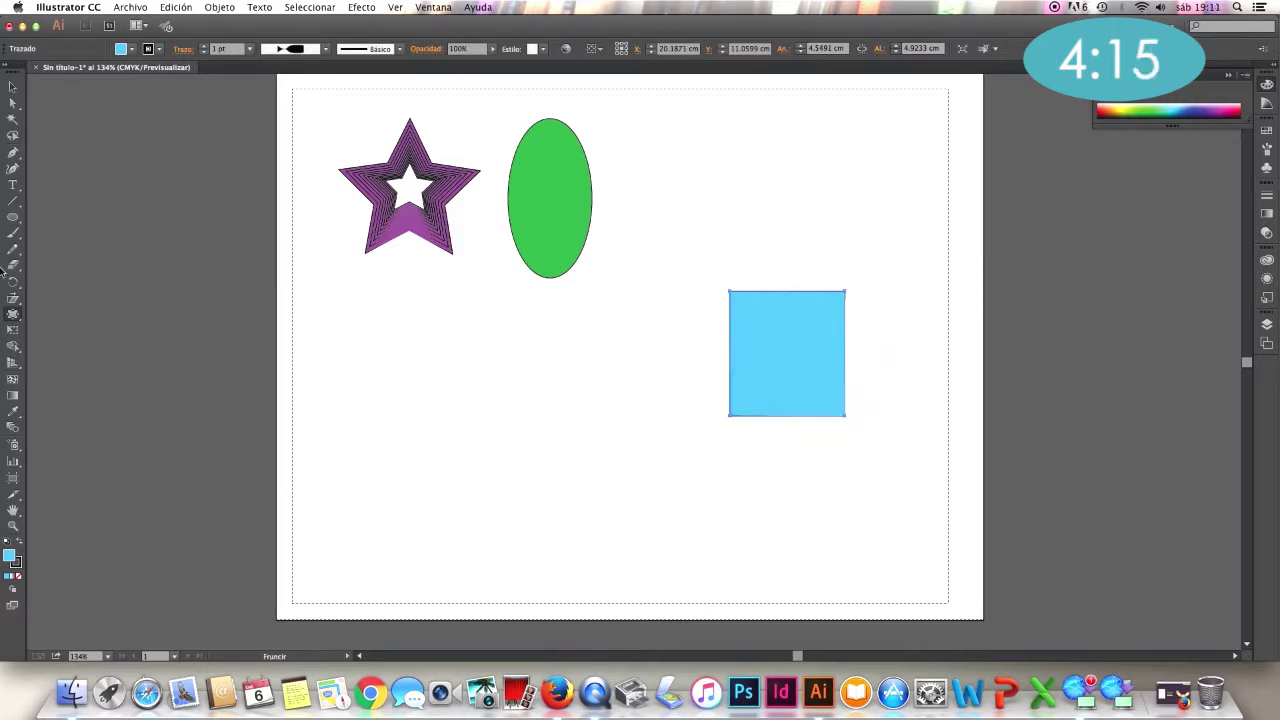
{"action": "left_click", "coordinate": [13, 313]}
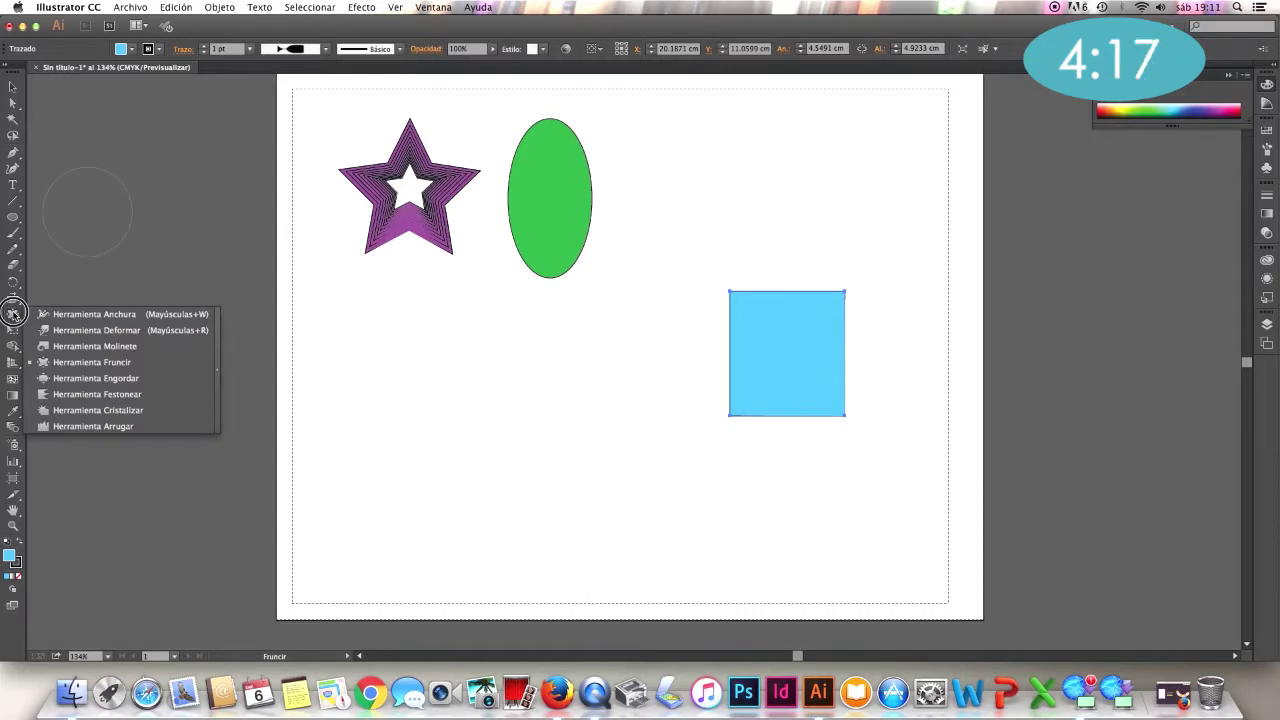
{"action": "left_click", "coordinate": [67, 378]}
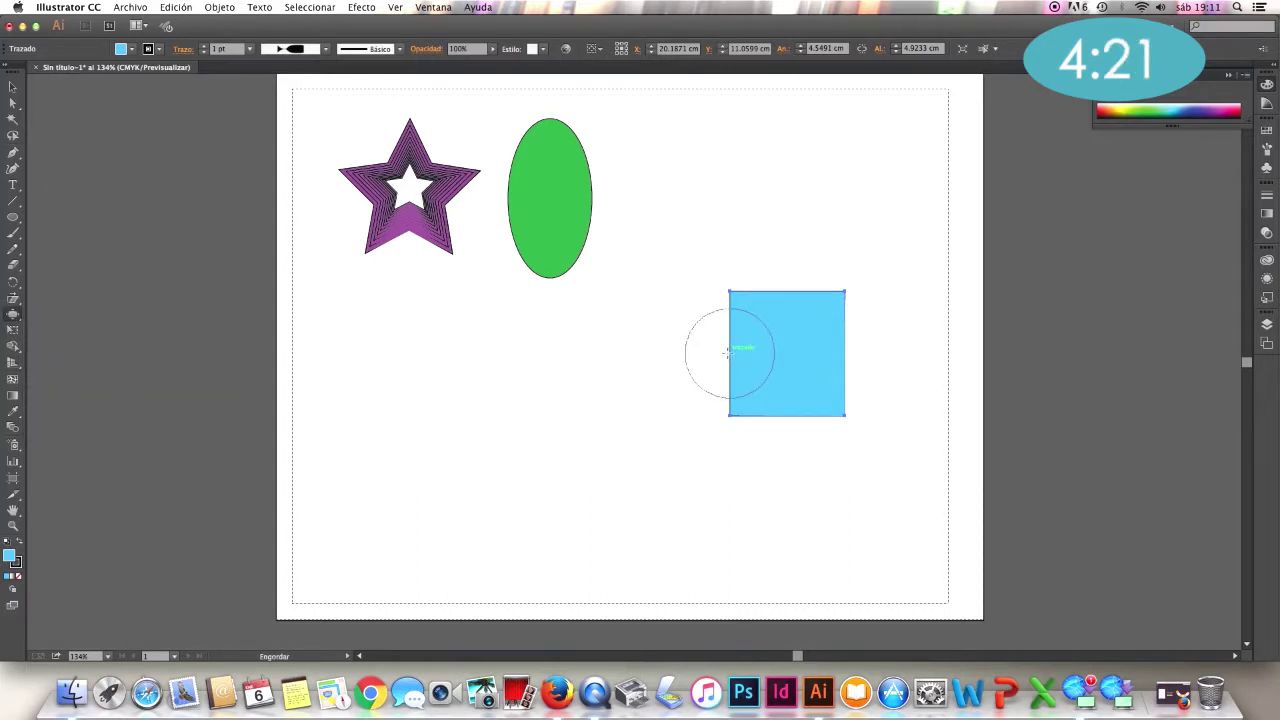
{"action": "left_click_drag", "start_coordinate": [700, 350], "coordinate": [788, 330]}
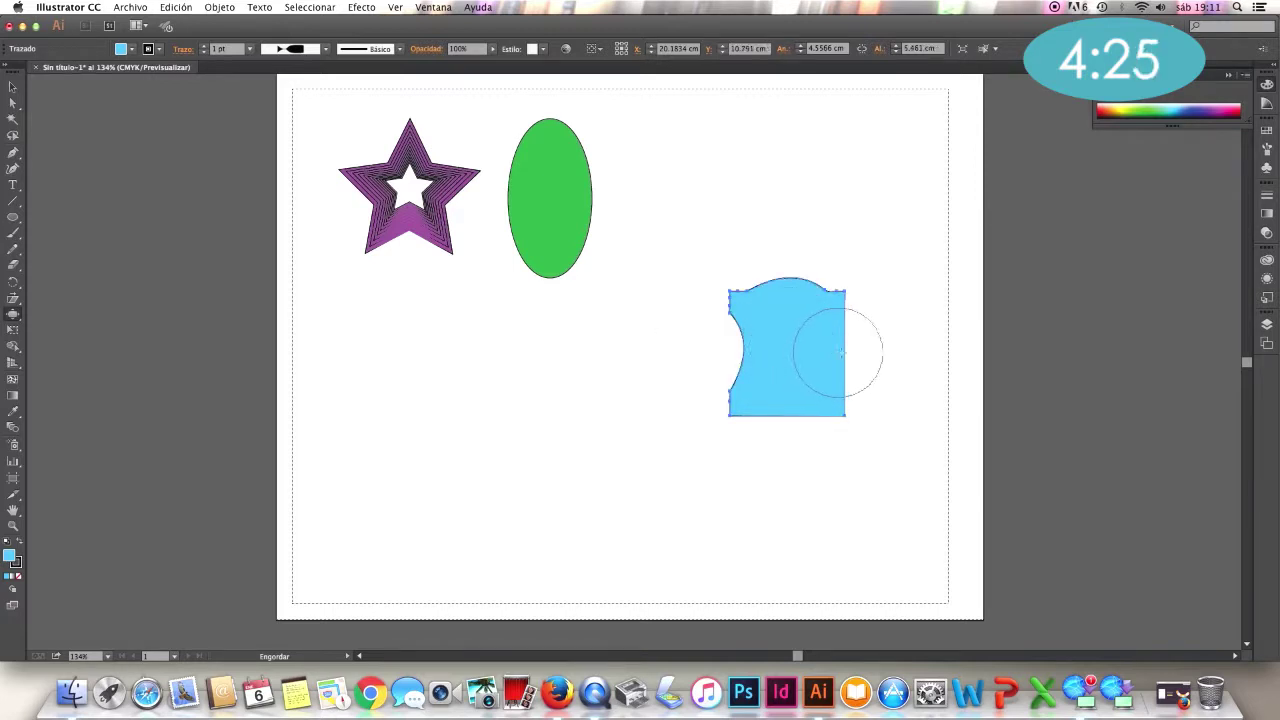
{"action": "left_click_drag", "start_coordinate": [845, 349], "coordinate": [798, 342]}
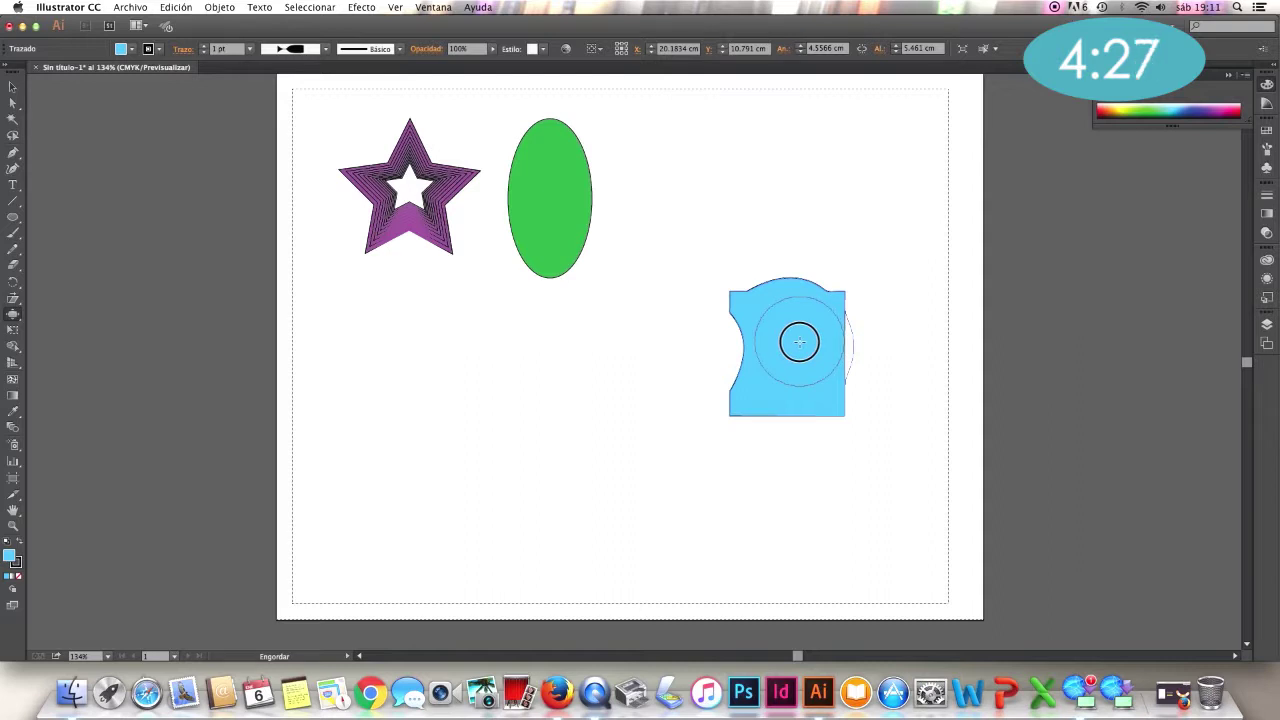
{"action": "left_click_drag", "start_coordinate": [798, 342], "coordinate": [859, 359]}
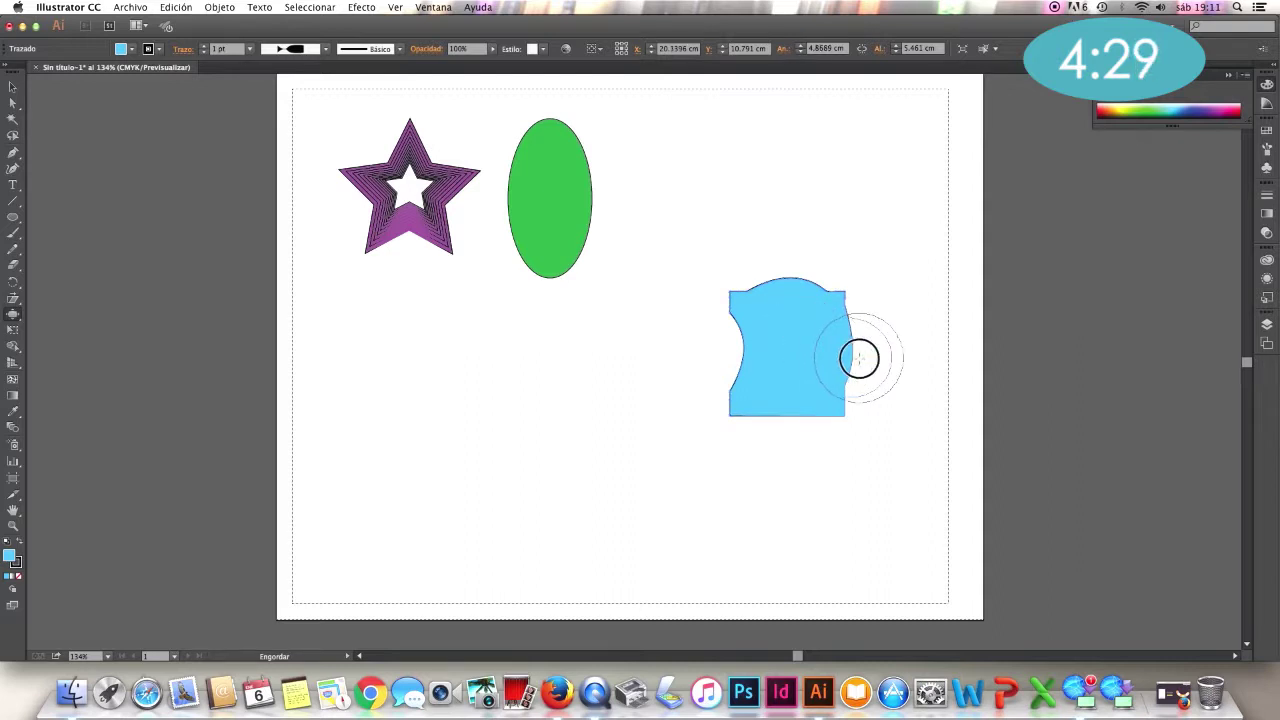
{"action": "key", "text": "ctrl+z"}
{"action": "key", "text": "ctrl+z"}
{"action": "left_click_drag", "start_coordinate": [13, 313], "coordinate": [92, 394]}
{"action": "mouse_move", "coordinate": [733, 306]}
{"action": "left_mouse_down"}
{"action": "mouse_move", "coordinate": [737, 412]}
{"action": "mouse_move", "coordinate": [829, 409]}
{"action": "mouse_move", "coordinate": [914, 457]}
{"action": "mouse_move", "coordinate": [814, 309]}
{"action": "left_mouse_up"}
{"action": "key", "text": "ctrl+z"}
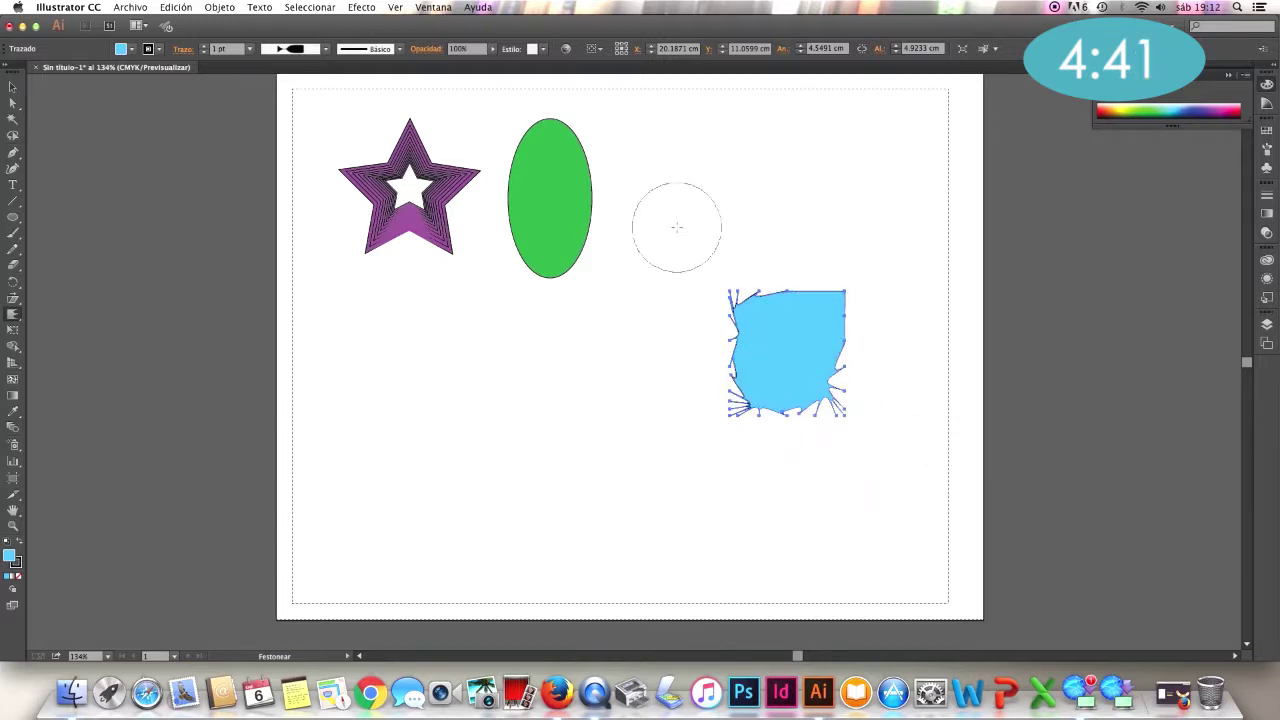
{"action": "key", "text": "ctrl+z"}
{"action": "key", "text": "ctrl+z"}
{"action": "key", "text": "ctrl+z"}
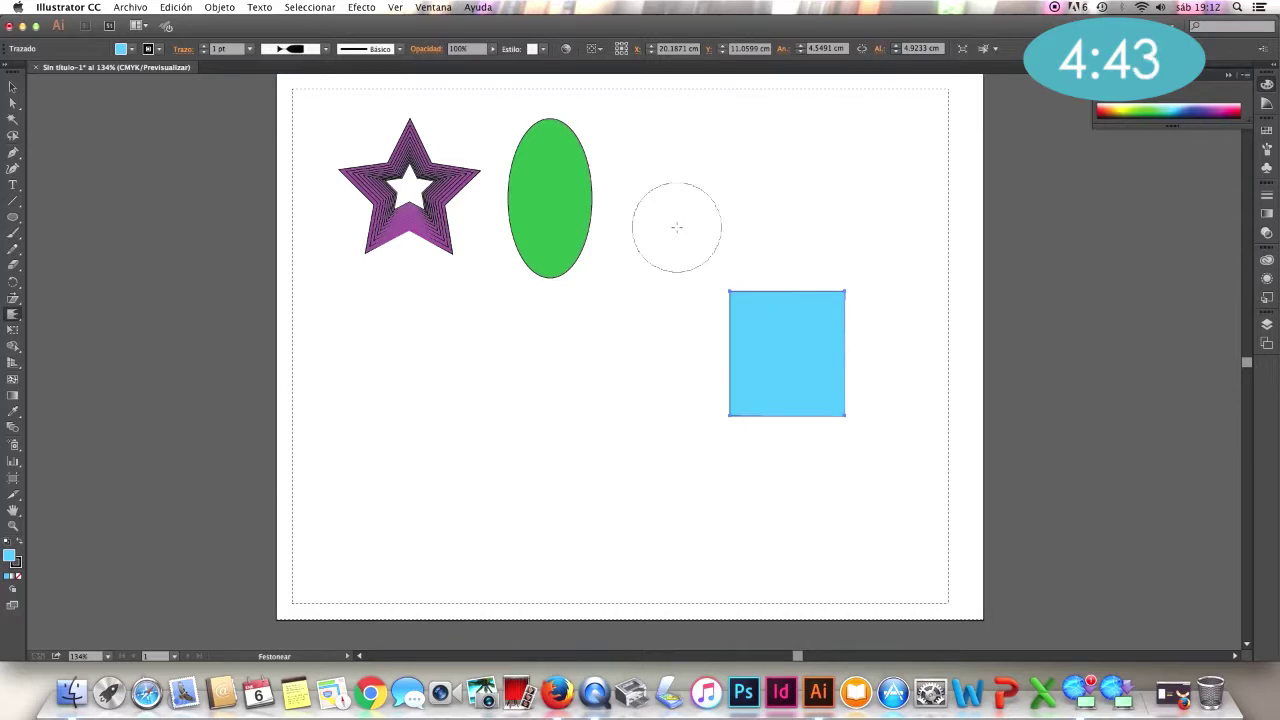
{"action": "left_click", "coordinate": [13, 315]}
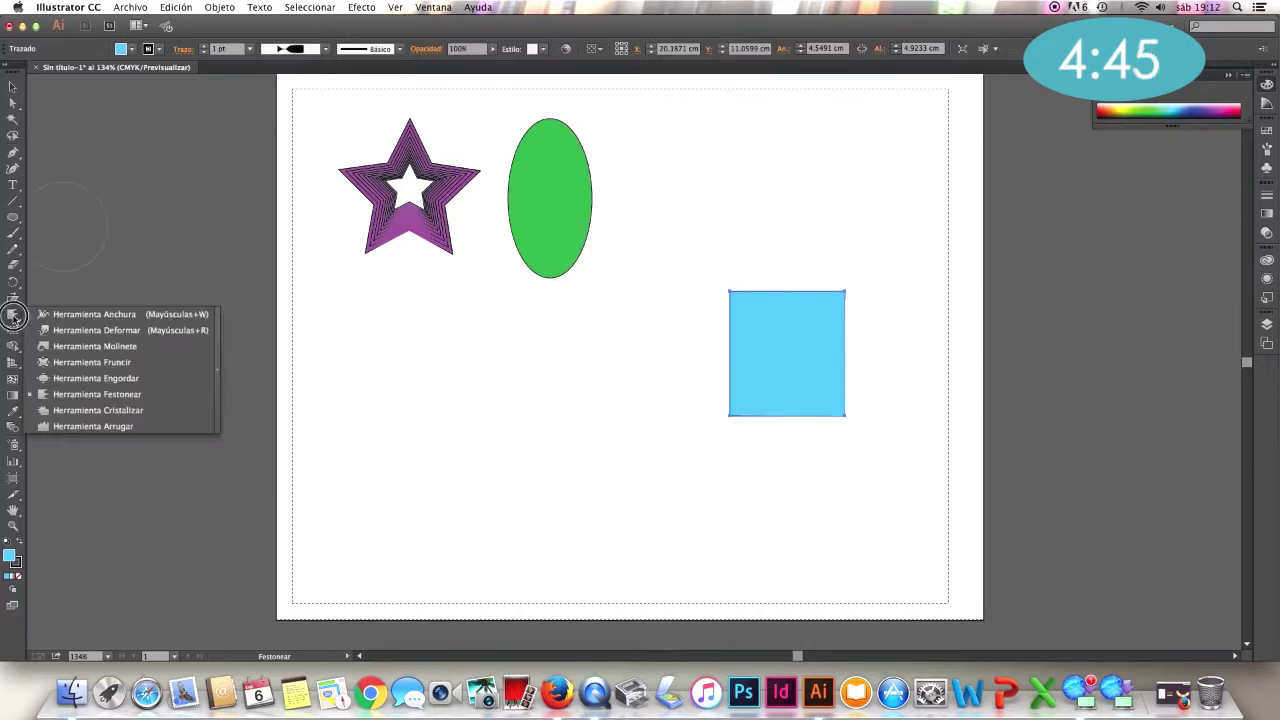
{"action": "left_click", "coordinate": [68, 410]}
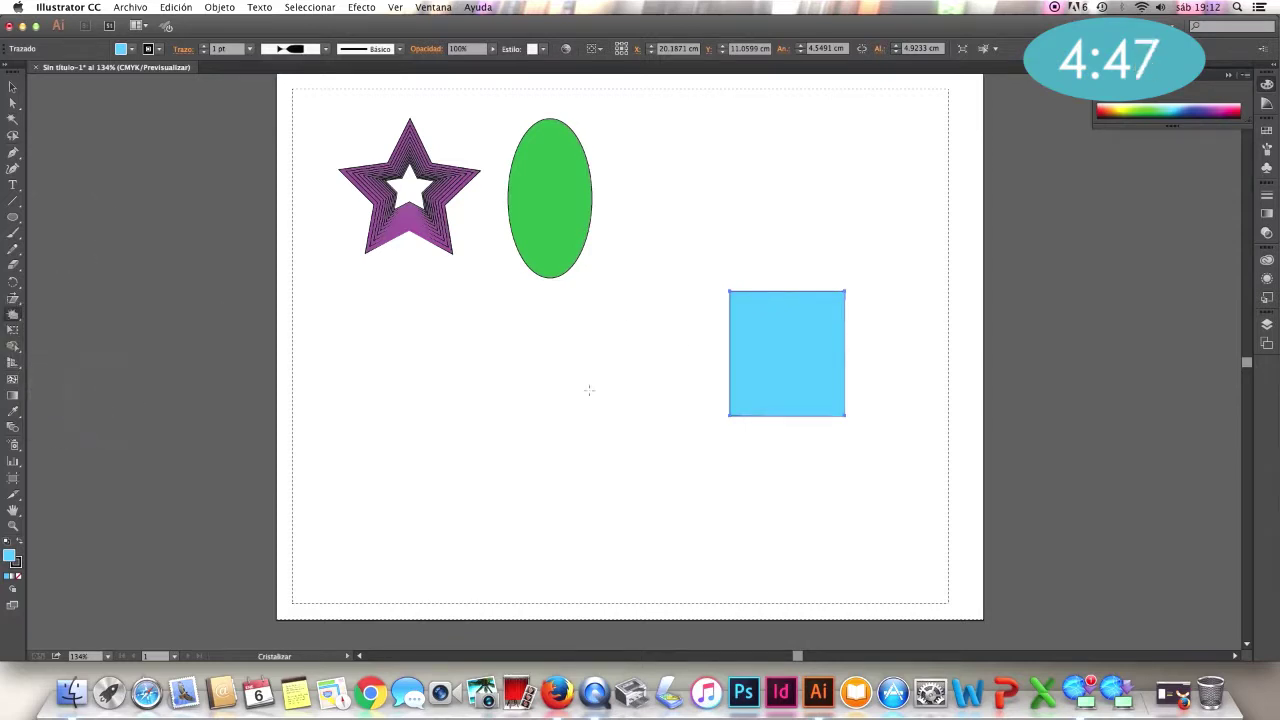
{"action": "left_click_drag", "start_coordinate": [738, 297], "coordinate": [738, 297]}
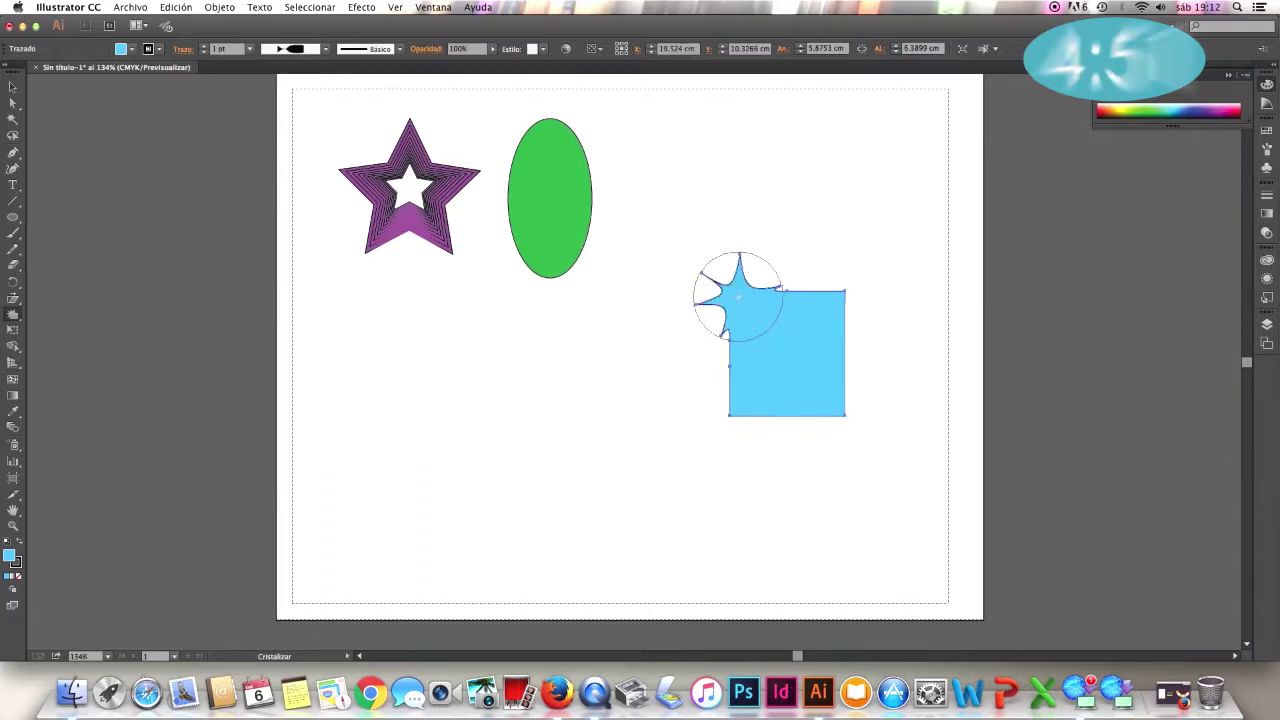
{"action": "key", "text": "ctrl+z"}
{"action": "left_click_drag", "start_coordinate": [12, 314], "coordinate": [72, 428]}
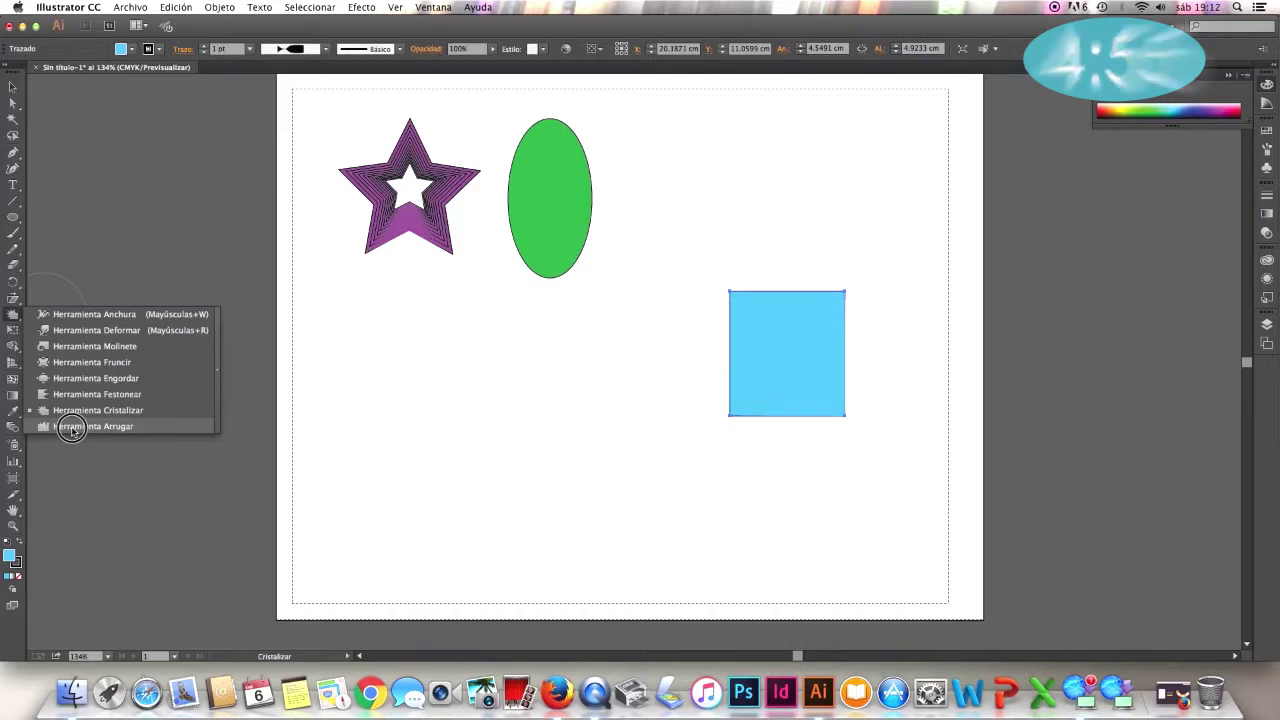
{"action": "left_click", "coordinate": [72, 428]}
{"action": "left_click", "coordinate": [810, 357]}
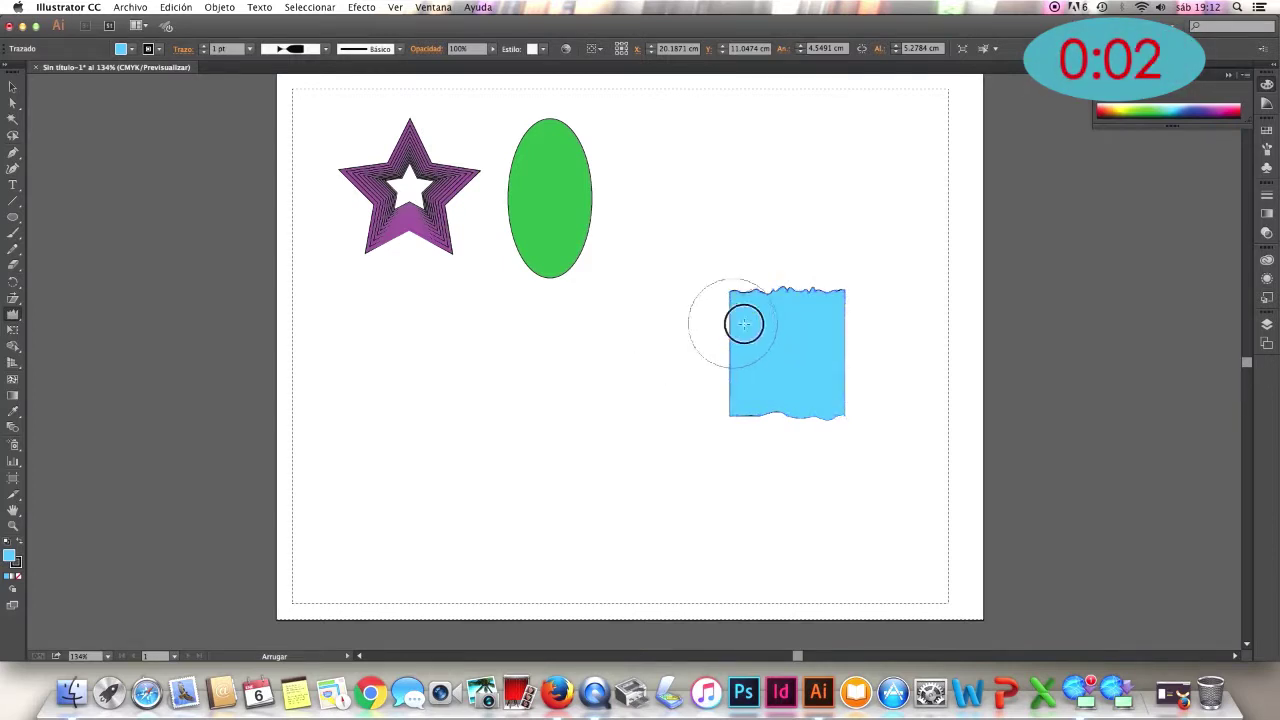
{"action": "left_click", "coordinate": [793, 336]}
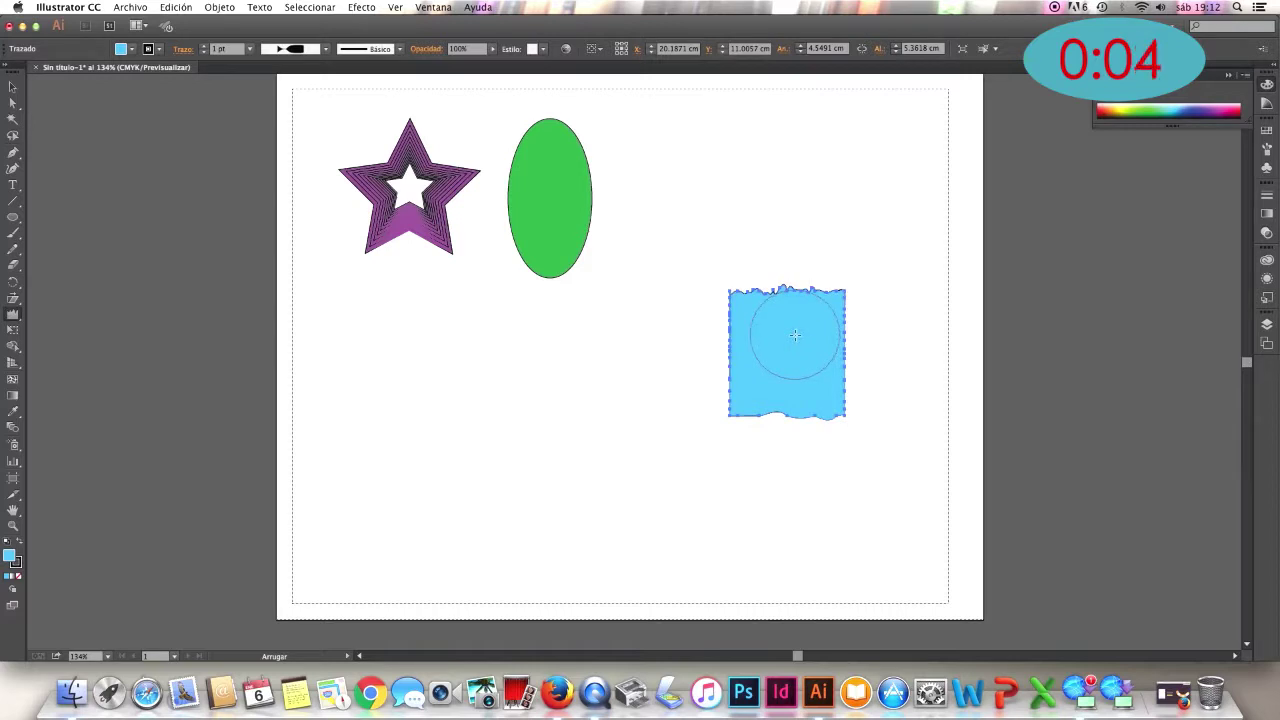
{"action": "left_click_drag", "start_coordinate": [809, 335], "coordinate": [763, 360]}
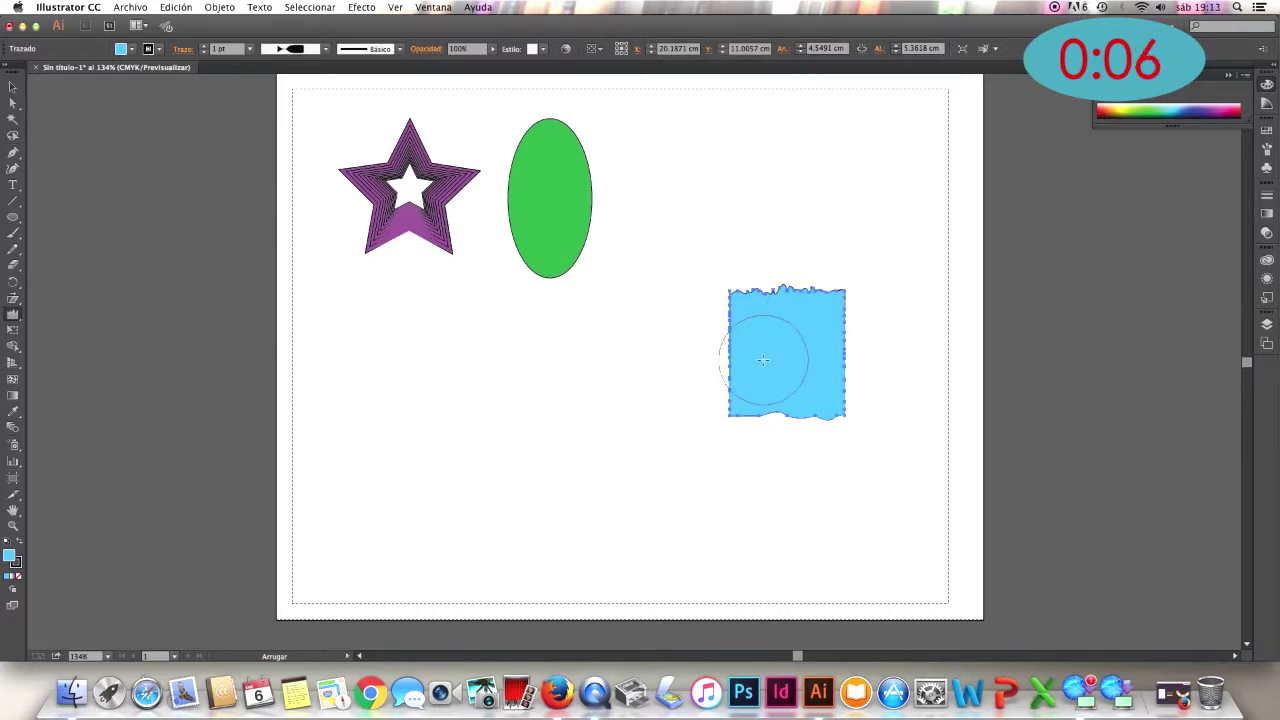
{"action": "left_click_drag", "start_coordinate": [786, 286], "coordinate": [756, 312]}
{"action": "key", "text": "ctrl+z"}
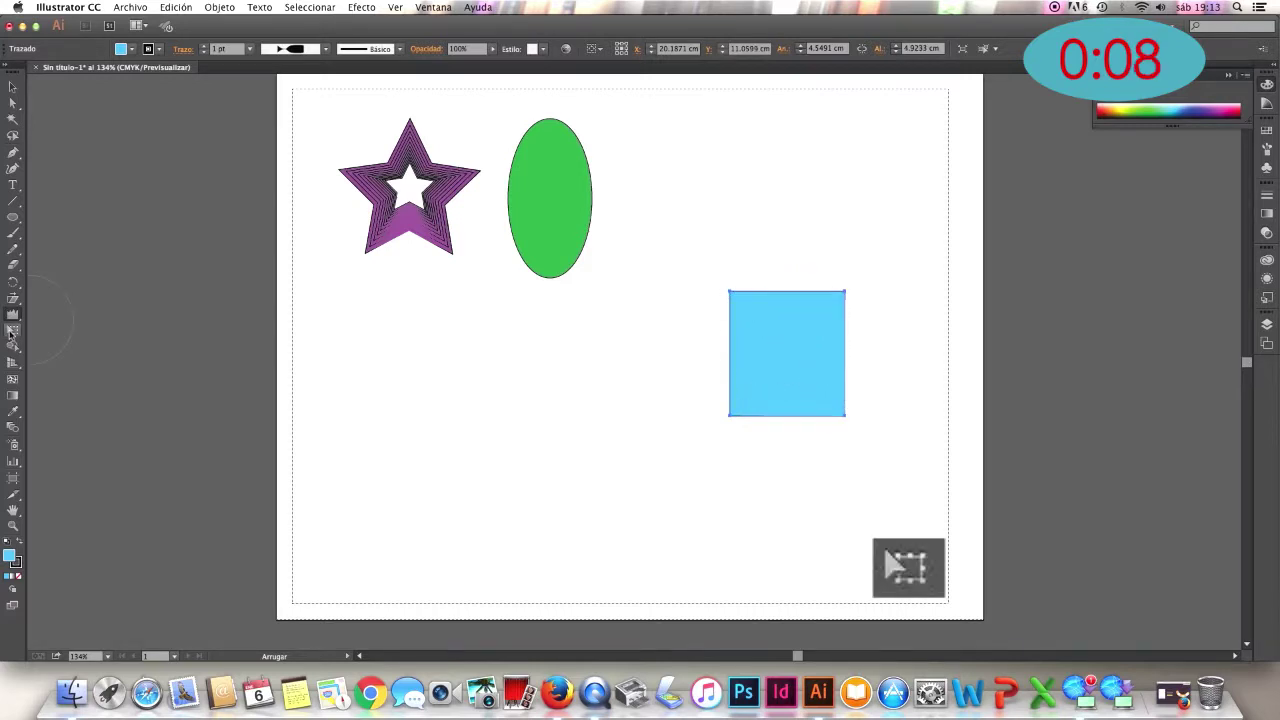
{"action": "left_click", "coordinate": [10, 334]}
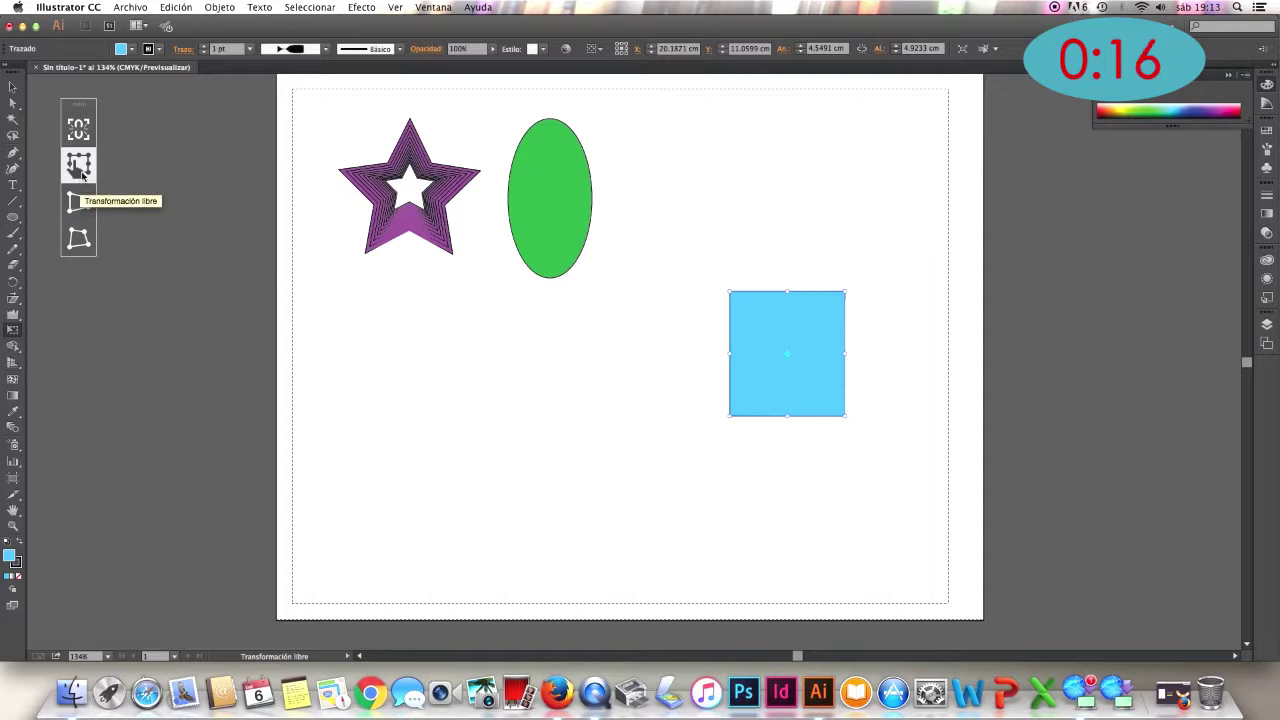
Widen, heighten and skew the rectangle with Free Transform
{"action": "left_click", "coordinate": [82, 174]}
{"action": "left_click_drag", "start_coordinate": [733, 358], "coordinate": [679, 360]}
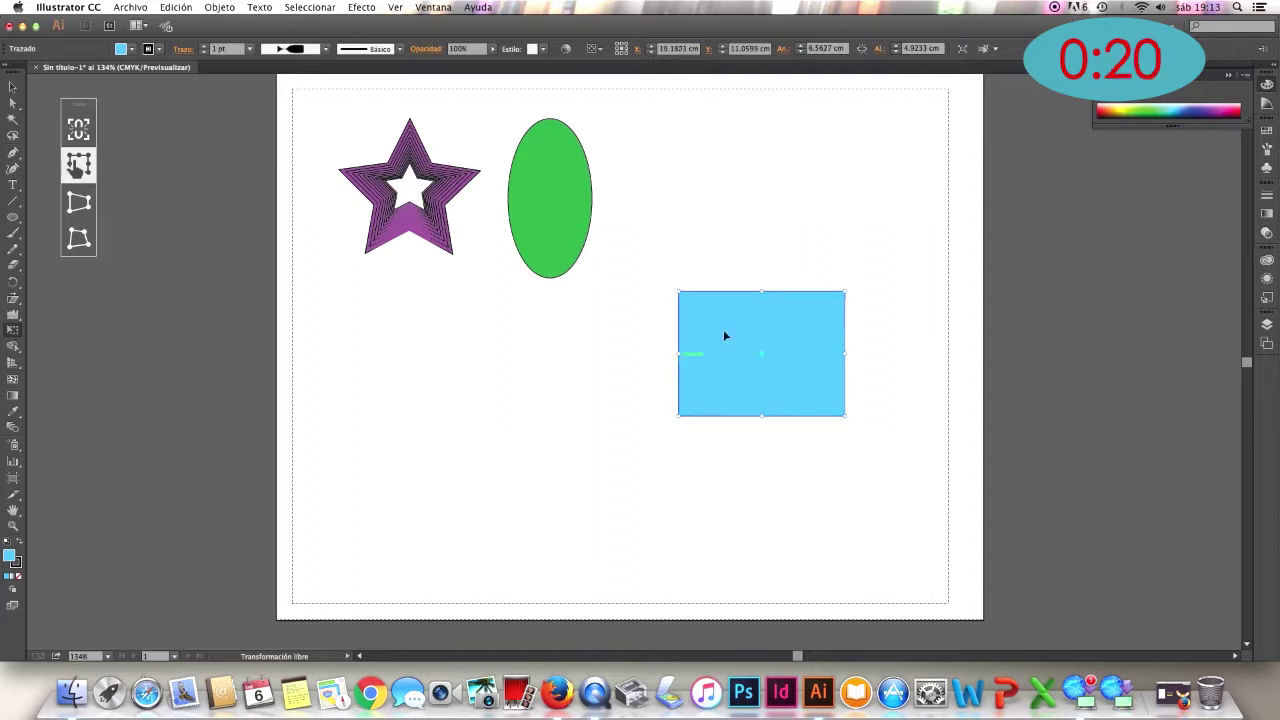
{"action": "left_click_drag", "start_coordinate": [760, 295], "coordinate": [766, 269]}
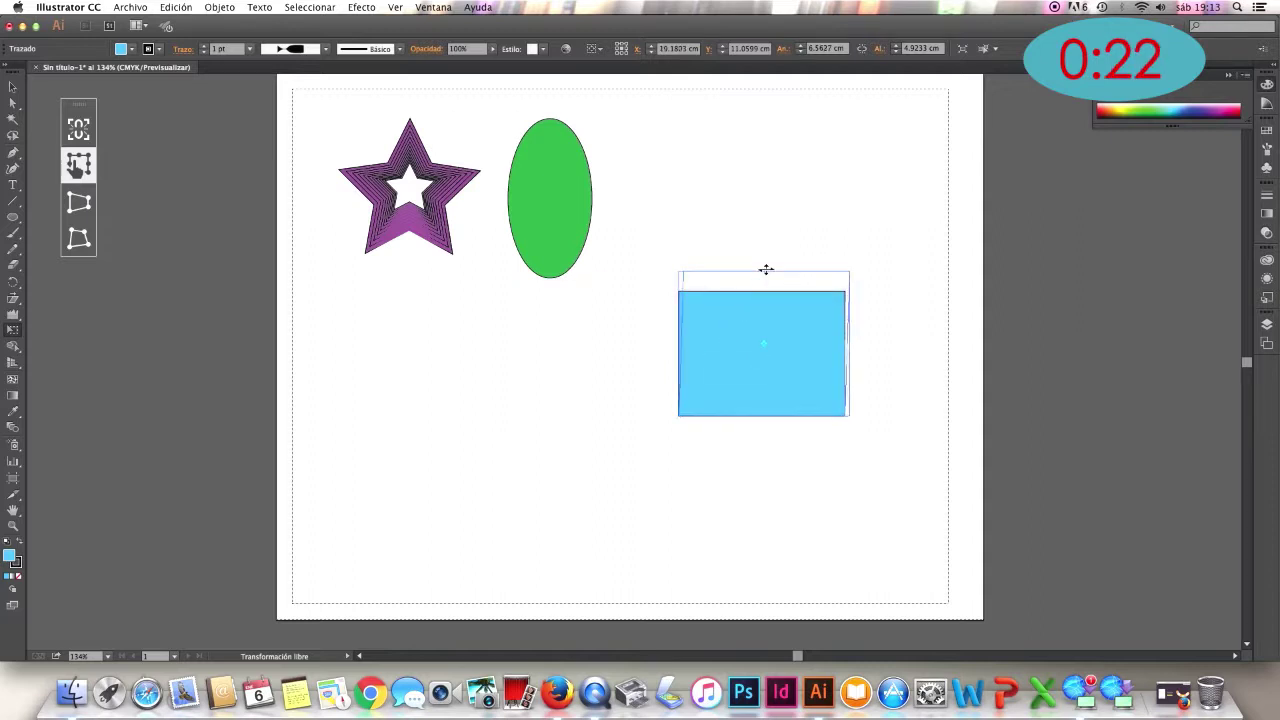
{"action": "mouse_move", "coordinate": [762, 270]}
{"action": "left_mouse_down"}
{"action": "mouse_move", "coordinate": [791, 270]}
{"action": "mouse_move", "coordinate": [766, 273]}
{"action": "left_mouse_up"}
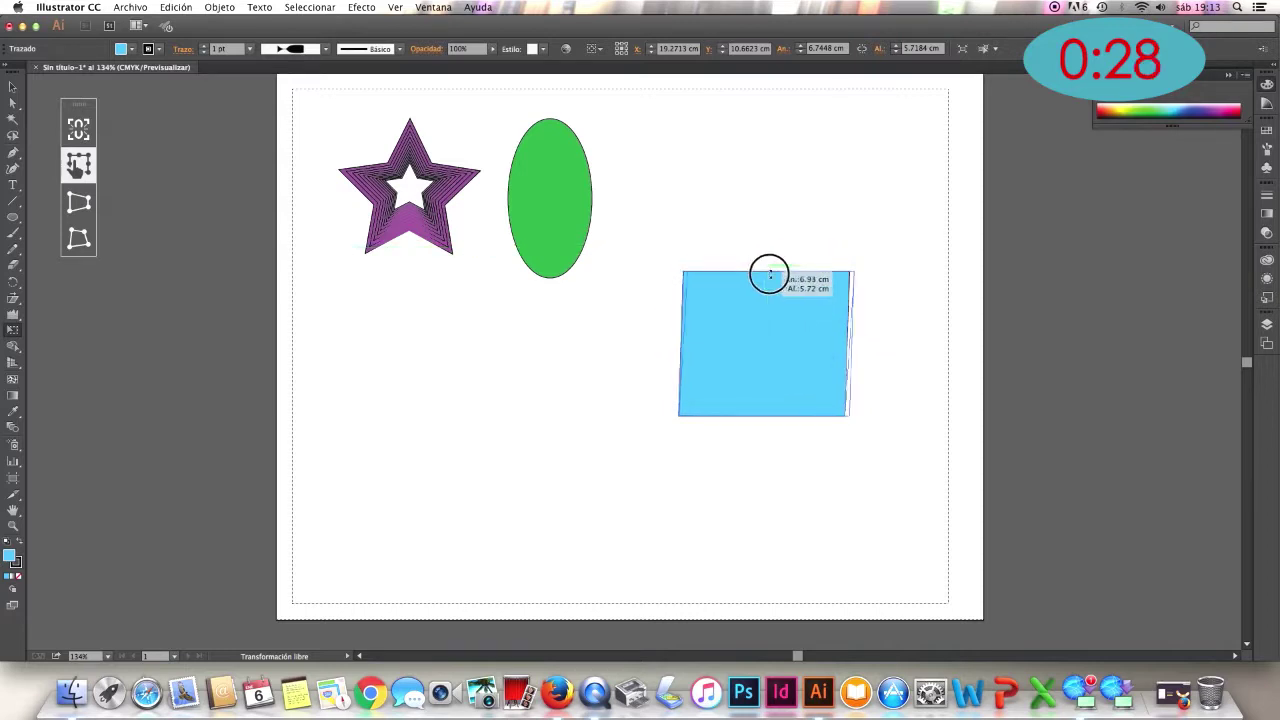
{"action": "left_click_drag", "start_coordinate": [766, 273], "coordinate": [768, 272]}
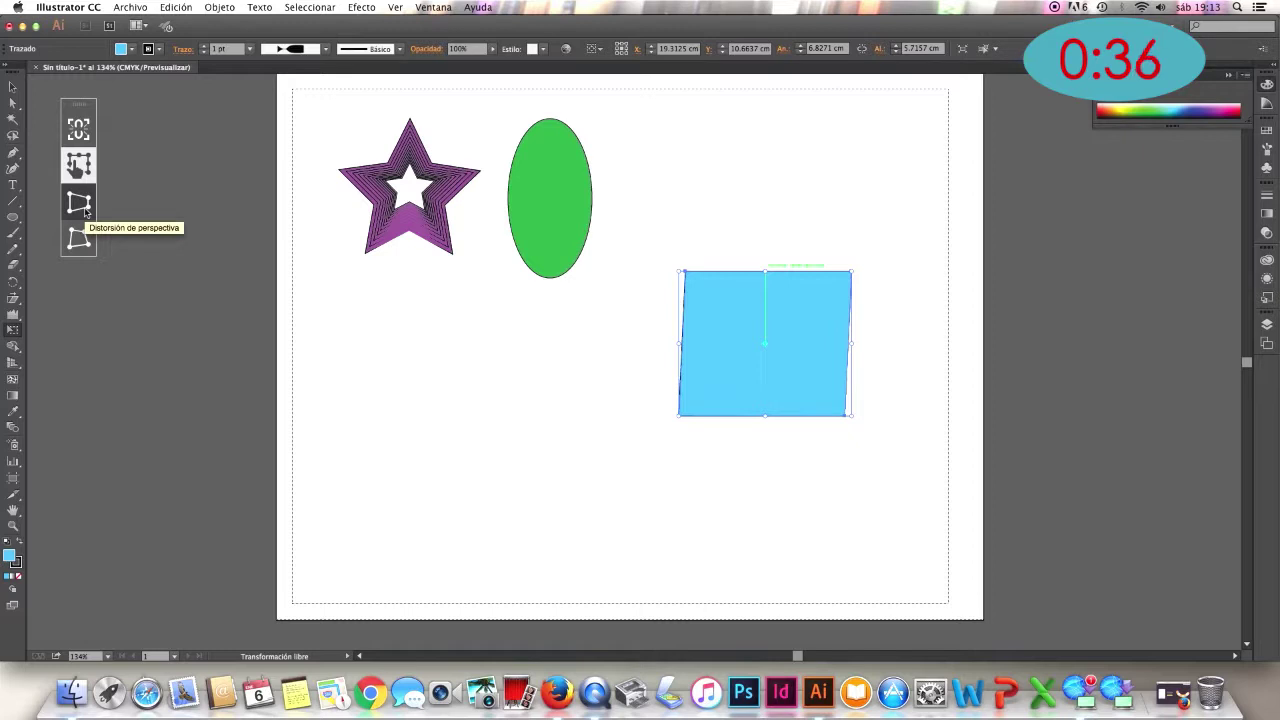
Perspective-distort the rectangle into a trapezoid, then shear and pull its corners into a quadrilateral
{"action": "left_click", "coordinate": [85, 211]}
{"action": "mouse_move", "coordinate": [679, 415]}
{"action": "left_mouse_down"}
{"action": "mouse_move", "coordinate": [684, 430]}
{"action": "mouse_move", "coordinate": [646, 451]}
{"action": "left_mouse_up"}
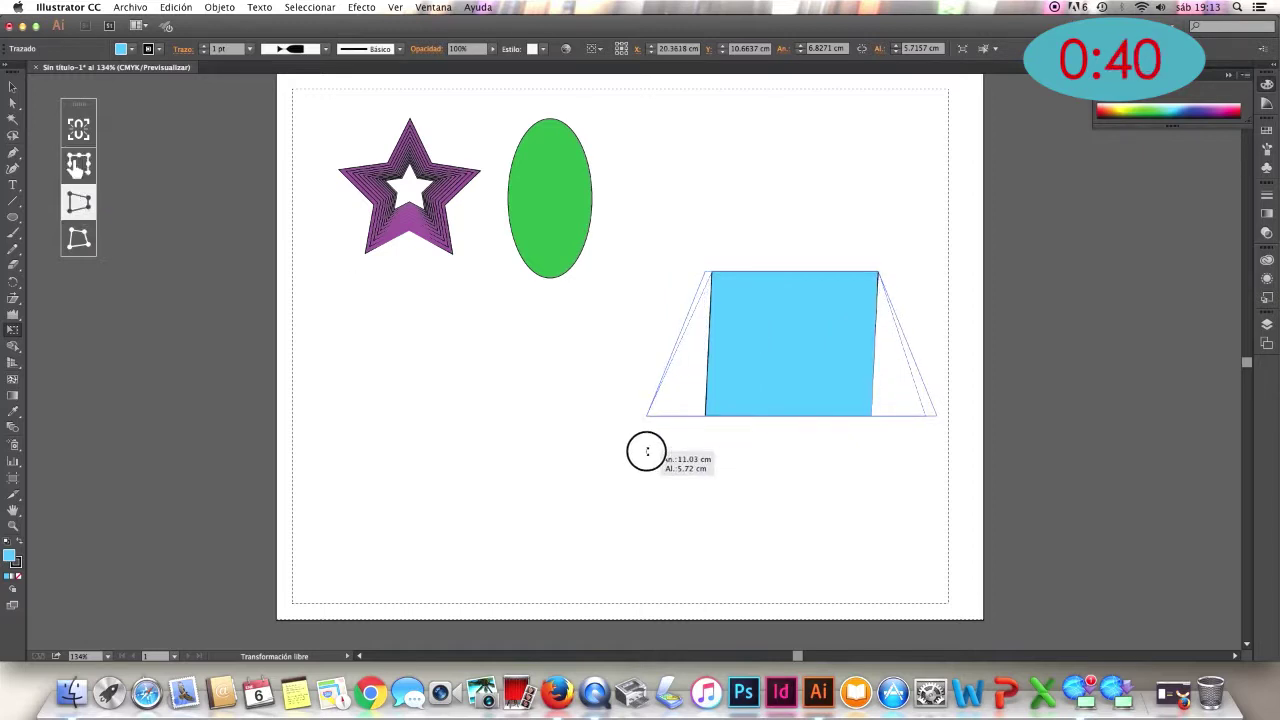
{"action": "left_click_drag", "start_coordinate": [646, 451], "coordinate": [648, 456]}
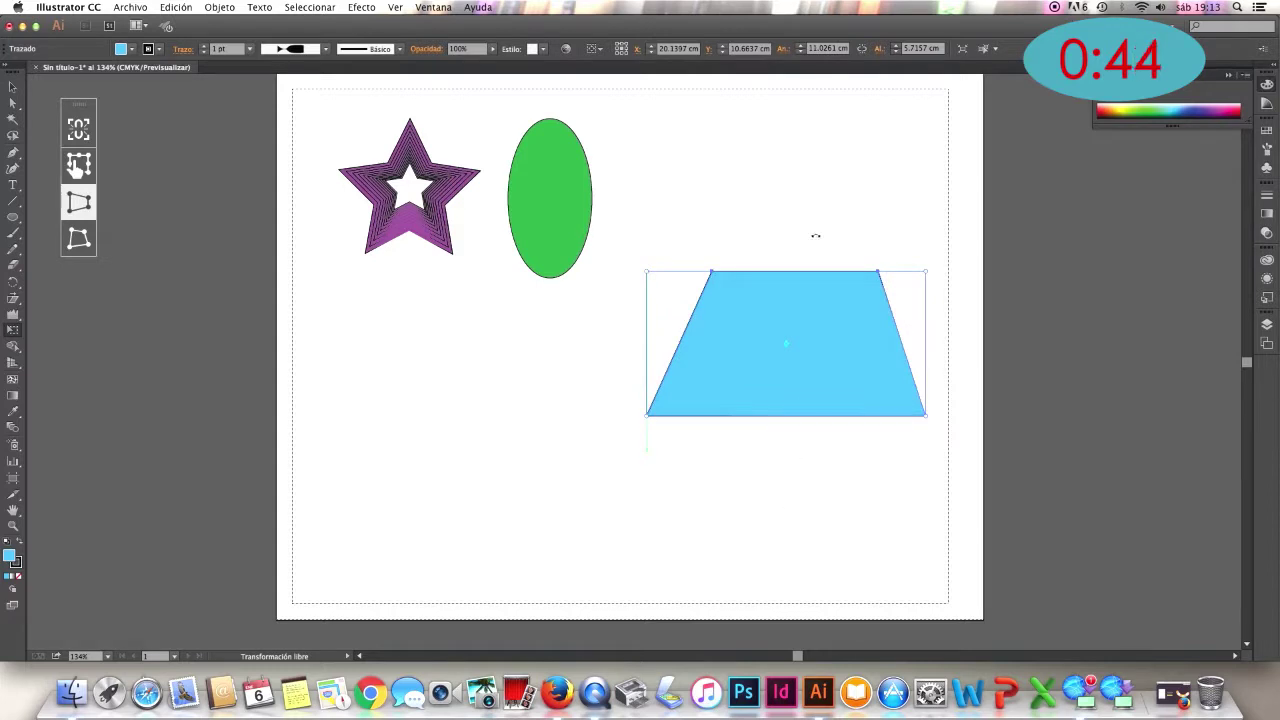
{"action": "left_click", "coordinate": [86, 242]}
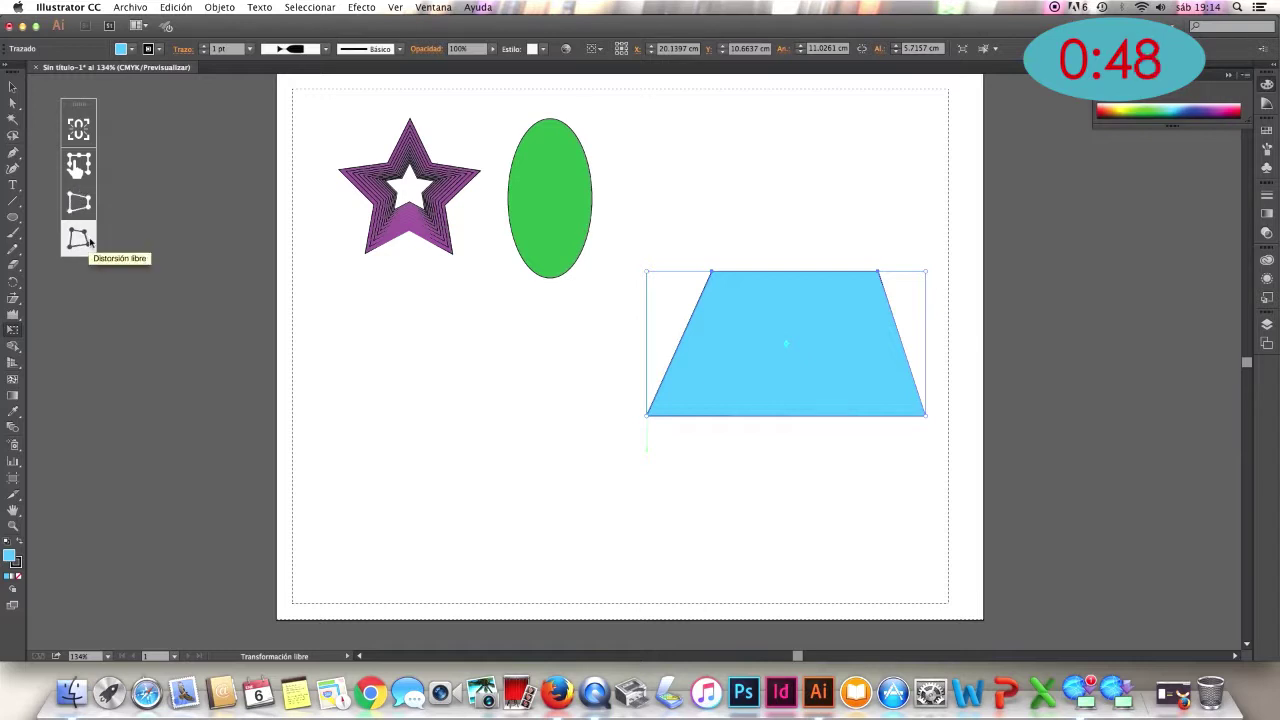
{"action": "left_click", "coordinate": [88, 241]}
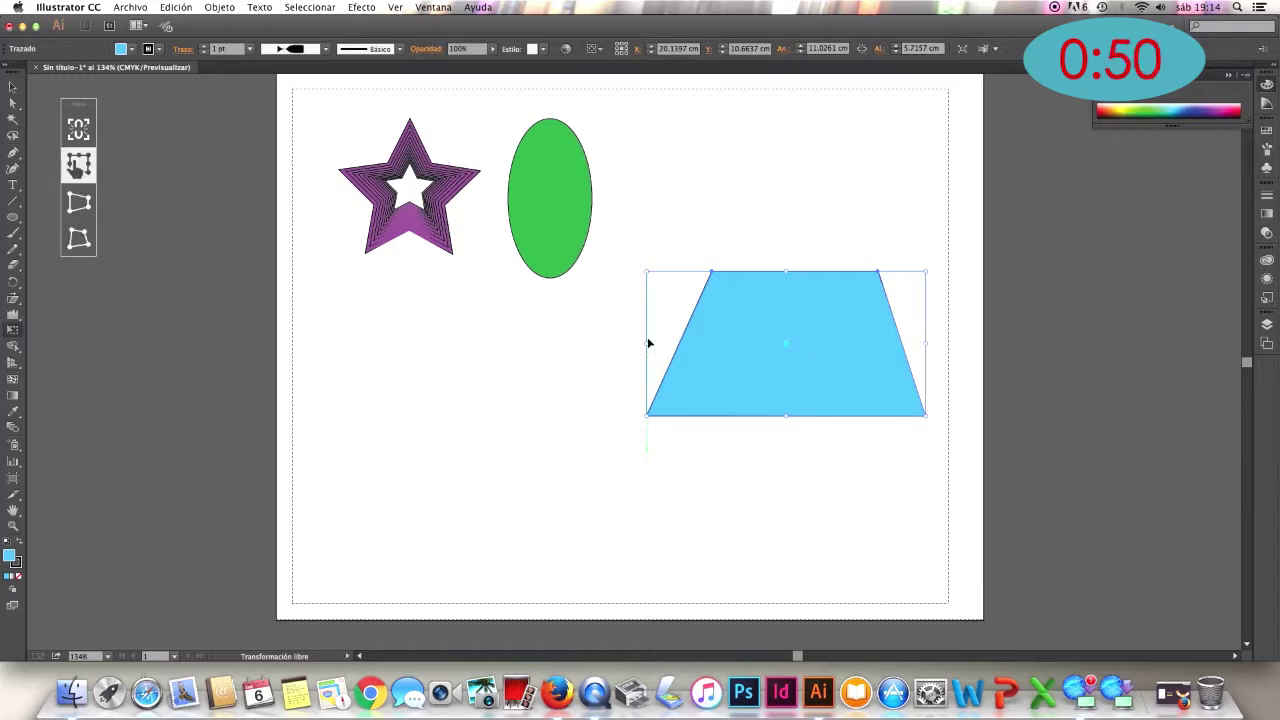
{"action": "left_click_drag", "start_coordinate": [646, 343], "coordinate": [575, 316]}
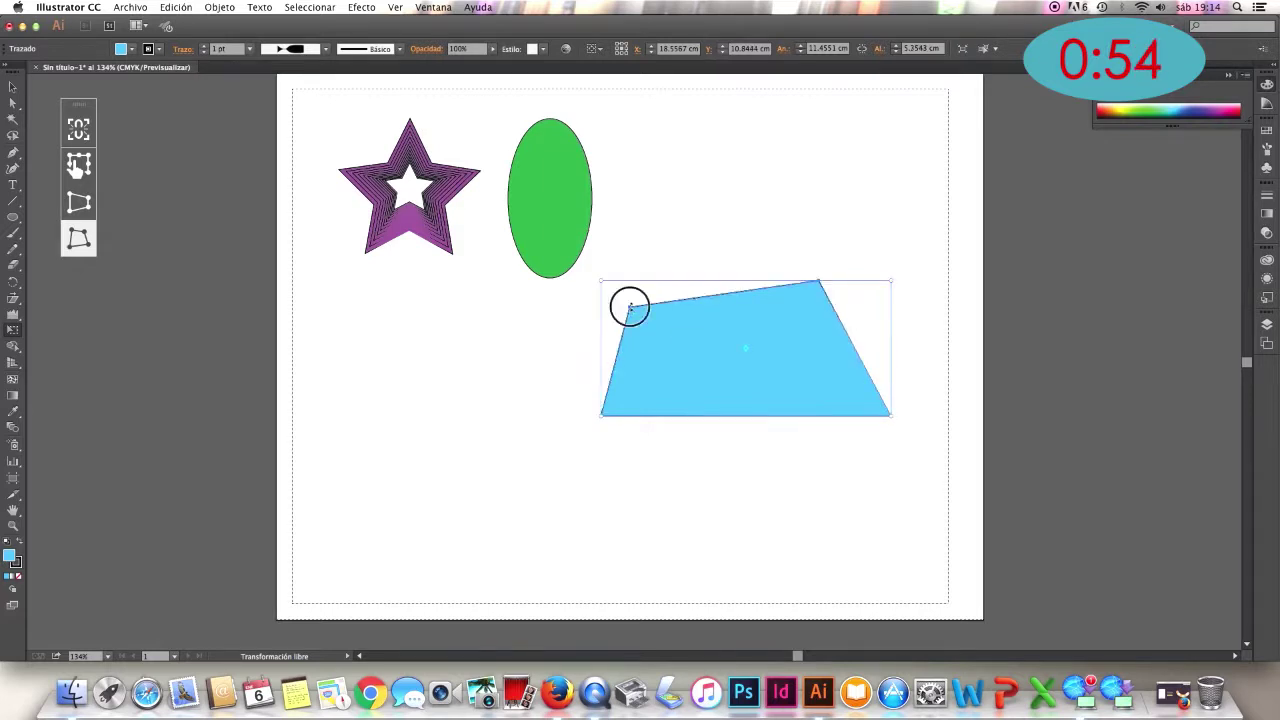
{"action": "left_click_drag", "start_coordinate": [631, 304], "coordinate": [637, 270]}
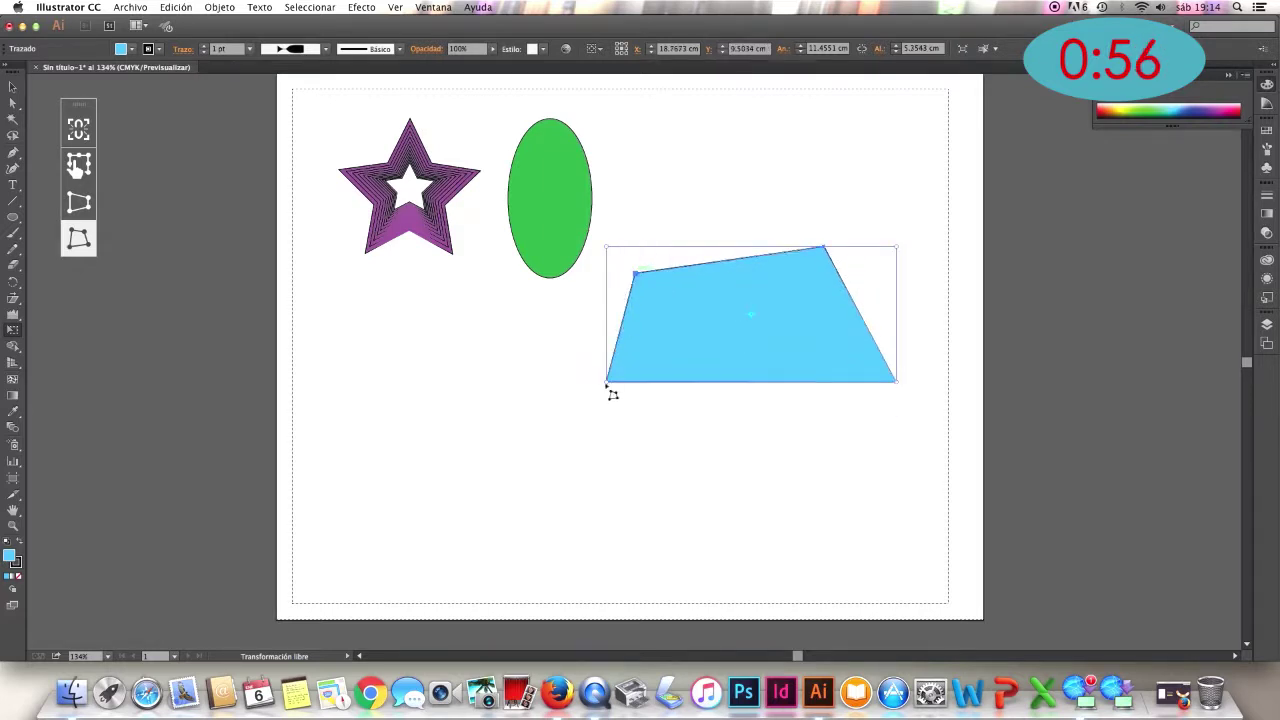
{"action": "left_click_drag", "start_coordinate": [608, 383], "coordinate": [578, 403]}
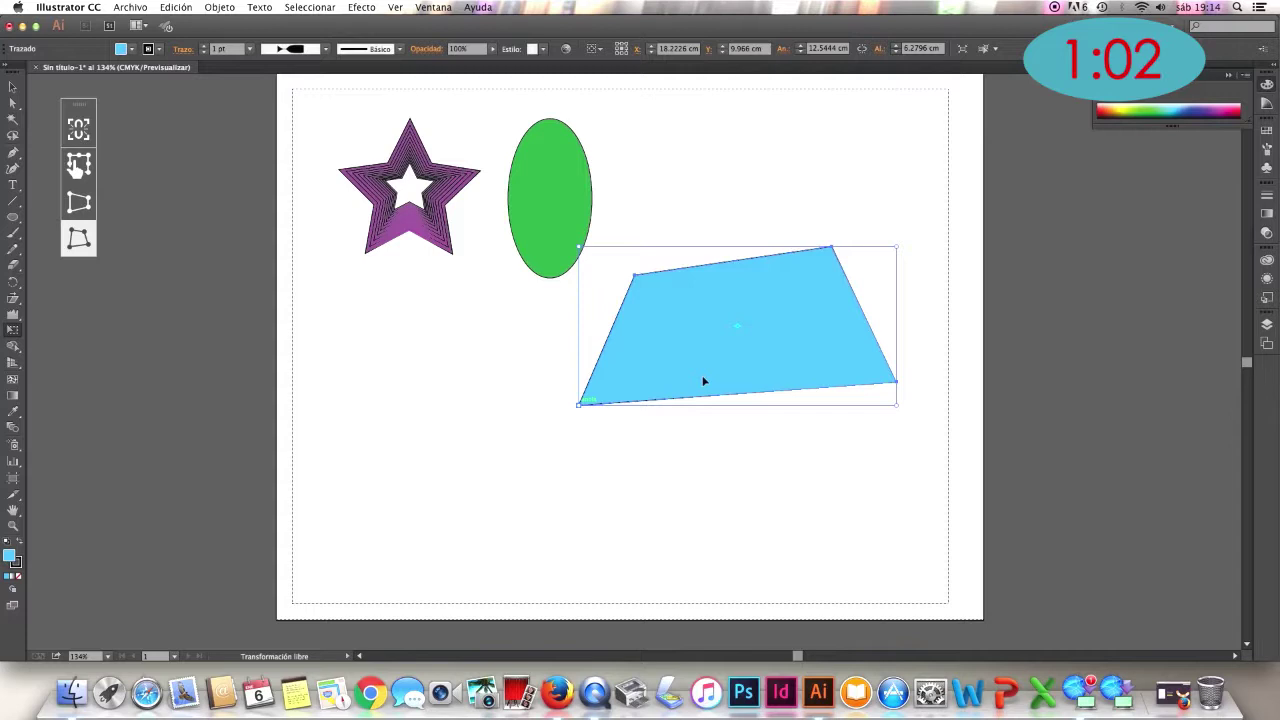
Move the skewed quadrilateral to the top right of the page
{"action": "key", "text": "v"}
{"action": "left_click_drag", "start_coordinate": [713, 362], "coordinate": [766, 233]}
{"action": "left_click_drag", "start_coordinate": [349, 152], "coordinate": [393, 268]}
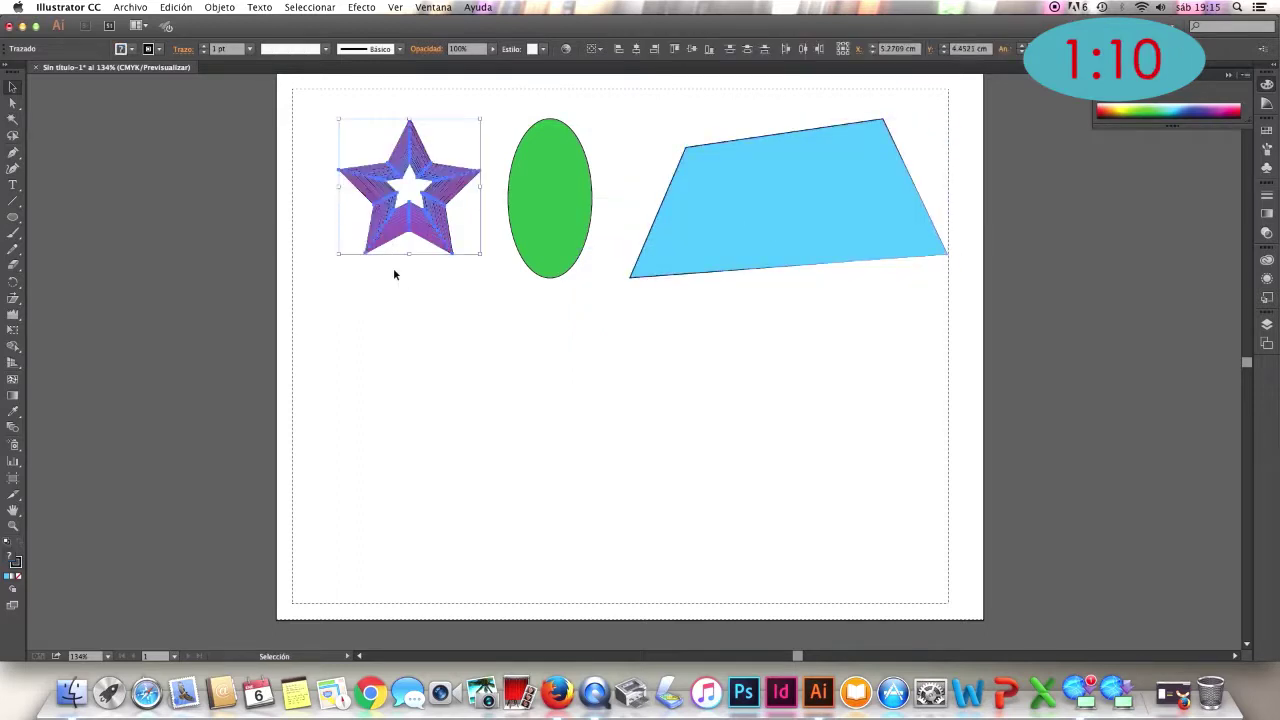
Delete the hatched star and draw a new star near the top left
{"action": "key", "text": "Delete"}
{"action": "left_click_drag", "start_coordinate": [12, 216], "coordinate": [58, 280]}
{"action": "left_click_drag", "start_coordinate": [335, 142], "coordinate": [375, 201]}
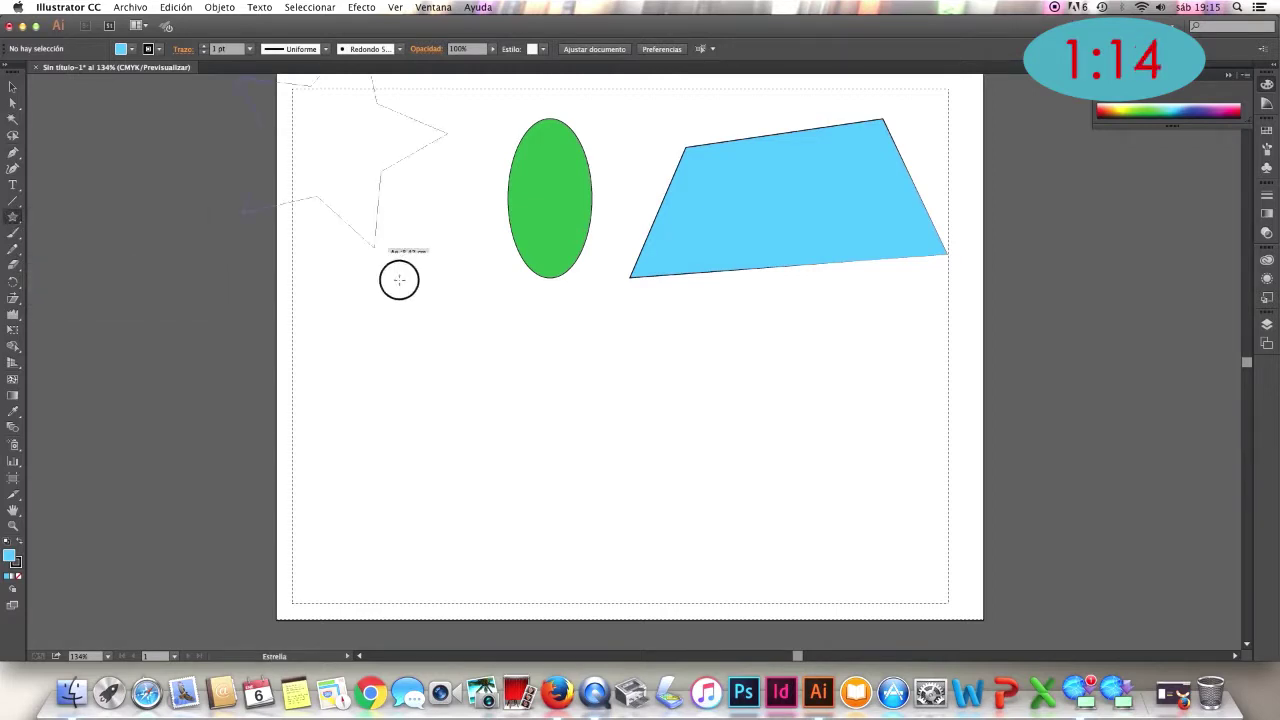
{"action": "key", "text": "v"}
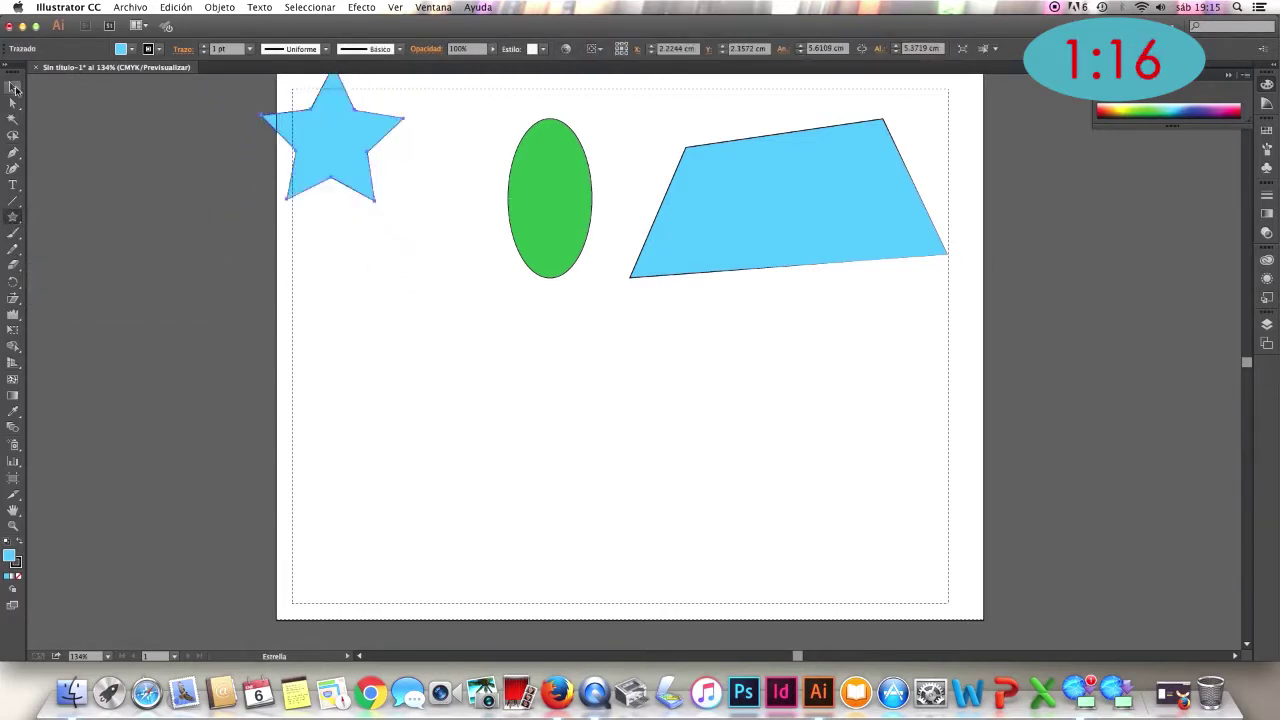
Position the new star beside the ellipse and fill it purple
{"action": "left_click_drag", "start_coordinate": [332, 151], "coordinate": [377, 228]}
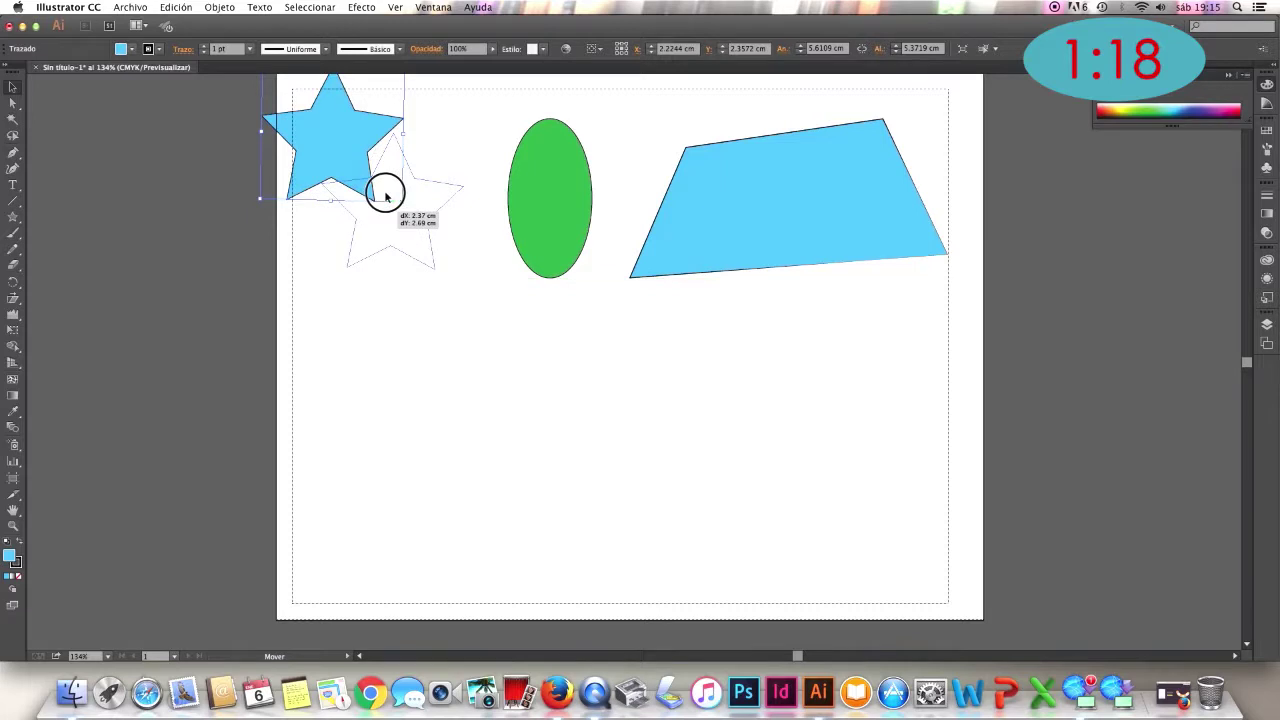
{"action": "left_click_drag", "start_coordinate": [377, 228], "coordinate": [381, 195]}
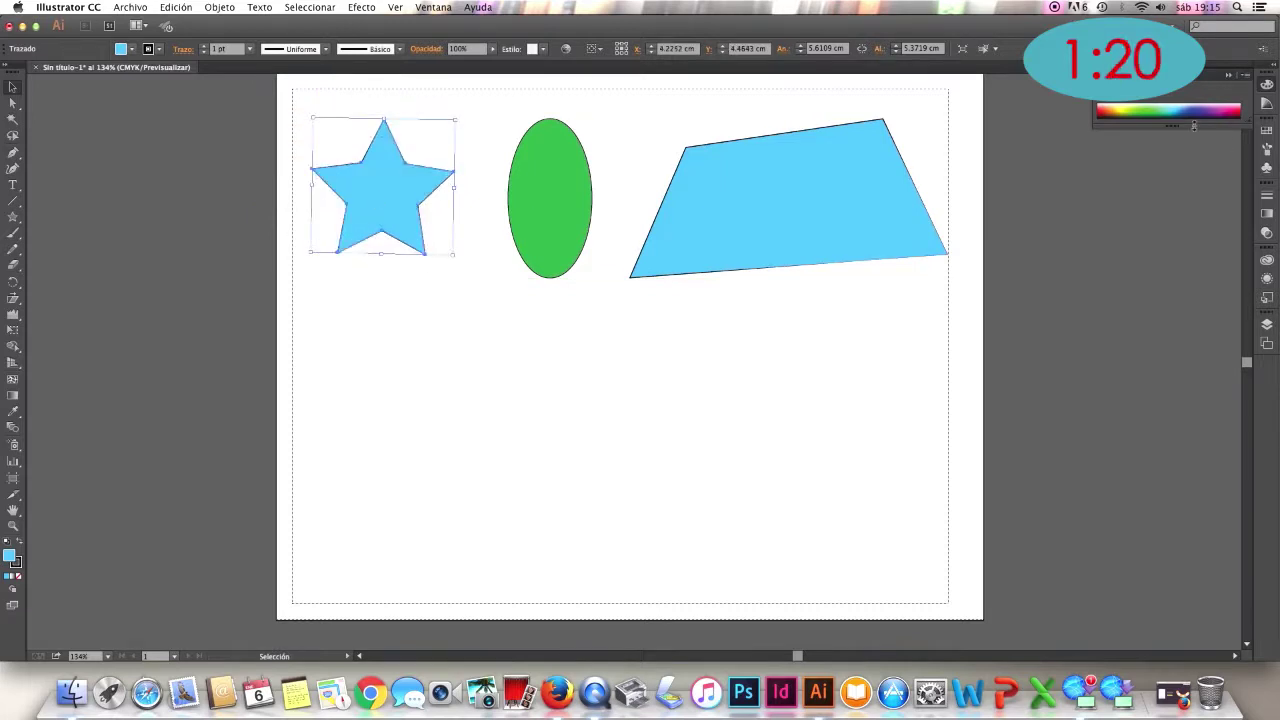
{"action": "left_click", "coordinate": [1221, 108]}
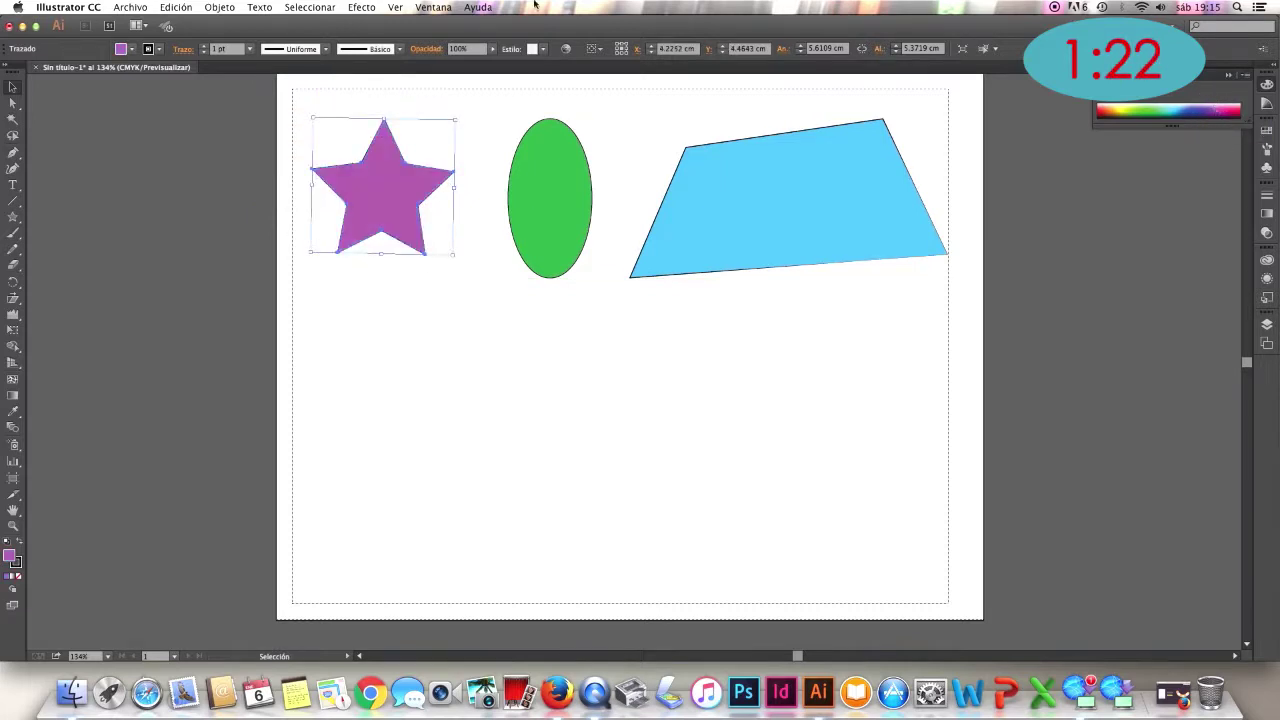
{"action": "left_click", "coordinate": [408, 379]}
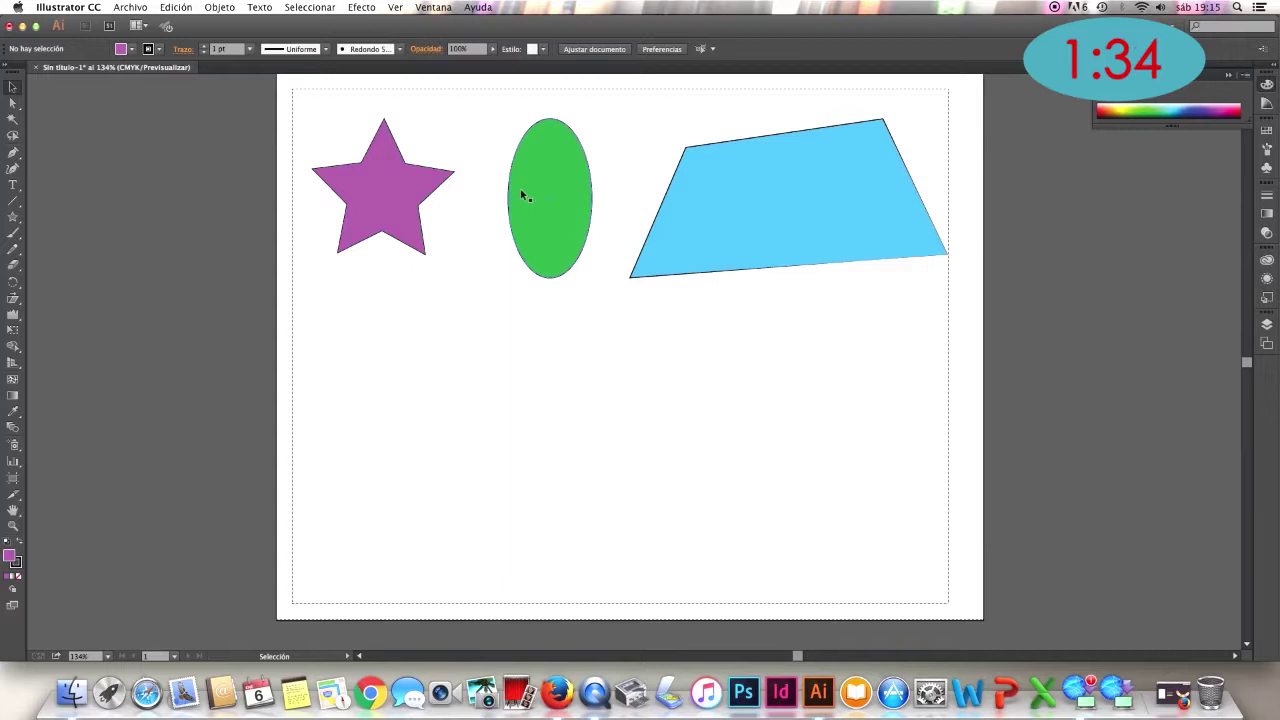
Drag the green ellipse onto the star's right point, then select both shapes
{"action": "left_click_drag", "start_coordinate": [510, 188], "coordinate": [404, 158]}
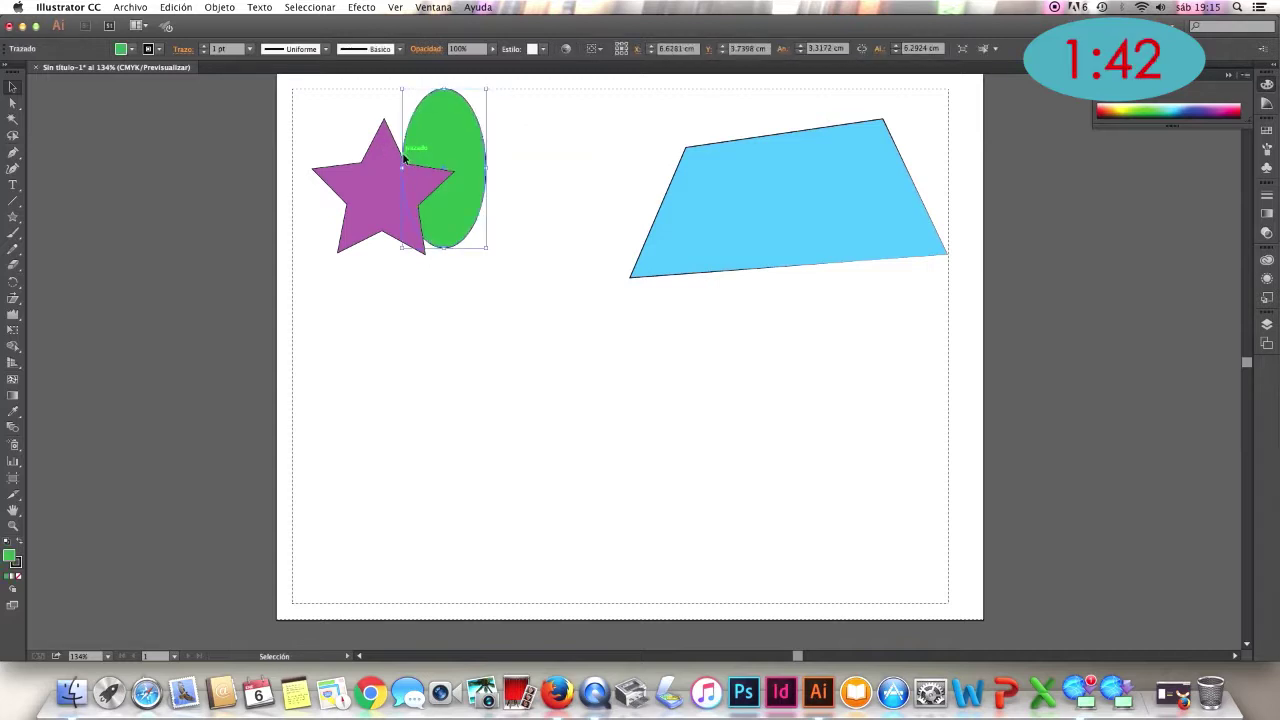
{"action": "left_click_drag", "start_coordinate": [479, 166], "coordinate": [507, 165]}
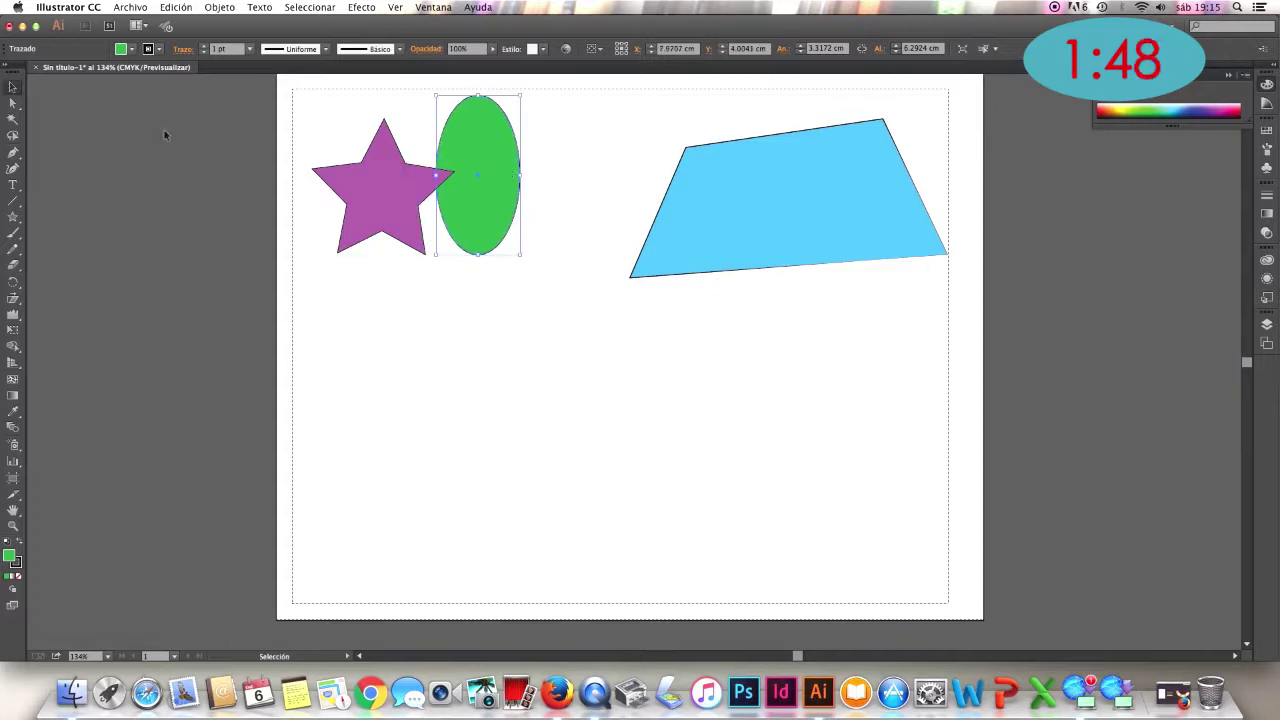
{"action": "left_click_drag", "start_coordinate": [329, 126], "coordinate": [540, 278]}
Join the ellipse and star into one shape with the Shape Builder tool
{"action": "left_click", "coordinate": [14, 345]}
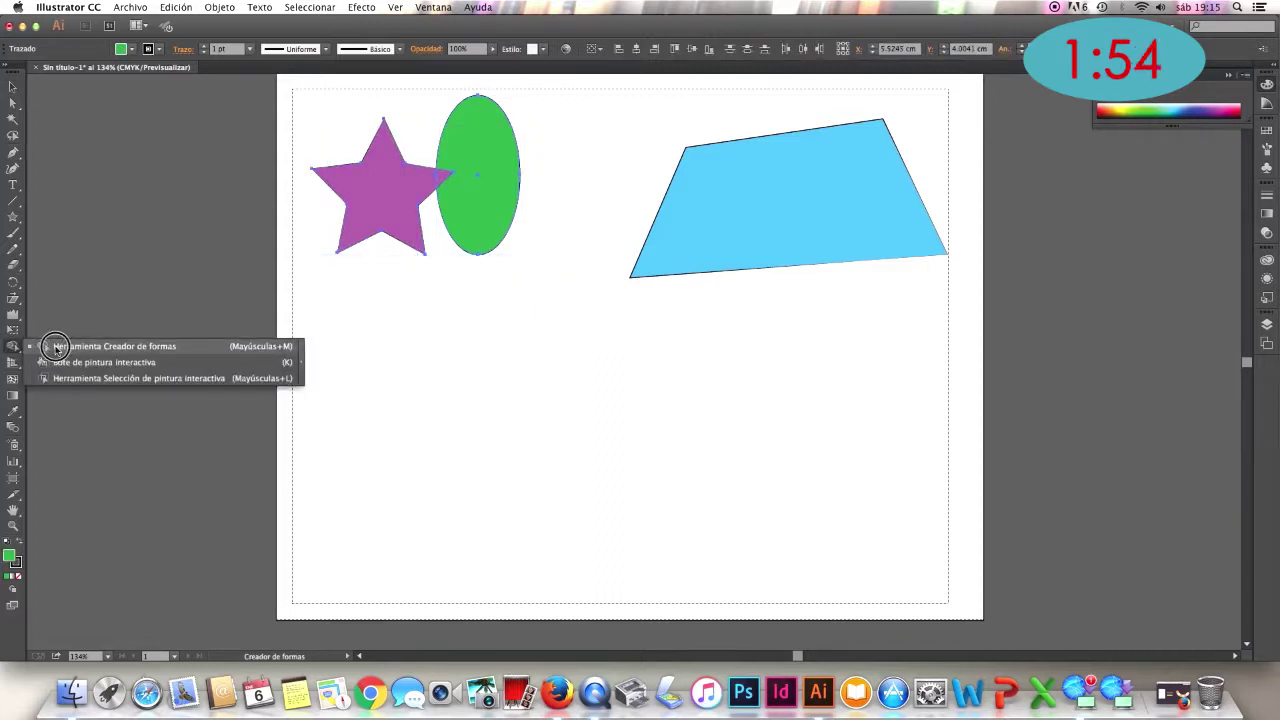
{"action": "left_click", "coordinate": [55, 346]}
{"action": "left_click_drag", "start_coordinate": [461, 176], "coordinate": [385, 188]}
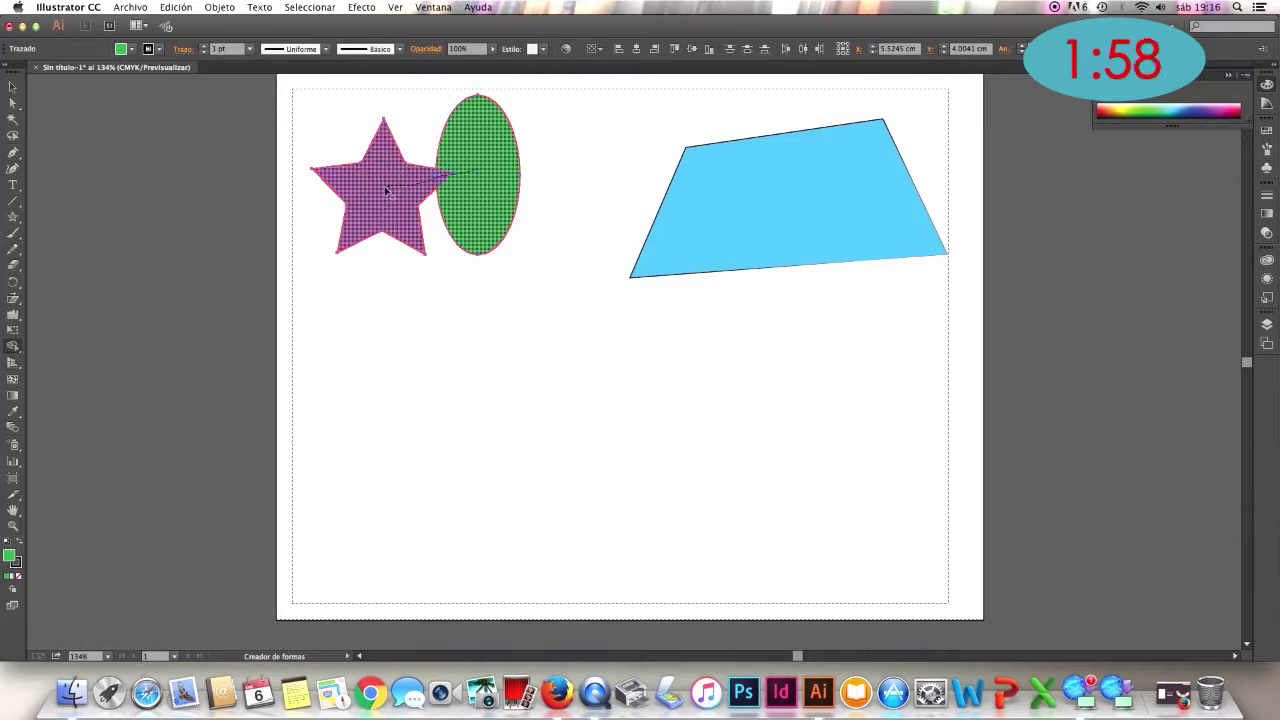
{"action": "left_click_drag", "start_coordinate": [385, 188], "coordinate": [385, 188]}
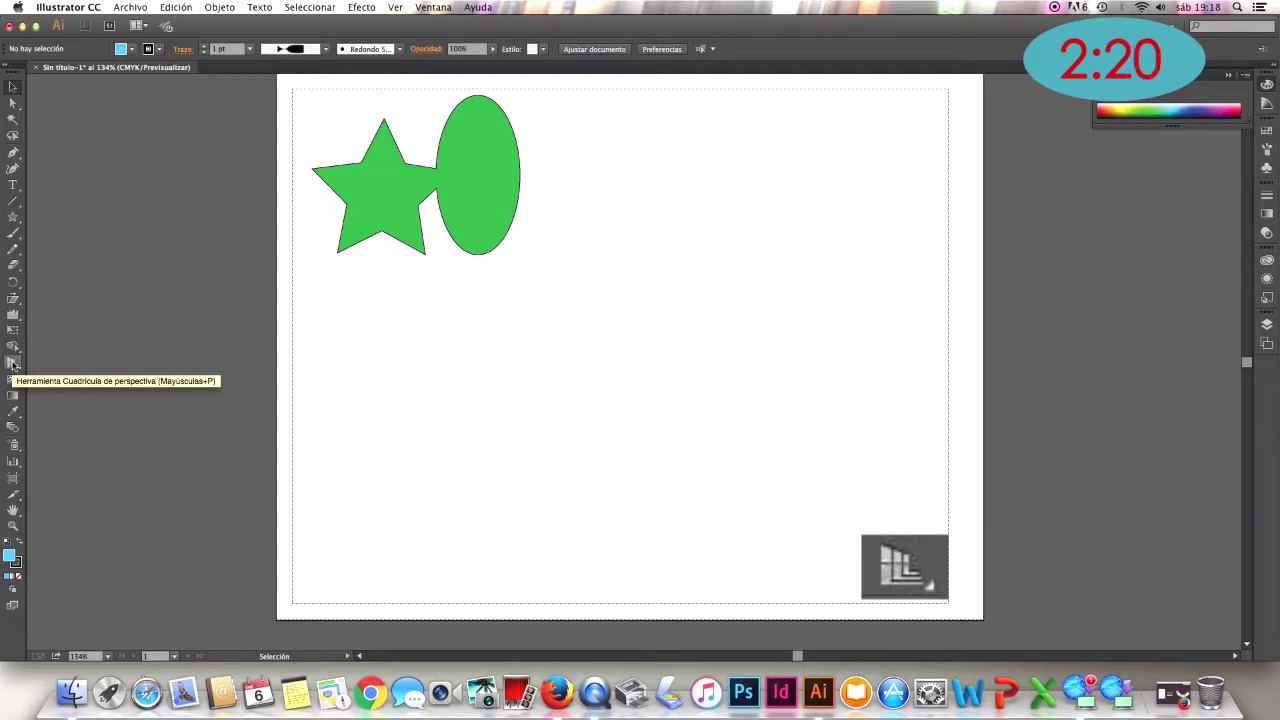
Show, hide and reshow the two-point perspective grid over the artboard
{"action": "left_click", "coordinate": [13, 365]}
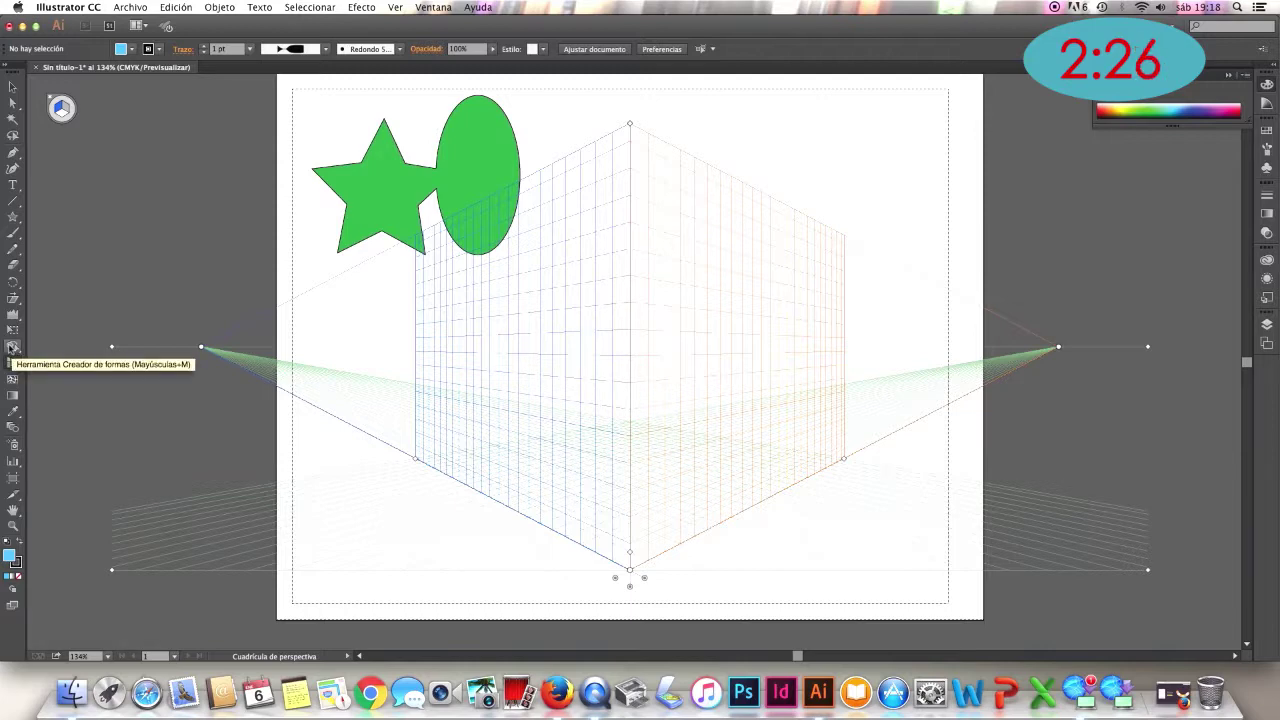
{"action": "key", "text": "shift+v"}
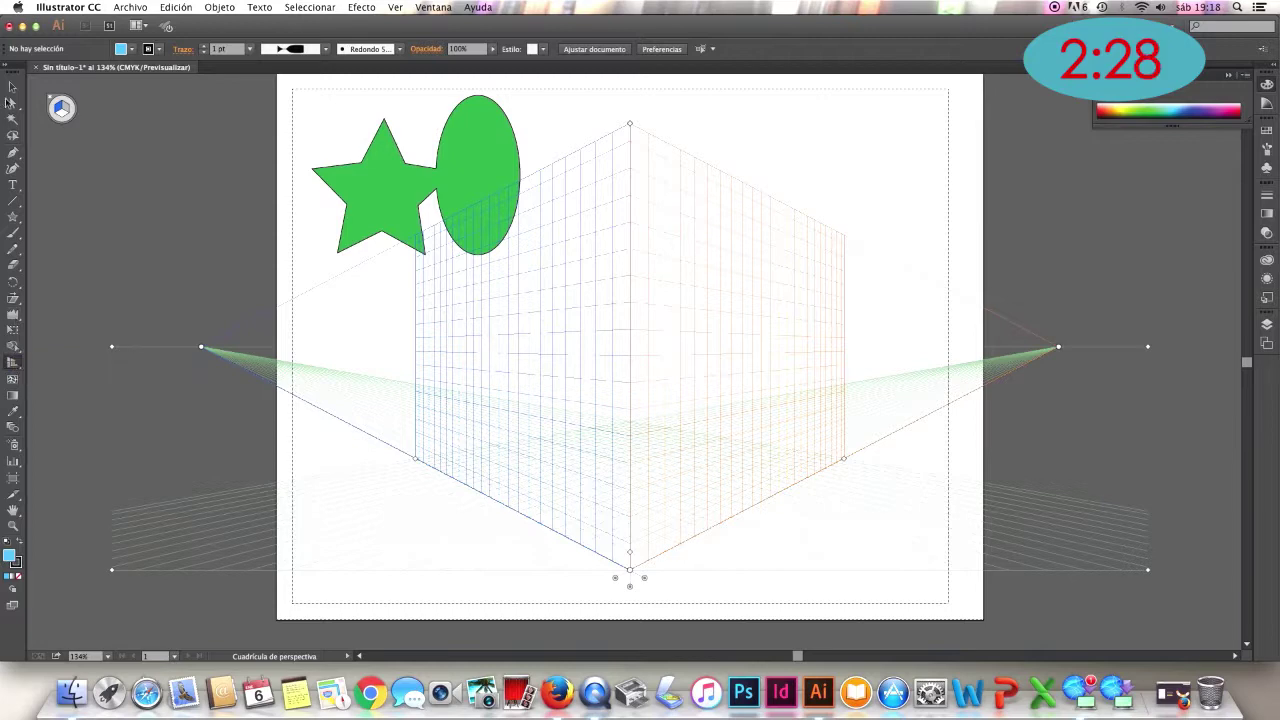
{"action": "key", "text": "shift+p"}
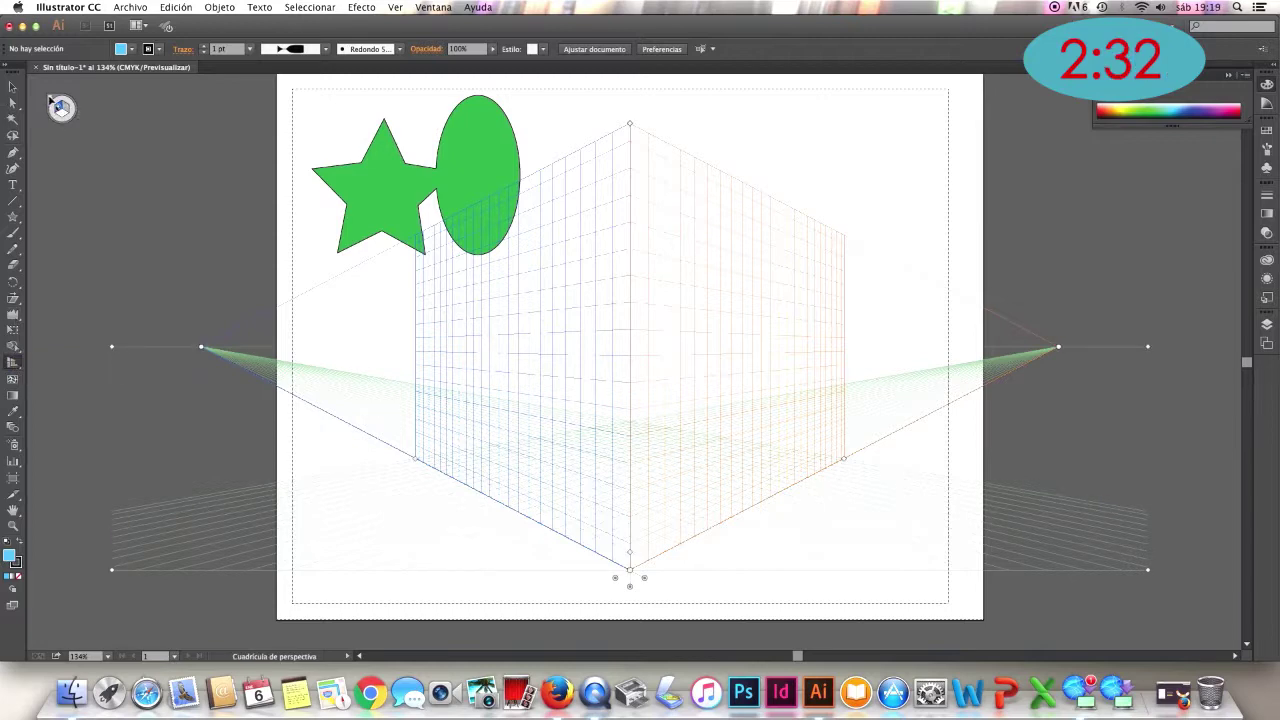
{"action": "left_click", "coordinate": [52, 101]}
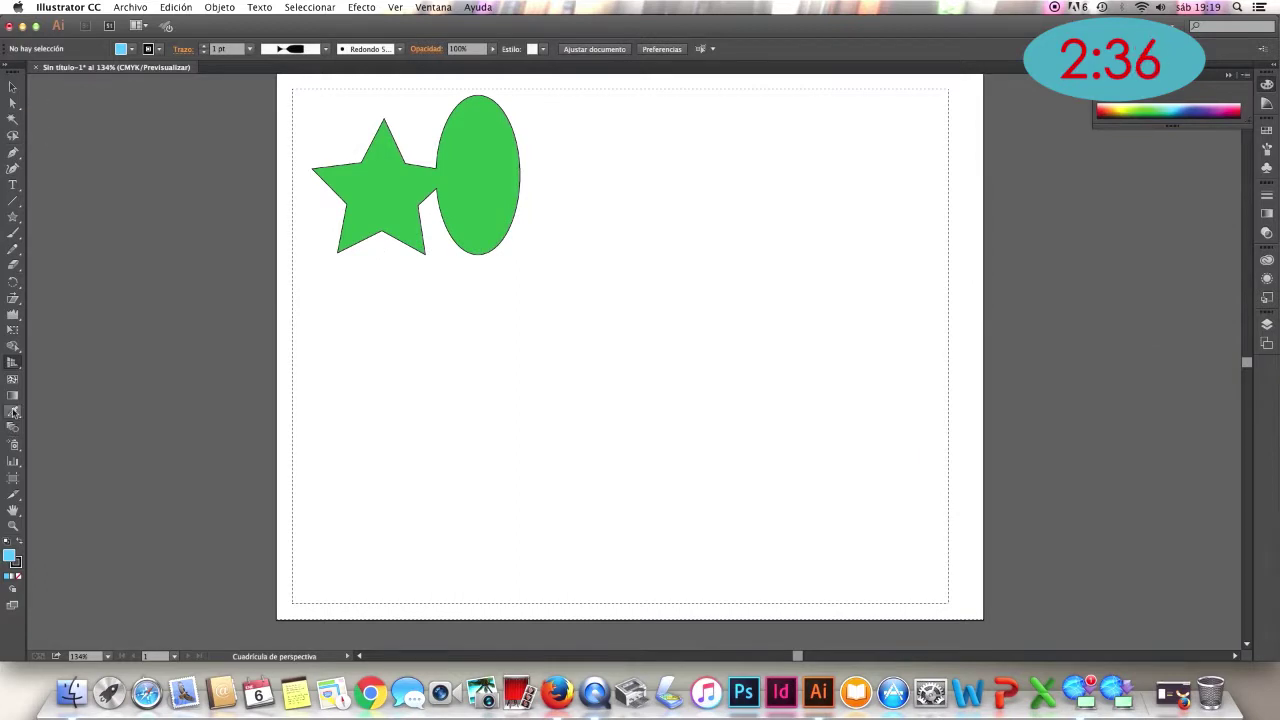
{"action": "left_click", "coordinate": [12, 362]}
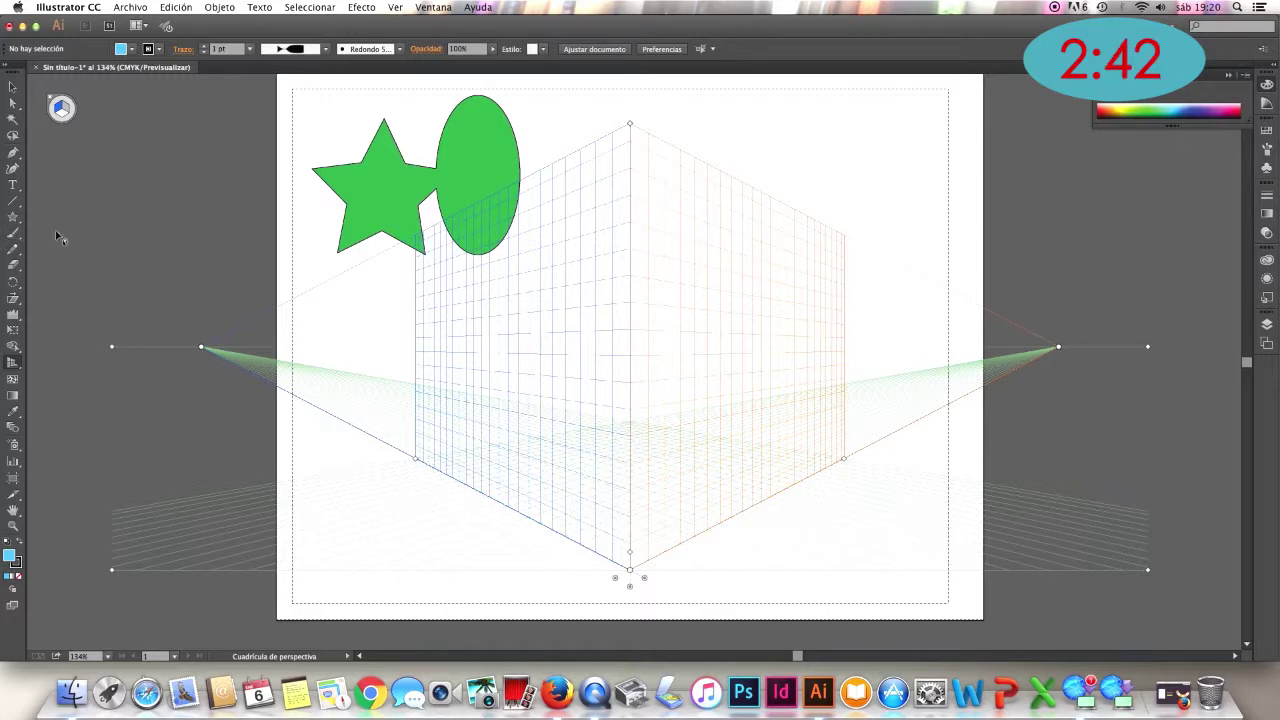
{"action": "left_click_drag", "start_coordinate": [12, 155], "coordinate": [80, 161]}
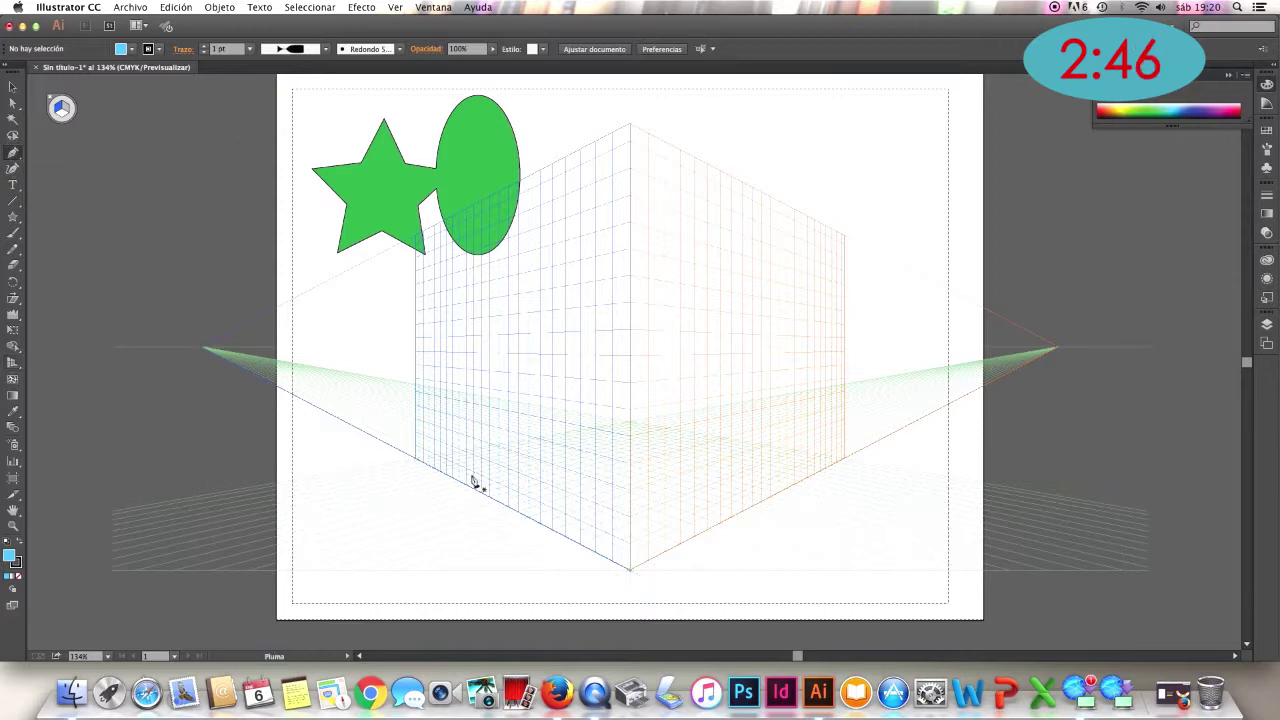
Draw a closed blue panel on the grid's left plane, then deselect it
{"action": "left_click", "coordinate": [630, 568]}
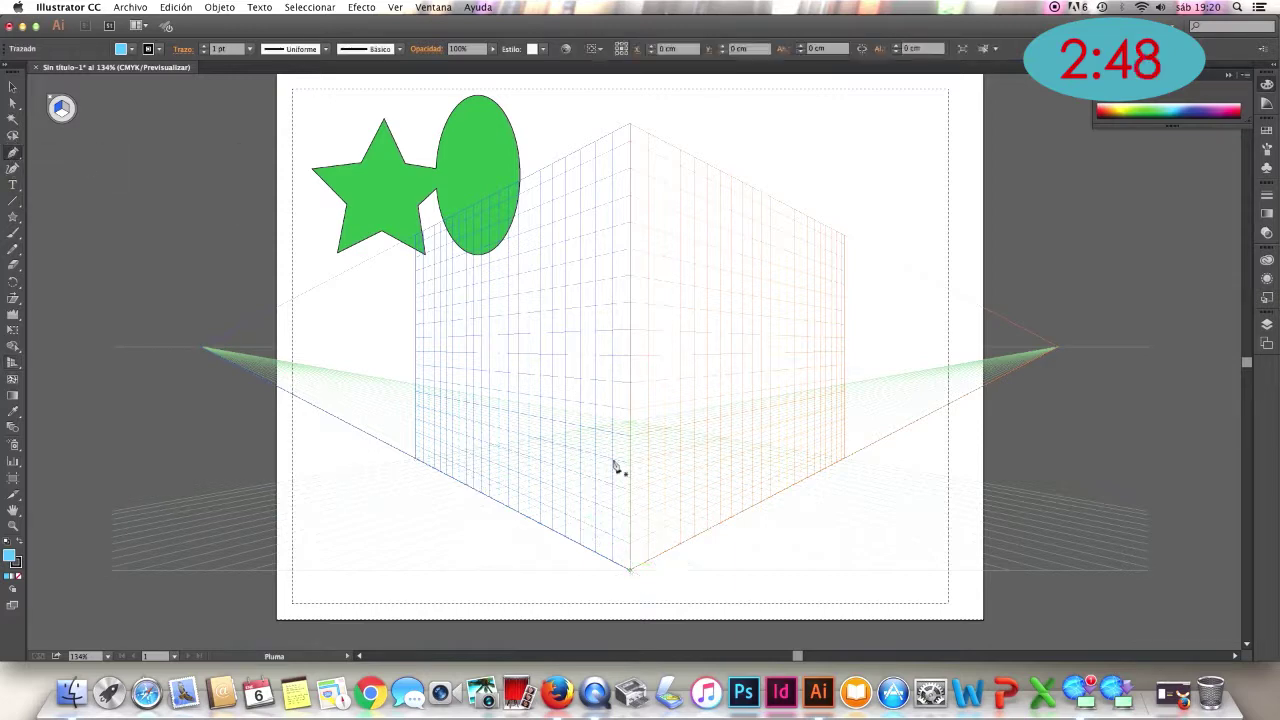
{"action": "left_click", "coordinate": [630, 356]}
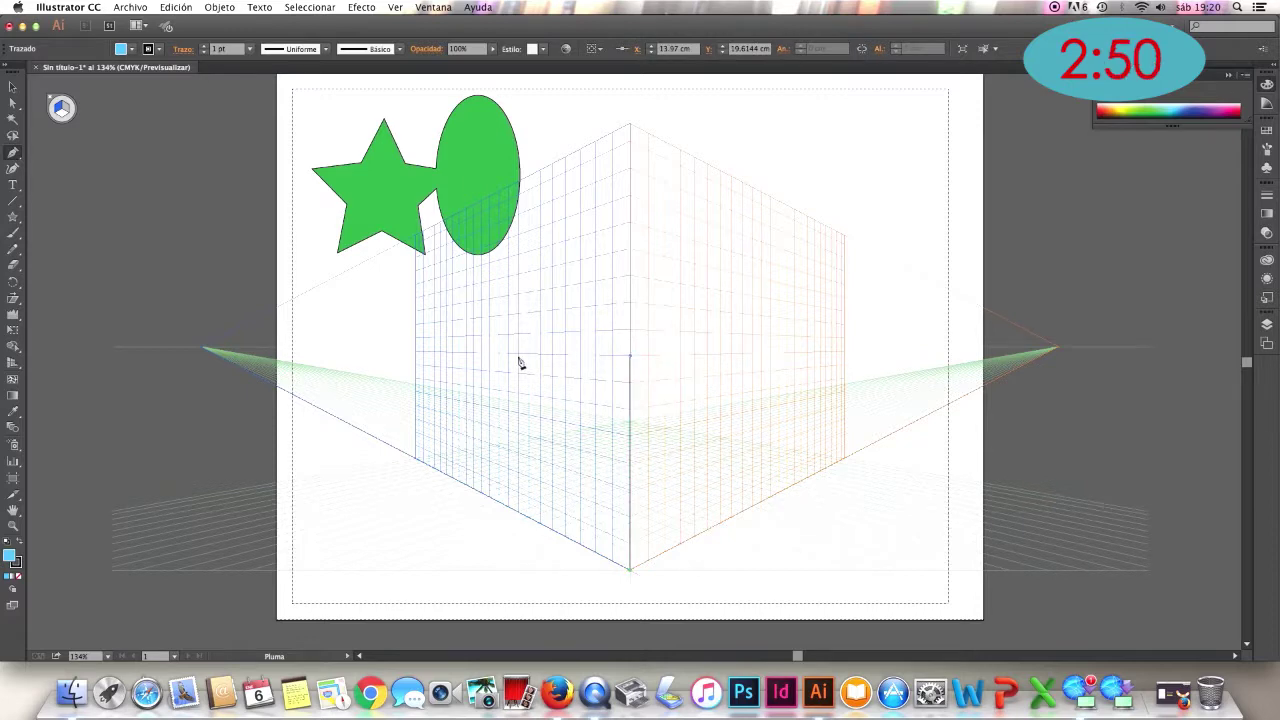
{"action": "left_click", "coordinate": [457, 355]}
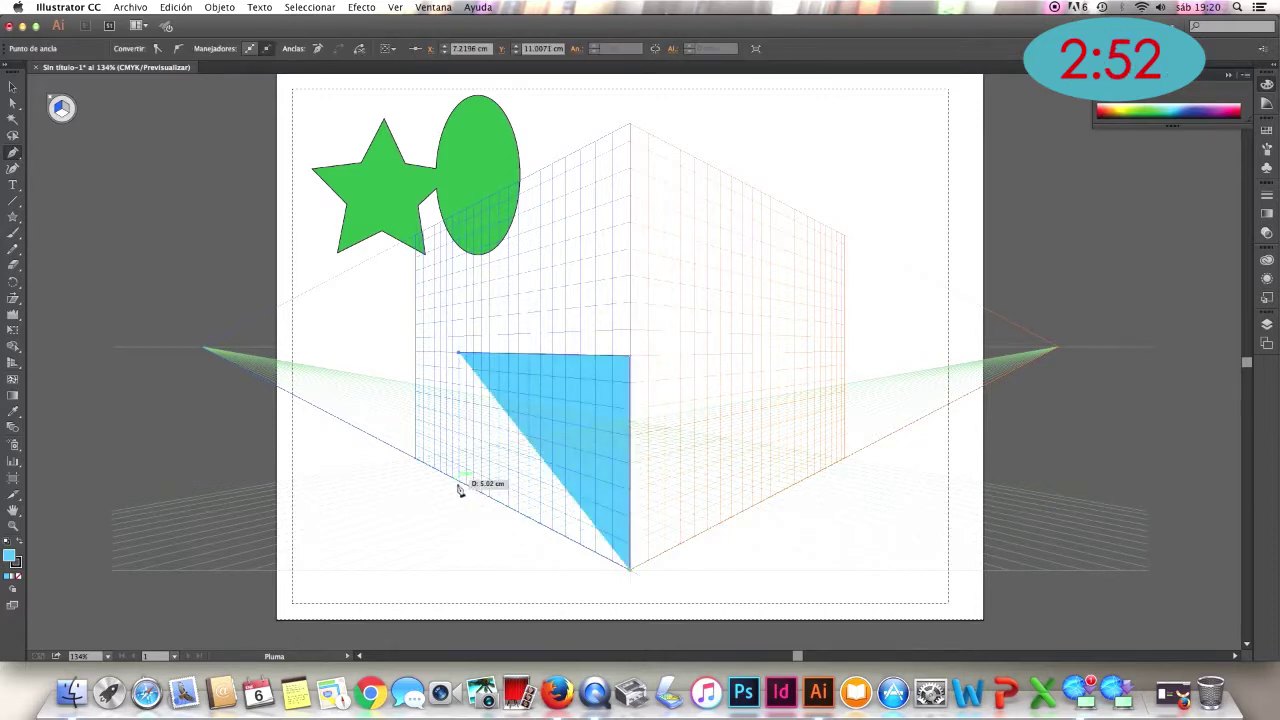
{"action": "left_click", "coordinate": [458, 483]}
{"action": "left_click", "coordinate": [631, 569]}
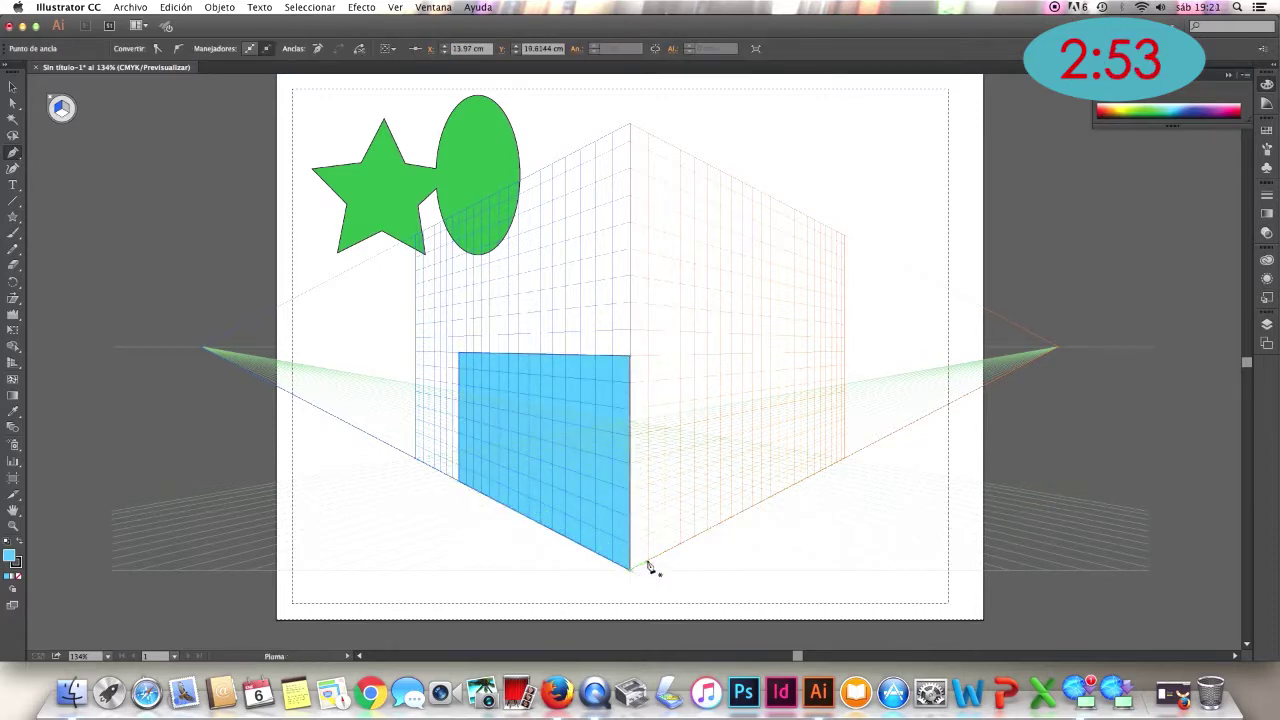
{"action": "left_click", "coordinate": [631, 358]}
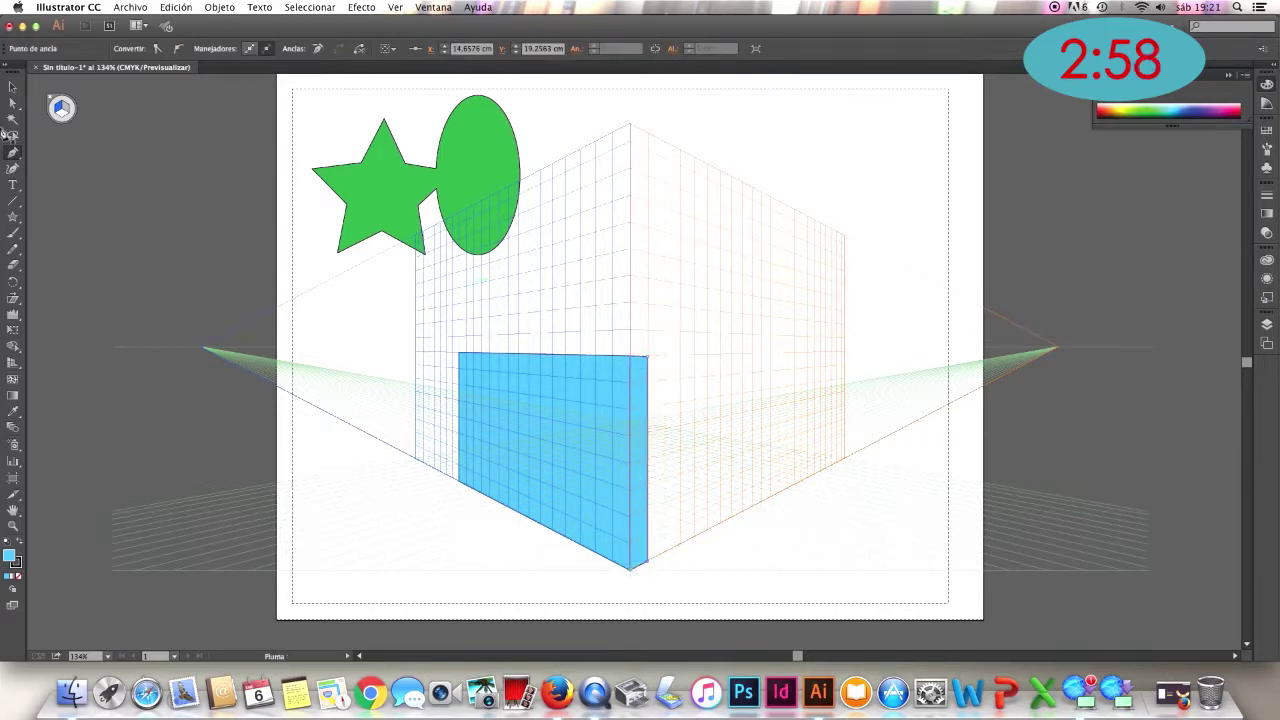
{"action": "left_click", "coordinate": [14, 87]}
{"action": "left_click", "coordinate": [163, 197]}
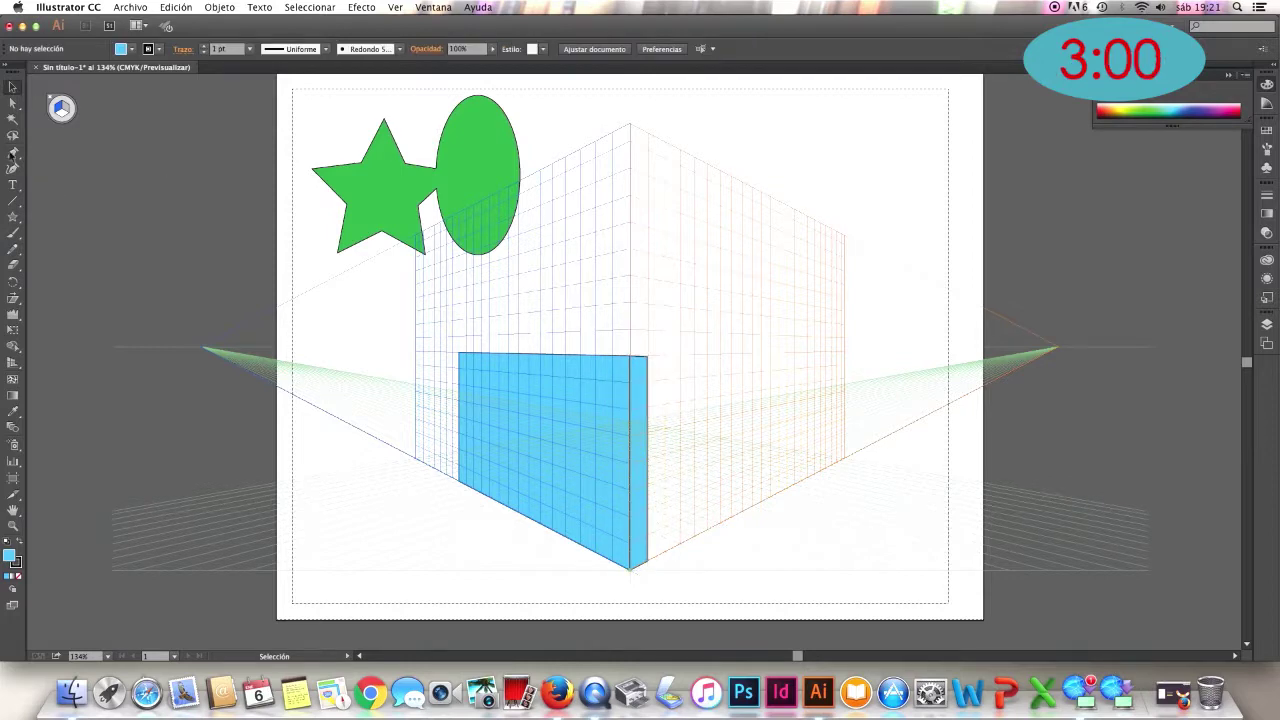
Trace a triangular path over the blue panel, then hide the perspective grid
{"action": "left_click", "coordinate": [14, 153]}
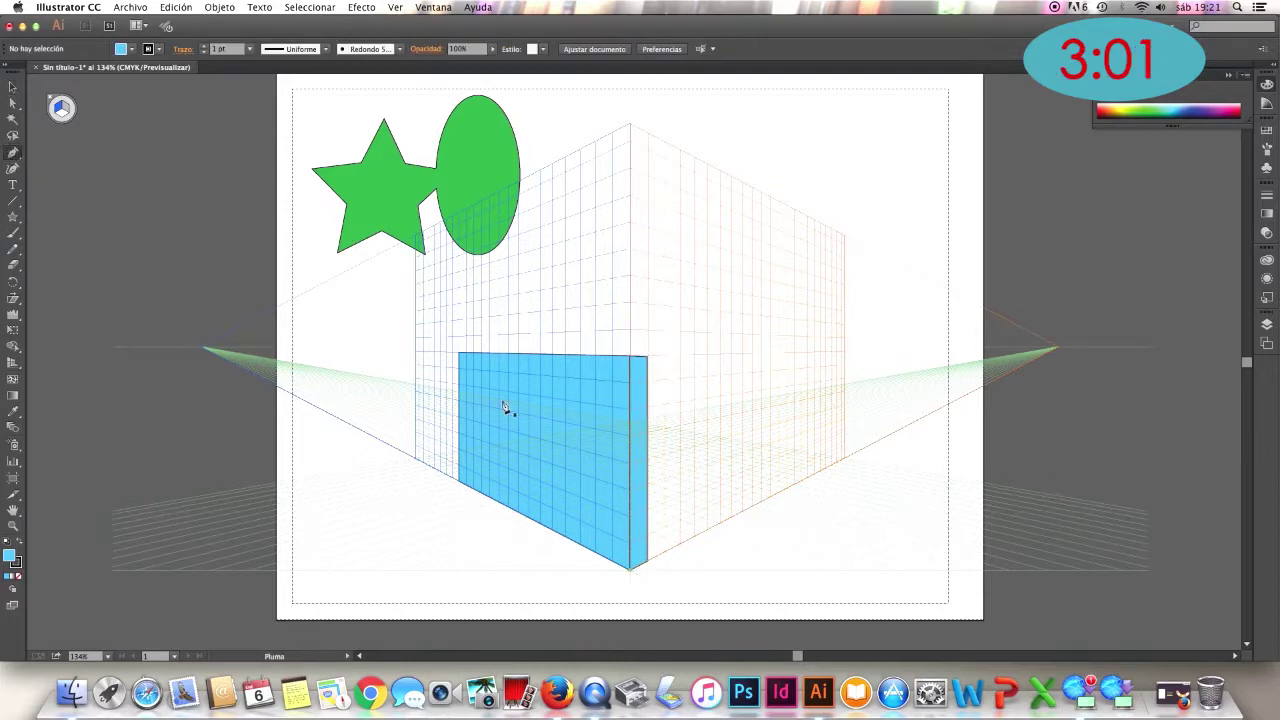
{"action": "left_click", "coordinate": [630, 356]}
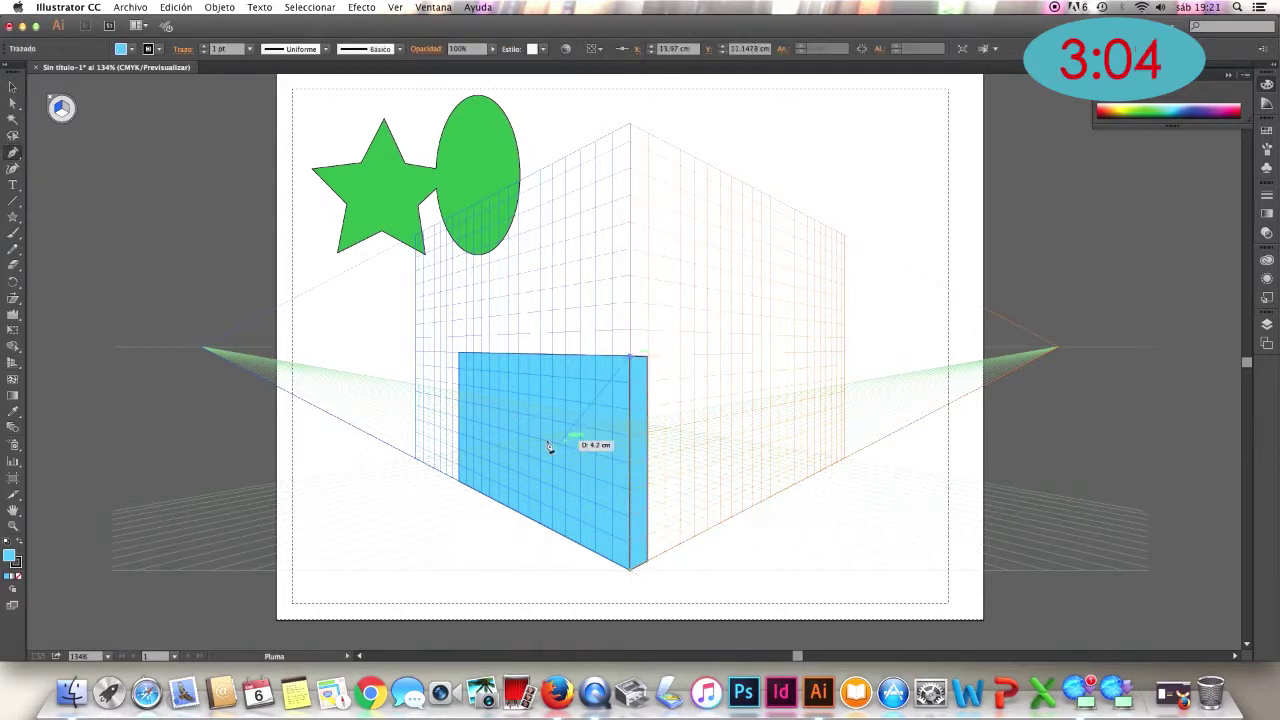
{"action": "left_click", "coordinate": [528, 455]}
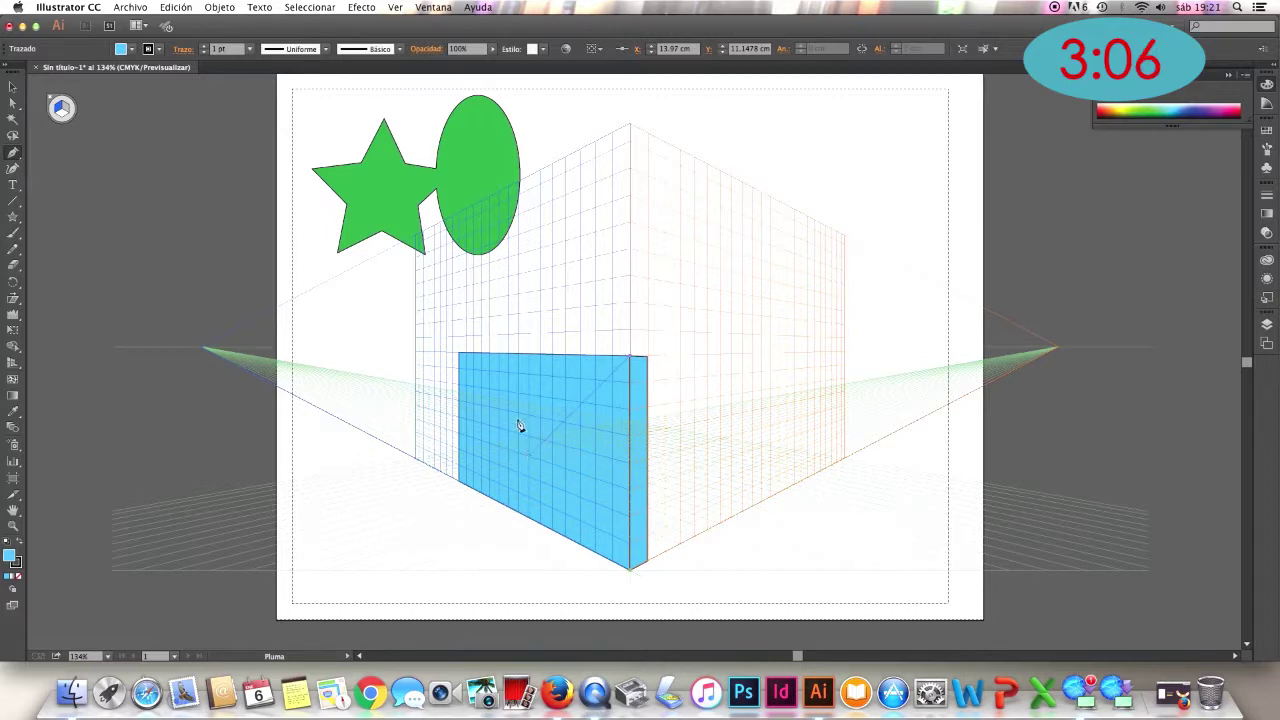
{"action": "left_click", "coordinate": [459, 353]}
{"action": "left_click", "coordinate": [631, 356]}
{"action": "key", "text": "v"}
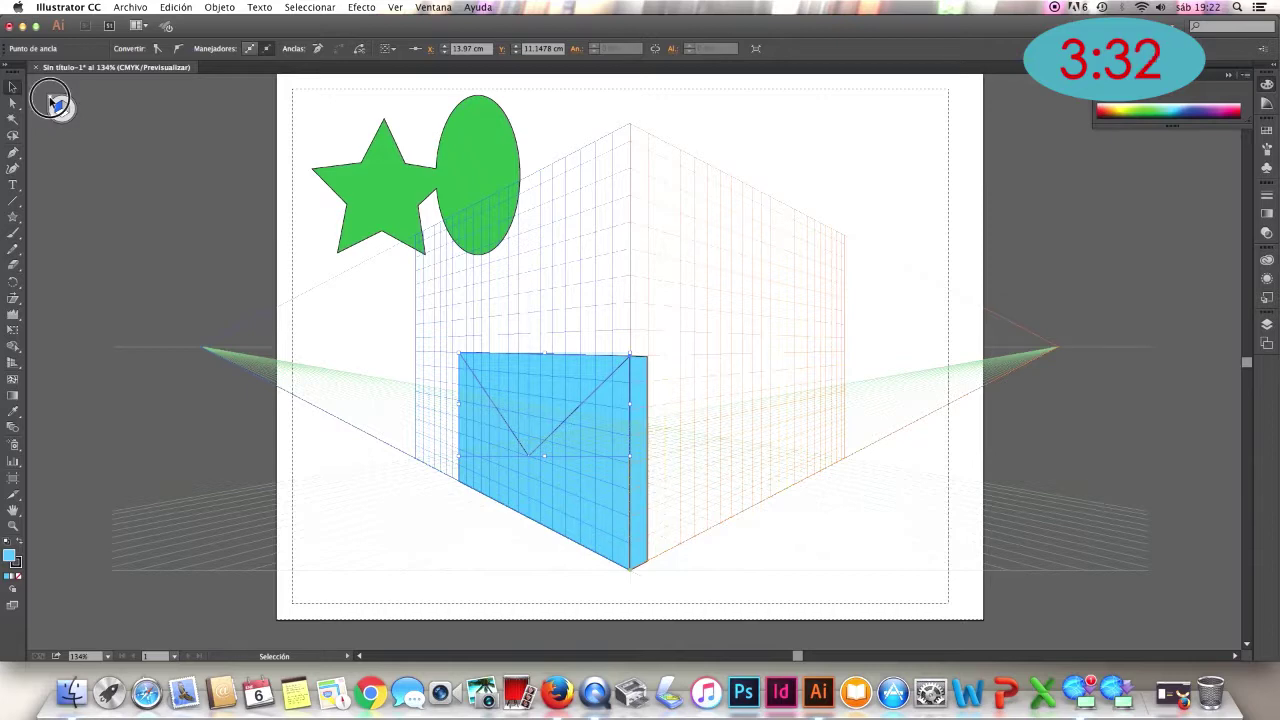
{"action": "left_click", "coordinate": [52, 101]}
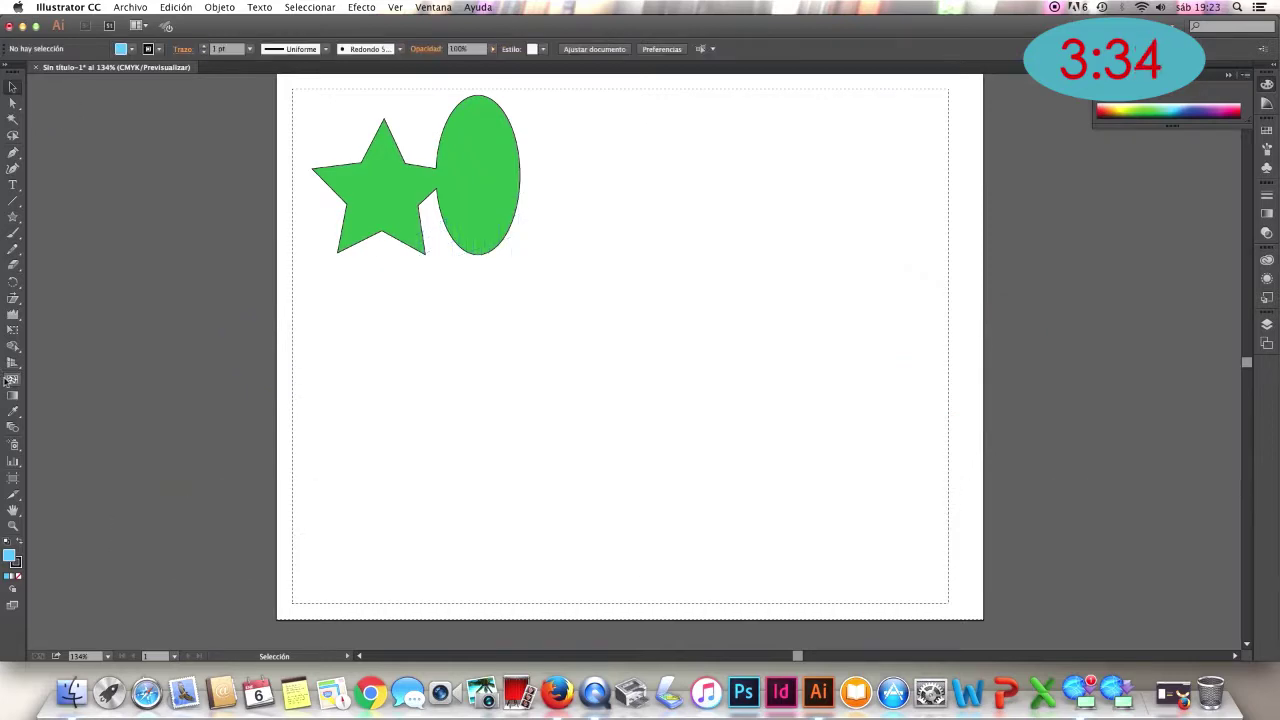
Draw a light blue rectangle across the lower middle of the artboard, beneath the green star-and-ellipse
{"action": "left_click", "coordinate": [13, 378]}
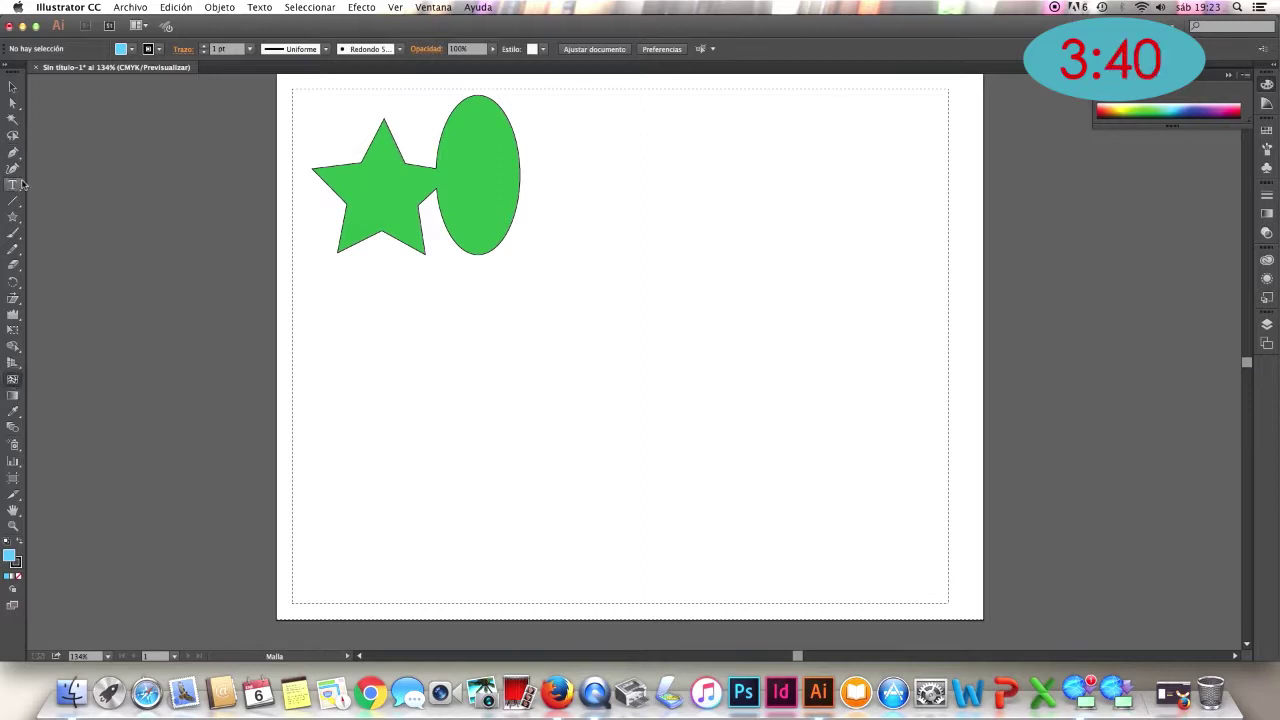
{"action": "key", "text": "m"}
{"action": "mouse_move", "coordinate": [457, 347]}
{"action": "left_mouse_down"}
{"action": "mouse_move", "coordinate": [628, 522]}
{"action": "mouse_move", "coordinate": [711, 542]}
{"action": "left_mouse_up"}
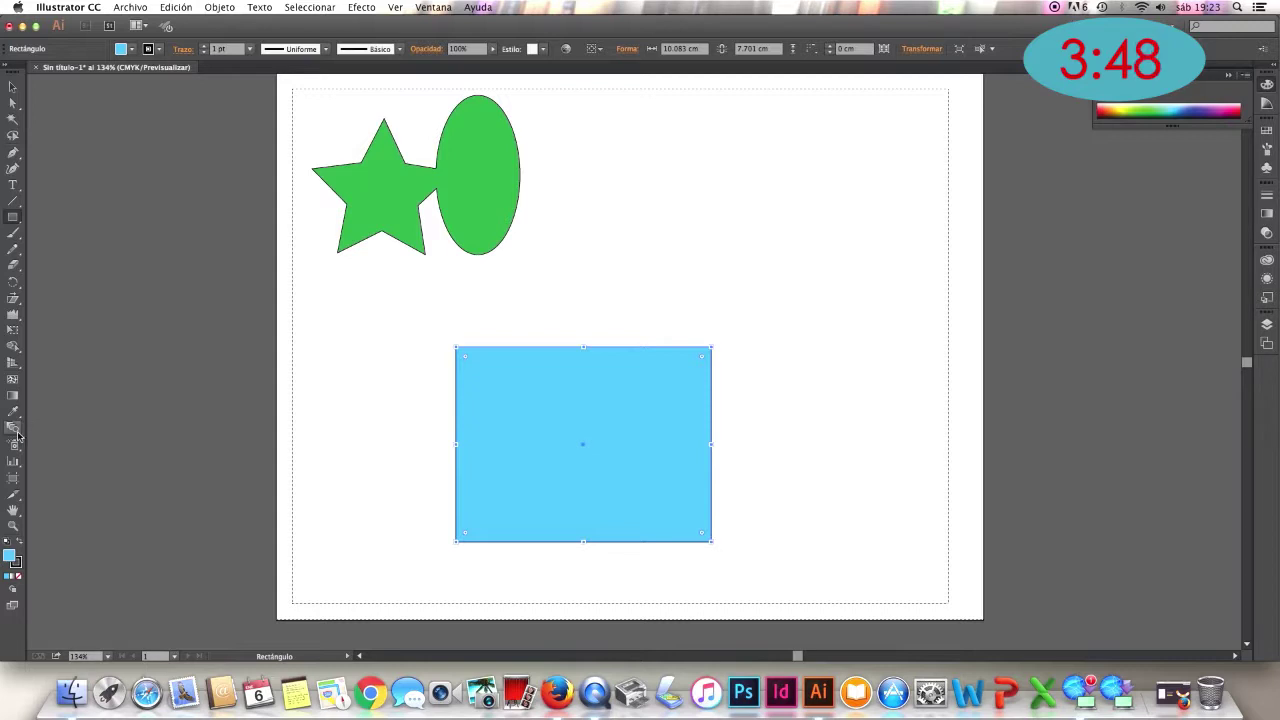
{"action": "left_click", "coordinate": [14, 381]}
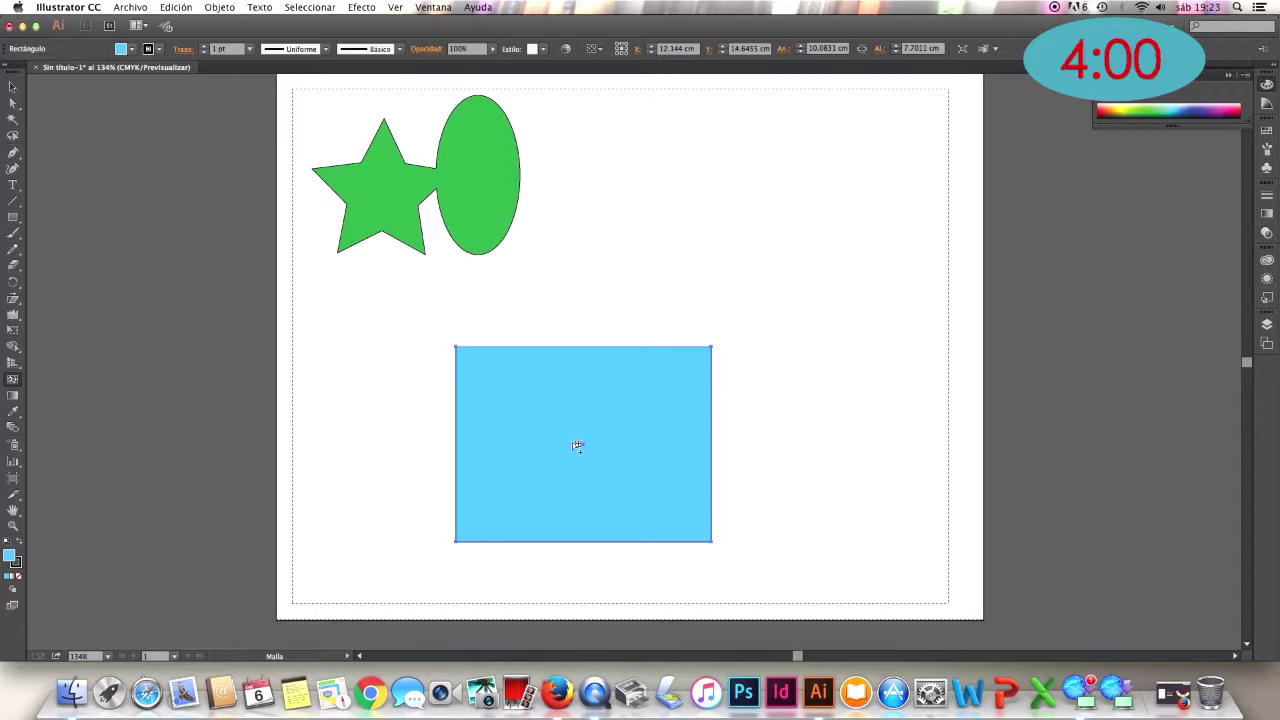
Add vertical and horizontal mesh lines across the blue rectangle to make a mesh grid
{"action": "left_click", "coordinate": [588, 348]}
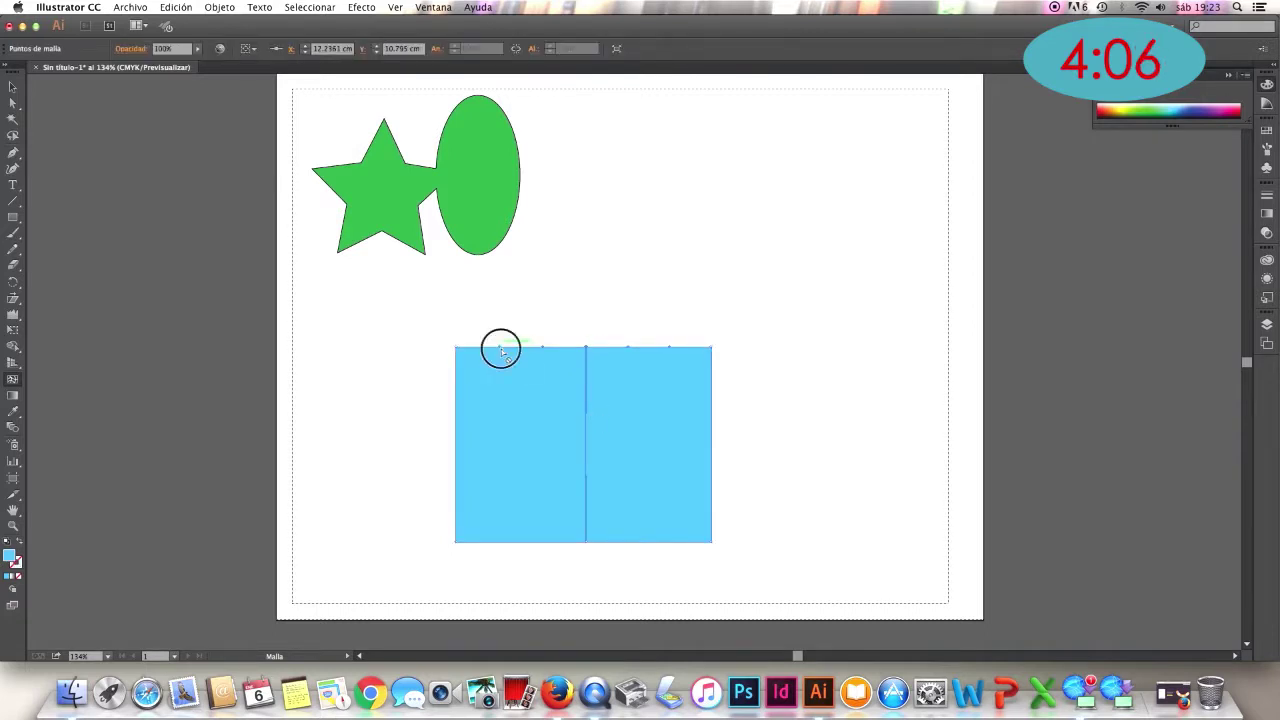
{"action": "left_click", "coordinate": [585, 432]}
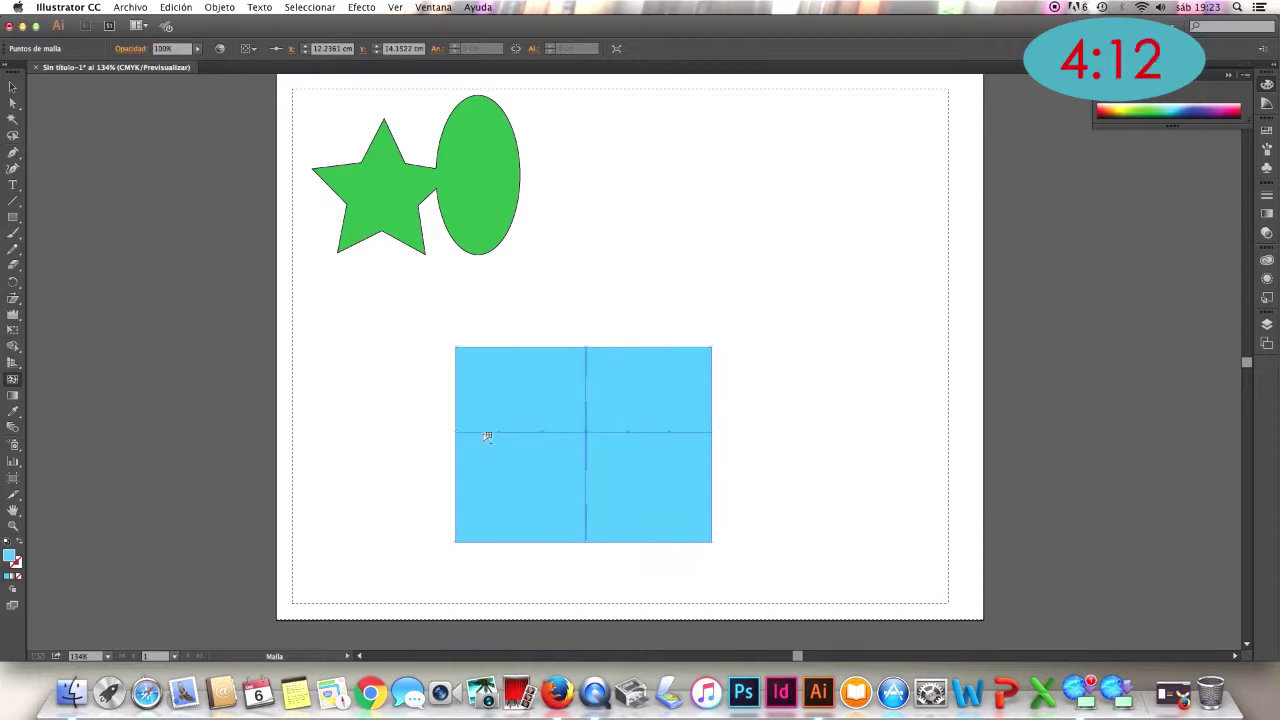
{"action": "left_click", "coordinate": [484, 348]}
{"action": "left_click_drag", "start_coordinate": [484, 348], "coordinate": [486, 399]}
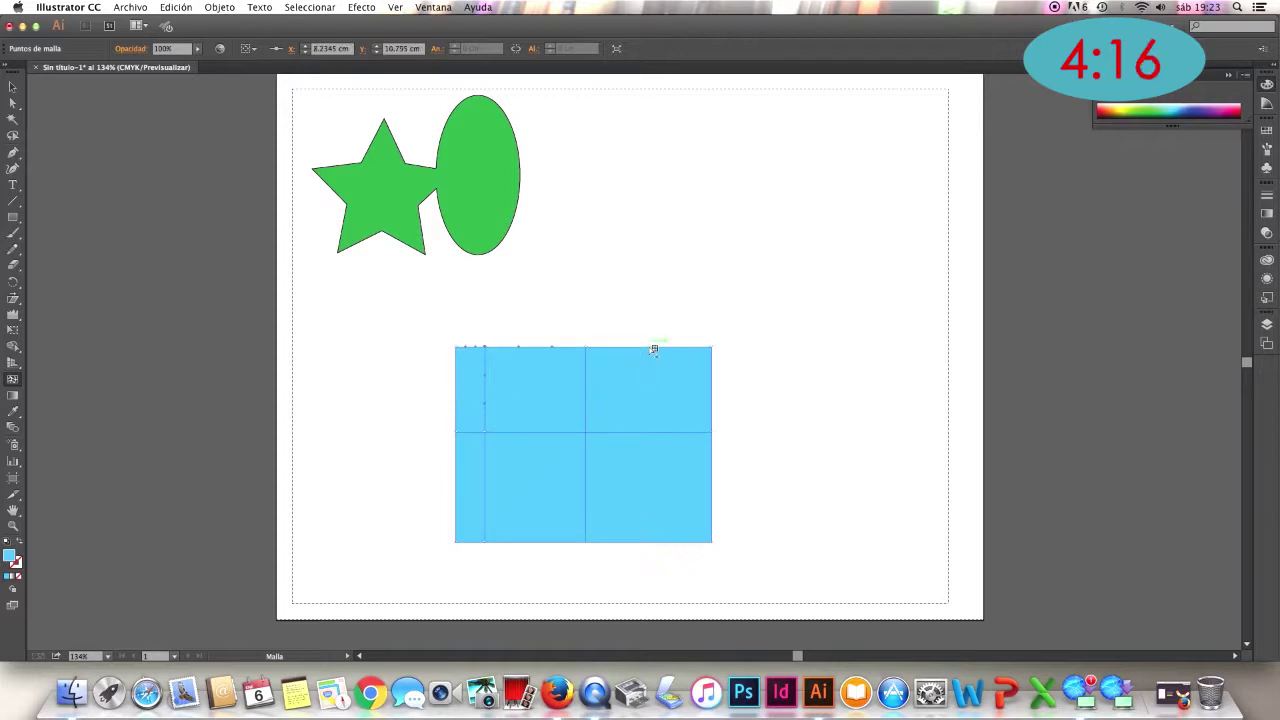
{"action": "left_click_drag", "start_coordinate": [651, 348], "coordinate": [646, 376]}
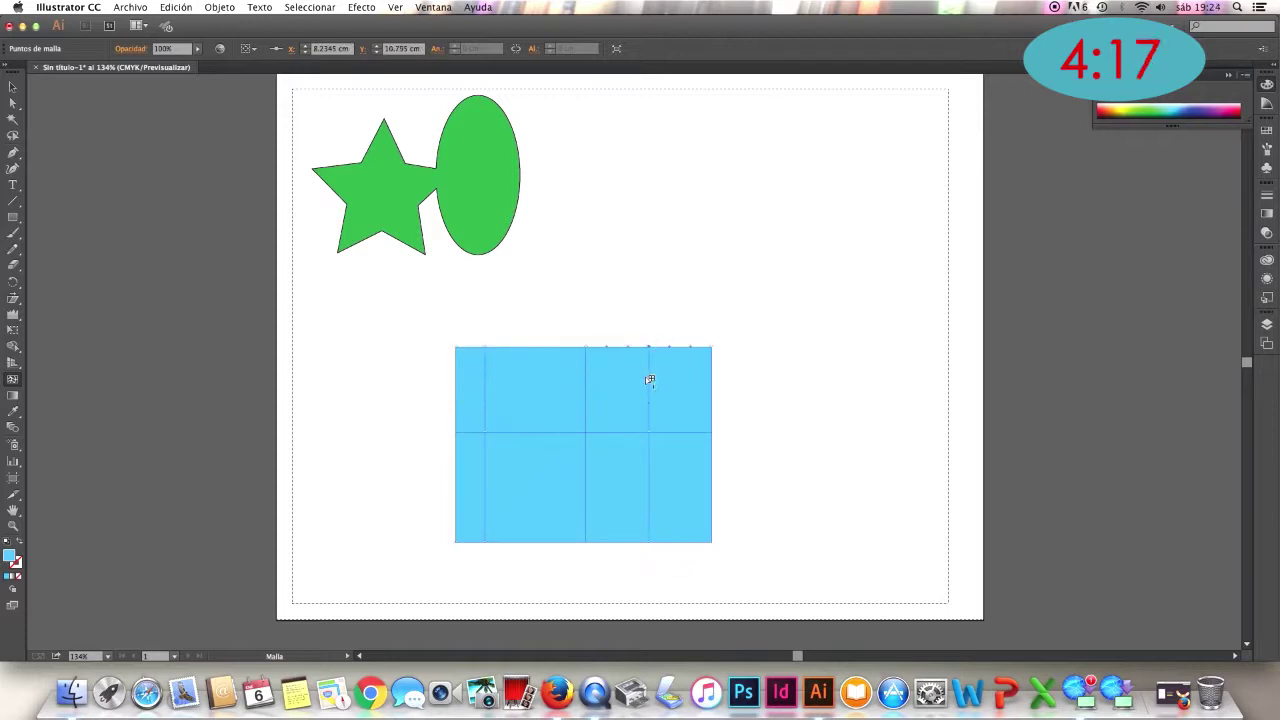
{"action": "left_click", "coordinate": [712, 398]}
{"action": "left_click", "coordinate": [610, 490]}
{"action": "left_click", "coordinate": [519, 541]}
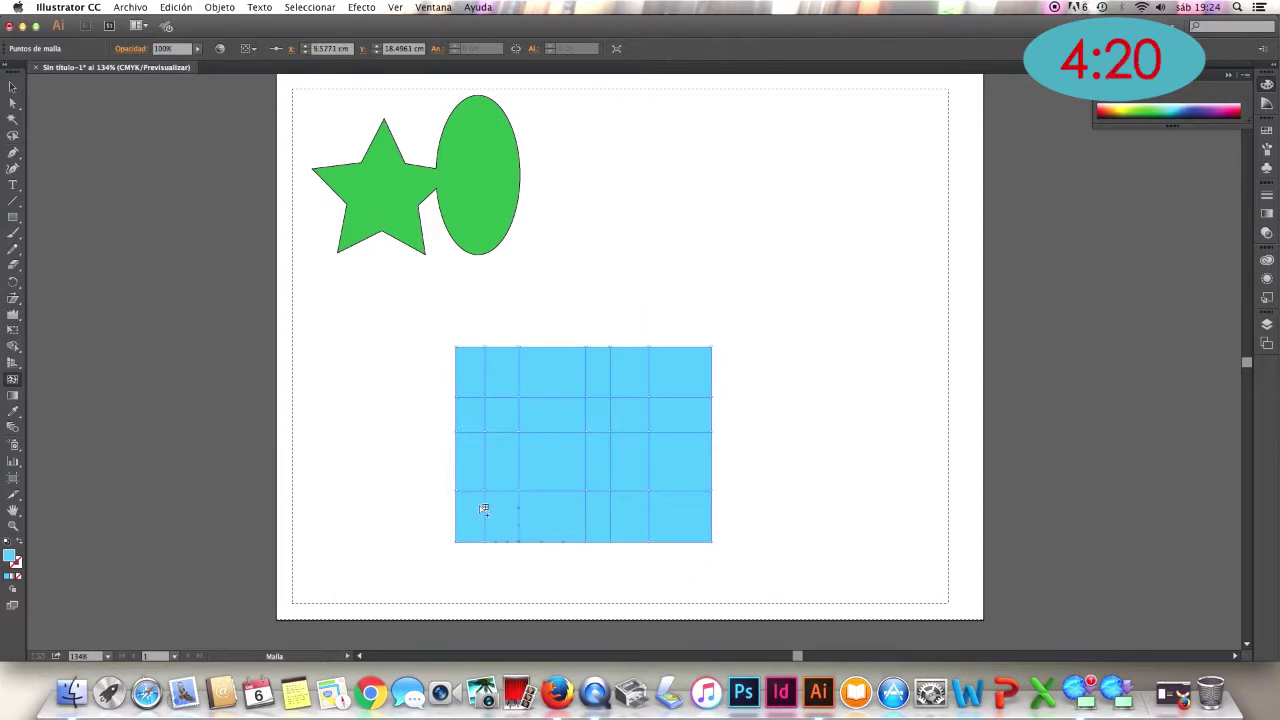
{"action": "left_click", "coordinate": [458, 461]}
Warp the mesh lines in the middle and upper right into curves
{"action": "key", "text": "shift+r"}
{"action": "mouse_move", "coordinate": [528, 425]}
{"action": "left_mouse_down"}
{"action": "mouse_move", "coordinate": [593, 400]}
{"action": "mouse_move", "coordinate": [600, 380]}
{"action": "left_mouse_up"}
{"action": "key", "text": "u"}
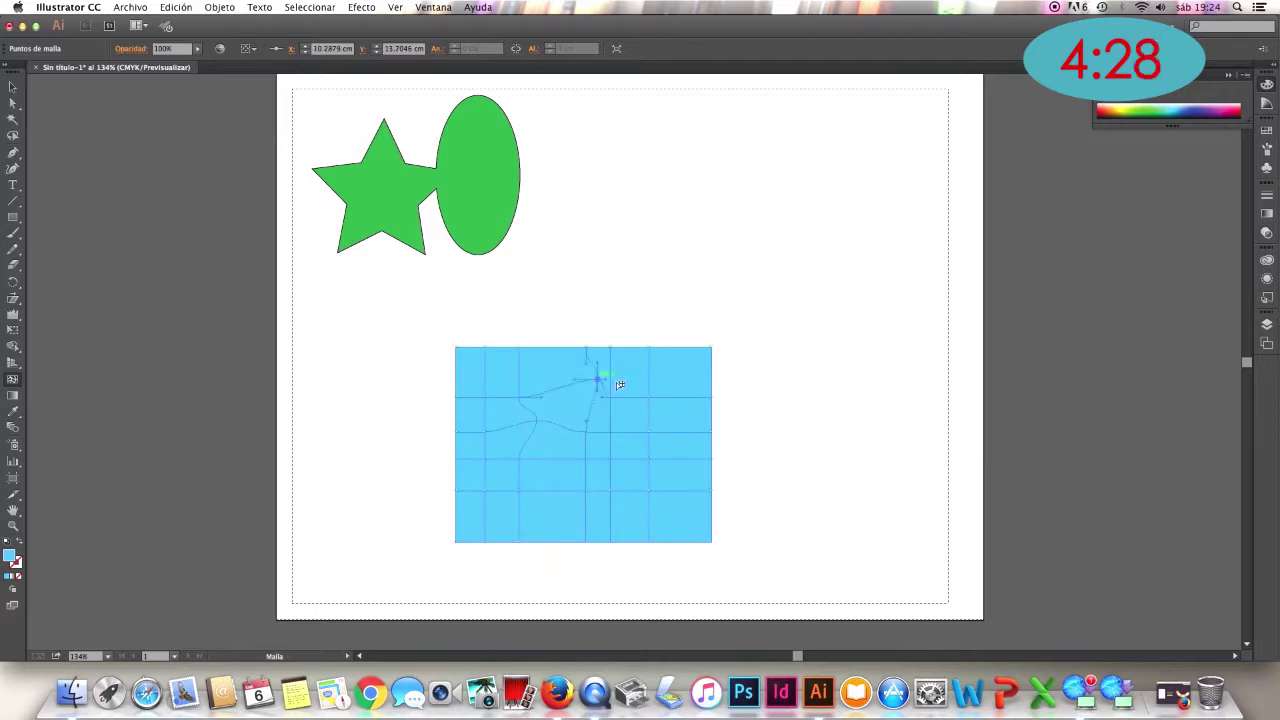
{"action": "key", "text": "shift+r"}
{"action": "left_click_drag", "start_coordinate": [654, 386], "coordinate": [671, 371]}
{"action": "key", "text": "u"}
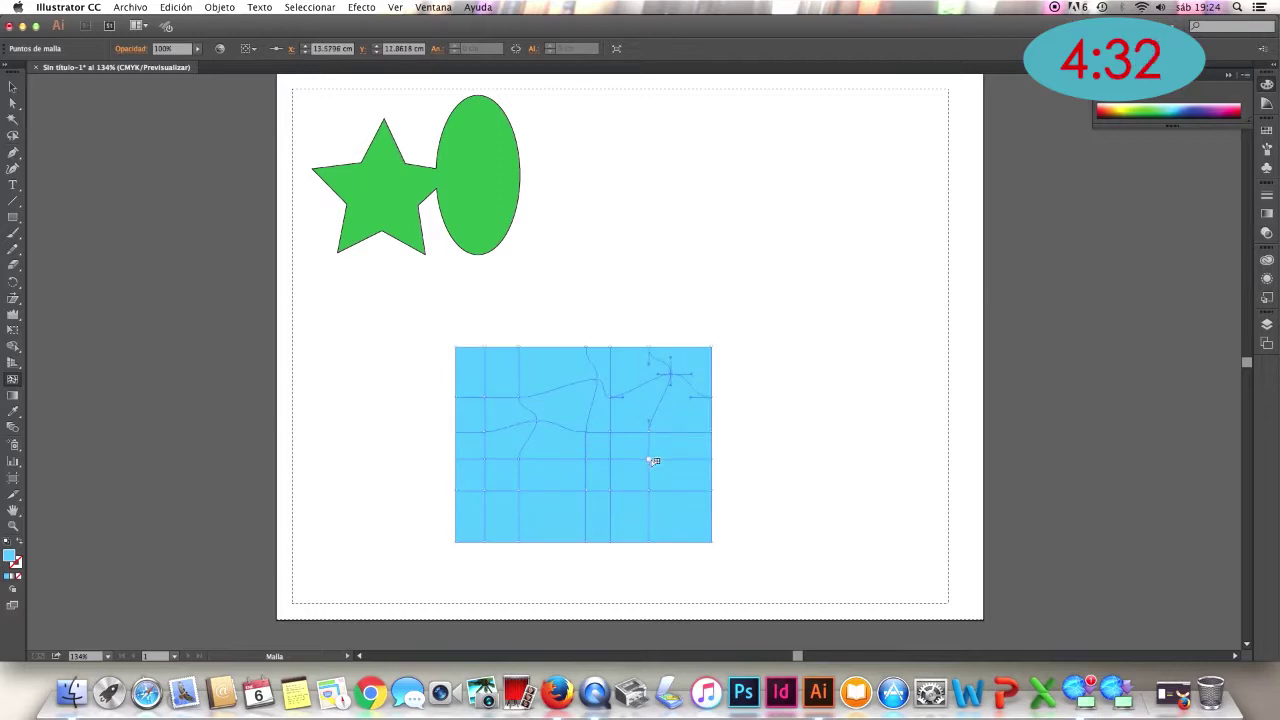
Warp the mesh lines in the lower right and lower left into curves
{"action": "key", "text": "shift+r"}
{"action": "left_click_drag", "start_coordinate": [663, 456], "coordinate": [674, 451]}
{"action": "key", "text": "u"}
{"action": "key", "text": "shift+r"}
{"action": "key", "text": "u"}
{"action": "key", "text": "shift+r"}
{"action": "left_click_drag", "start_coordinate": [569, 500], "coordinate": [557, 506]}
{"action": "key", "text": "u"}
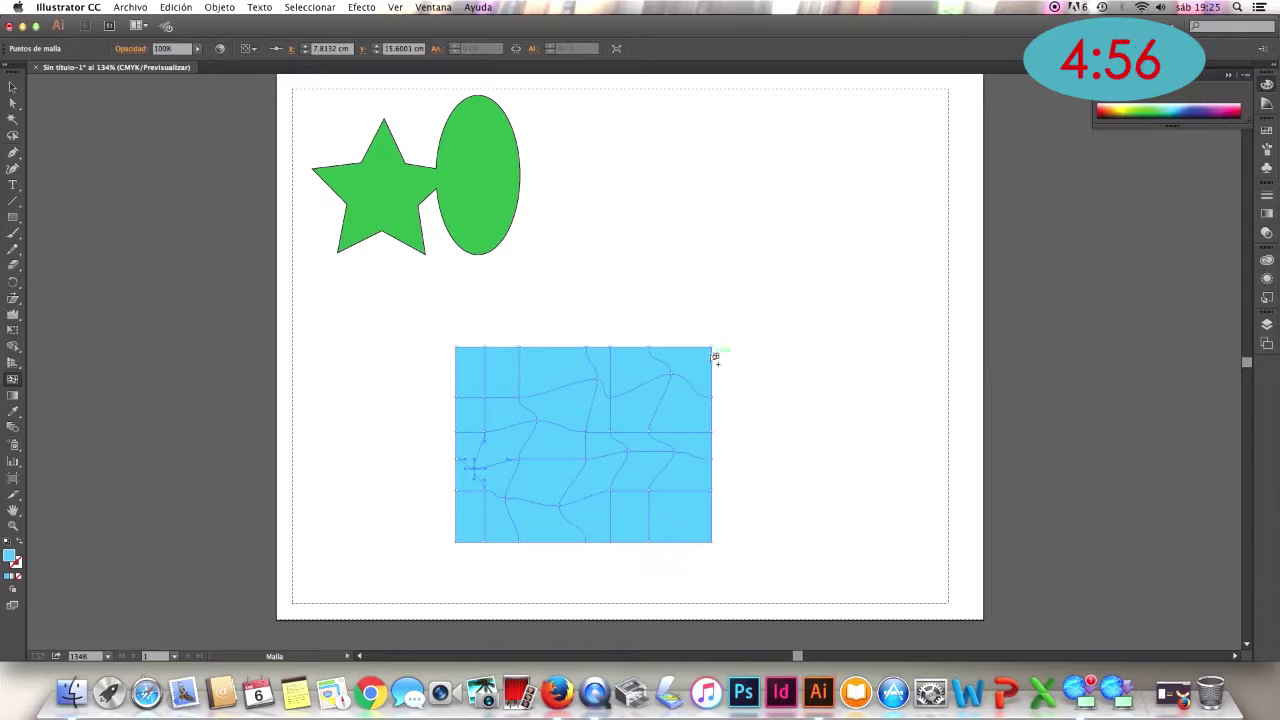
Drag mesh edge points to curve the top-right corner, right side, bottom and left edge
{"action": "left_click_drag", "start_coordinate": [714, 348], "coordinate": [712, 368]}
{"action": "left_click_drag", "start_coordinate": [712, 461], "coordinate": [697, 451]}
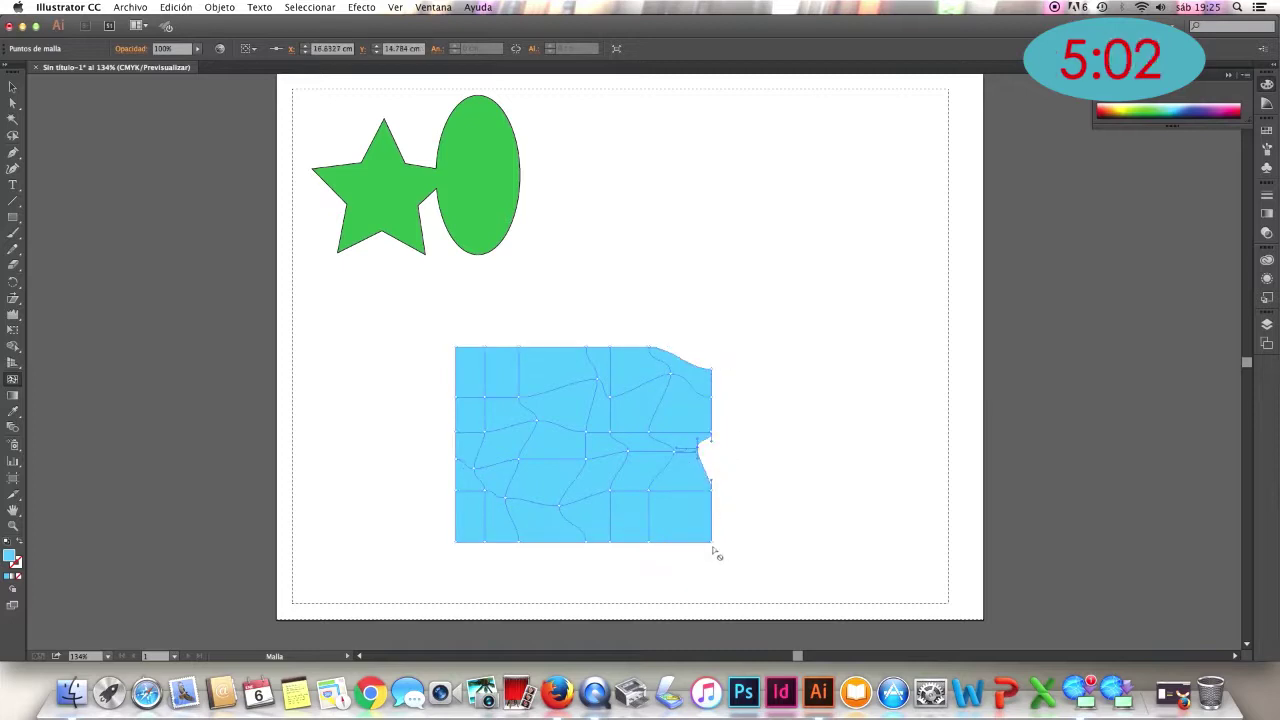
{"action": "left_click_drag", "start_coordinate": [669, 537], "coordinate": [670, 533]}
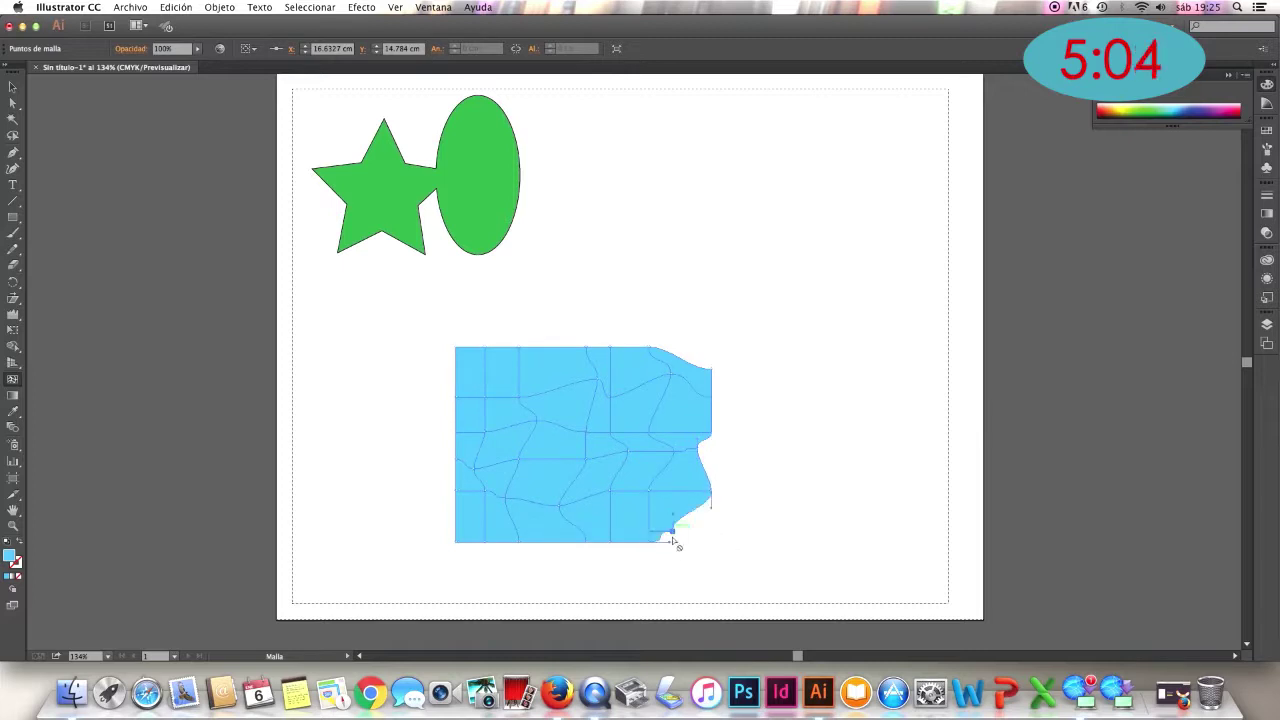
{"action": "left_click_drag", "start_coordinate": [460, 459], "coordinate": [469, 449]}
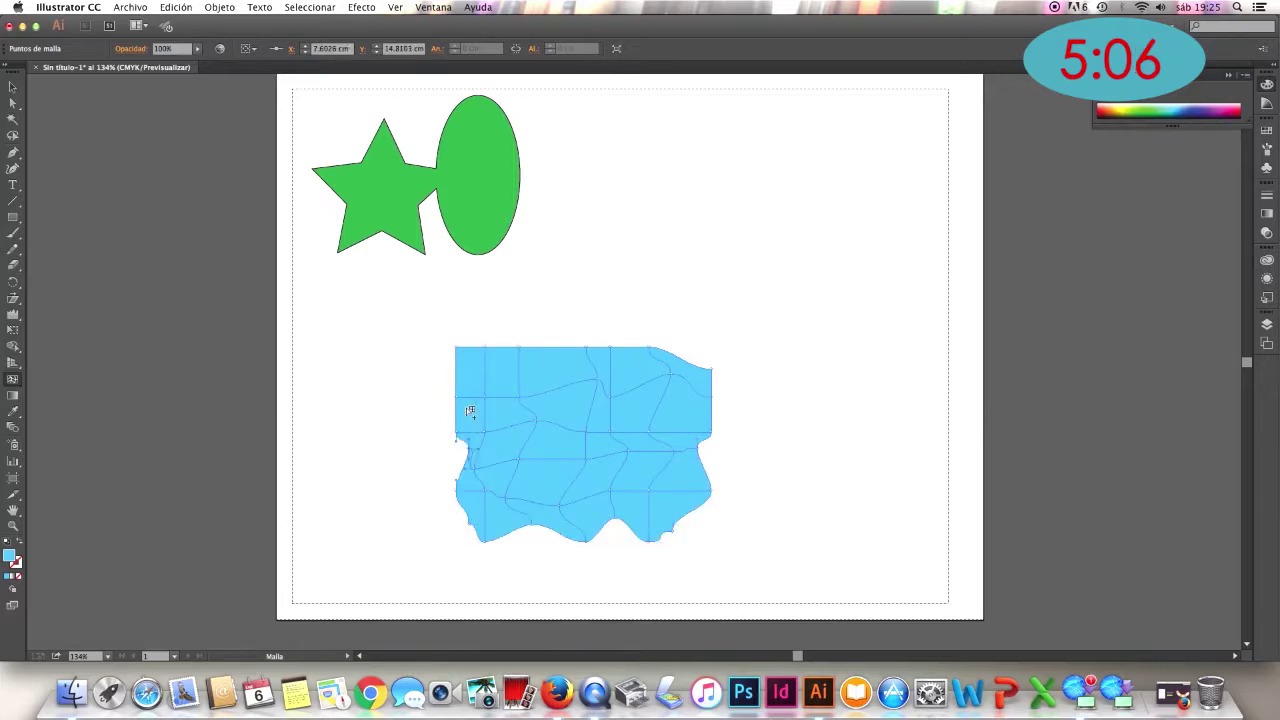
{"action": "left_click_drag", "start_coordinate": [461, 396], "coordinate": [469, 385]}
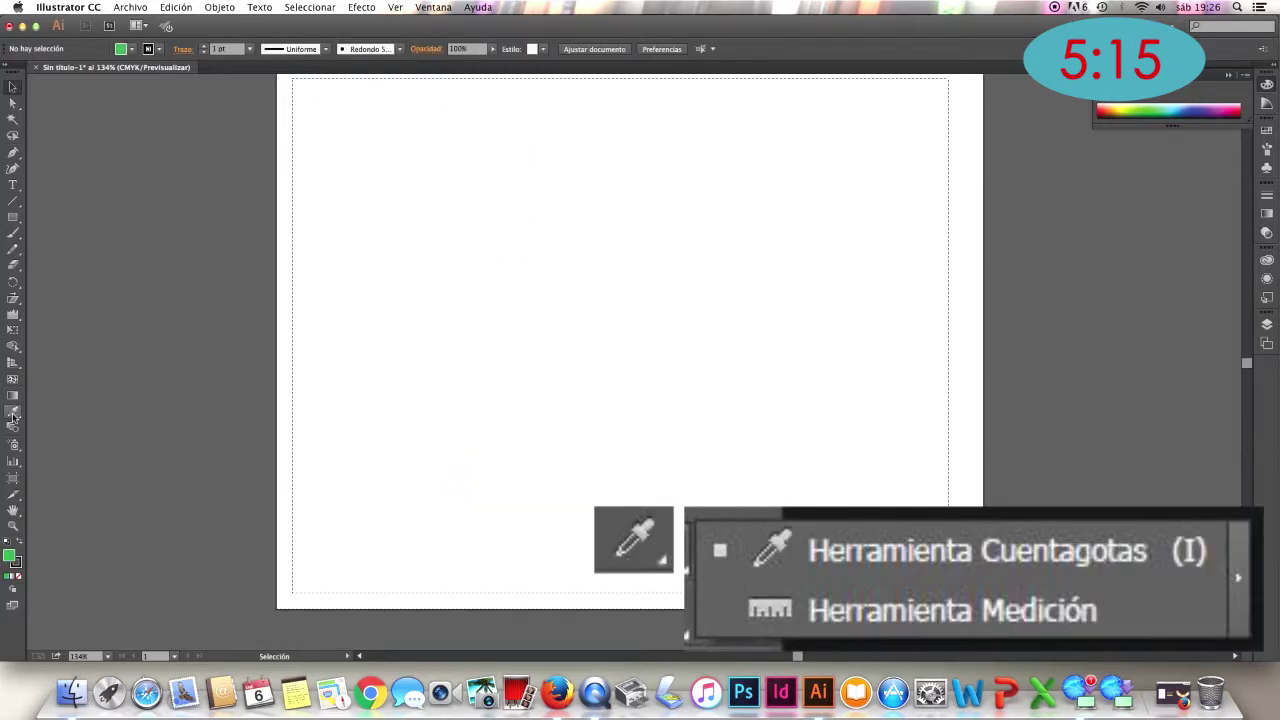
{"action": "left_click", "coordinate": [13, 413]}
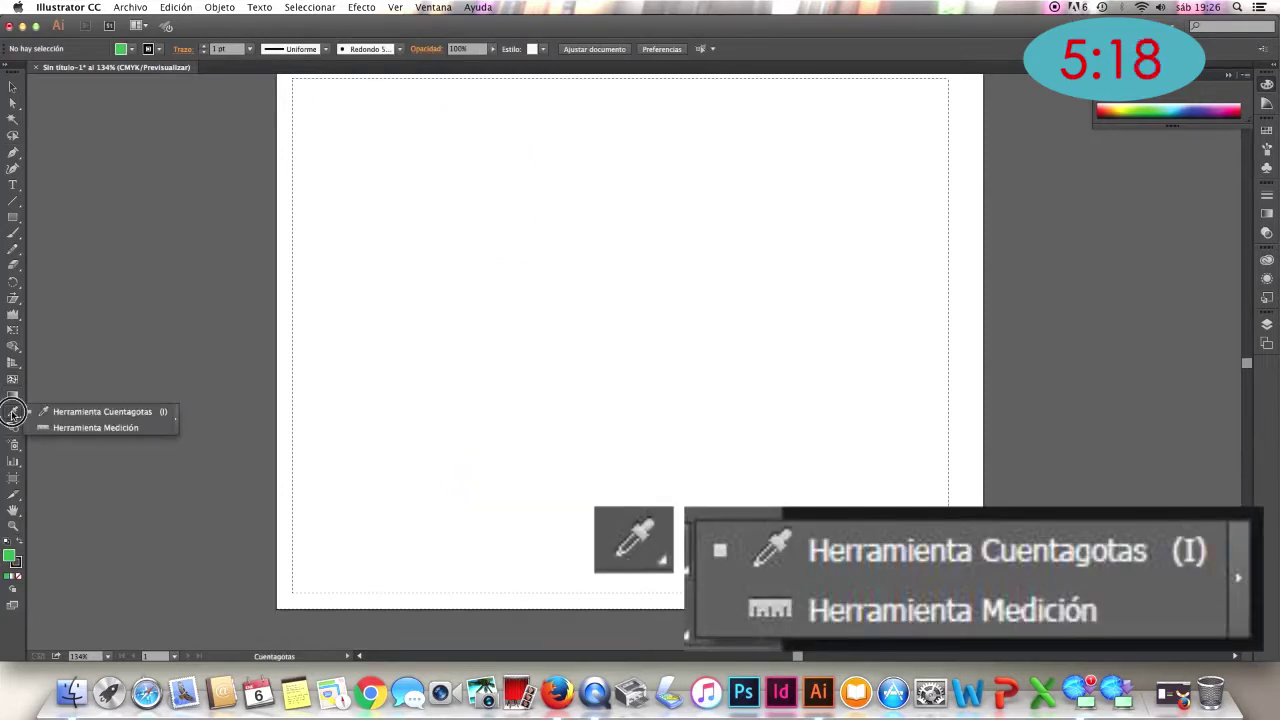
Draw two green squares on the artboard, one upper left and one lower right
{"action": "left_click_drag", "start_coordinate": [13, 413], "coordinate": [58, 413]}
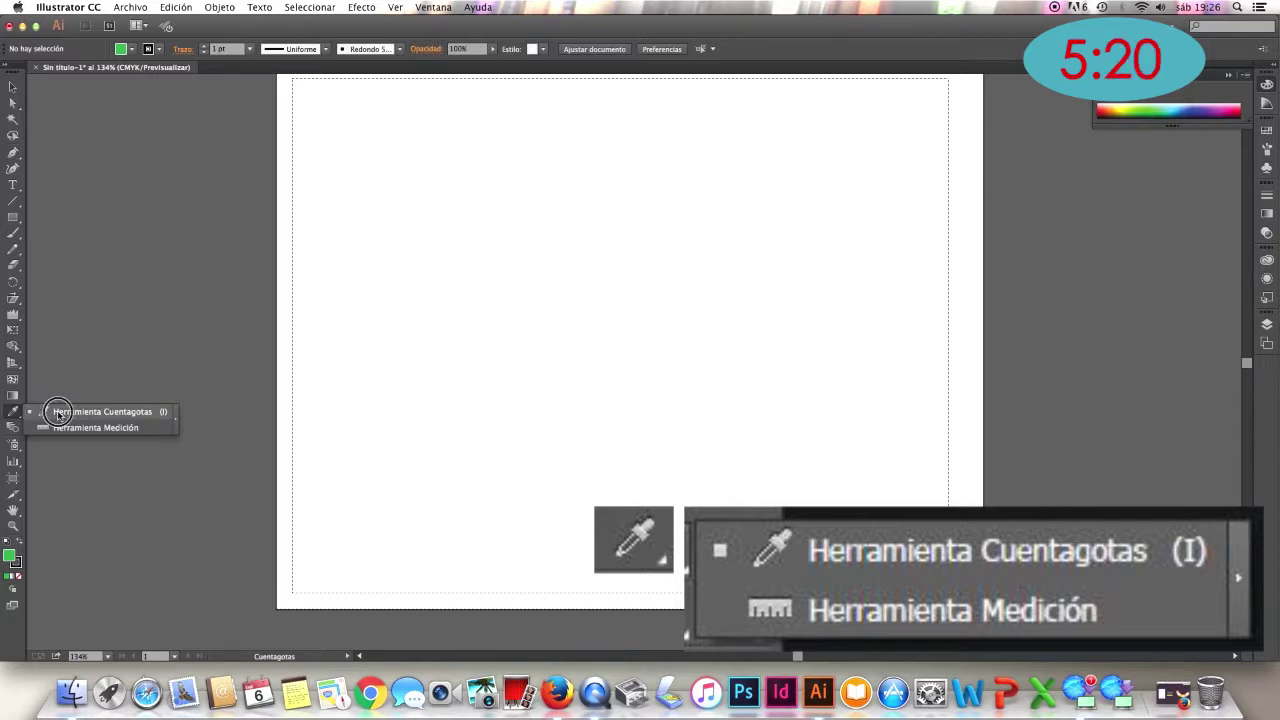
{"action": "key", "text": "m"}
{"action": "left_click_drag", "start_coordinate": [400, 195], "coordinate": [531, 311]}
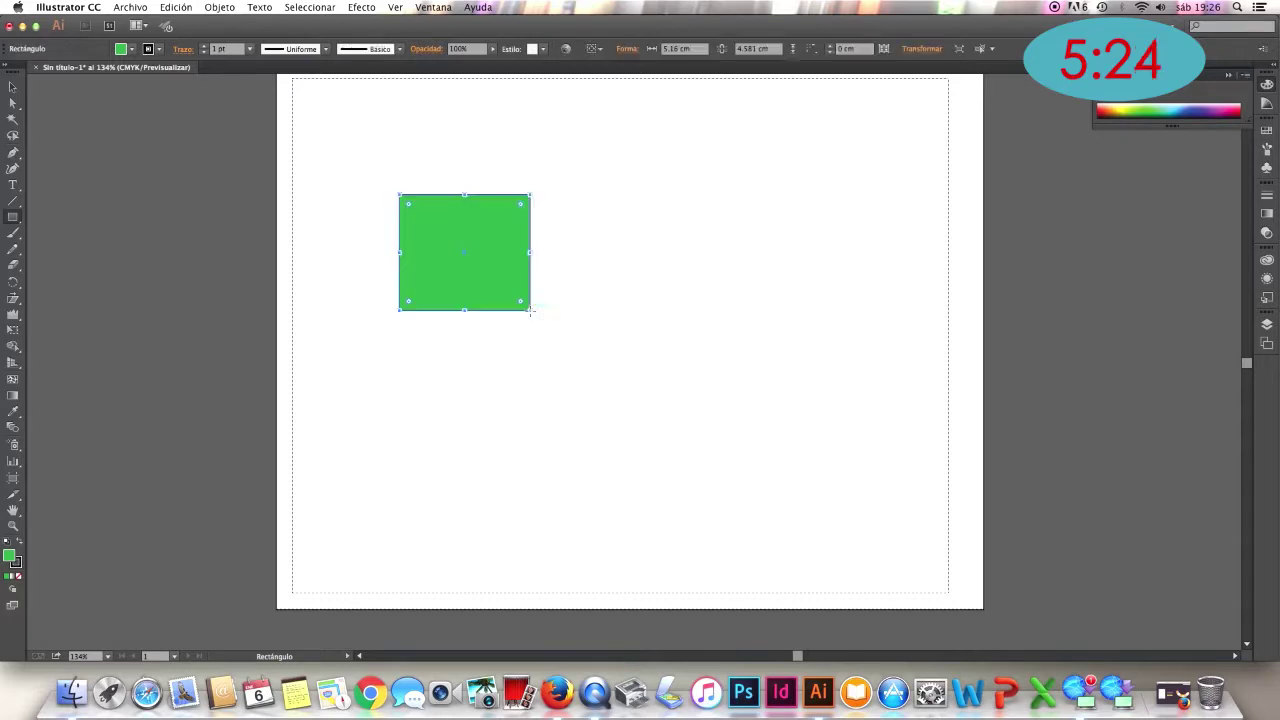
{"action": "mouse_move", "coordinate": [638, 341]}
{"action": "left_mouse_down"}
{"action": "mouse_move", "coordinate": [669, 386]}
{"action": "mouse_move", "coordinate": [779, 471]}
{"action": "left_mouse_up"}
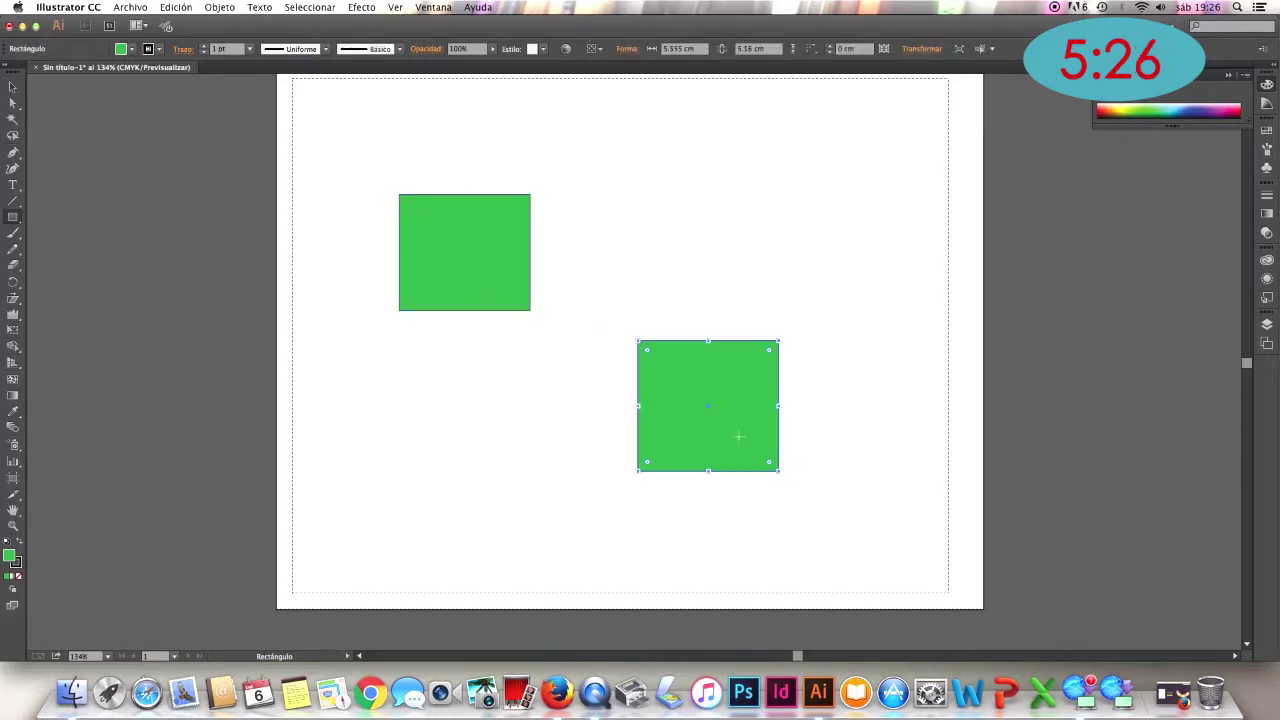
{"action": "left_click", "coordinate": [12, 86]}
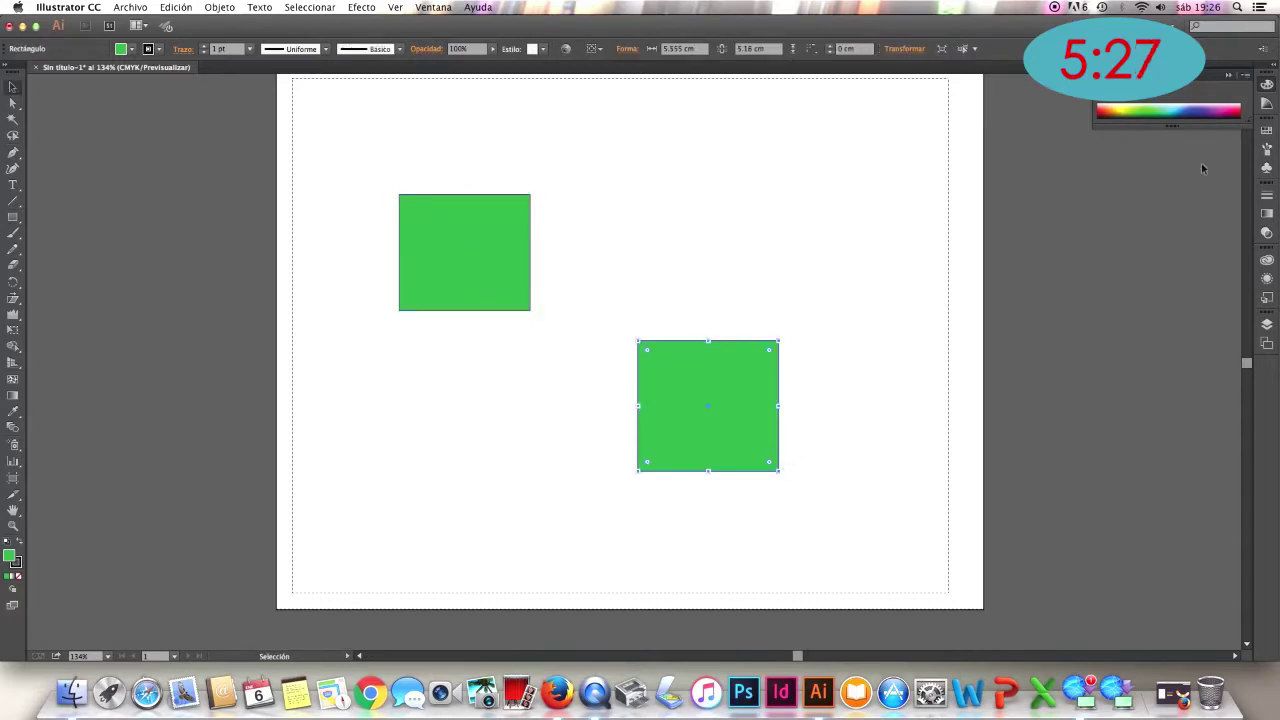
{"action": "left_click", "coordinate": [1179, 108]}
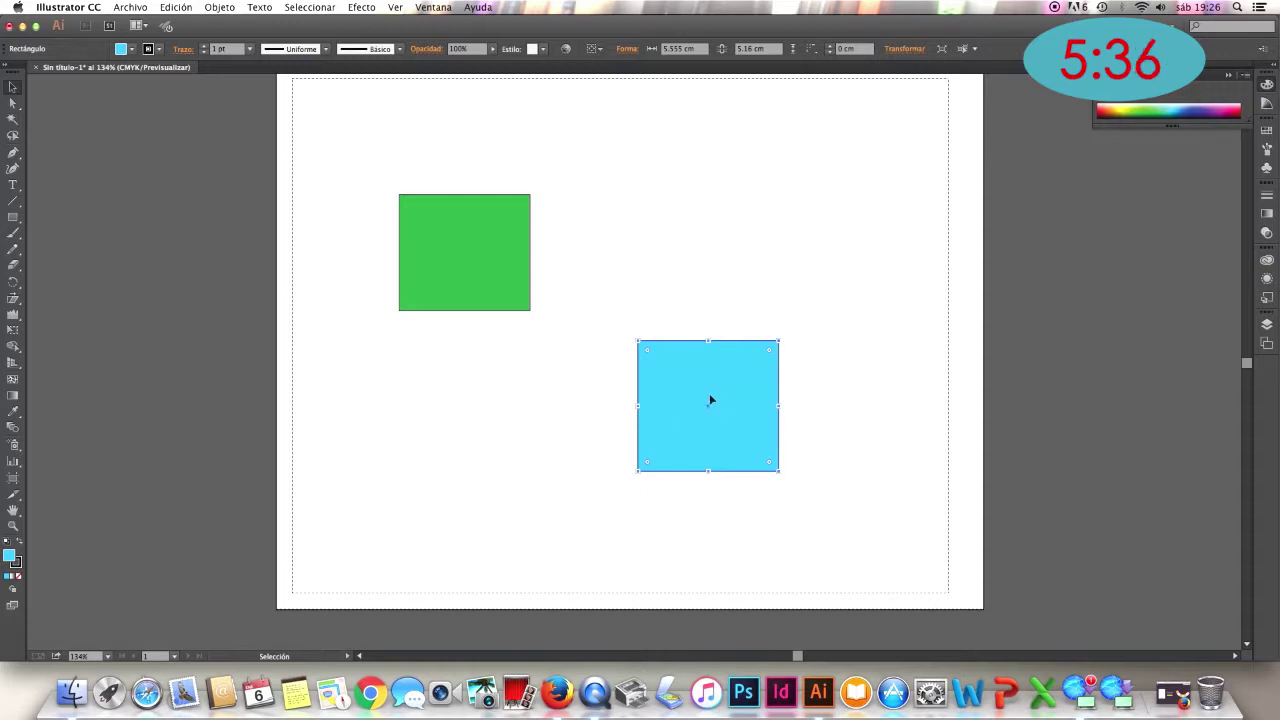
{"action": "left_click", "coordinate": [12, 412]}
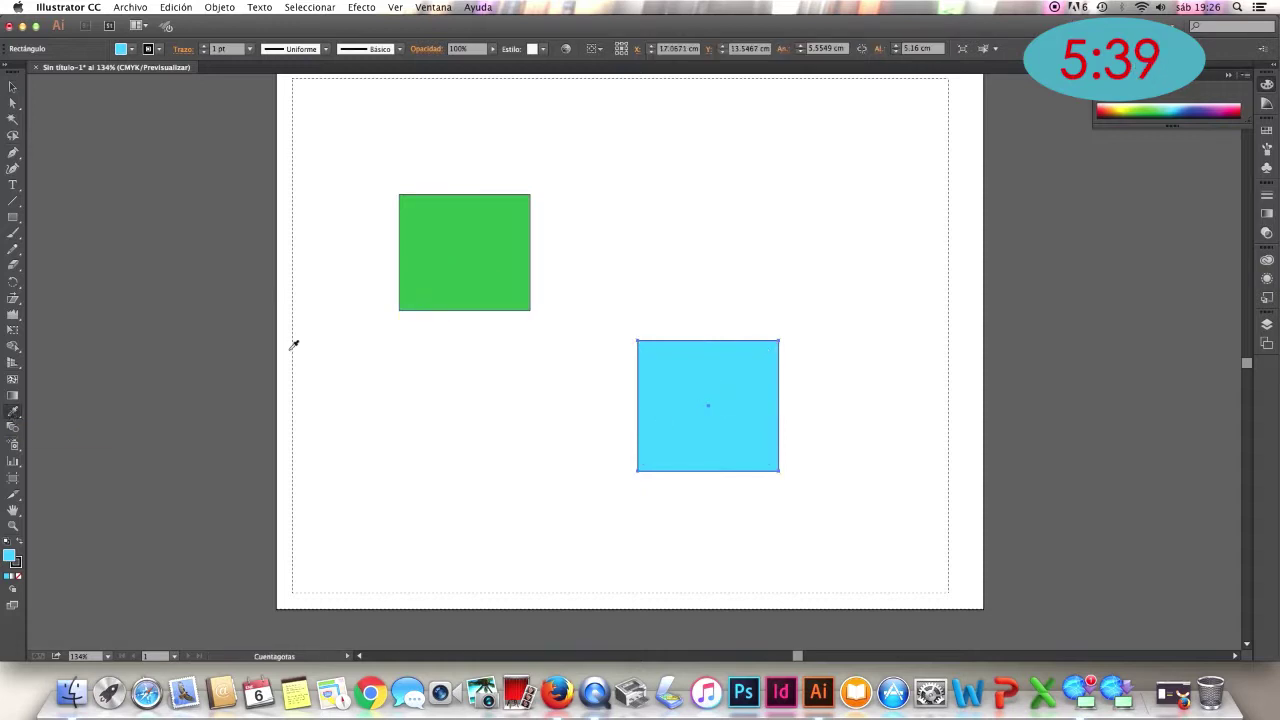
{"action": "left_click", "coordinate": [463, 246]}
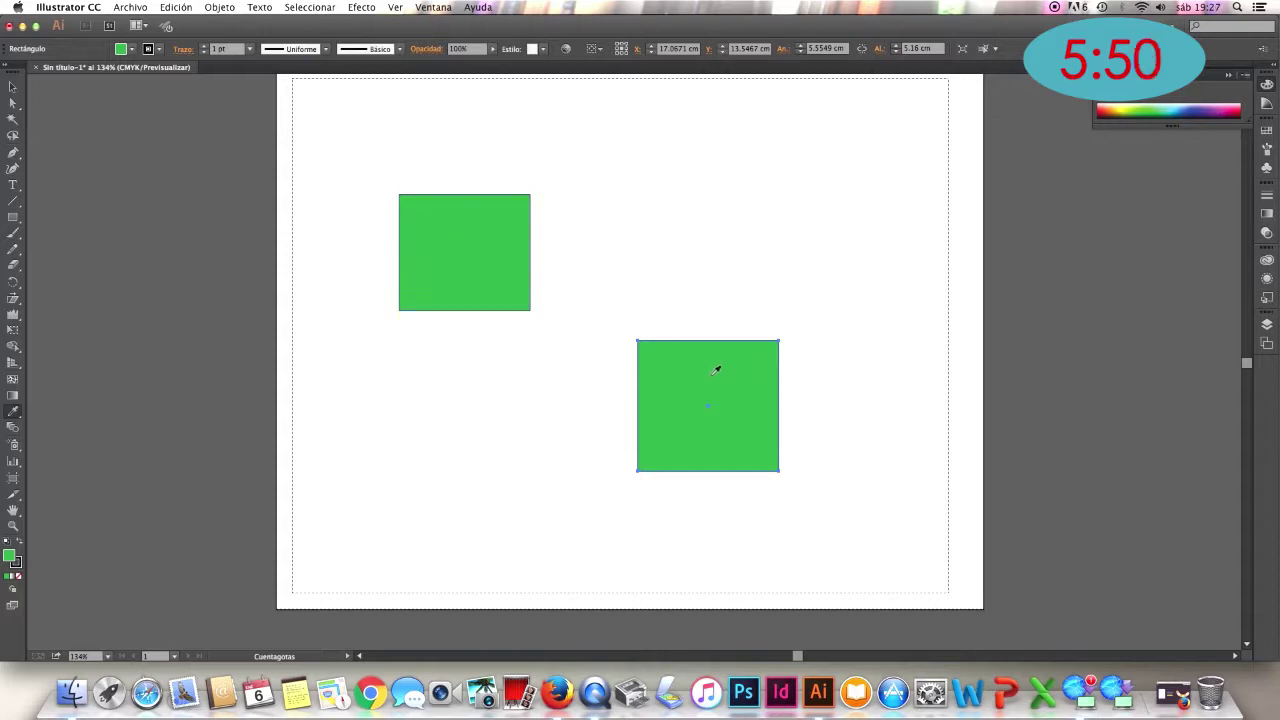
Raise the lower-right square's black stroke weight to 18 pt with the Trazo panel's Grosor spinner
{"action": "left_click", "coordinate": [13, 87]}
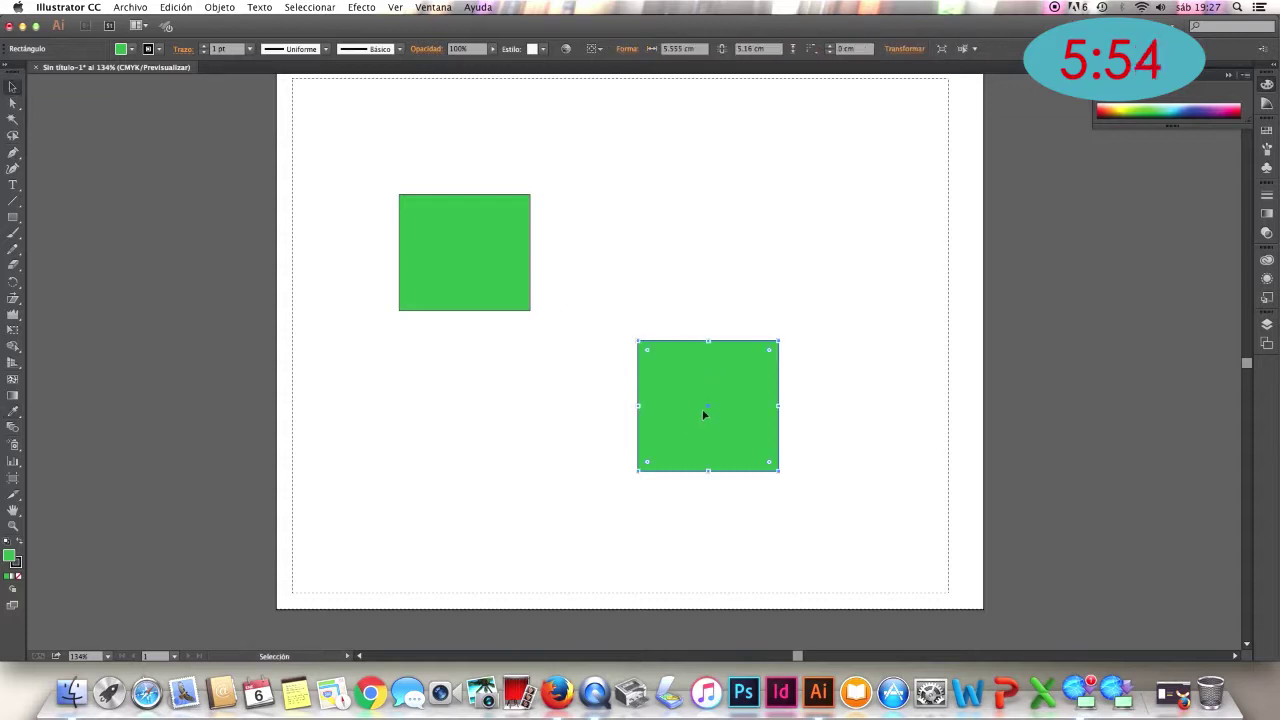
{"action": "left_click", "coordinate": [15, 562]}
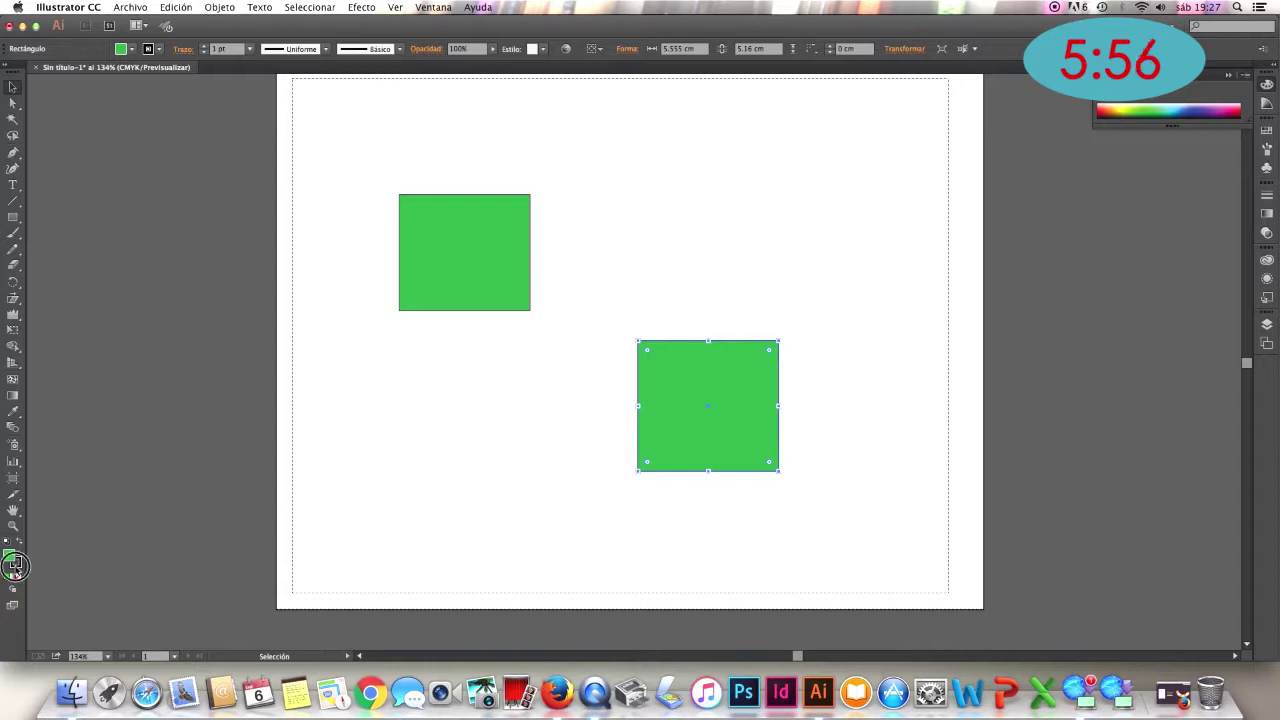
{"action": "left_click", "coordinate": [1267, 195]}
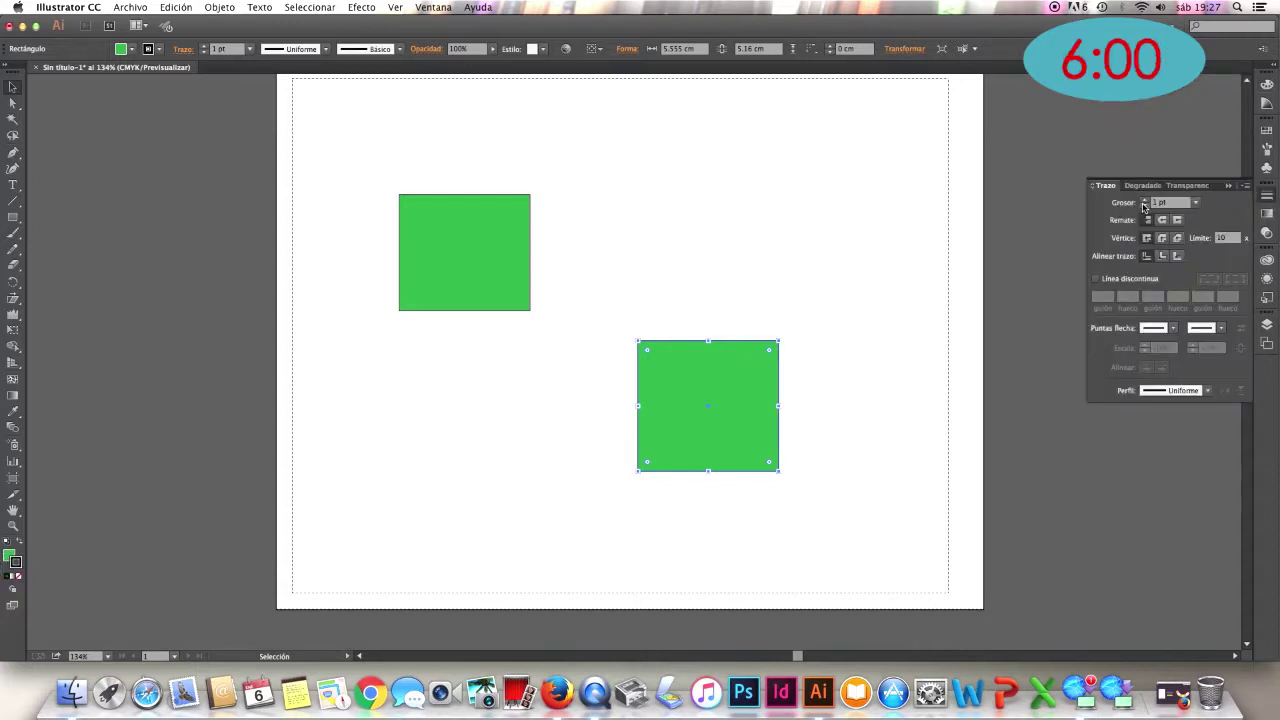
{"action": "left_click", "coordinate": [1146, 202]}
{"action": "left_click", "coordinate": [1146, 202]}
{"action": "left_click", "coordinate": [1146, 202]}
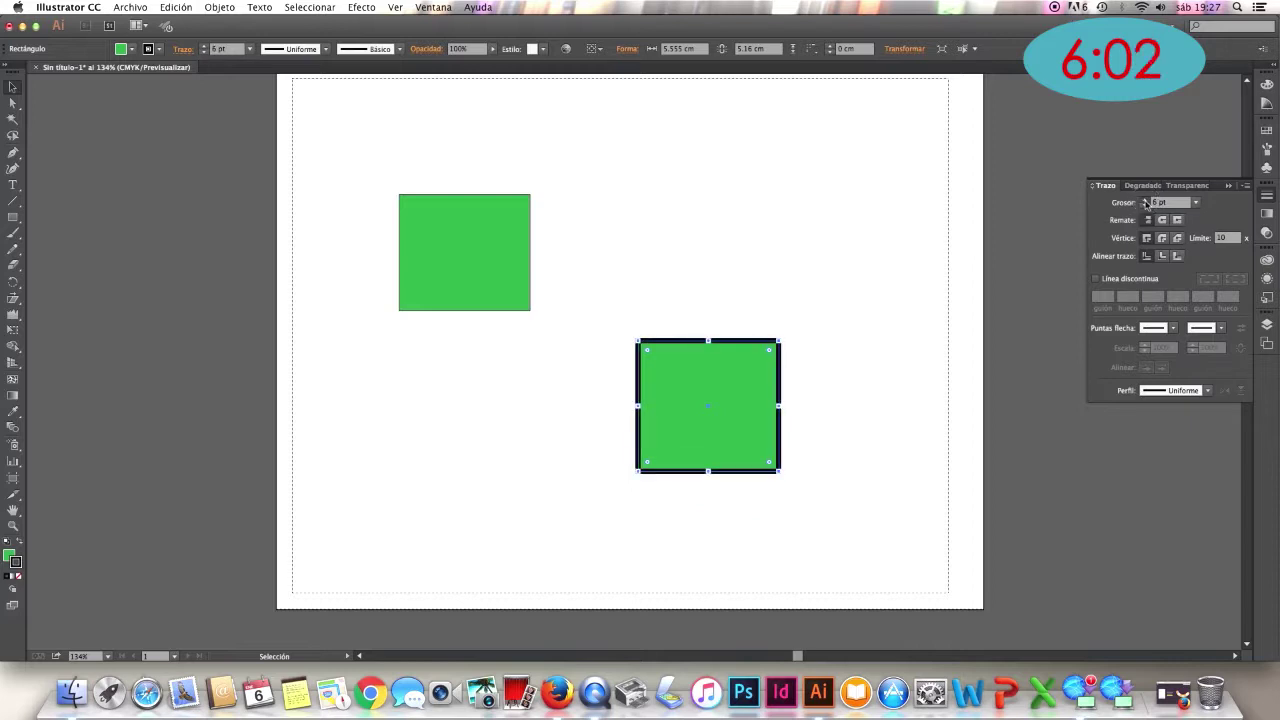
{"action": "left_click", "coordinate": [1146, 202]}
{"action": "left_click", "coordinate": [1146, 202]}
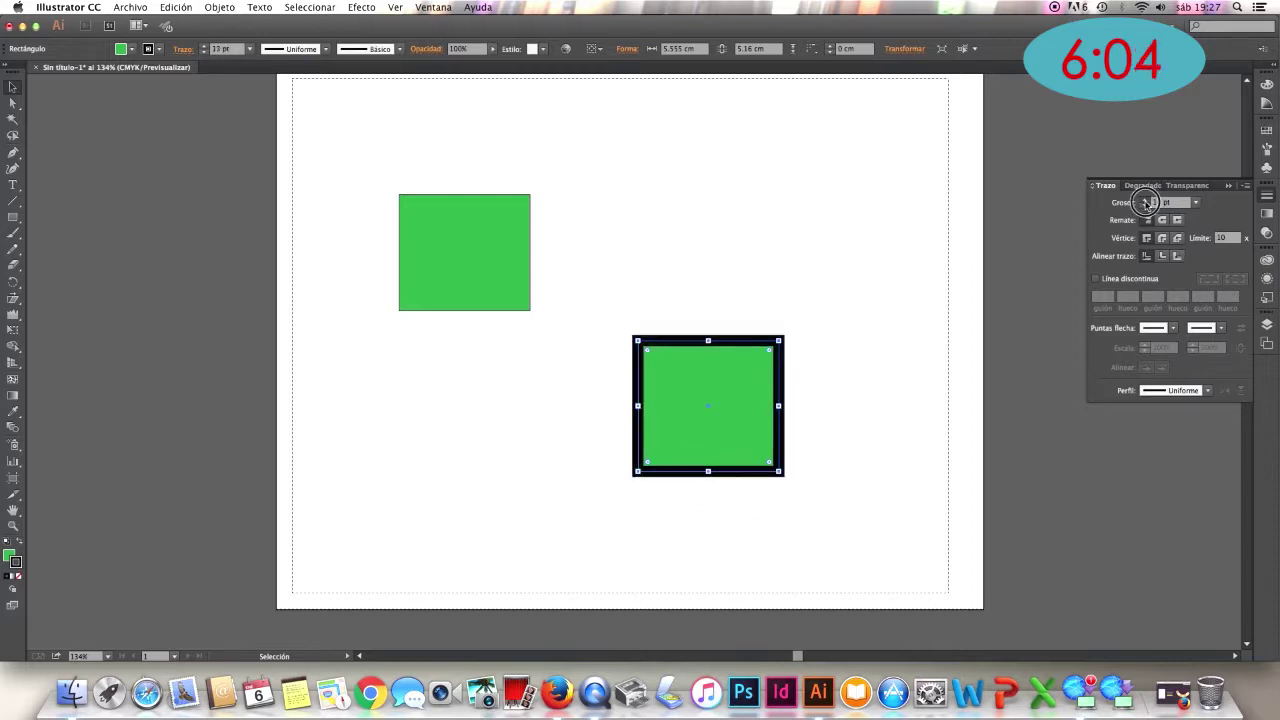
{"action": "left_click", "coordinate": [1146, 202]}
{"action": "left_click", "coordinate": [446, 240]}
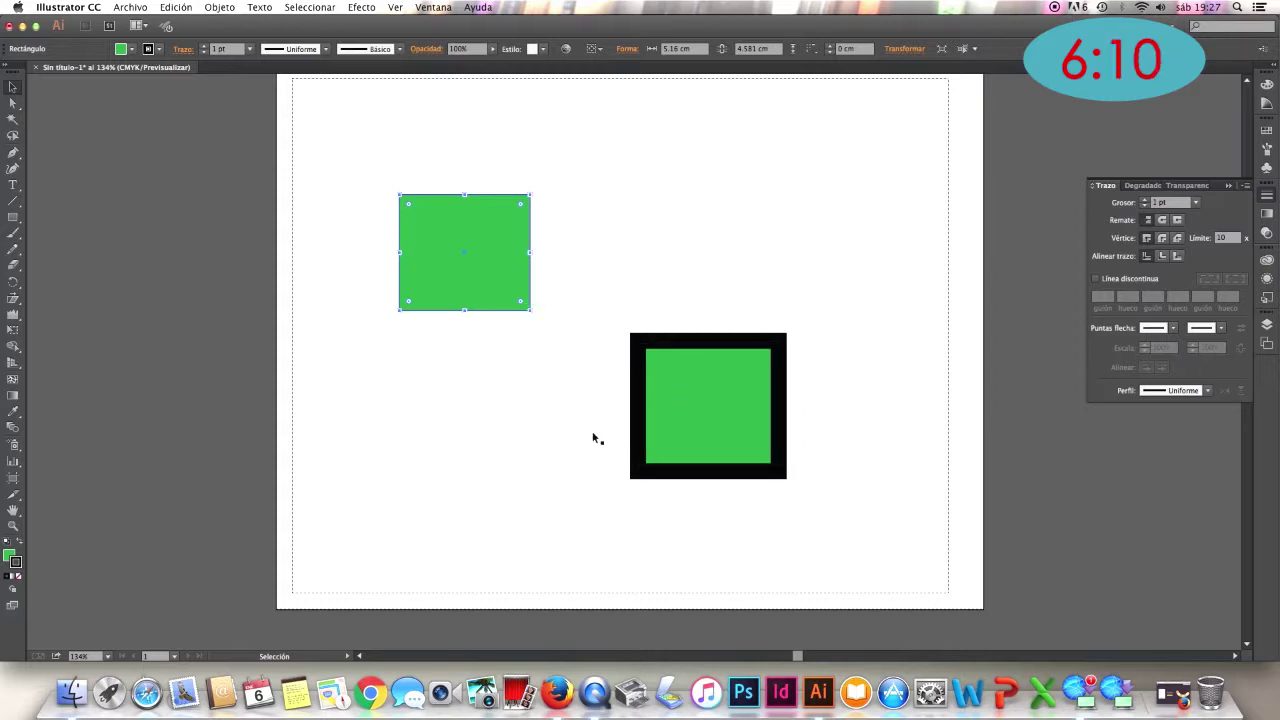
Copy the lower square's 18 pt black stroke onto the upper-left square with the Eyedropper, then deselect
{"action": "left_click", "coordinate": [13, 411]}
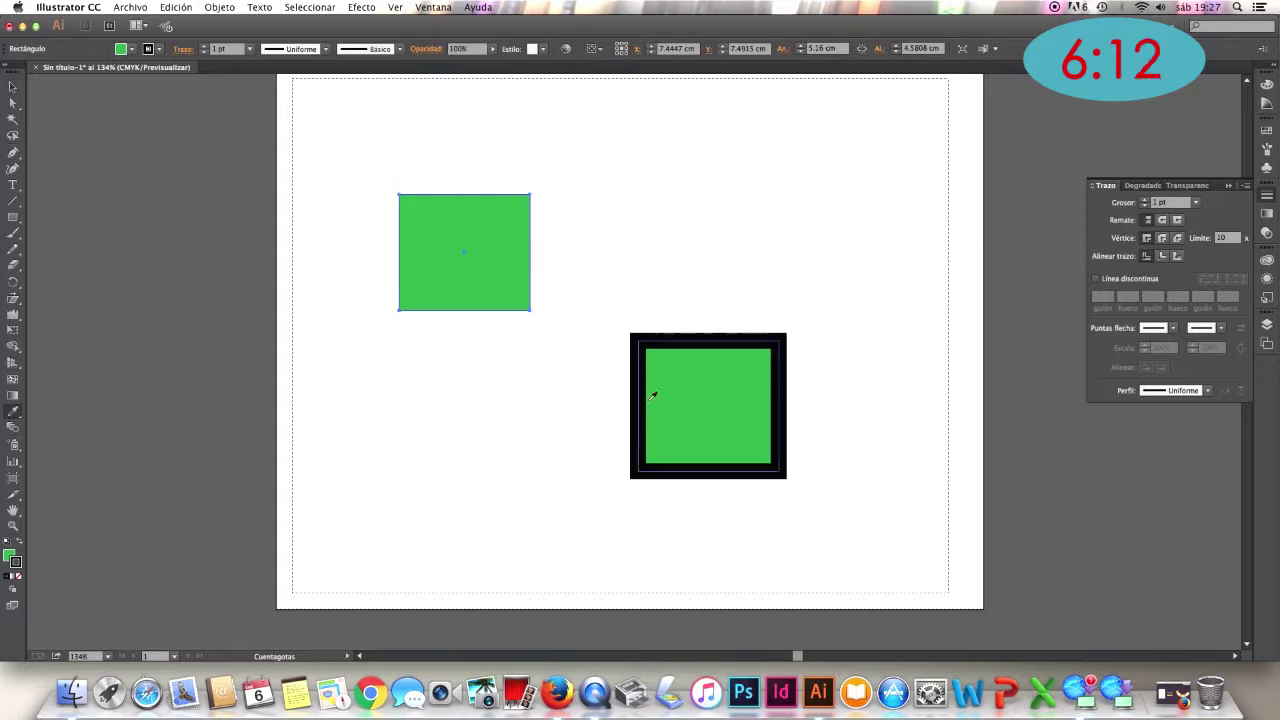
{"action": "left_click", "coordinate": [700, 389]}
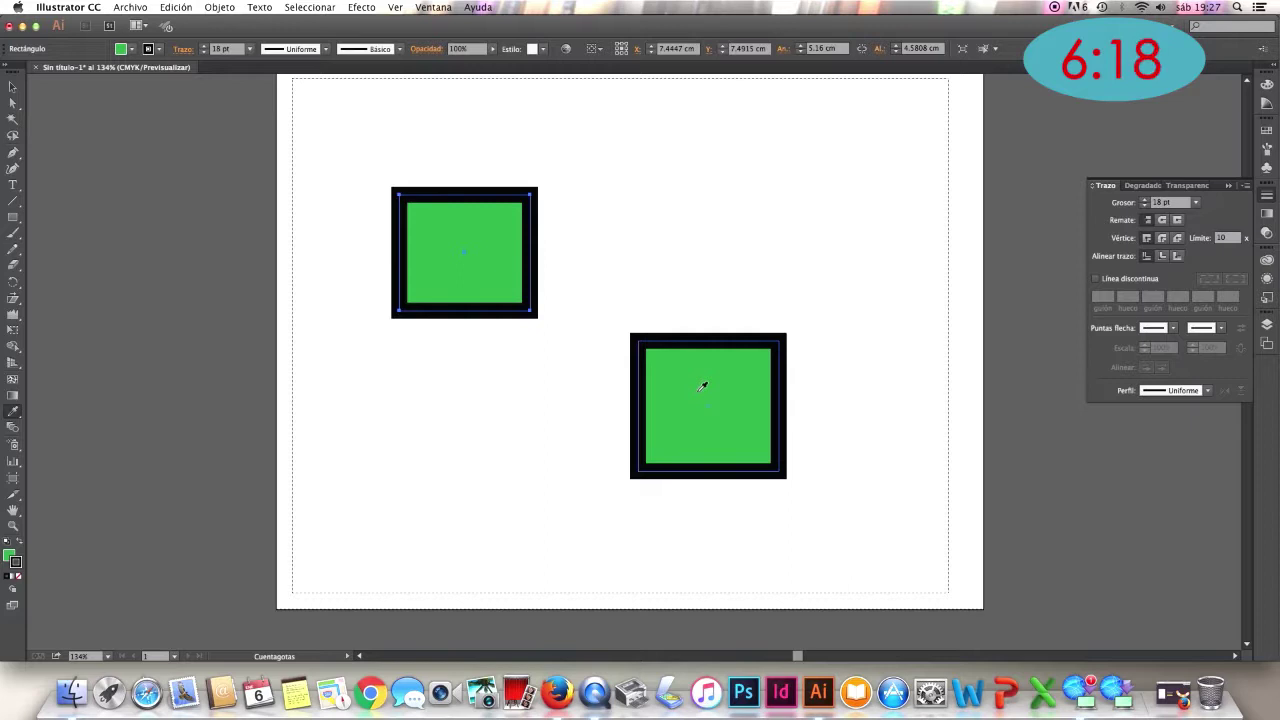
{"action": "key", "text": "v"}
{"action": "left_click", "coordinate": [405, 447]}
{"action": "left_click_drag", "start_coordinate": [12, 413], "coordinate": [62, 430]}
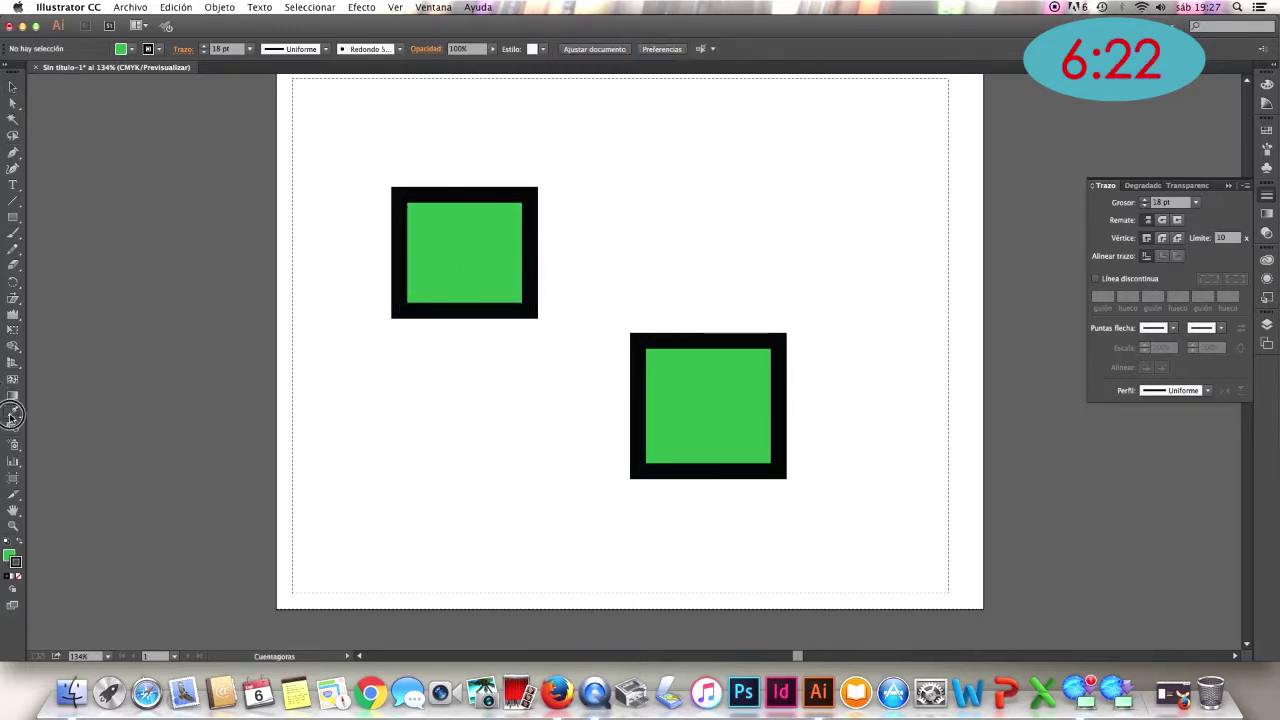
{"action": "left_click", "coordinate": [62, 428]}
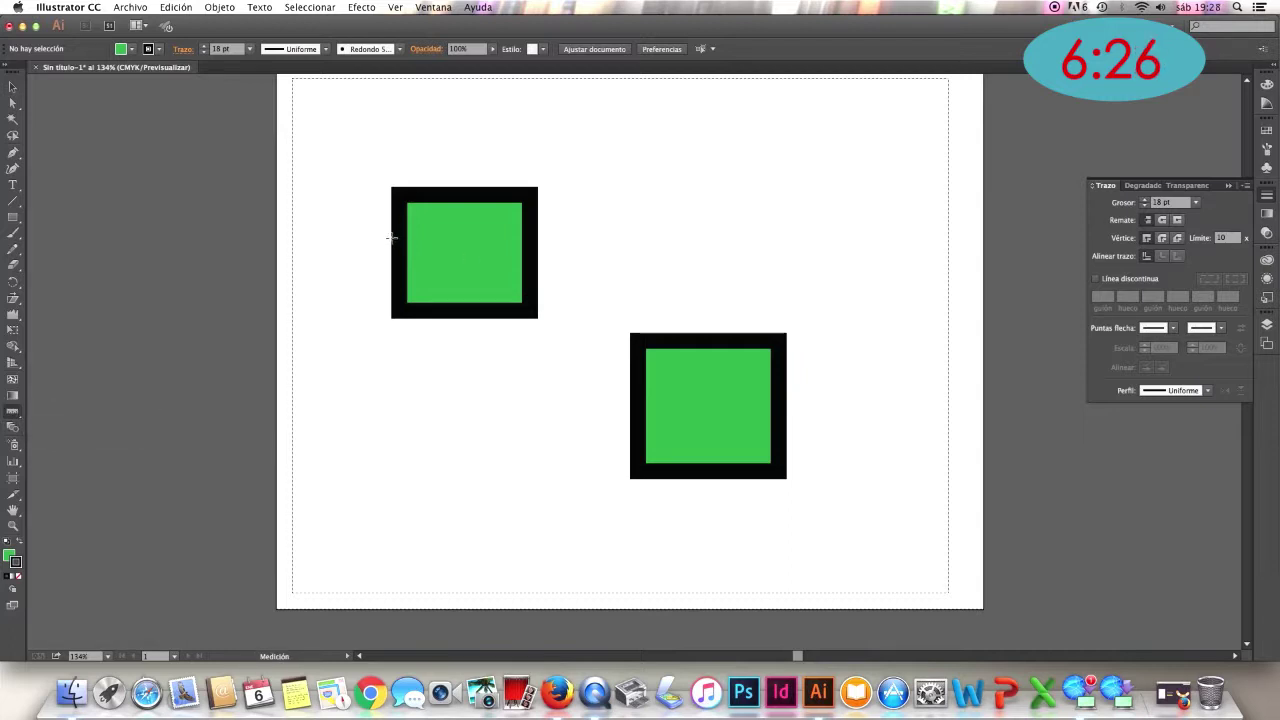
{"action": "left_click_drag", "start_coordinate": [392, 237], "coordinate": [535, 237]}
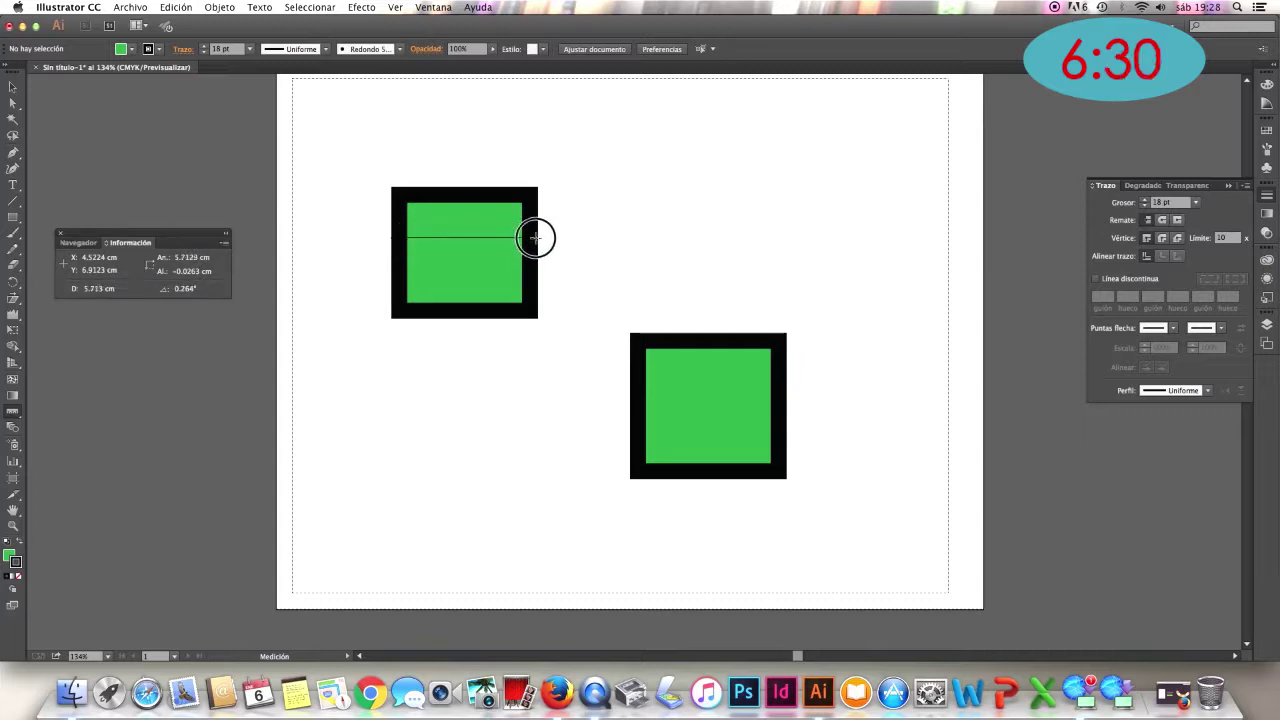
{"action": "left_click_drag", "start_coordinate": [535, 237], "coordinate": [537, 237]}
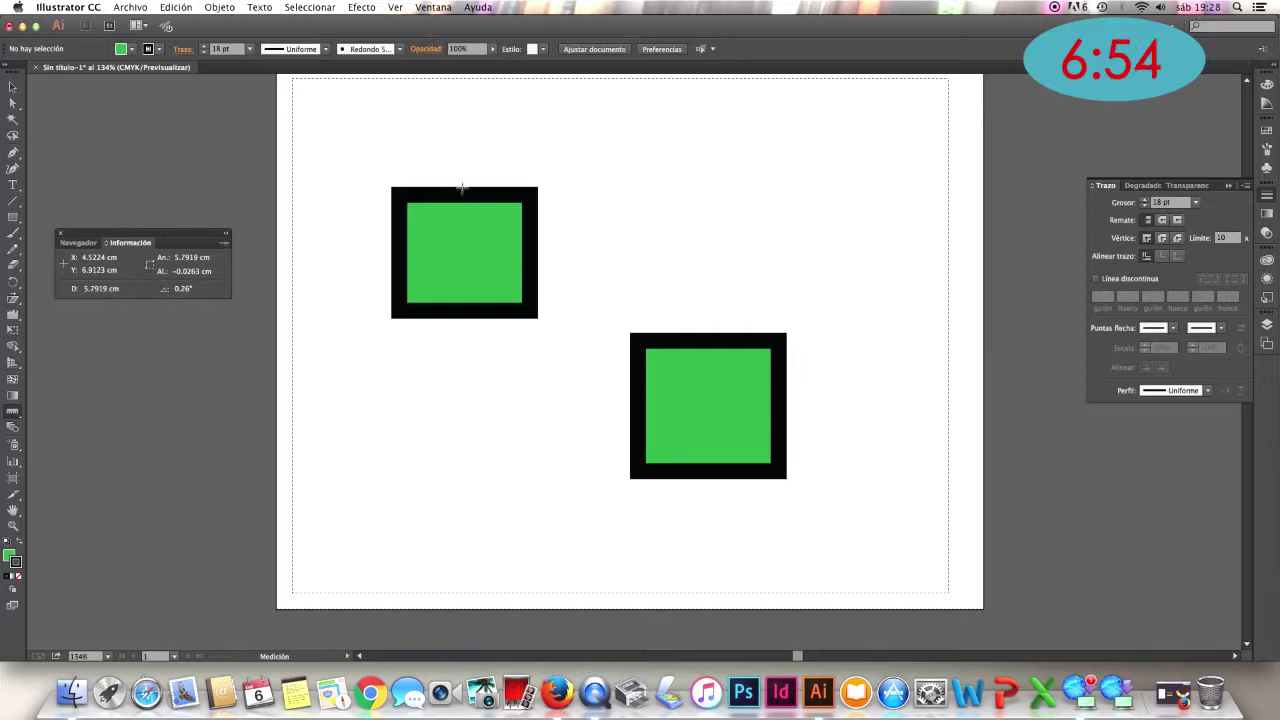
{"action": "left_click_drag", "start_coordinate": [455, 188], "coordinate": [454, 318]}
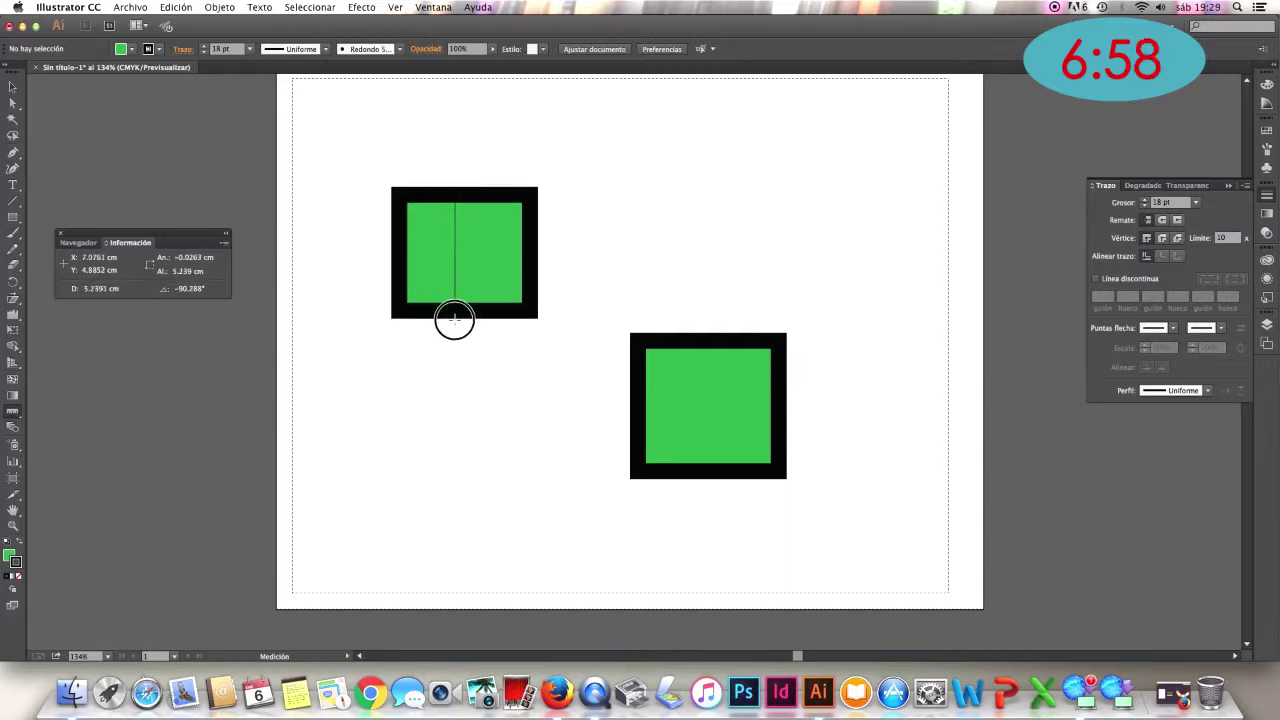
{"action": "left_click_drag", "start_coordinate": [454, 318], "coordinate": [455, 318]}
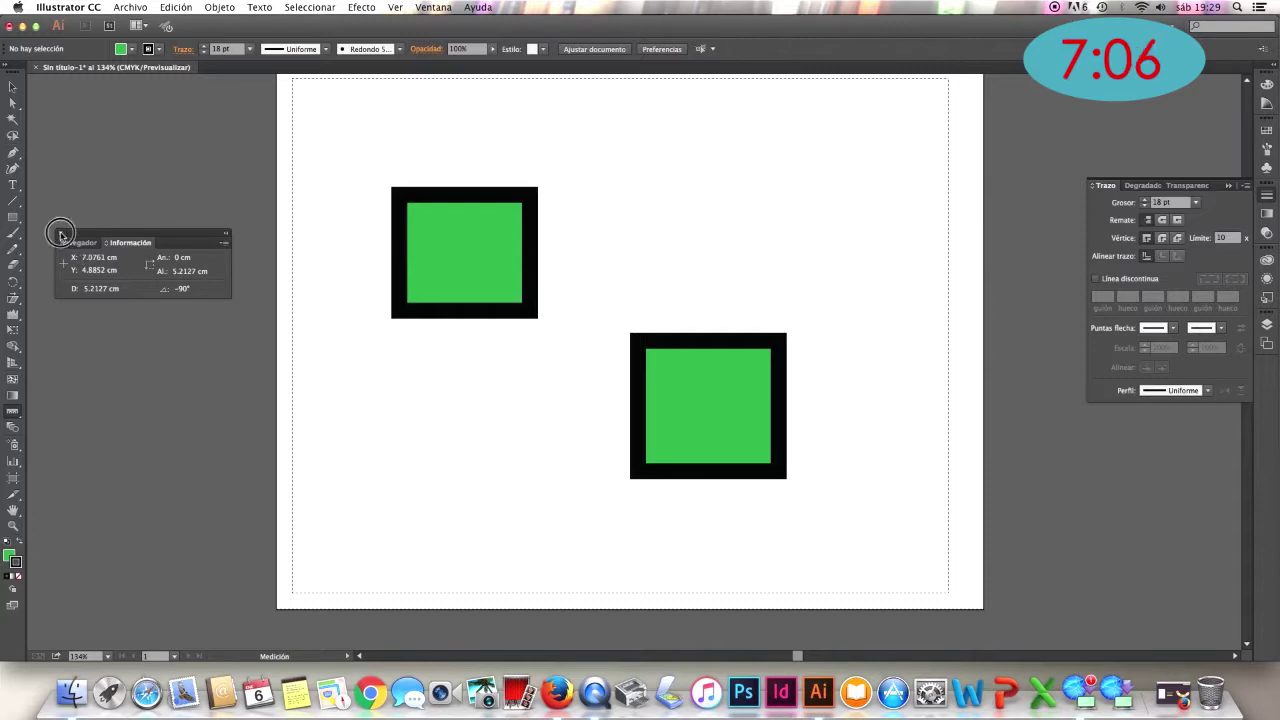
{"action": "left_click", "coordinate": [60, 232]}
{"action": "left_click", "coordinate": [13, 88]}
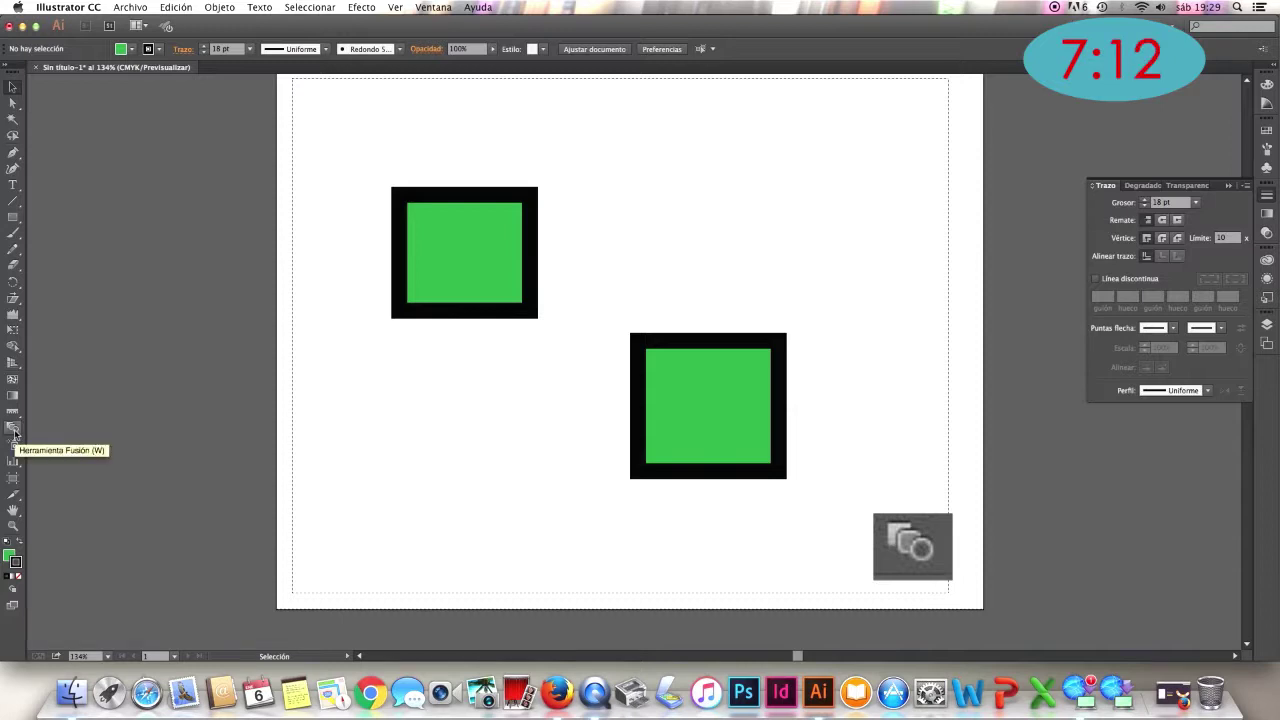
Delete both green squares from the page
{"action": "left_click", "coordinate": [14, 430]}
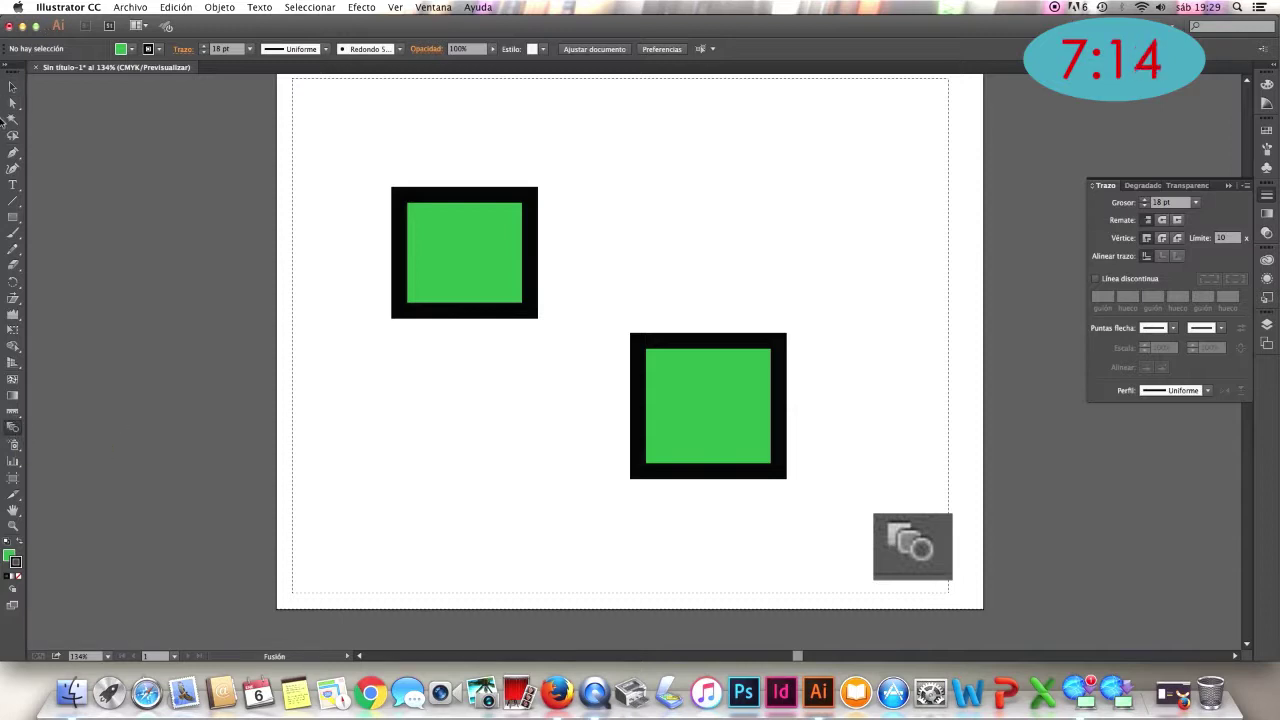
{"action": "left_click", "coordinate": [13, 87]}
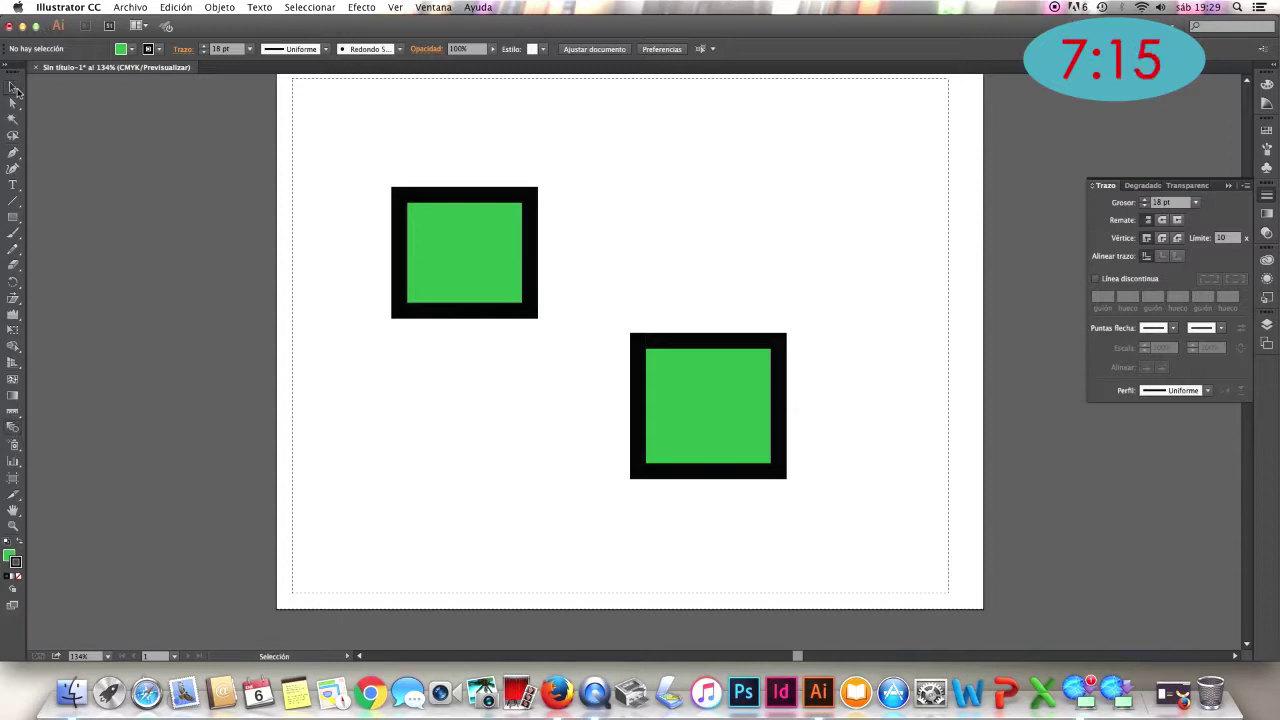
{"action": "left_click", "coordinate": [454, 192]}
{"action": "key", "text": "Delete"}
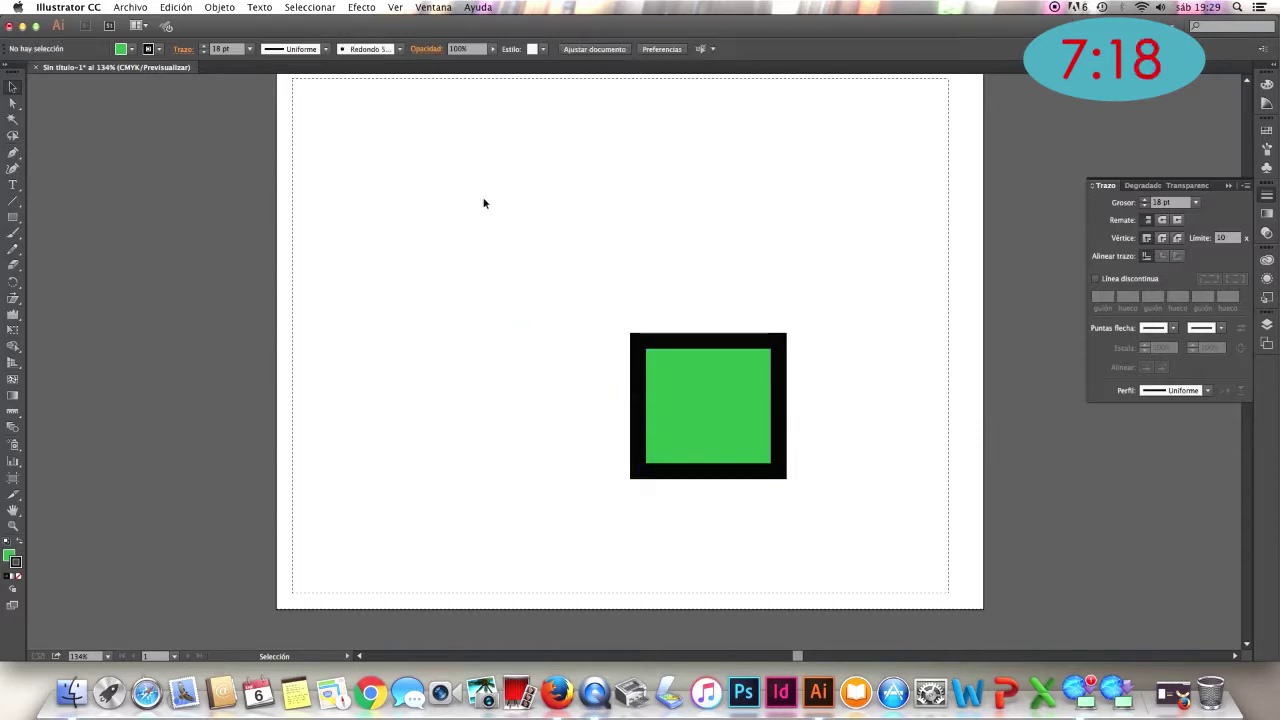
{"action": "left_click", "coordinate": [700, 343]}
{"action": "key", "text": "Delete"}
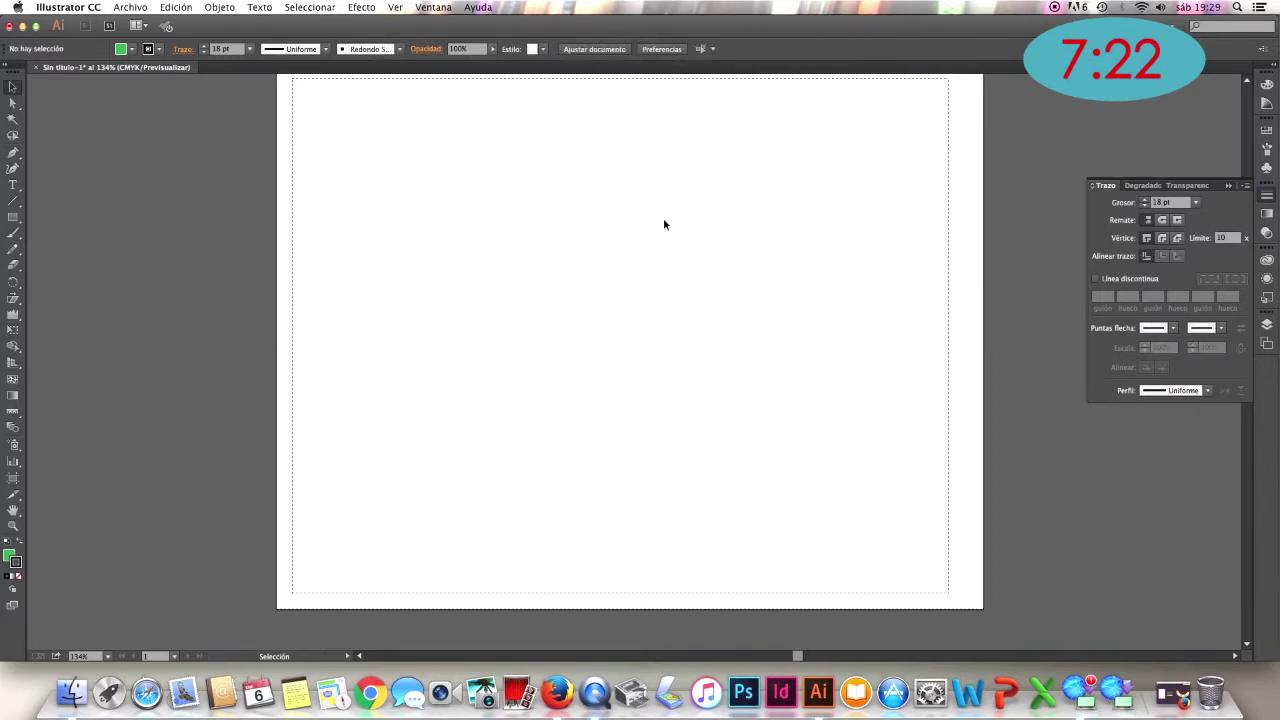
Draw a green rectangle at the top left and an ellipse beside it with a red outline
{"action": "left_click", "coordinate": [8, 218]}
{"action": "left_click_drag", "start_coordinate": [367, 142], "coordinate": [480, 282]}
{"action": "left_click_drag", "start_coordinate": [13, 218], "coordinate": [63, 250]}
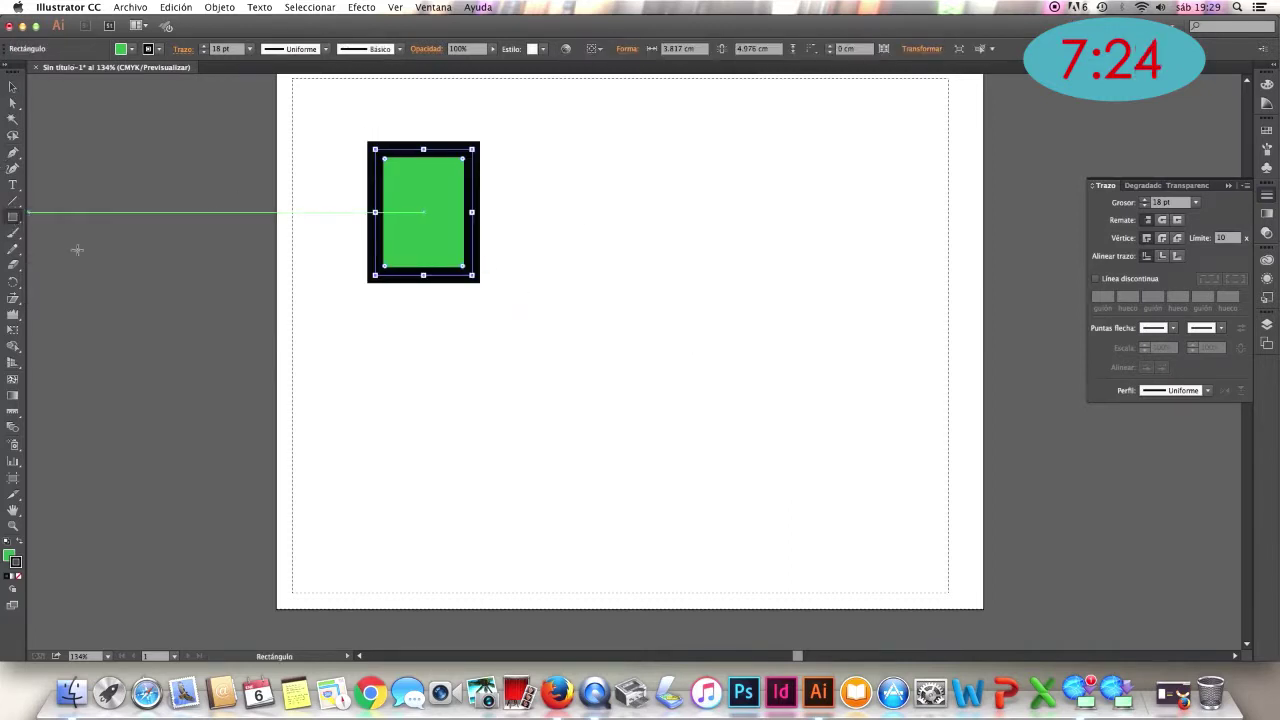
{"action": "left_click_drag", "start_coordinate": [561, 150], "coordinate": [679, 311]}
{"action": "left_click", "coordinate": [1266, 130]}
{"action": "left_click", "coordinate": [1137, 159]}
Add a star right of the ellipse, filled purple with a yellow outline
{"action": "mouse_move", "coordinate": [13, 218]}
{"action": "left_mouse_down"}
{"action": "mouse_move", "coordinate": [82, 262]}
{"action": "mouse_move", "coordinate": [85, 281]}
{"action": "left_mouse_up"}
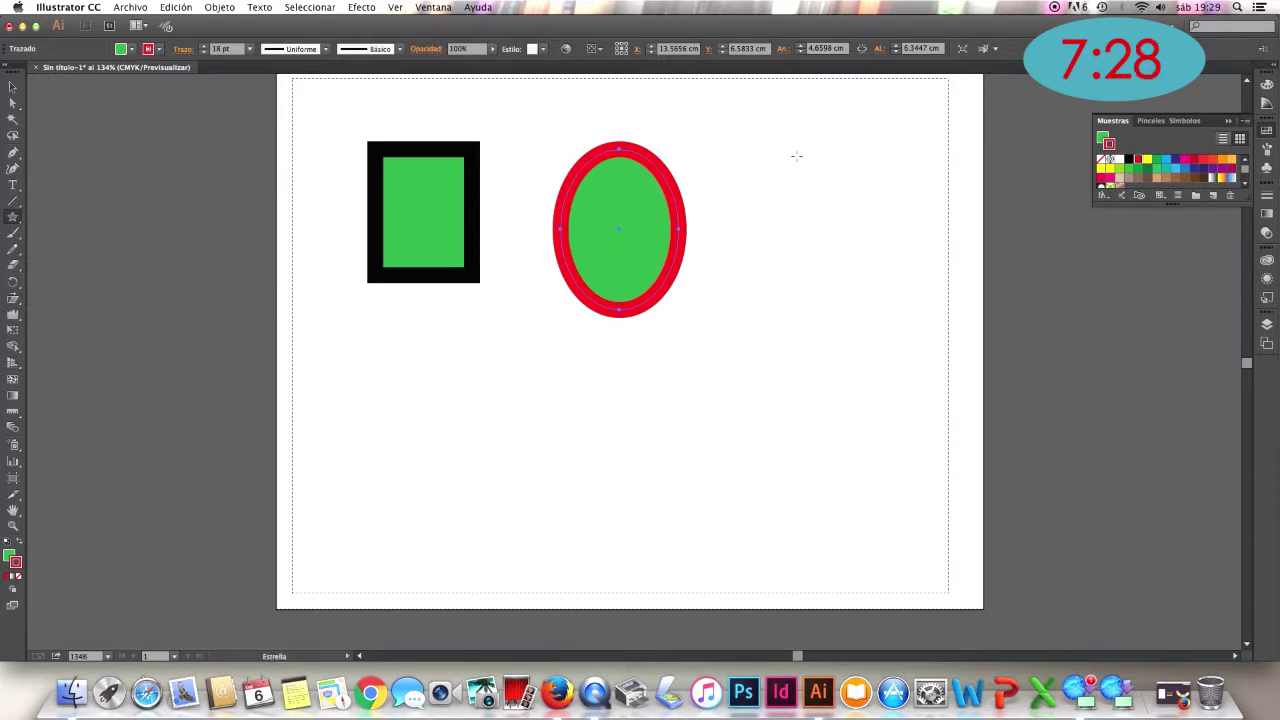
{"action": "left_click_drag", "start_coordinate": [796, 156], "coordinate": [851, 246]}
{"action": "key", "text": "v"}
{"action": "left_click_drag", "start_coordinate": [829, 137], "coordinate": [863, 206]}
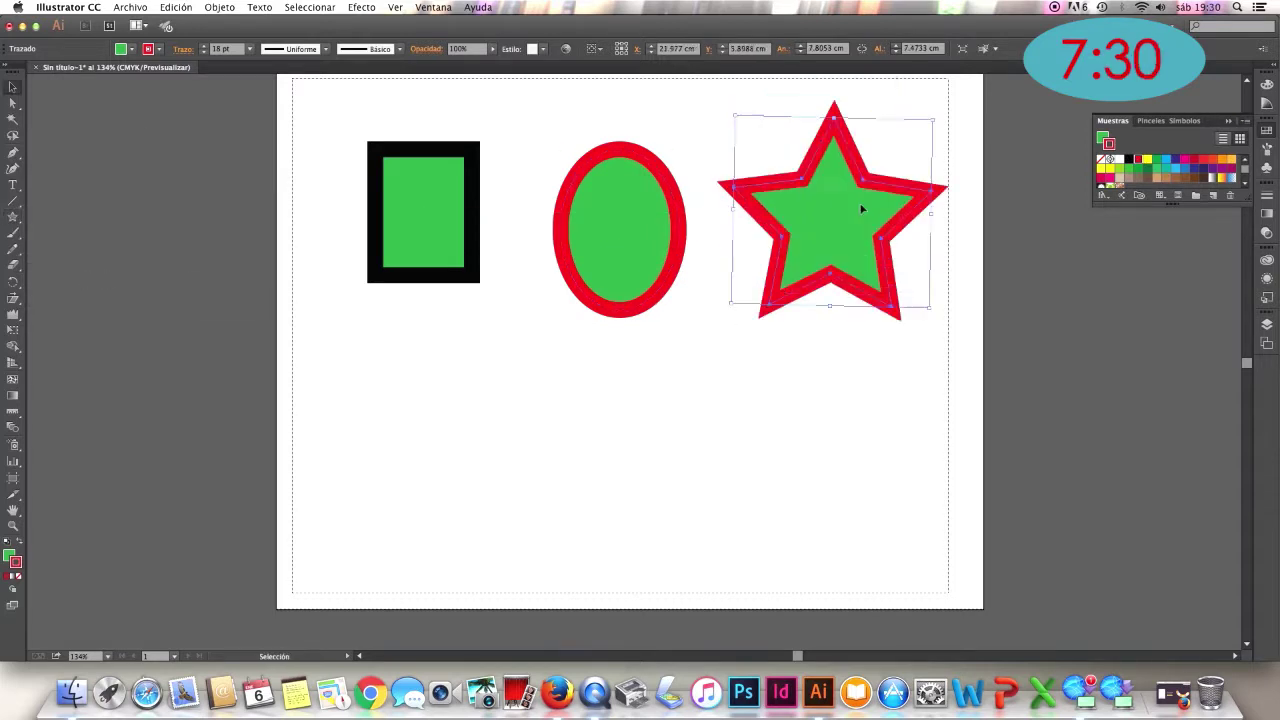
{"action": "left_click", "coordinate": [1220, 177]}
{"action": "left_click", "coordinate": [1110, 146]}
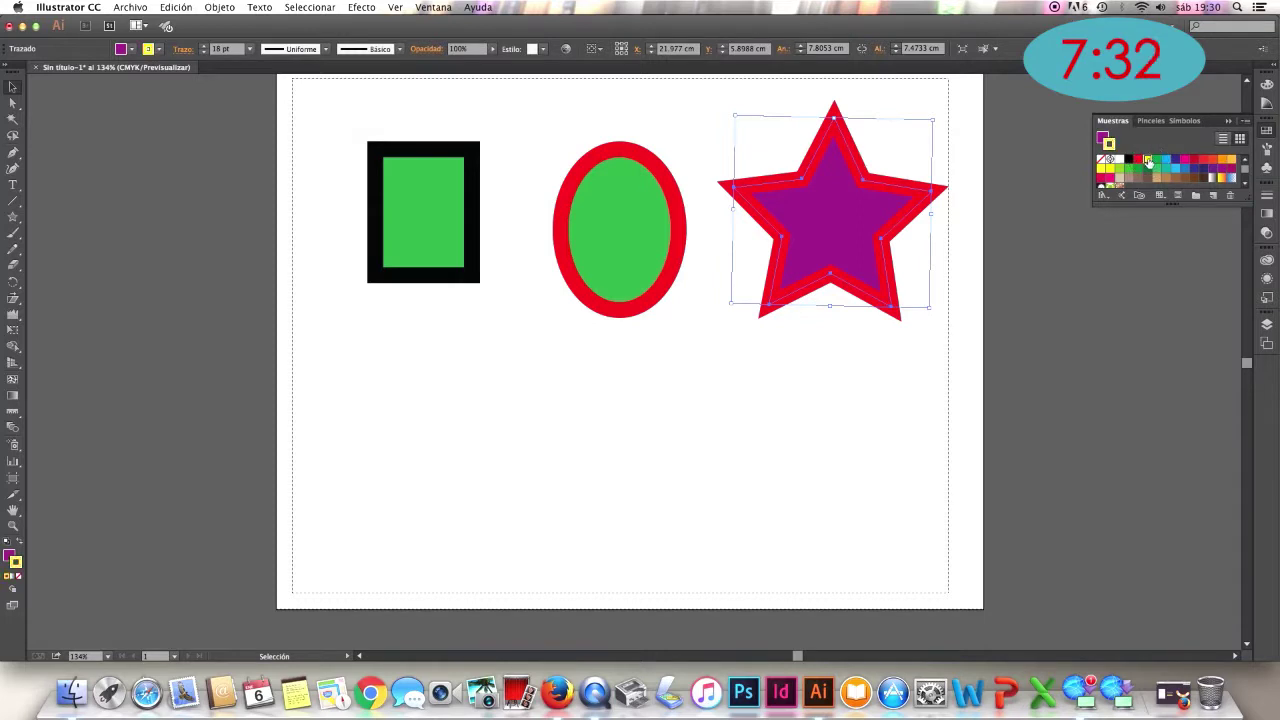
{"action": "left_click", "coordinate": [1146, 161]}
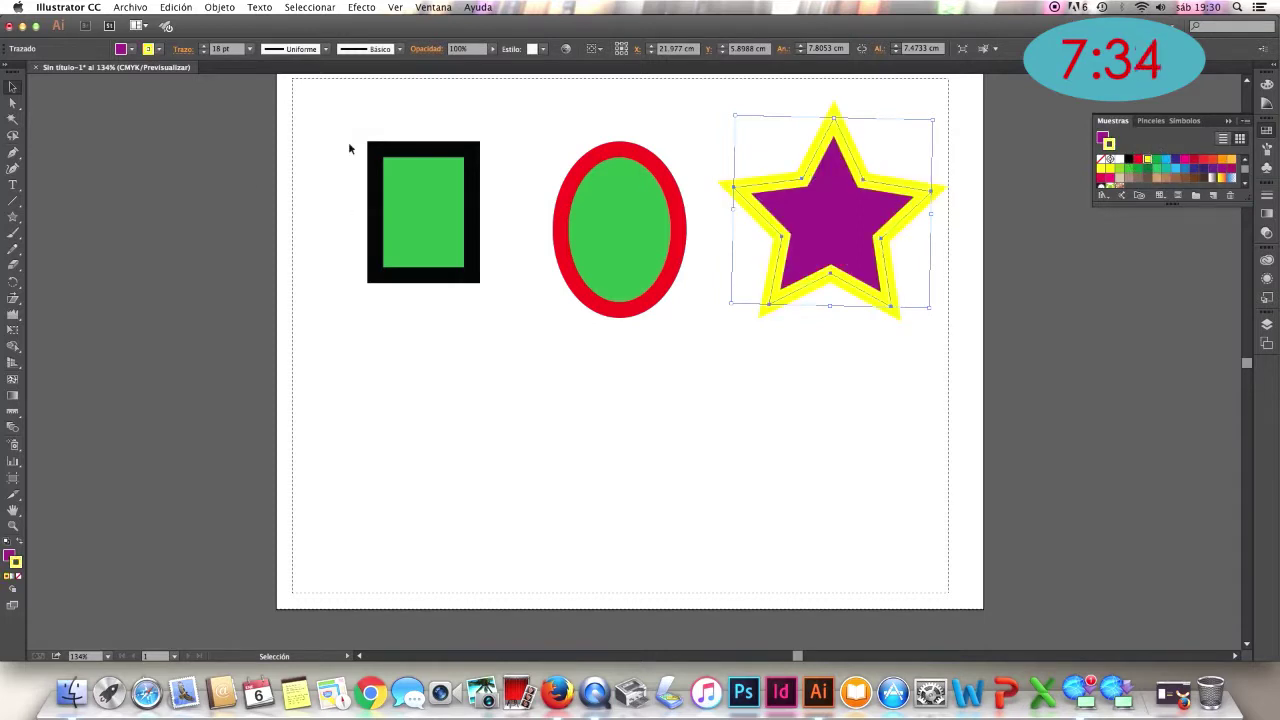
{"action": "left_click_drag", "start_coordinate": [348, 122], "coordinate": [653, 335]}
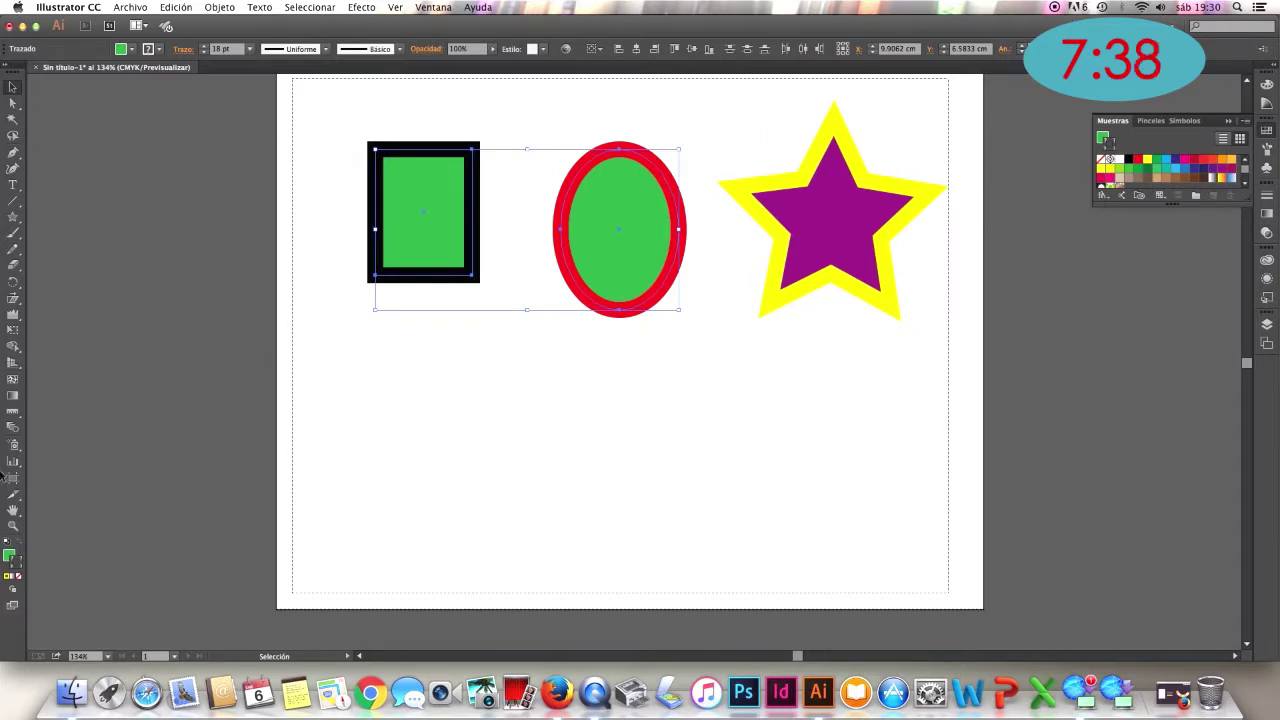
{"action": "left_click", "coordinate": [12, 427]}
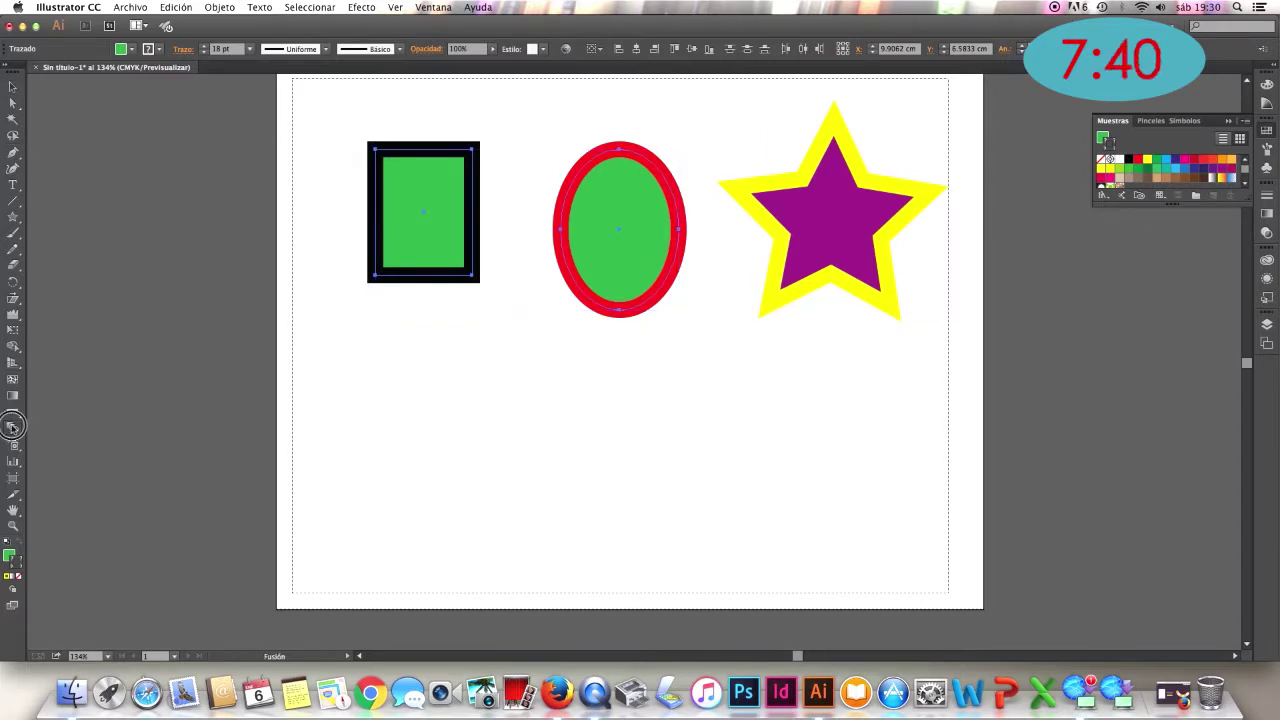
{"action": "left_click_drag", "start_coordinate": [436, 216], "coordinate": [600, 215]}
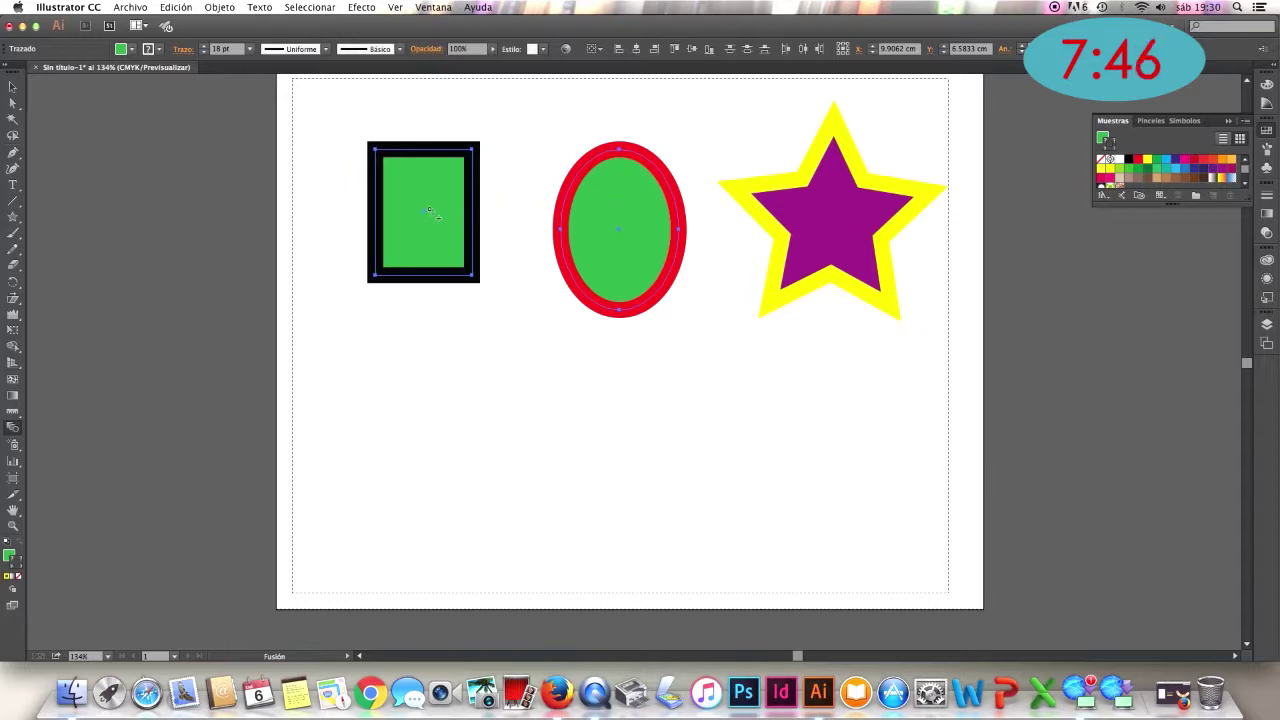
{"action": "left_click_drag", "start_coordinate": [426, 212], "coordinate": [596, 211]}
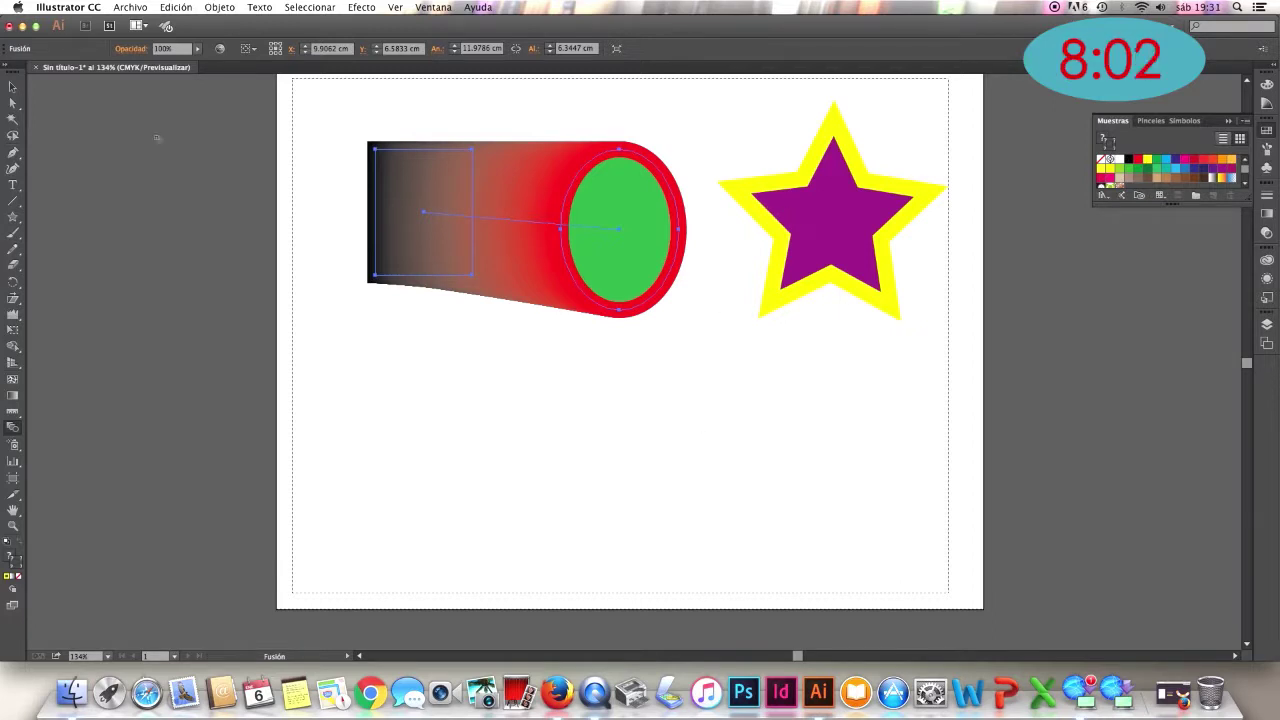
{"action": "left_click", "coordinate": [12, 87]}
{"action": "left_click", "coordinate": [517, 440]}
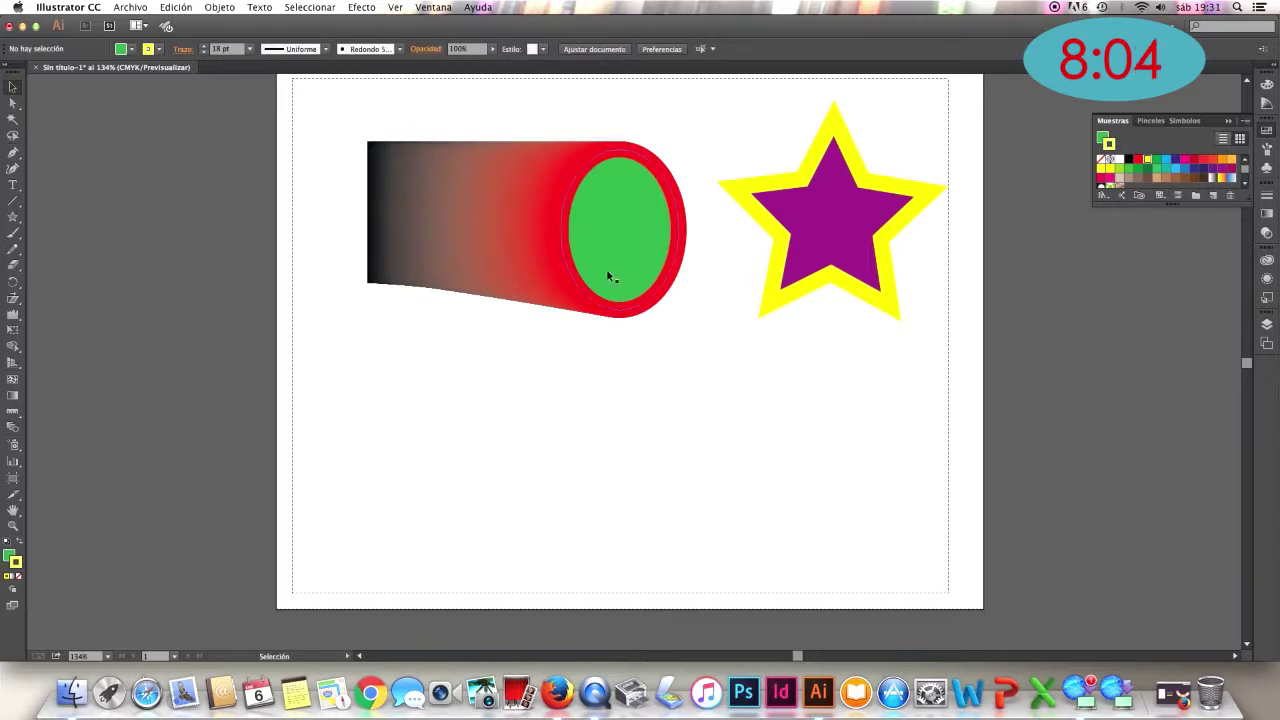
{"action": "left_click", "coordinate": [607, 255]}
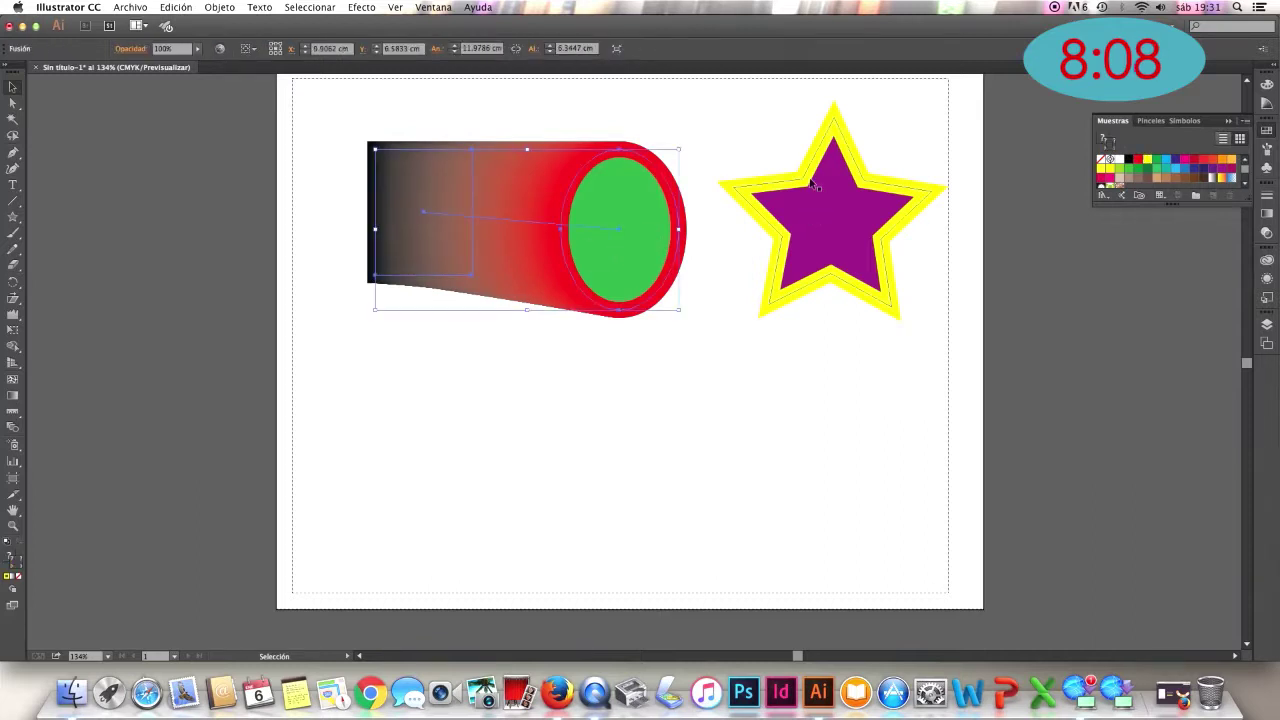
{"action": "key", "text": "w"}
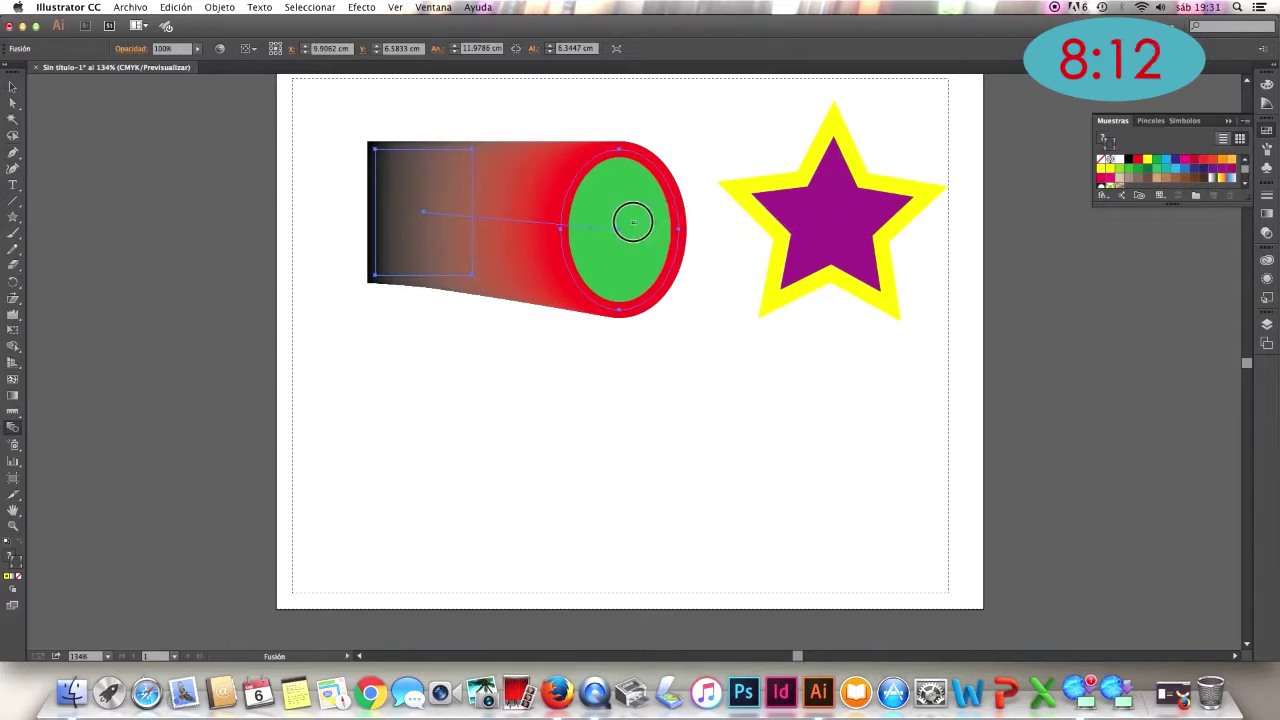
{"action": "left_click", "coordinate": [795, 212]}
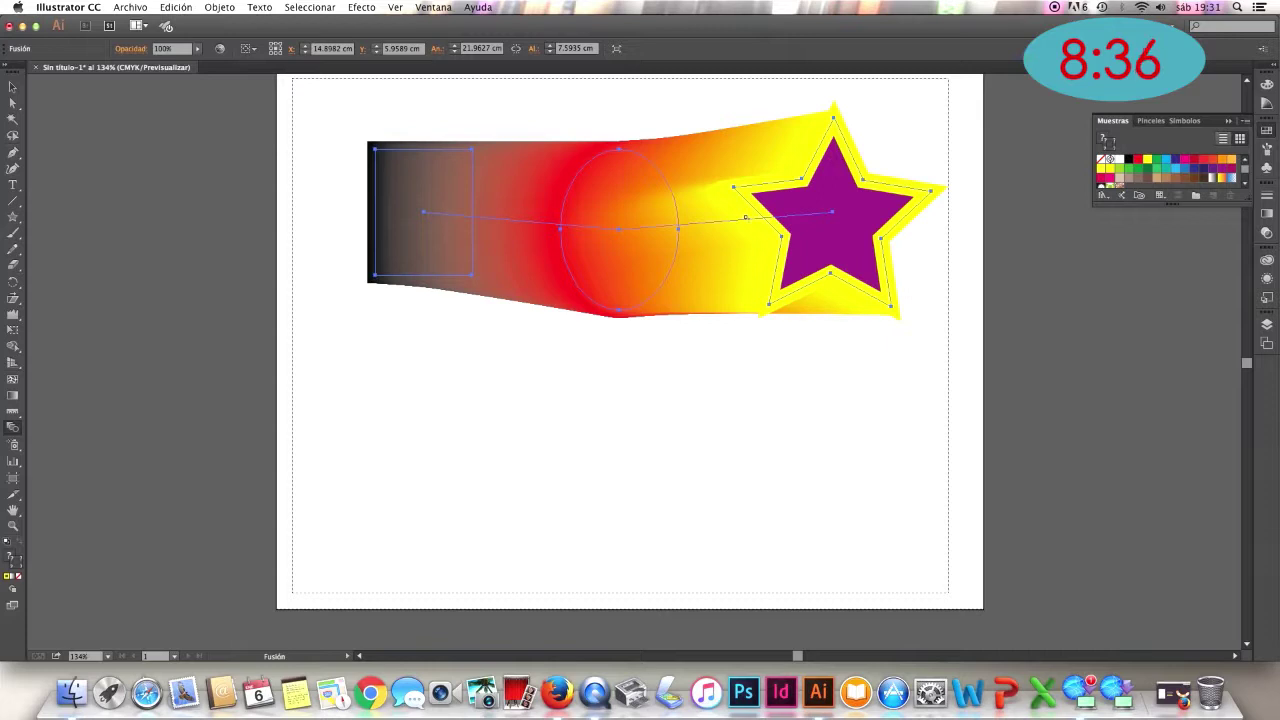
{"action": "key", "text": "super+z"}
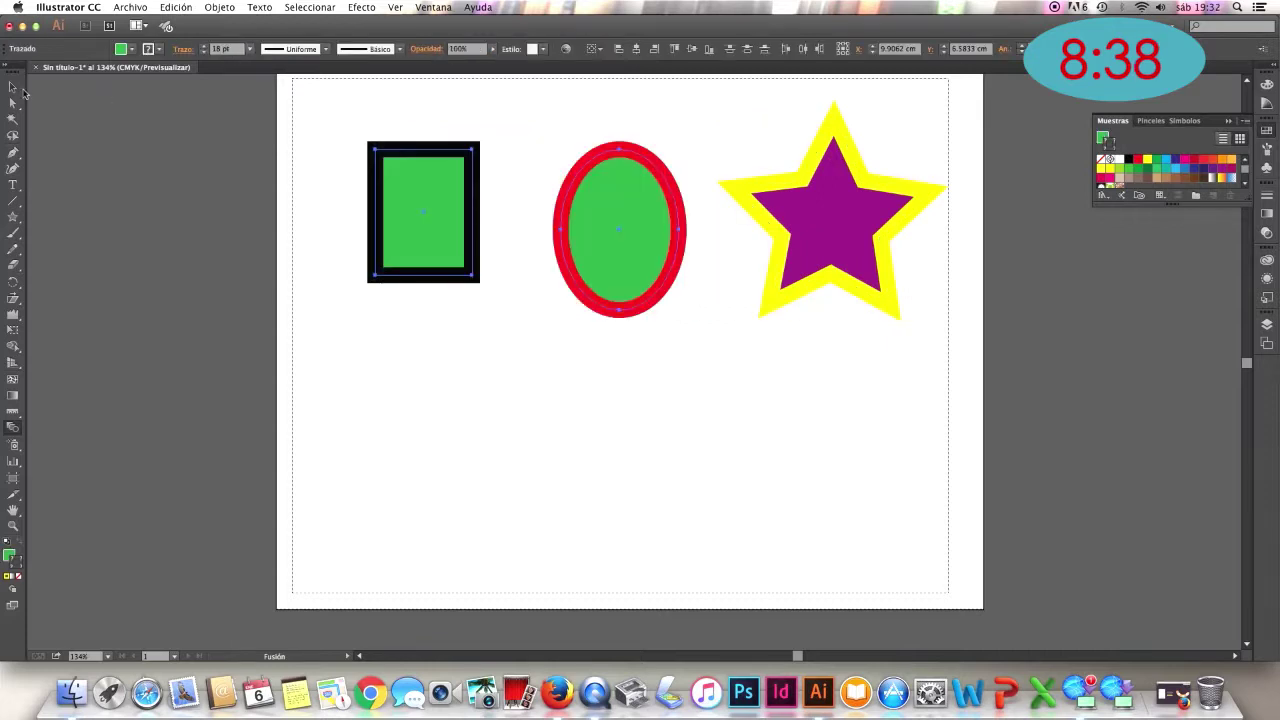
Deselect the shapes, choose the Symbol Sprayer, and show the Símbolos library panel
{"action": "left_click", "coordinate": [13, 88]}
{"action": "left_click", "coordinate": [386, 432]}
{"action": "left_click", "coordinate": [14, 447]}
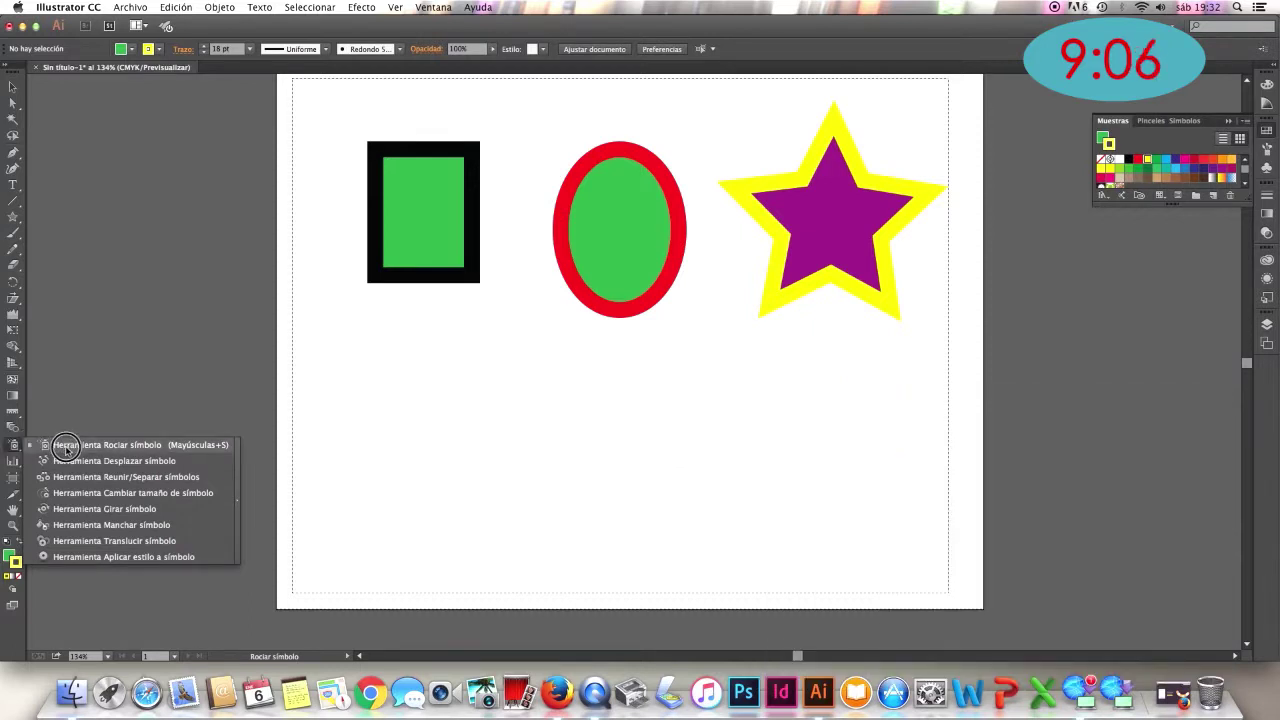
{"action": "left_click", "coordinate": [66, 446]}
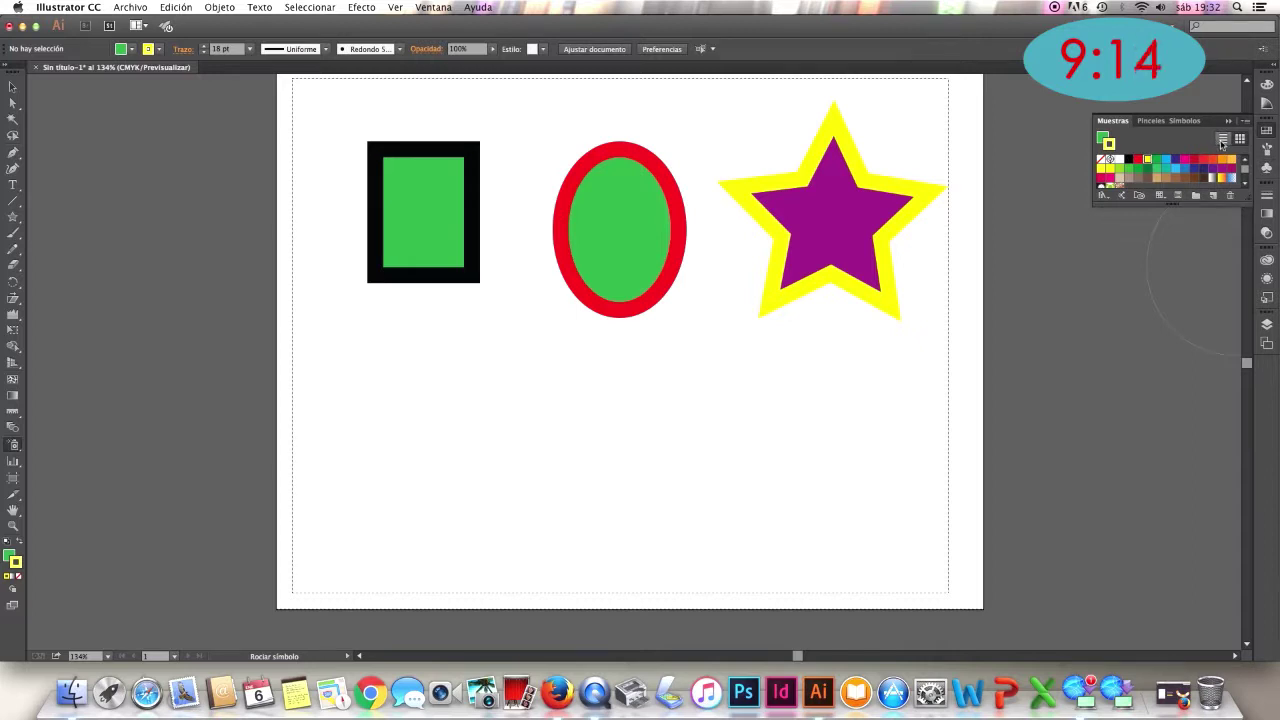
{"action": "left_click", "coordinate": [1189, 121]}
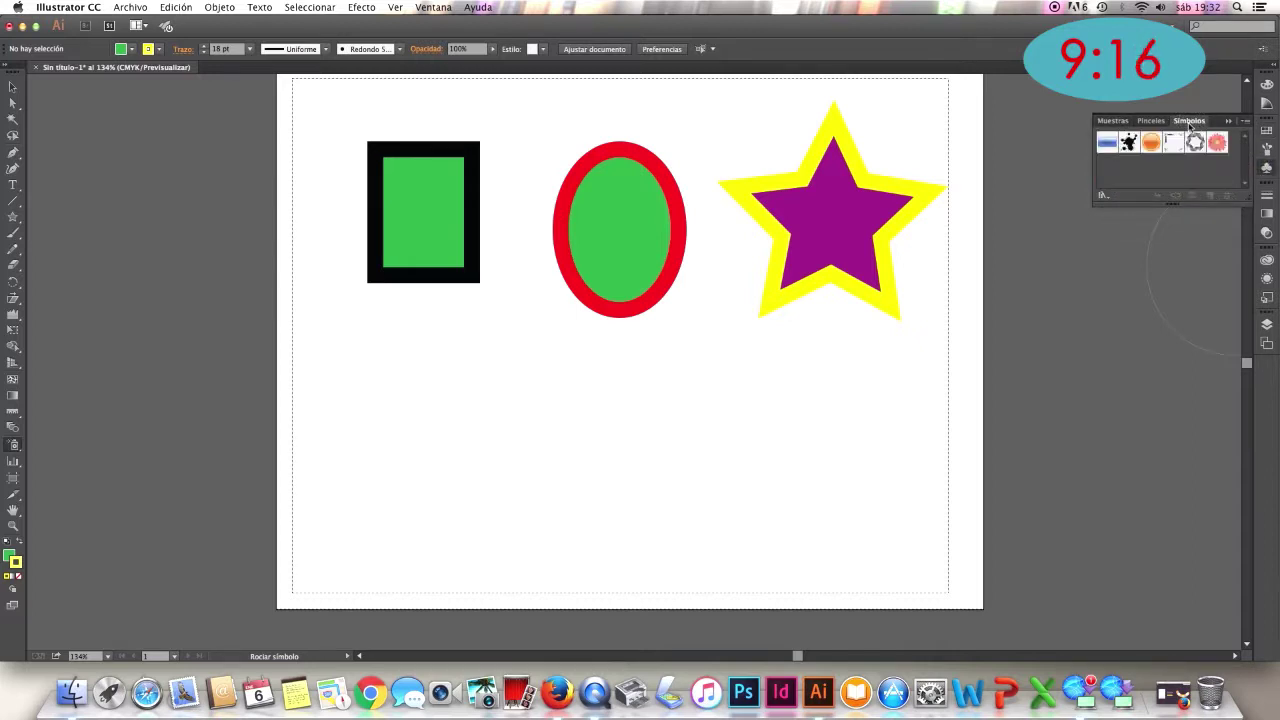
Spray Suciedad de vector ink-splat clusters across the lower artboard with a 3 pt stroke weight
{"action": "left_click", "coordinate": [1128, 142]}
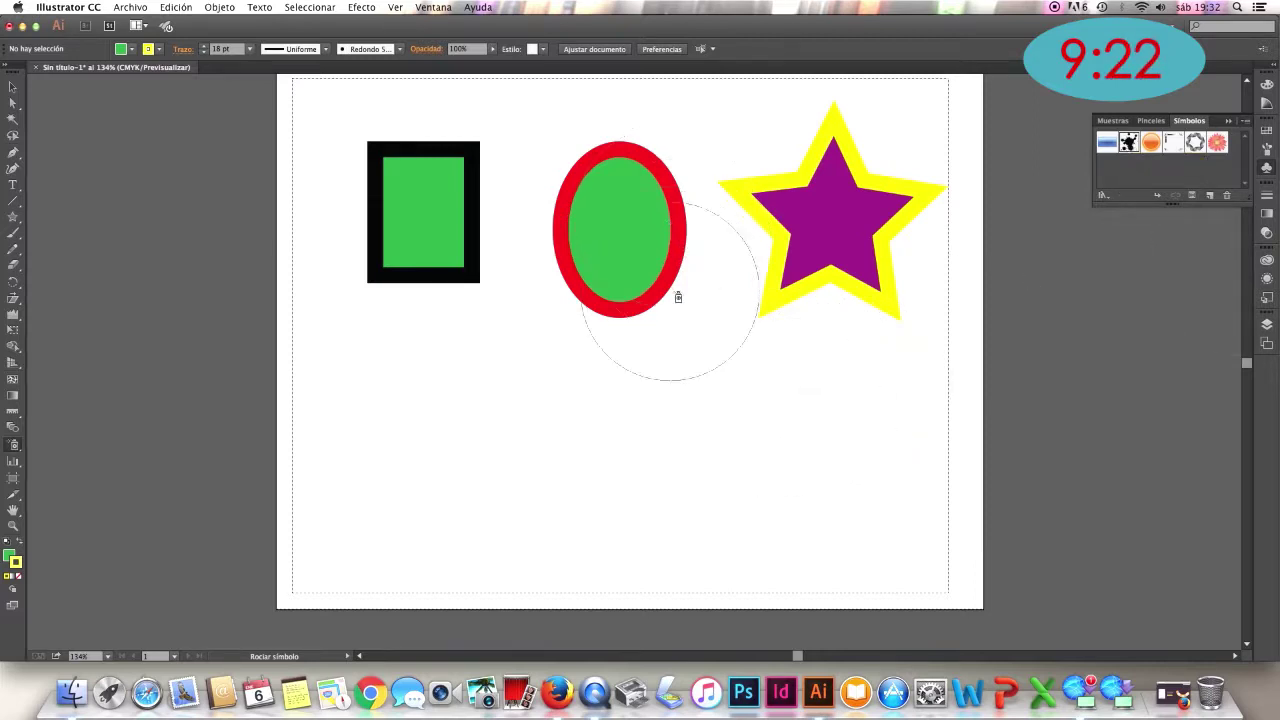
{"action": "left_click", "coordinate": [250, 50]}
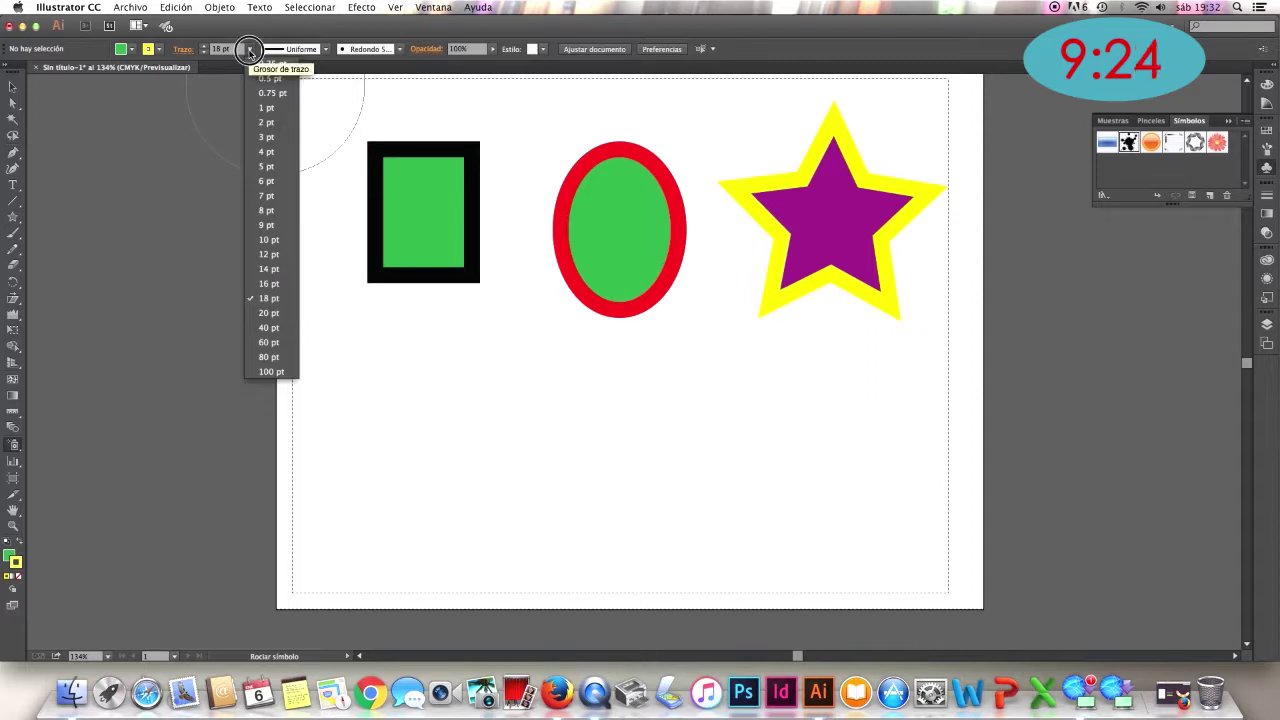
{"action": "left_click", "coordinate": [266, 137]}
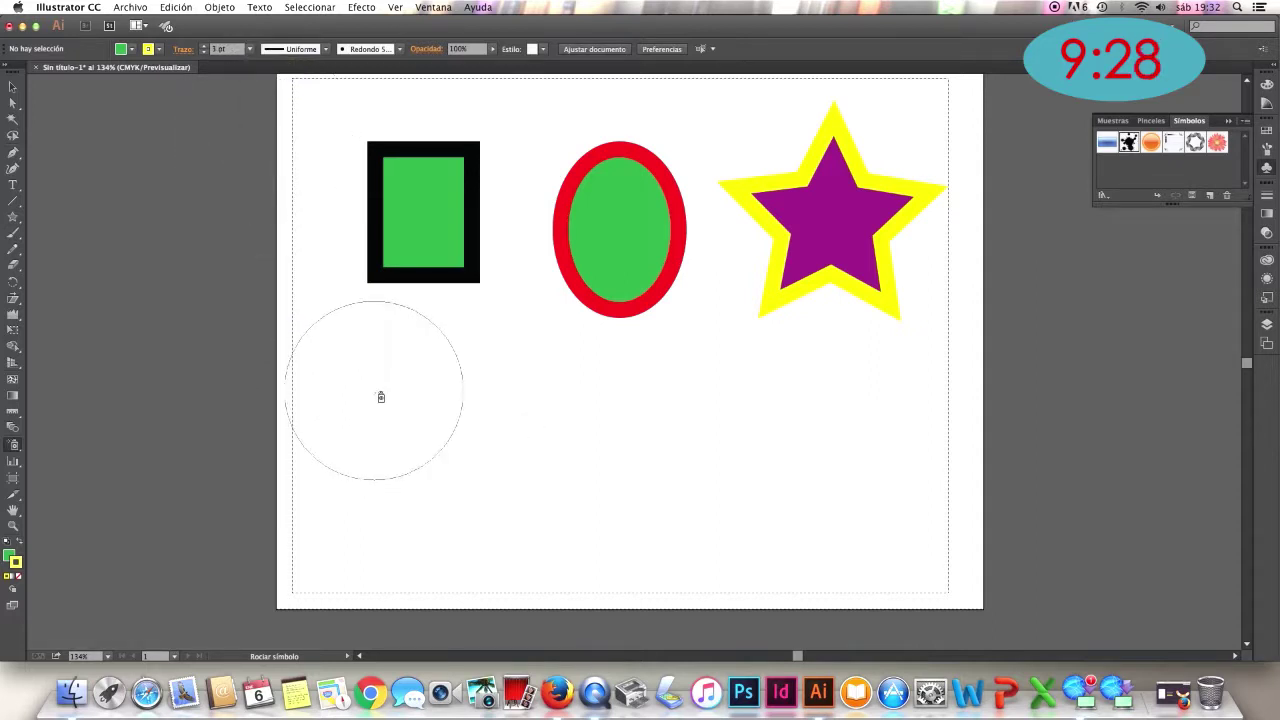
{"action": "left_click_drag", "start_coordinate": [380, 397], "coordinate": [538, 445]}
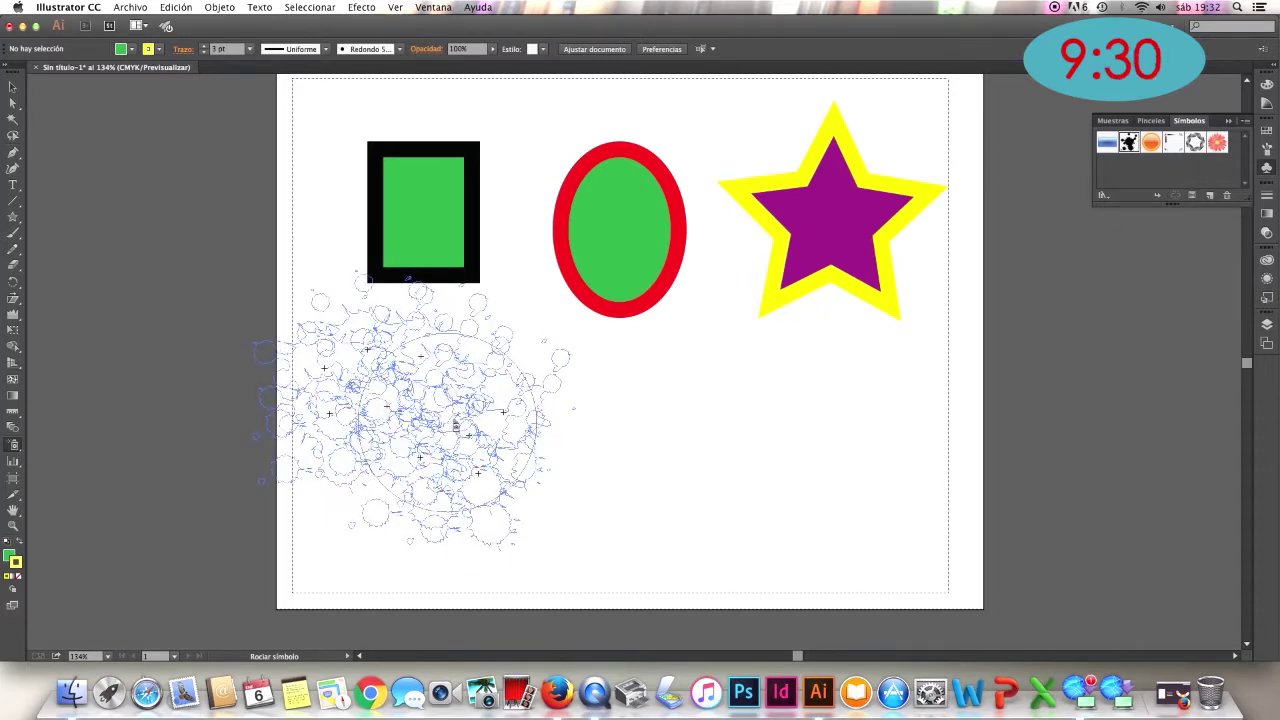
{"action": "left_click", "coordinate": [689, 452]}
{"action": "left_click", "coordinate": [858, 455]}
{"action": "left_click", "coordinate": [972, 318]}
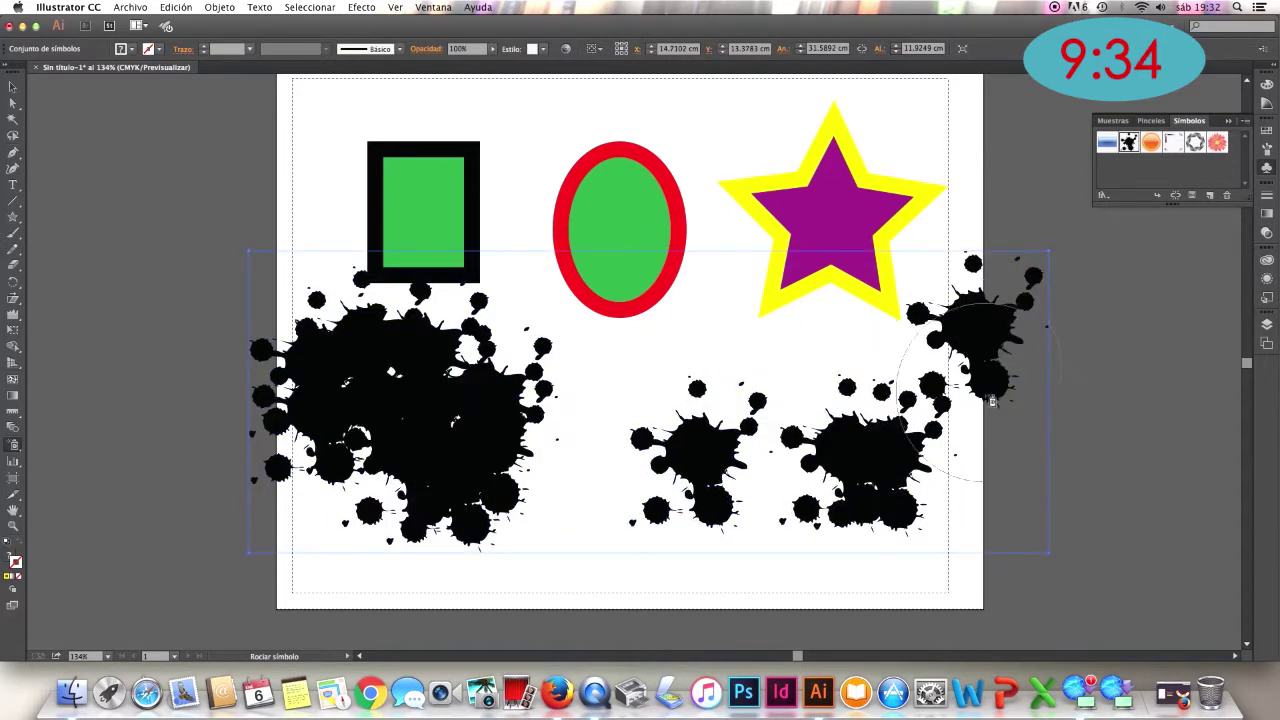
{"action": "left_click", "coordinate": [1002, 462]}
{"action": "left_click", "coordinate": [1050, 371]}
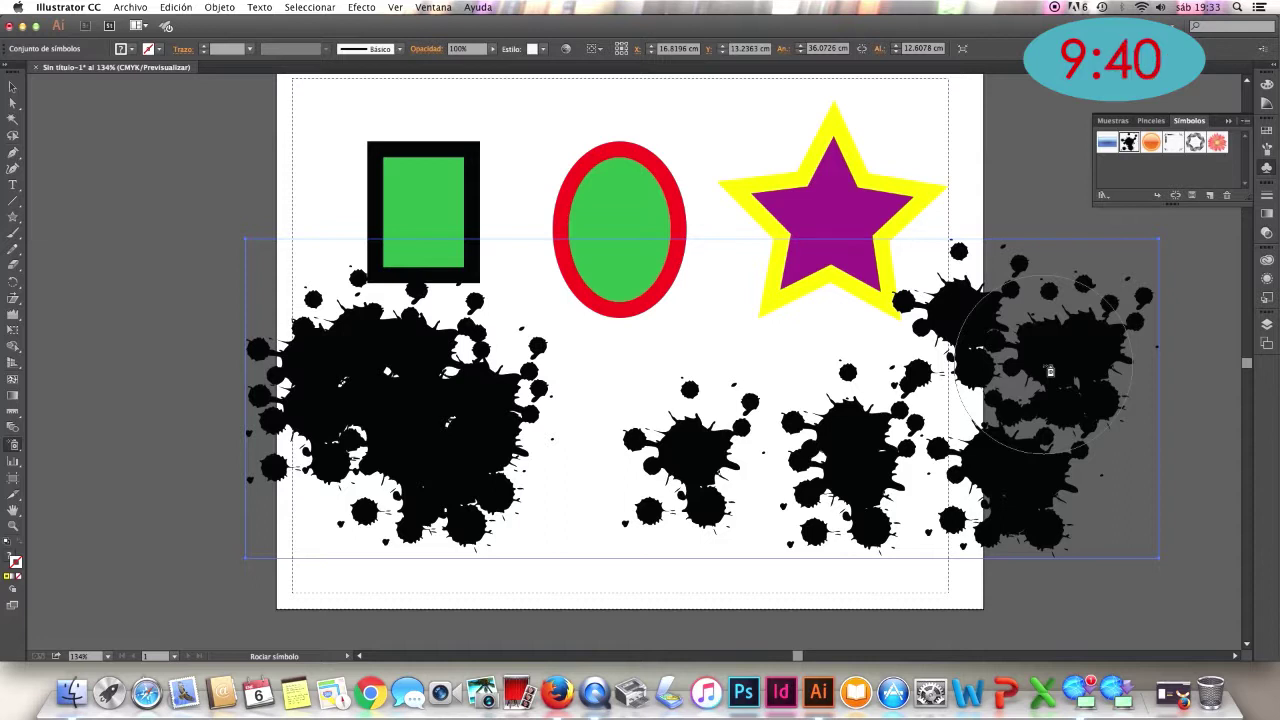
Spray pink flower symbols left of the artboard and around the rectangle and ellipse
{"action": "left_click", "coordinate": [1216, 142]}
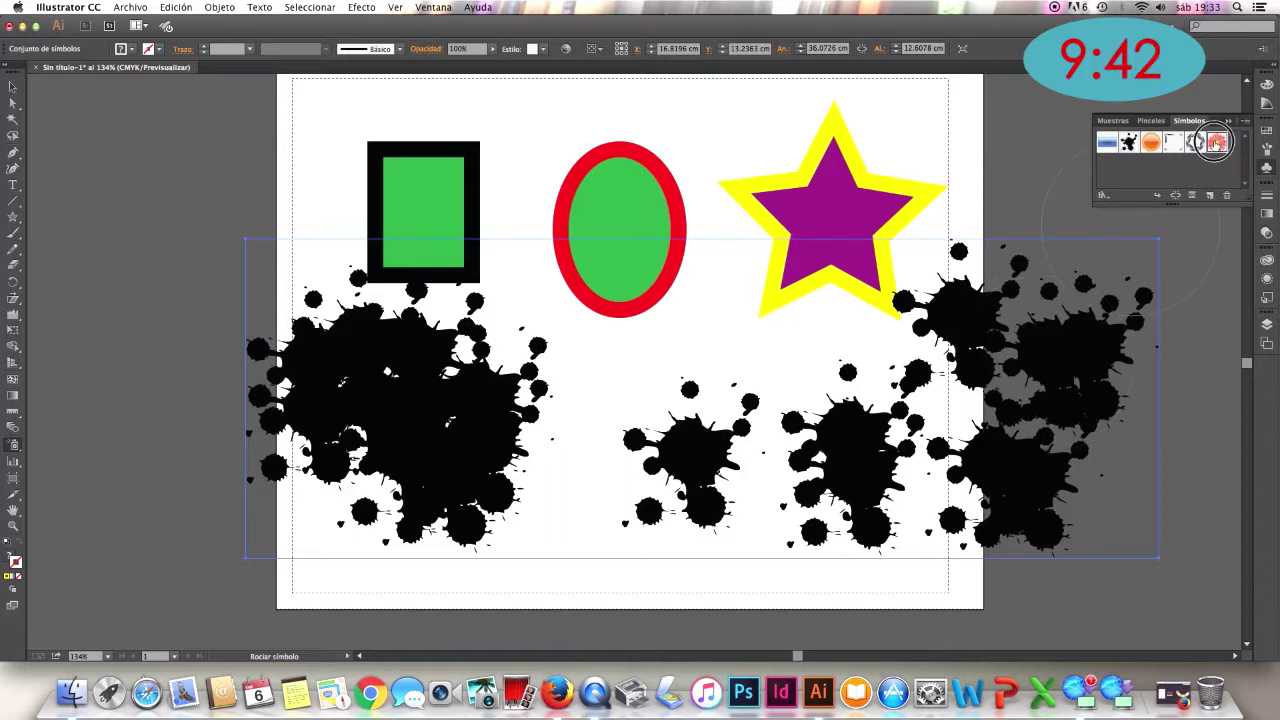
{"action": "left_click", "coordinate": [218, 268]}
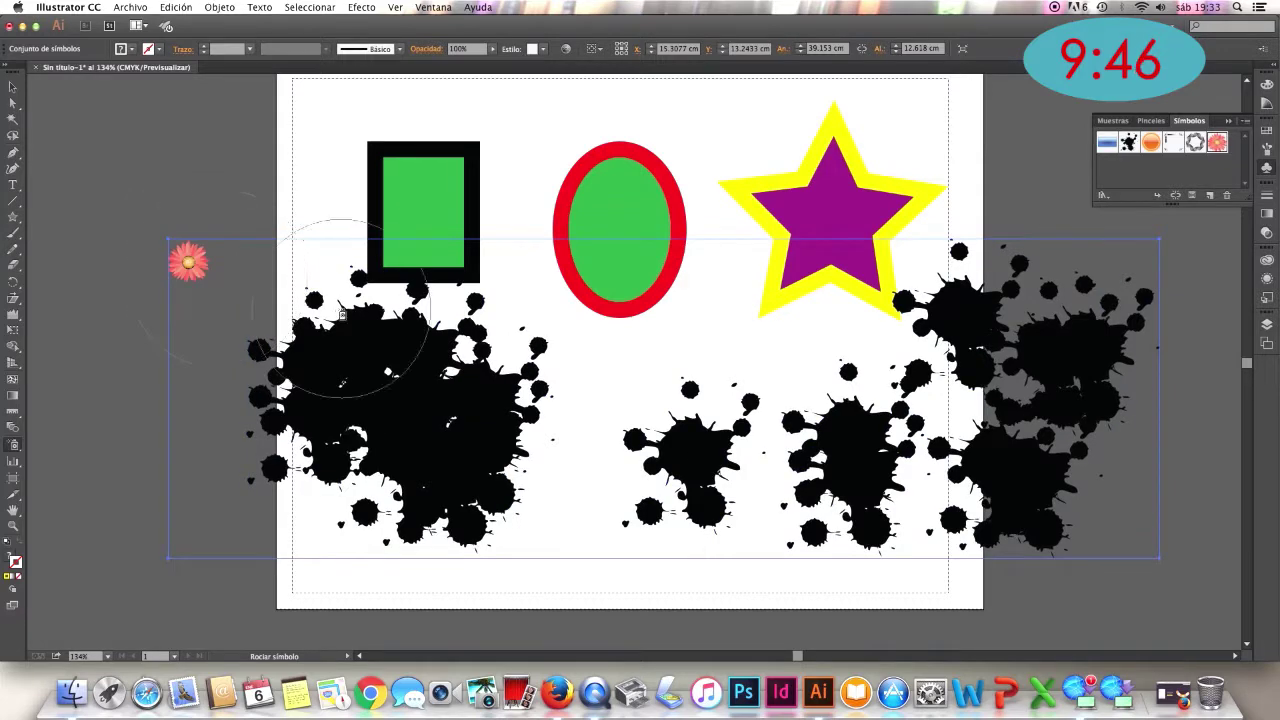
{"action": "left_click", "coordinate": [250, 282]}
{"action": "left_click", "coordinate": [134, 429]}
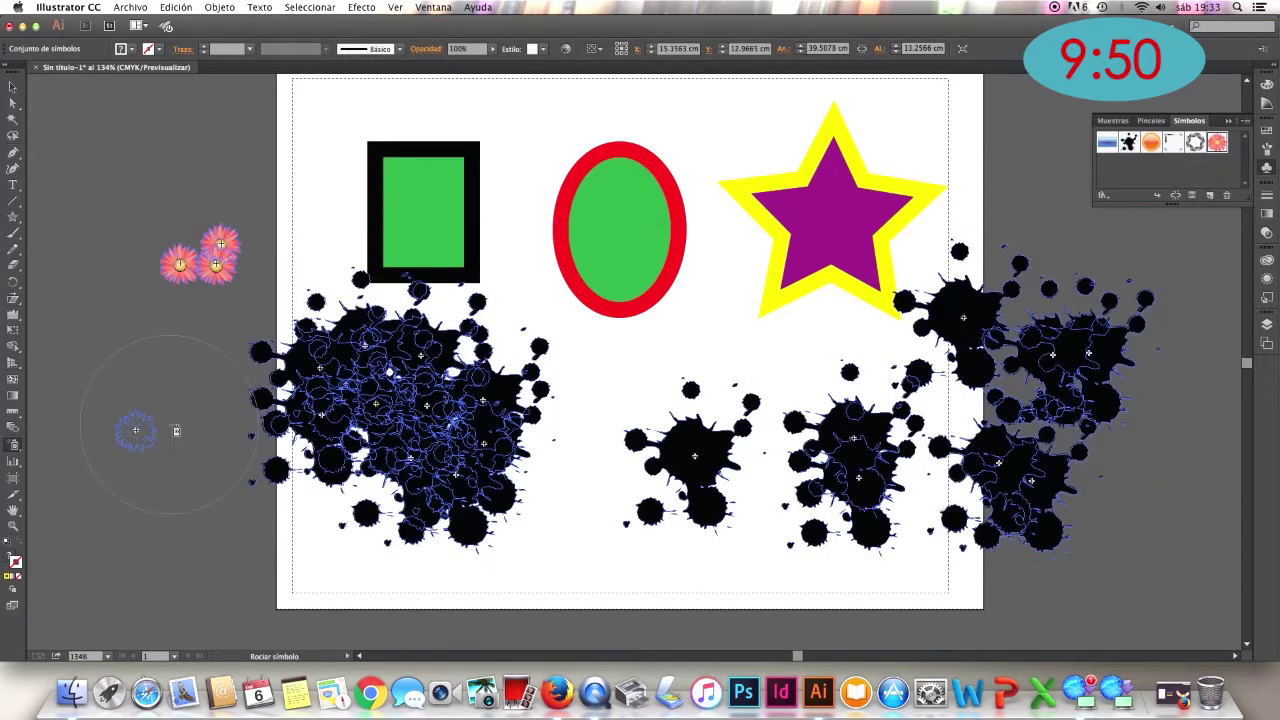
{"action": "left_click", "coordinate": [281, 540]}
{"action": "left_click", "coordinate": [615, 380]}
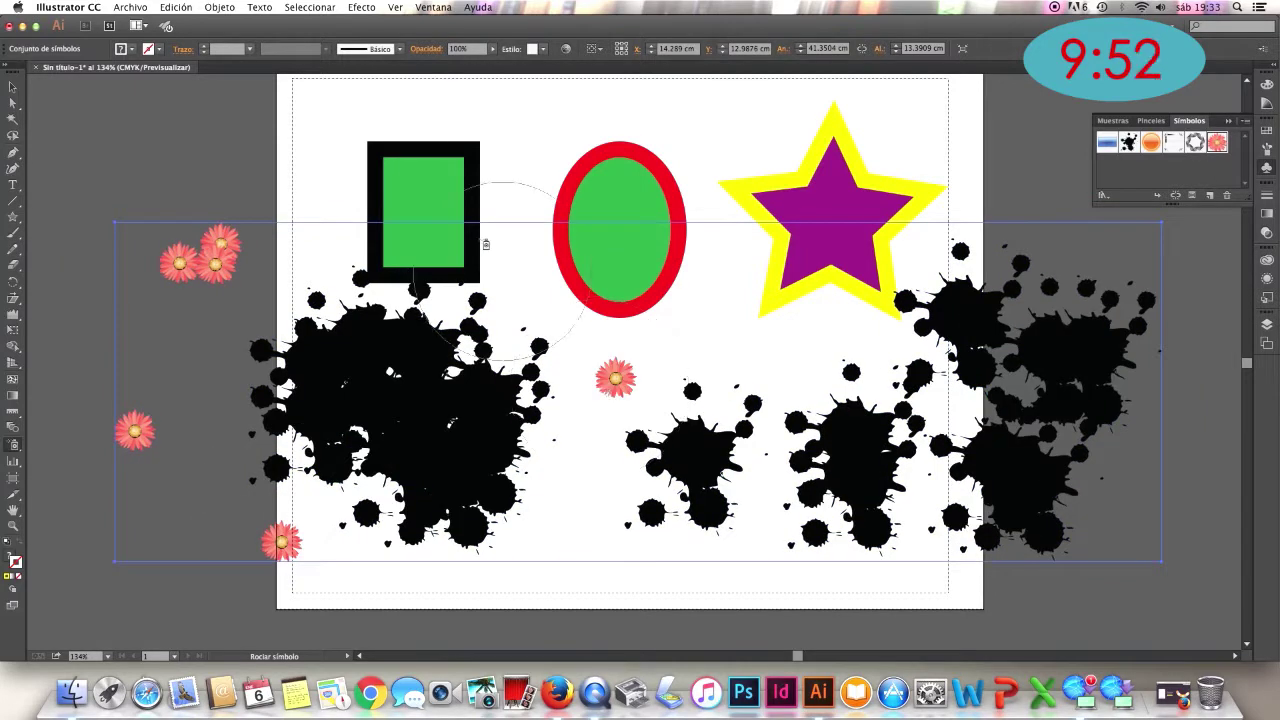
{"action": "left_click", "coordinate": [515, 252]}
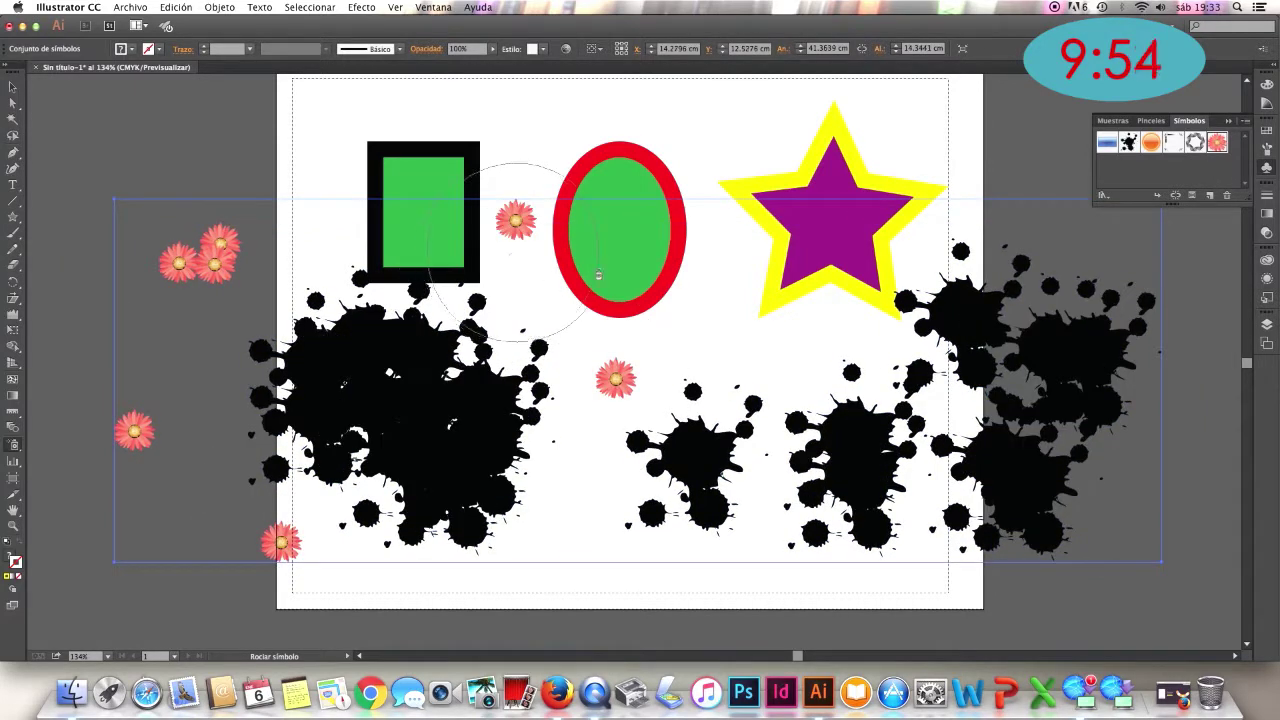
{"action": "left_click", "coordinate": [709, 310]}
{"action": "mouse_move", "coordinate": [714, 241]}
{"action": "left_mouse_down"}
{"action": "mouse_move", "coordinate": [703, 425]}
{"action": "mouse_move", "coordinate": [564, 490]}
{"action": "left_mouse_up"}
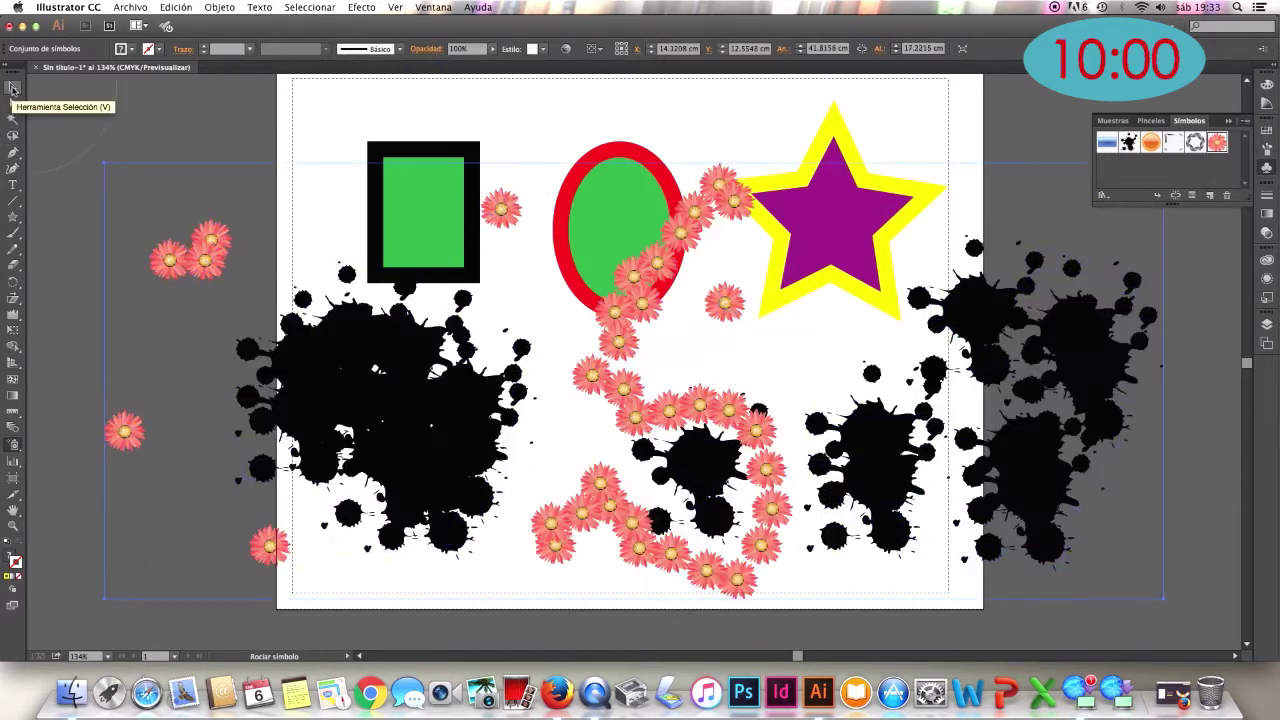
{"action": "left_click", "coordinate": [13, 87]}
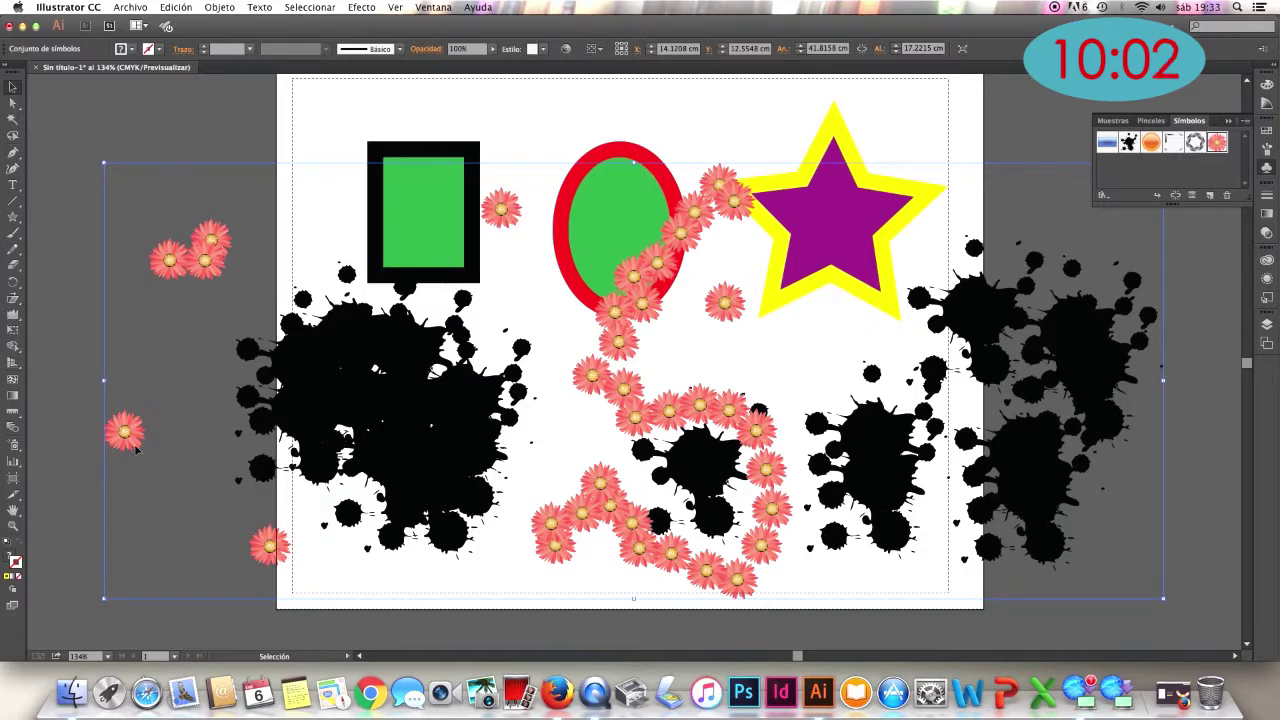
Shift, gather and enlarge the top-left flower cluster with the Symbol Shifter, Scruncher and Sizer
{"action": "left_click", "coordinate": [13, 444]}
{"action": "mouse_move", "coordinate": [200, 250]}
{"action": "left_mouse_down"}
{"action": "mouse_move", "coordinate": [228, 228]}
{"action": "mouse_move", "coordinate": [222, 270]}
{"action": "left_mouse_up"}
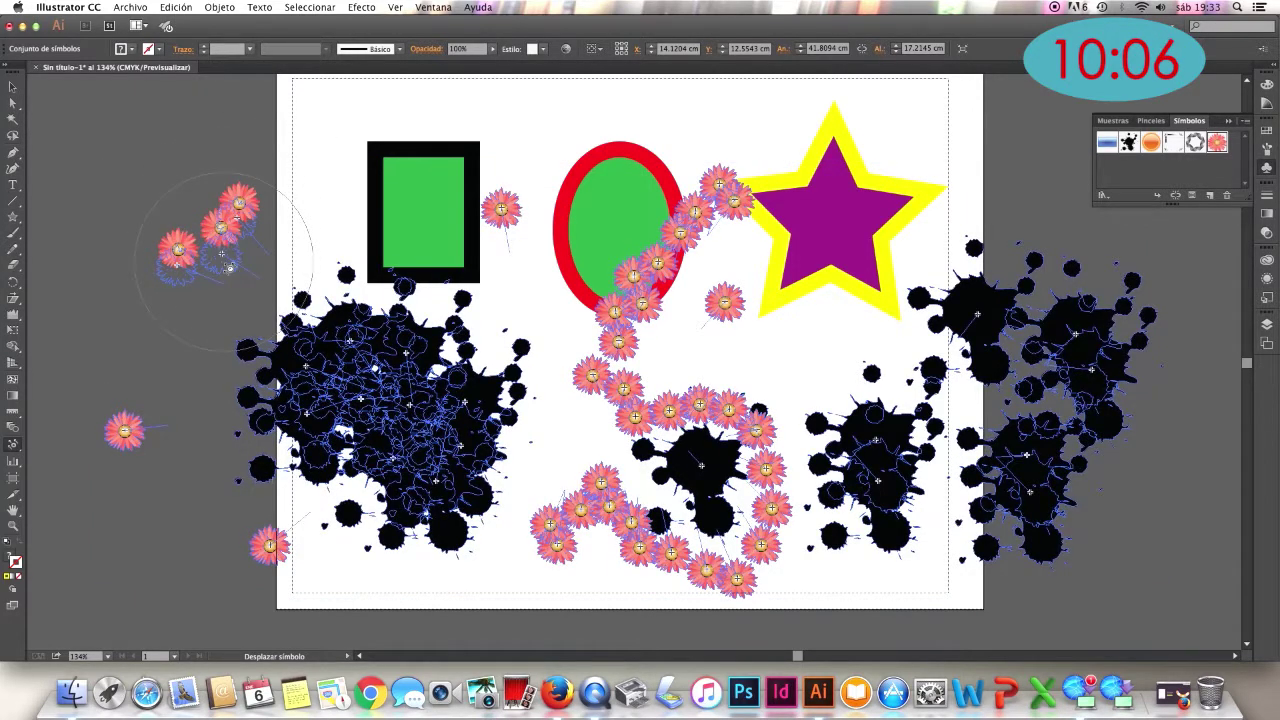
{"action": "left_click", "coordinate": [16, 446]}
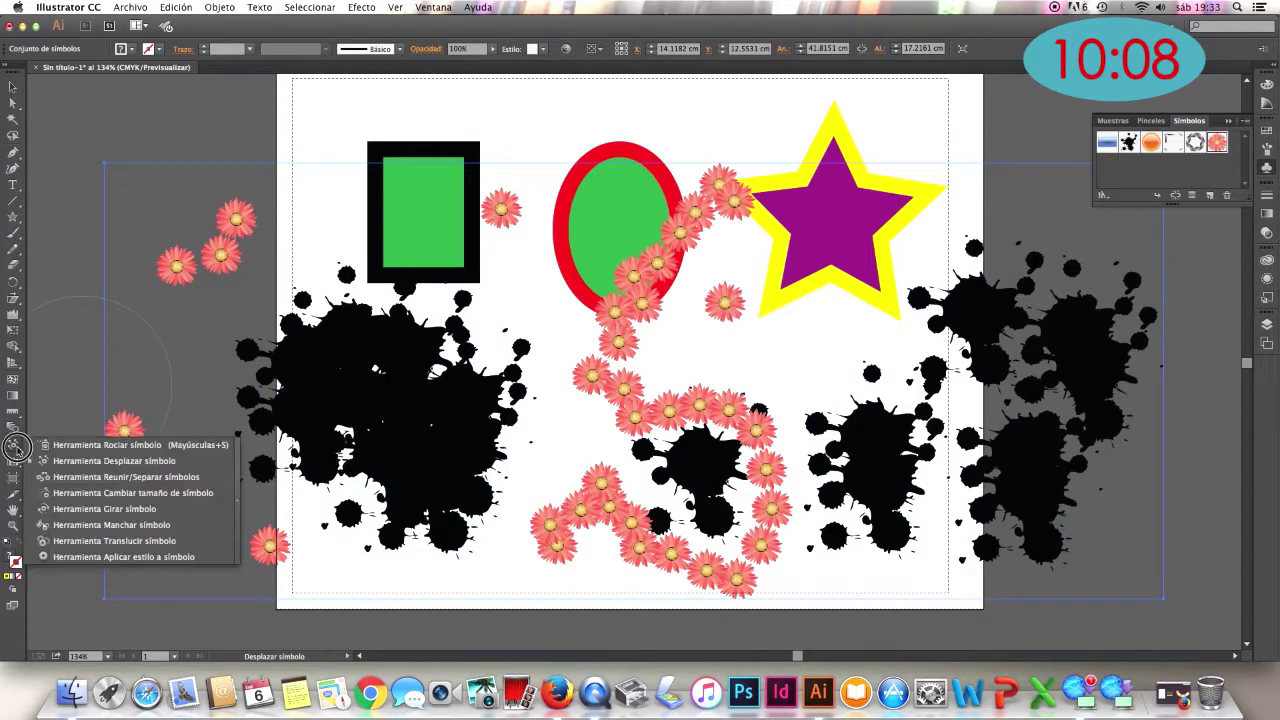
{"action": "left_click", "coordinate": [75, 477]}
{"action": "left_click_drag", "start_coordinate": [174, 271], "coordinate": [235, 237]}
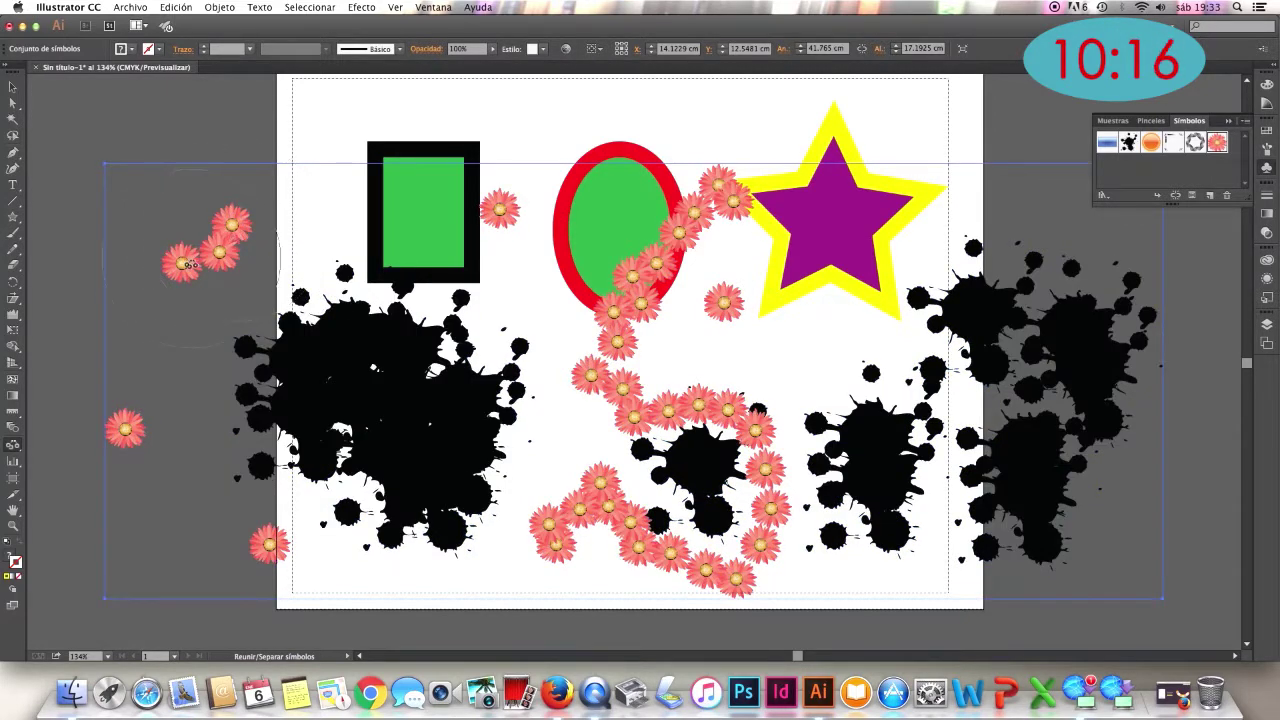
{"action": "left_click_drag", "start_coordinate": [13, 444], "coordinate": [78, 496]}
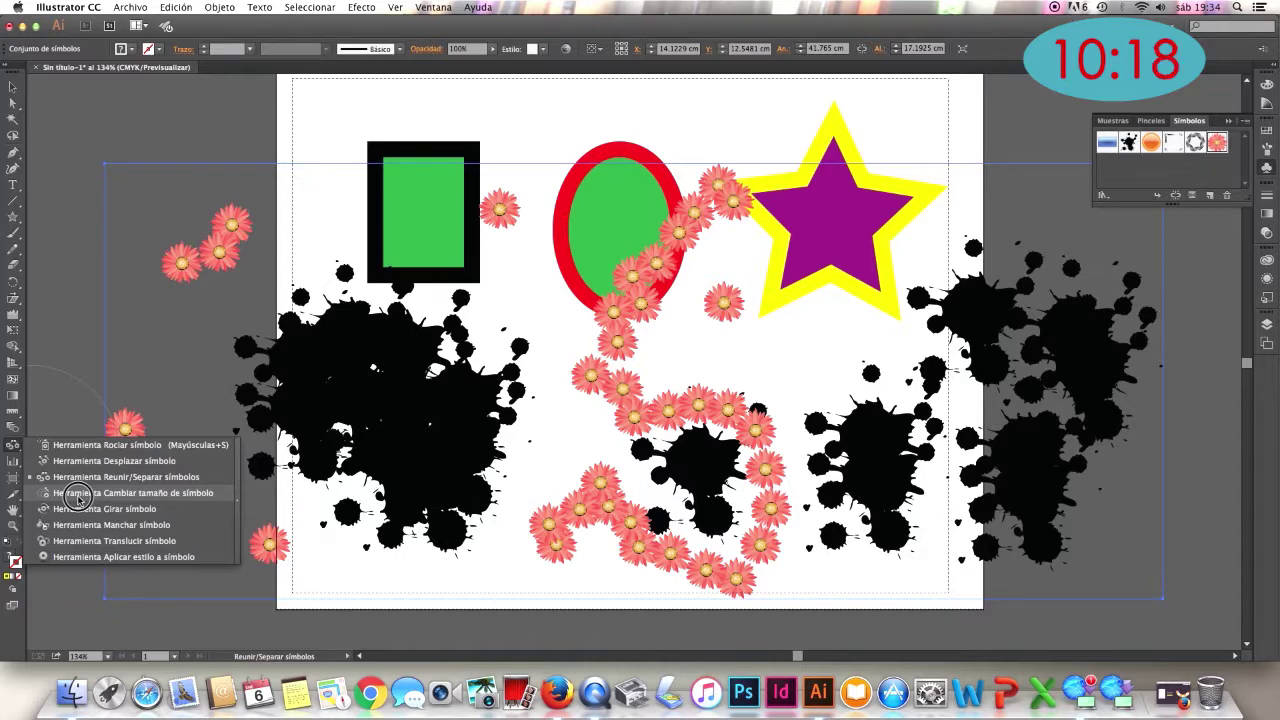
{"action": "left_click", "coordinate": [78, 496]}
{"action": "left_click_drag", "start_coordinate": [181, 262], "coordinate": [168, 150]}
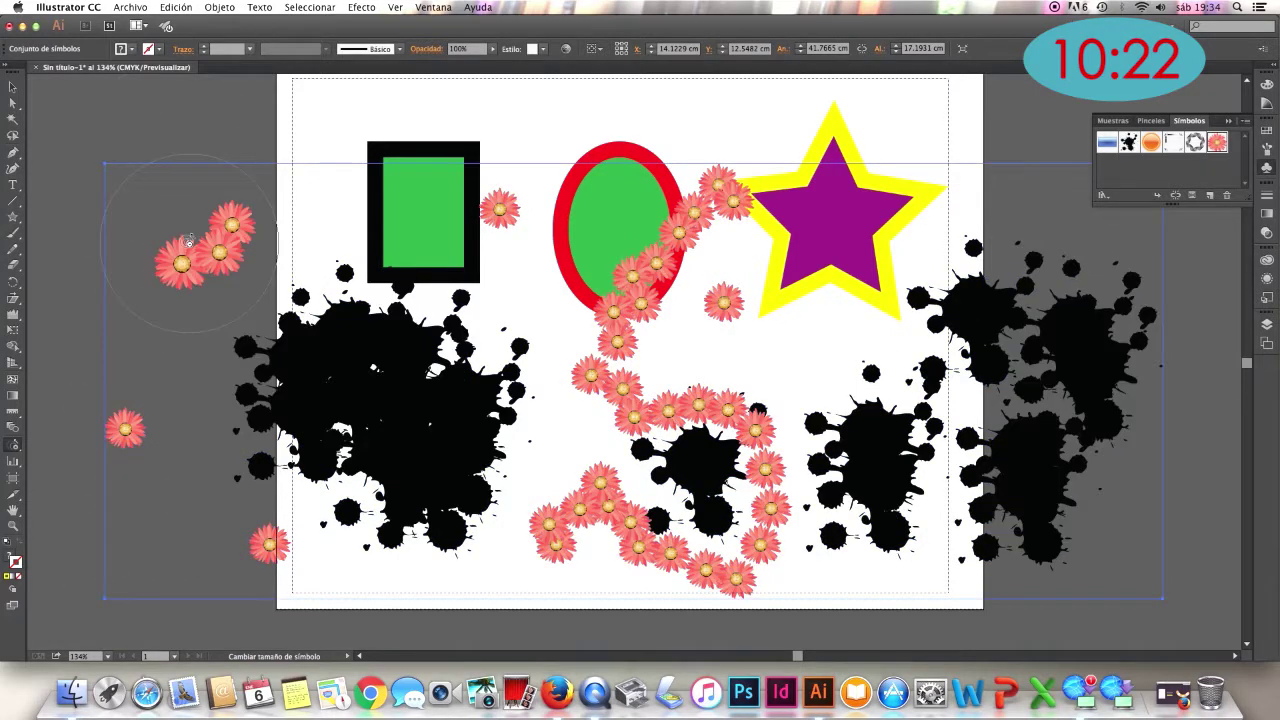
Rotate the top-left flowers with the Symbol Spinner and tint them green with the Stainer
{"action": "left_click", "coordinate": [13, 447]}
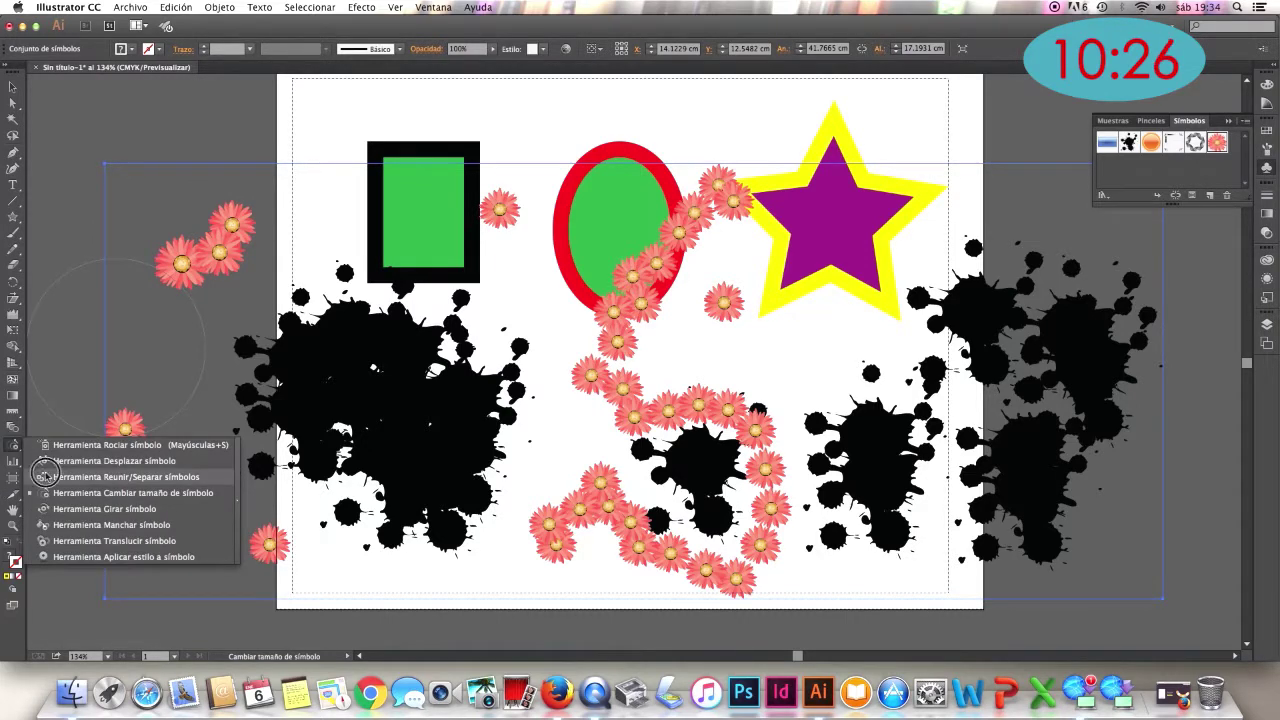
{"action": "left_click", "coordinate": [104, 508]}
{"action": "left_click_drag", "start_coordinate": [190, 250], "coordinate": [227, 267]}
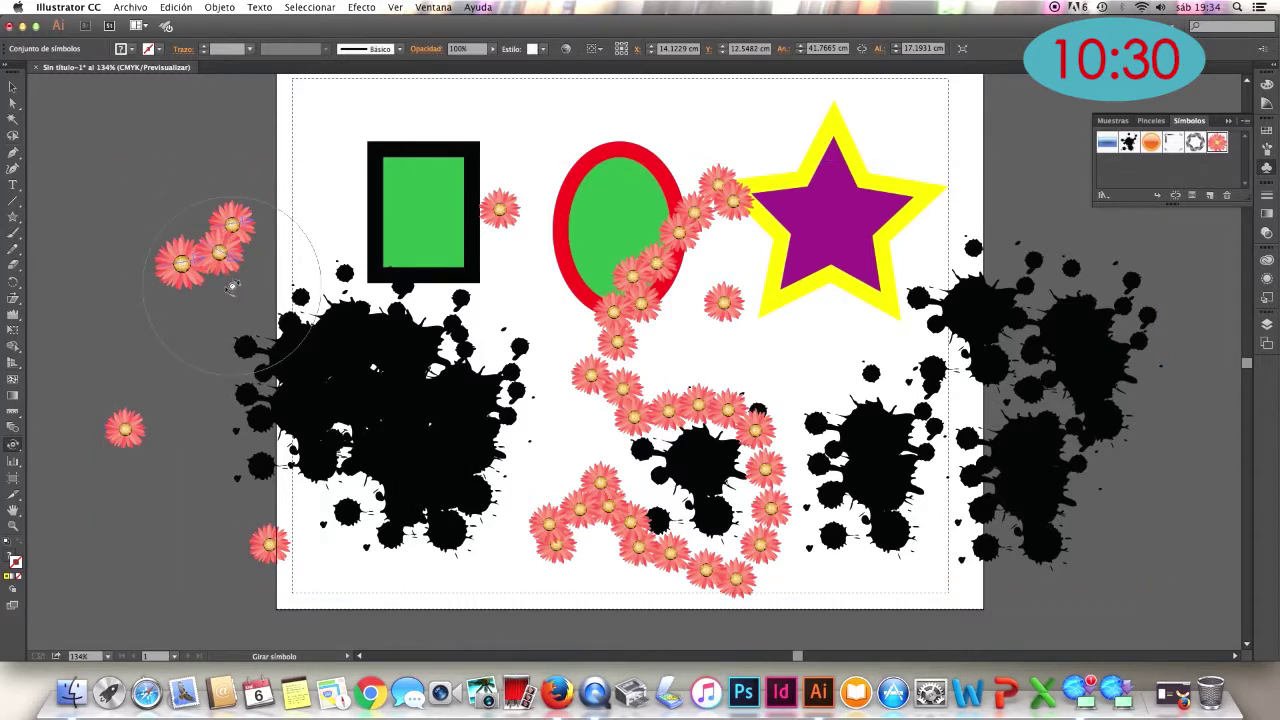
{"action": "left_click_drag", "start_coordinate": [232, 287], "coordinate": [232, 289]}
{"action": "left_click_drag", "start_coordinate": [13, 445], "coordinate": [150, 450]}
{"action": "left_click_drag", "start_coordinate": [195, 268], "coordinate": [188, 262]}
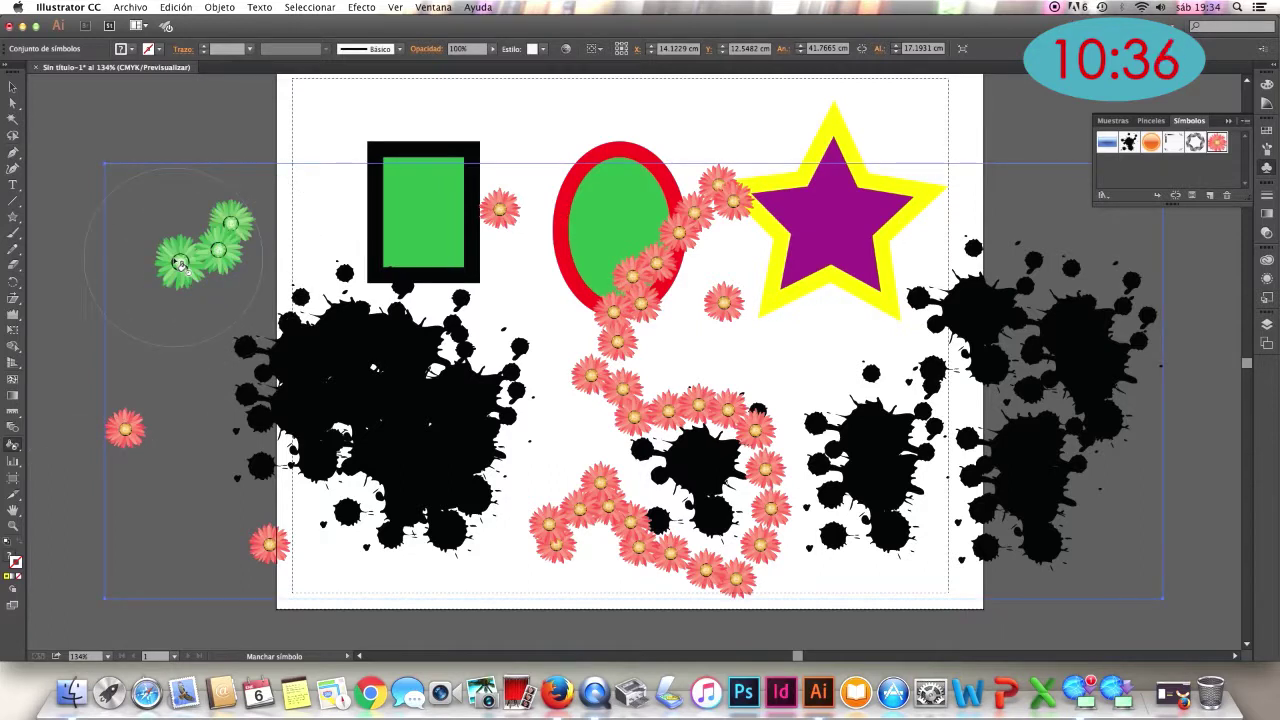
{"action": "left_click_drag", "start_coordinate": [13, 445], "coordinate": [70, 541]}
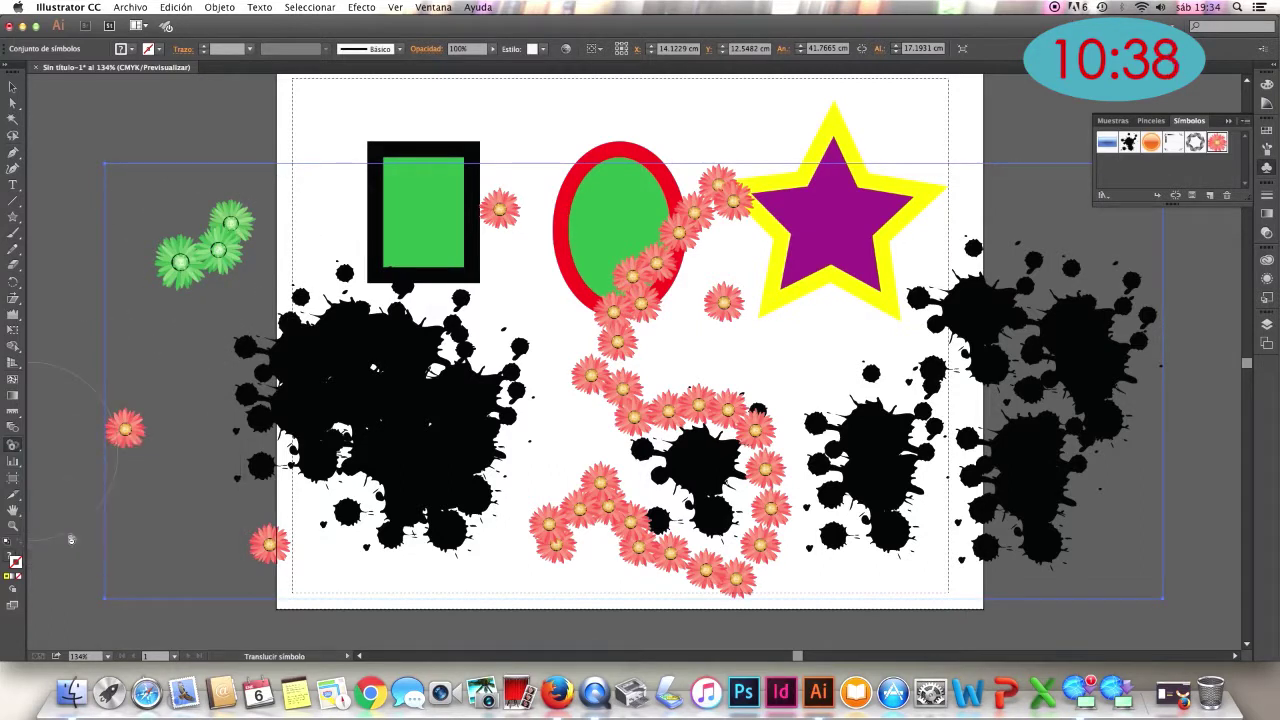
Fade the green flowers and the lone left pink flower with the Symbol Screener
{"action": "left_click_drag", "start_coordinate": [187, 263], "coordinate": [200, 303]}
{"action": "left_click_drag", "start_coordinate": [232, 230], "coordinate": [220, 245]}
{"action": "left_click_drag", "start_coordinate": [323, 366], "coordinate": [330, 378]}
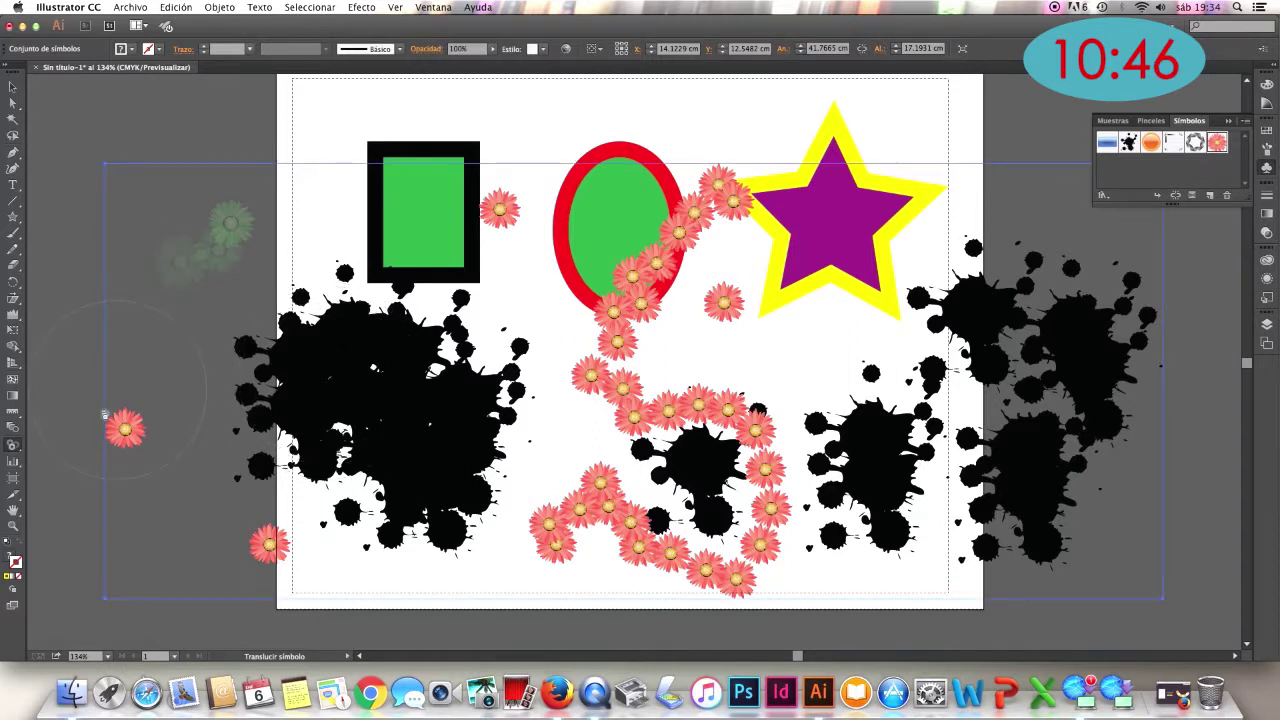
{"action": "left_click_drag", "start_coordinate": [122, 430], "coordinate": [126, 432]}
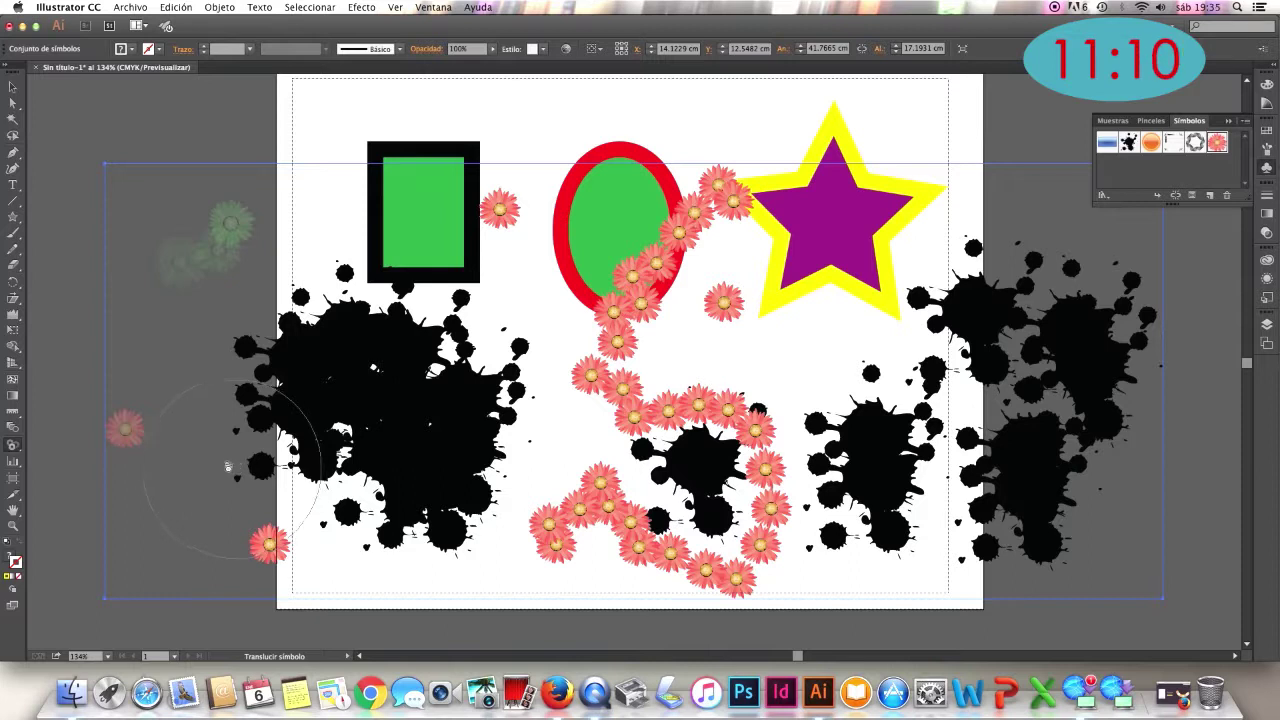
Switch to the Symbol Styler tool and dismiss the warning to choose a style first
{"action": "left_click", "coordinate": [12, 447]}
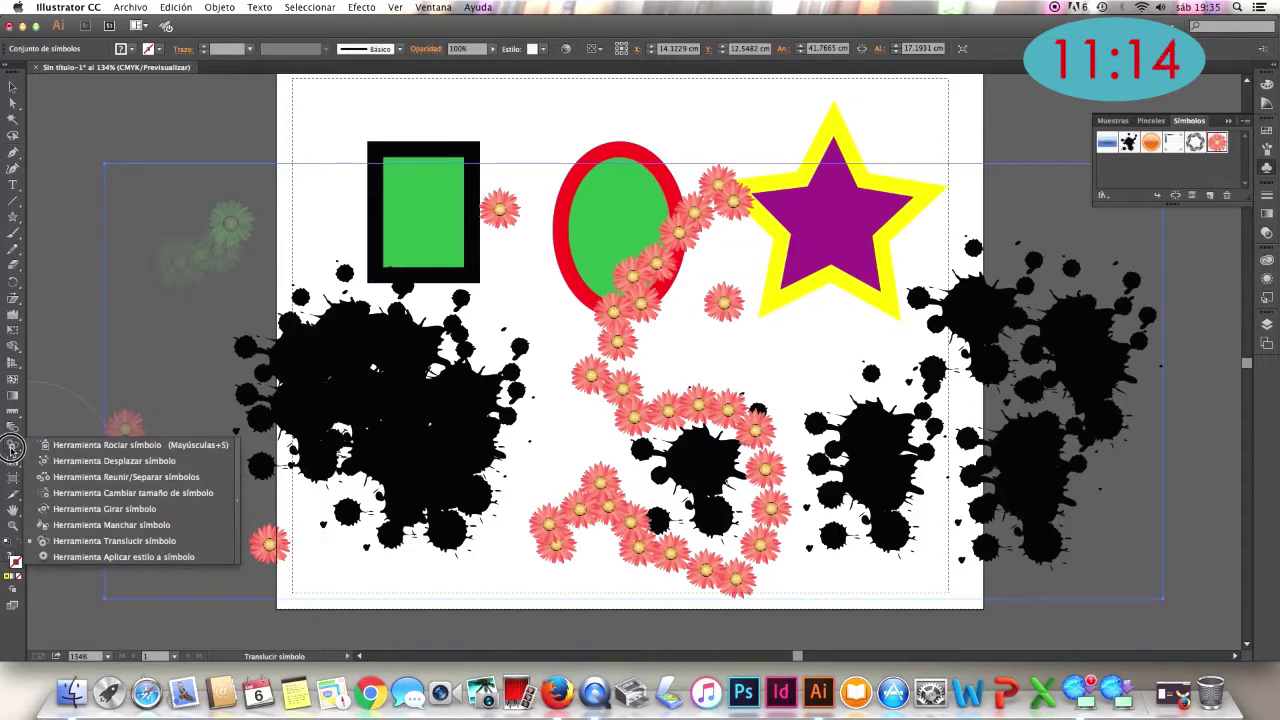
{"action": "left_click", "coordinate": [81, 557]}
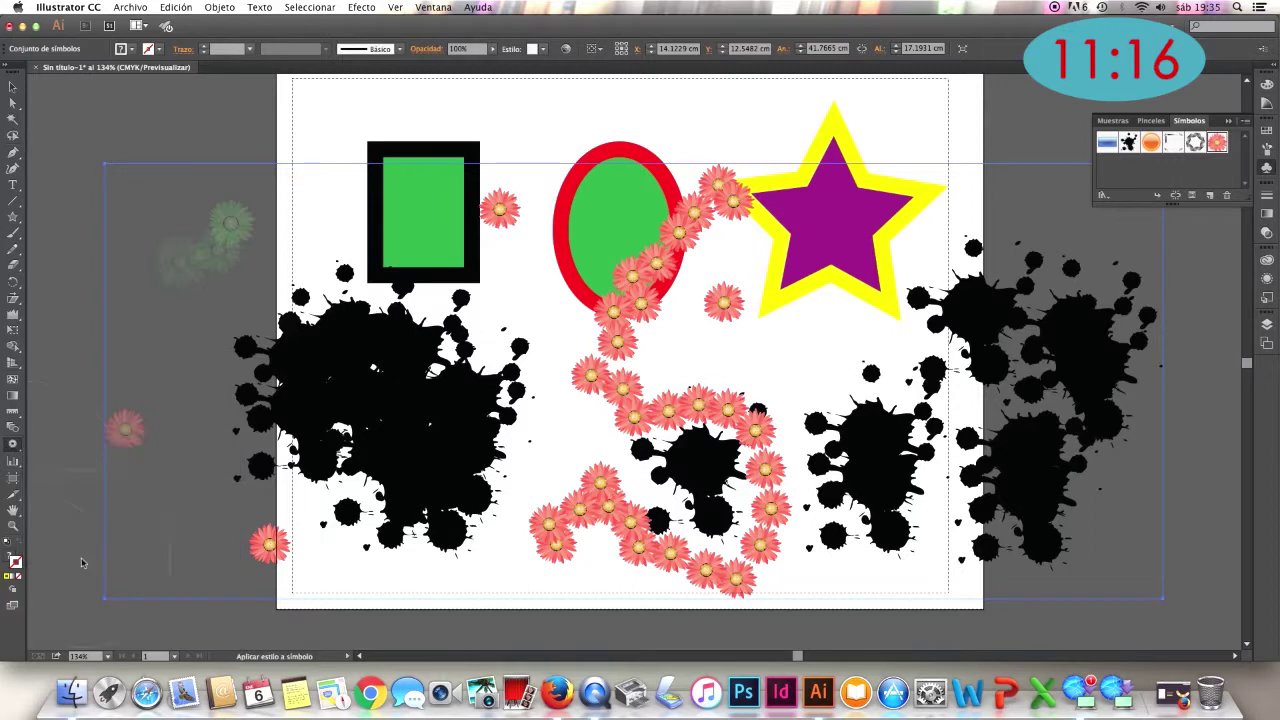
{"action": "left_click", "coordinate": [353, 367]}
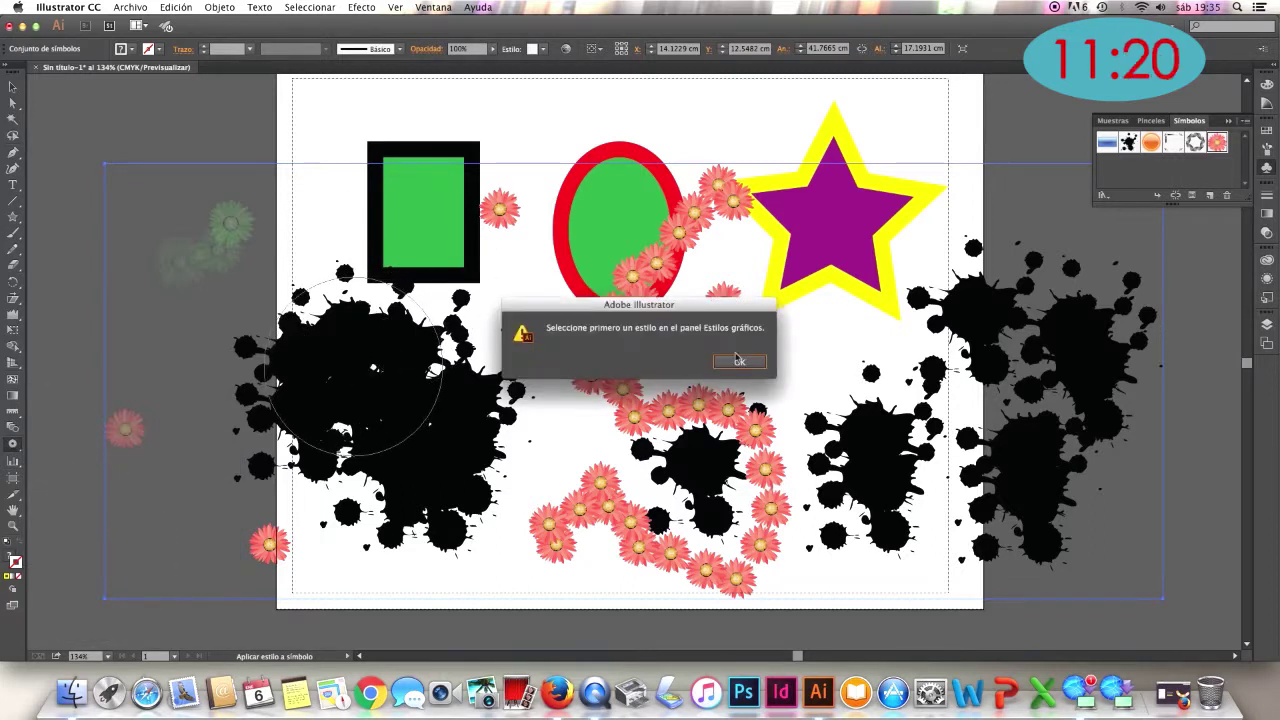
{"action": "left_click", "coordinate": [725, 363]}
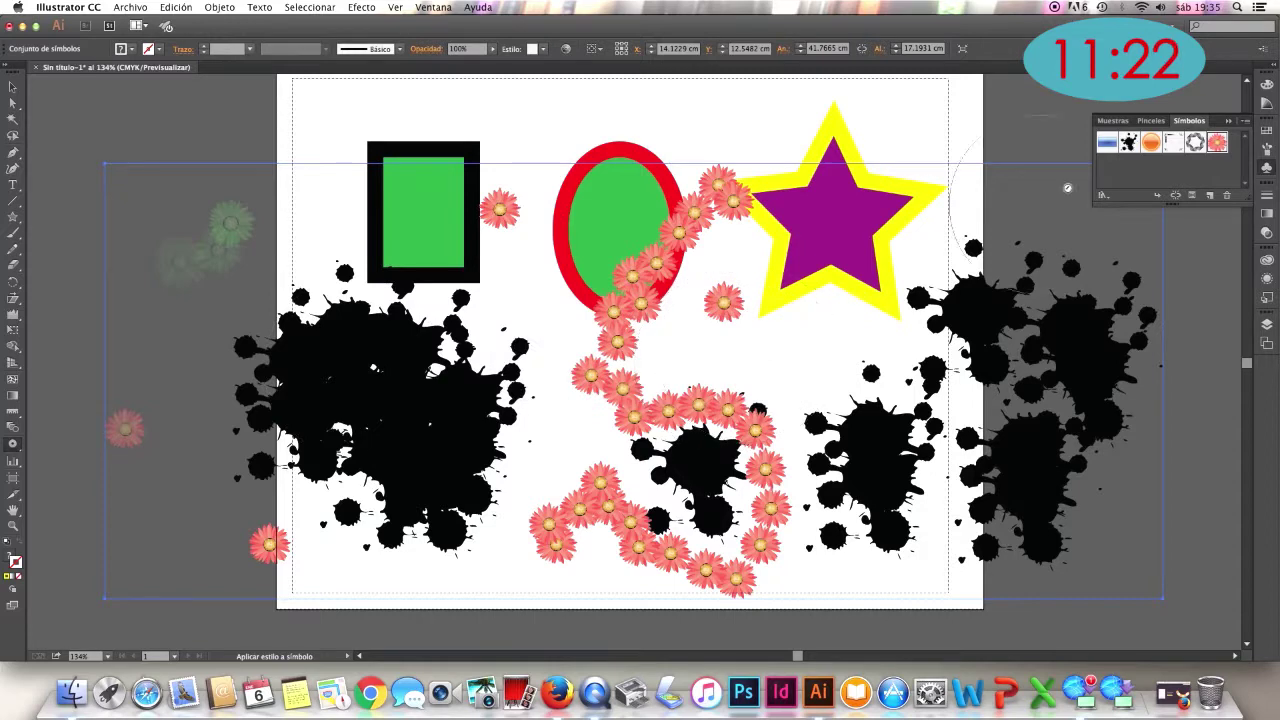
Apply the yellow-green leafy graphic style from Graphic Styles, then delete all the artwork
{"action": "left_click", "coordinate": [1150, 120]}
{"action": "left_click", "coordinate": [433, 7]}
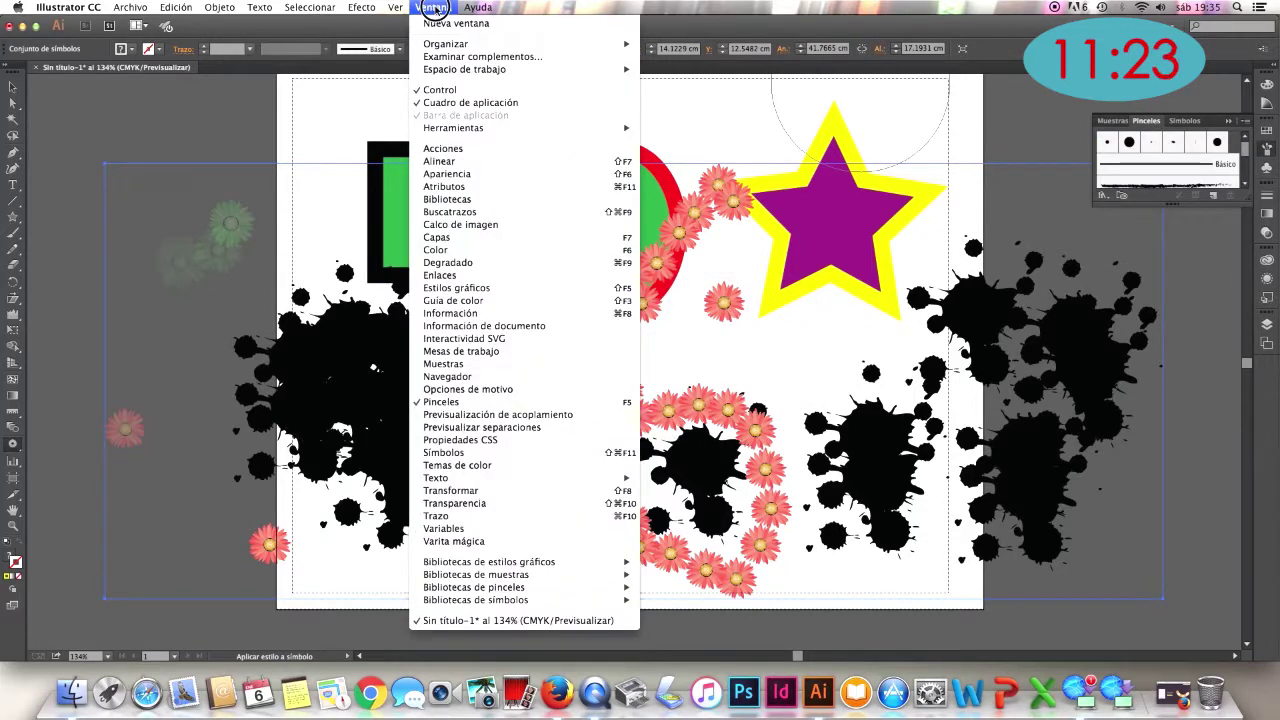
{"action": "left_click", "coordinate": [474, 288]}
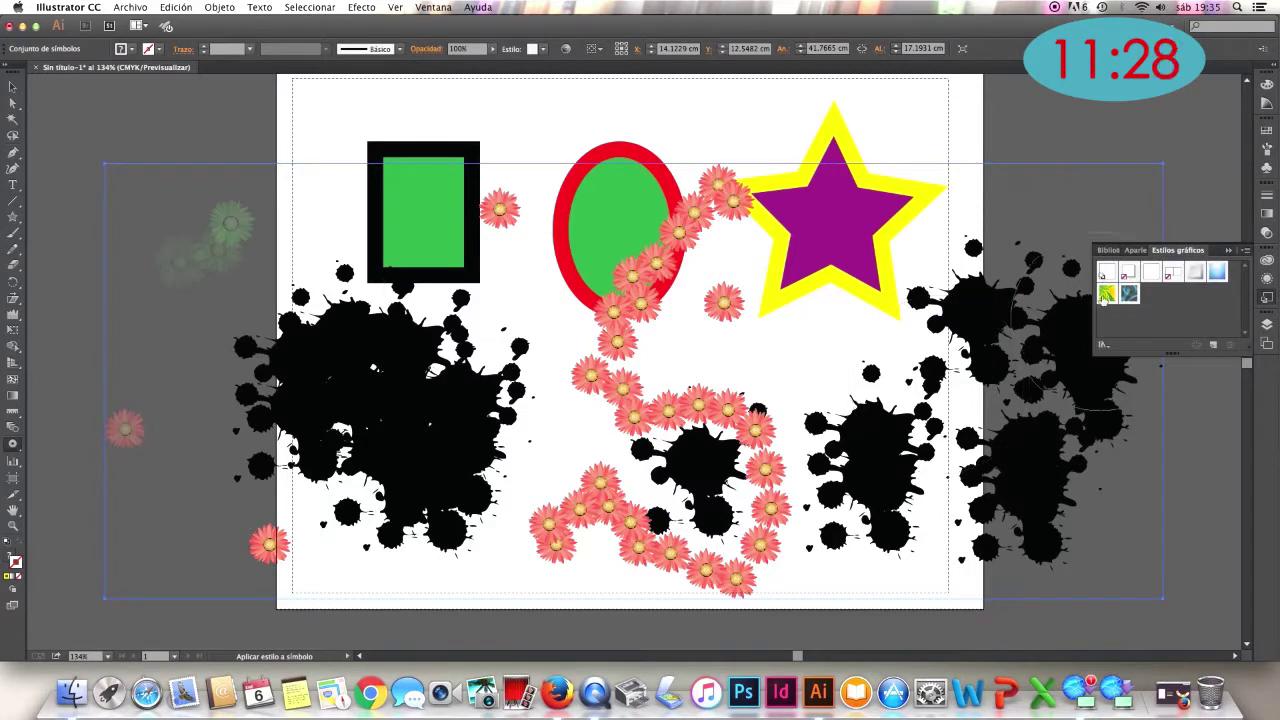
{"action": "left_click", "coordinate": [1106, 294]}
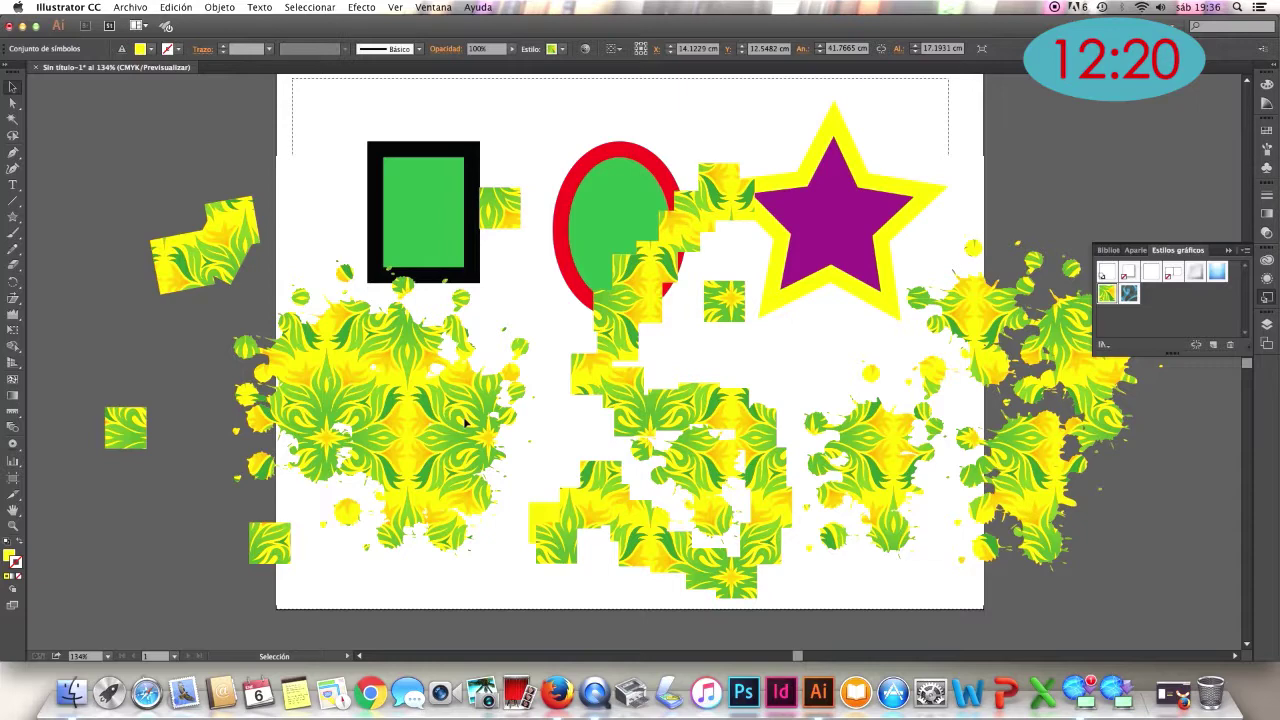
{"action": "key", "text": "Delete"}
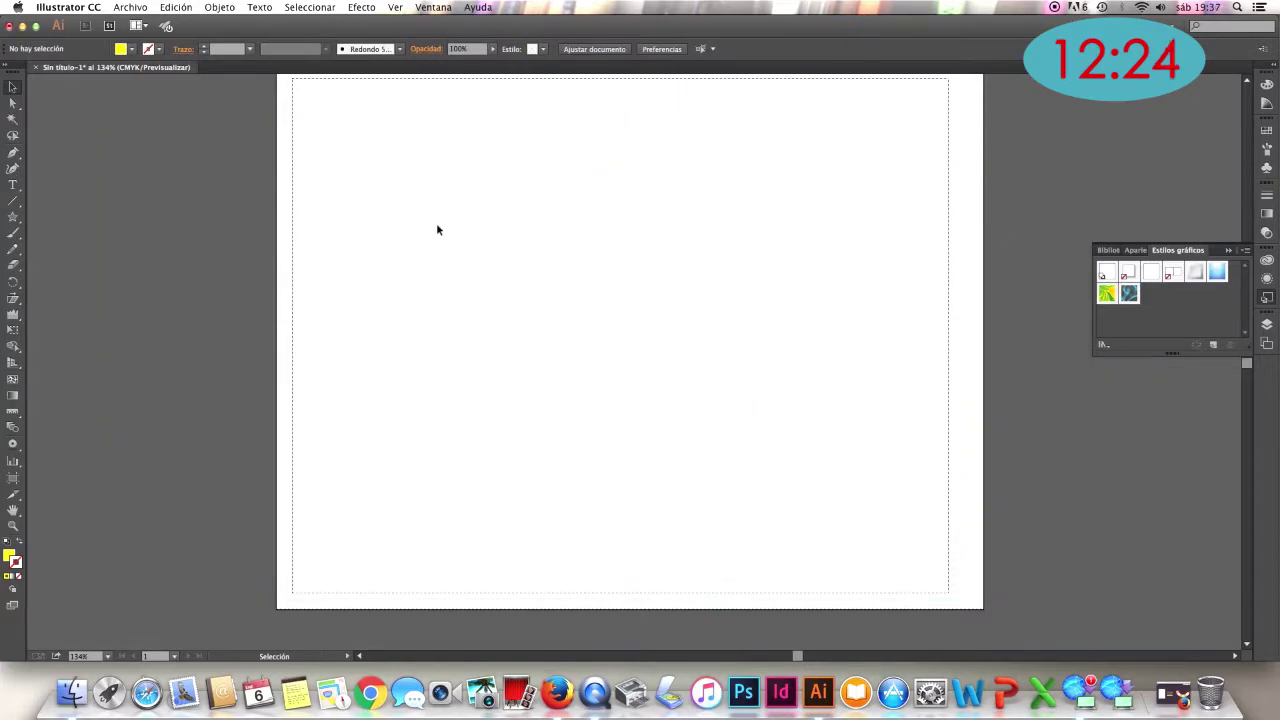
{"action": "scroll", "coordinate": [438, 232], "scroll_direction": "up", "scroll_amount": 1}
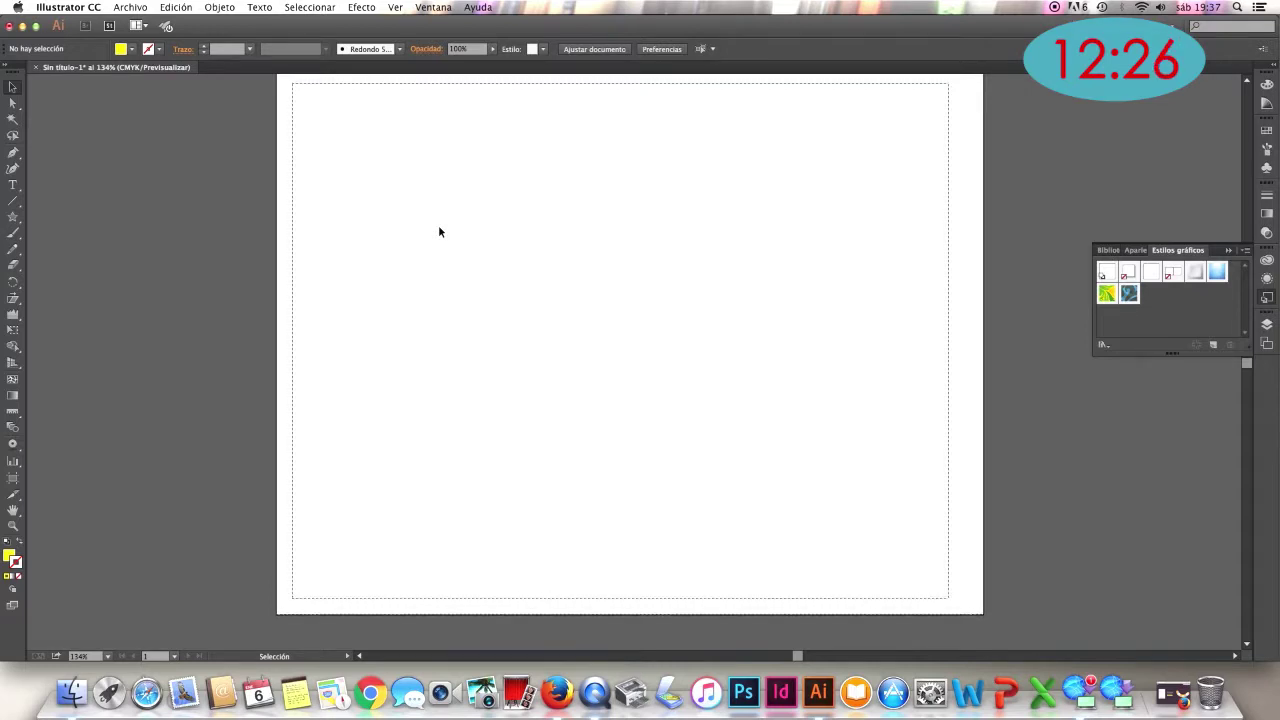
{"action": "scroll", "coordinate": [438, 232], "scroll_direction": "up", "scroll_amount": 1}
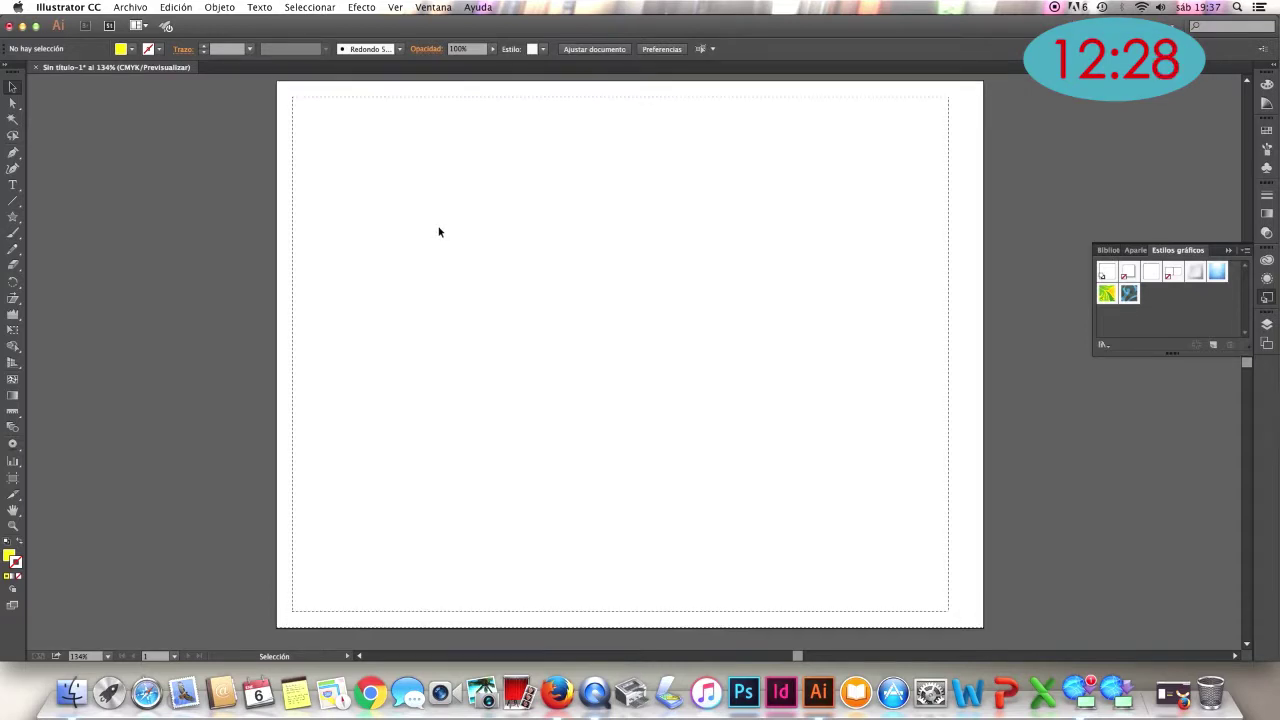
{"action": "left_click", "coordinate": [13, 479]}
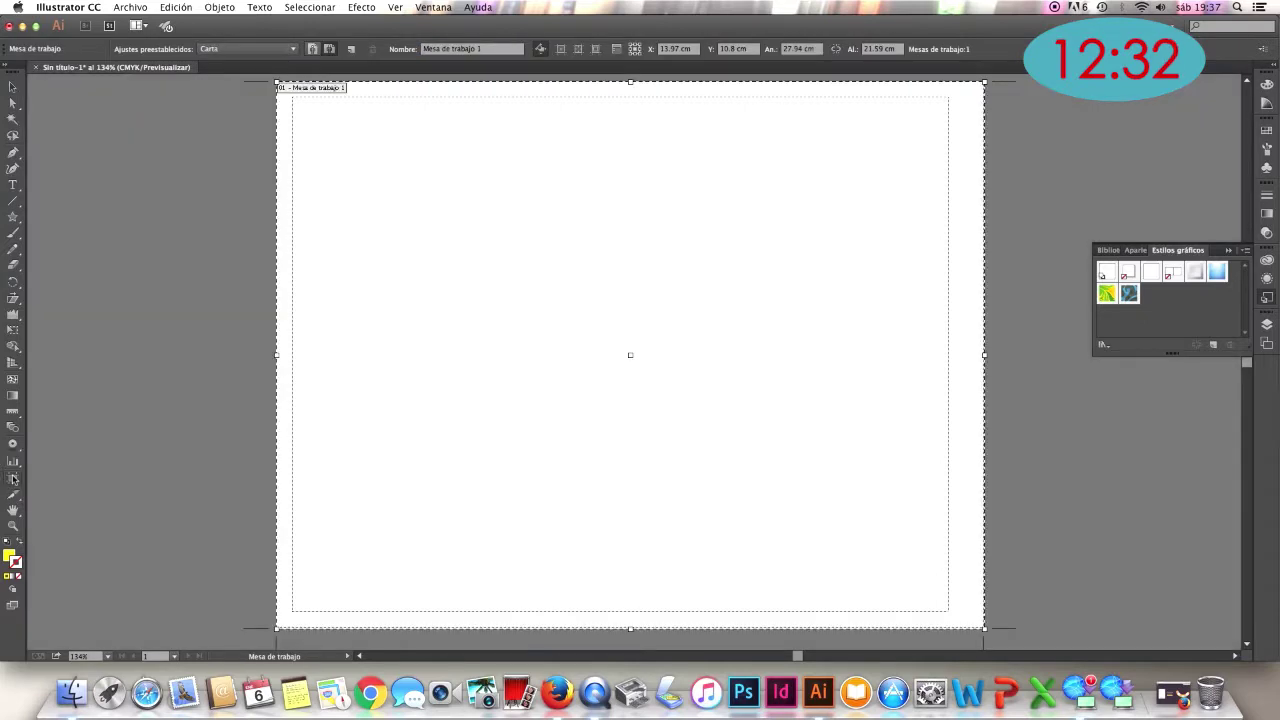
{"action": "left_click_drag", "start_coordinate": [298, 355], "coordinate": [292, 355]}
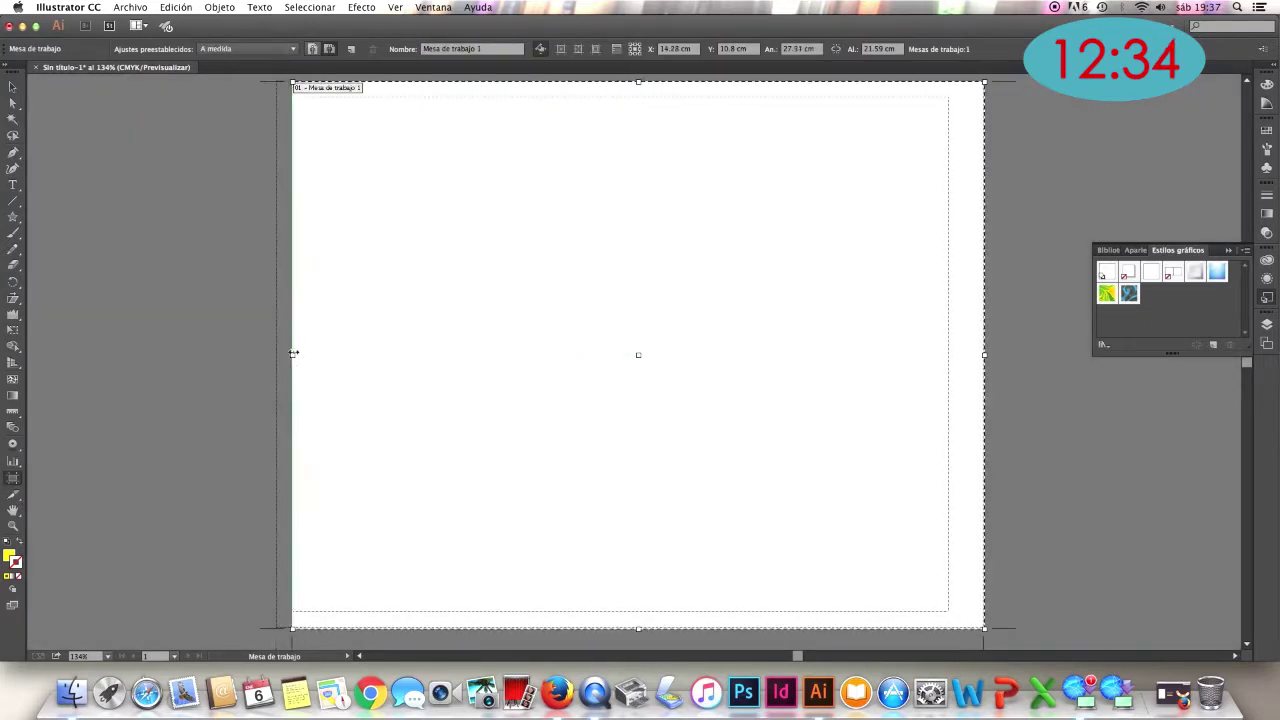
{"action": "left_click_drag", "start_coordinate": [984, 355], "coordinate": [948, 357]}
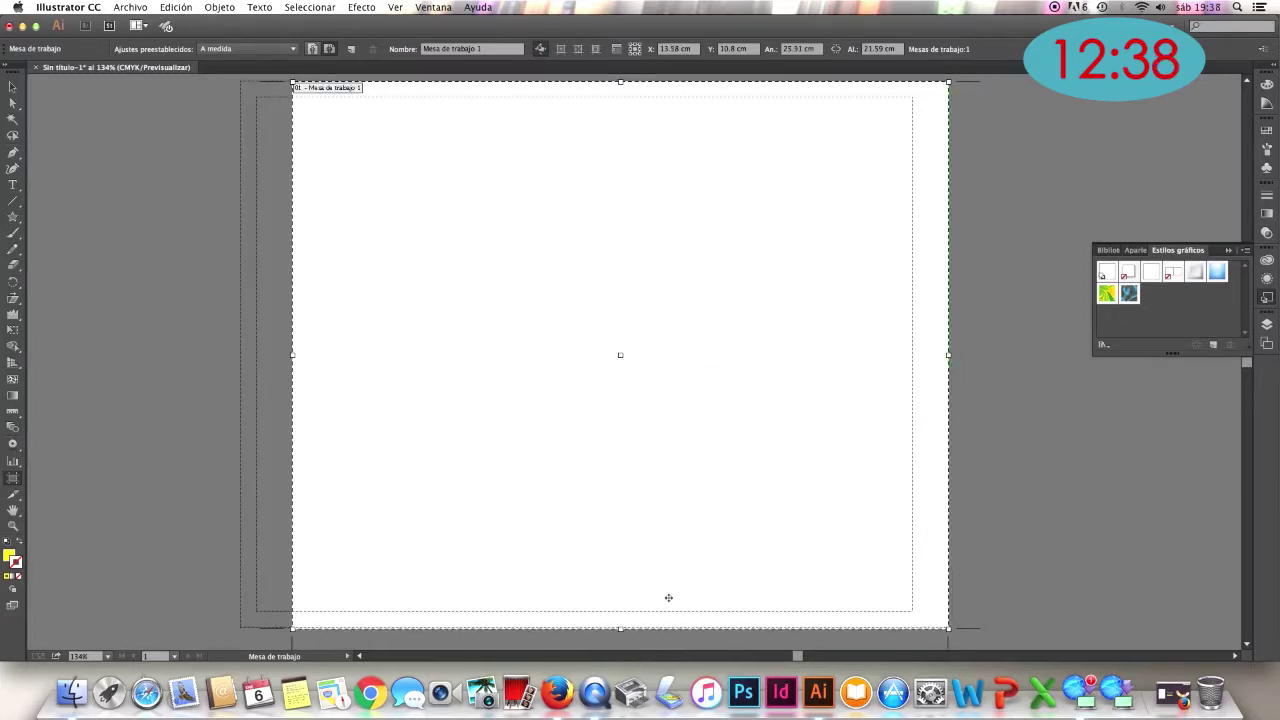
{"action": "left_click_drag", "start_coordinate": [621, 632], "coordinate": [622, 475]}
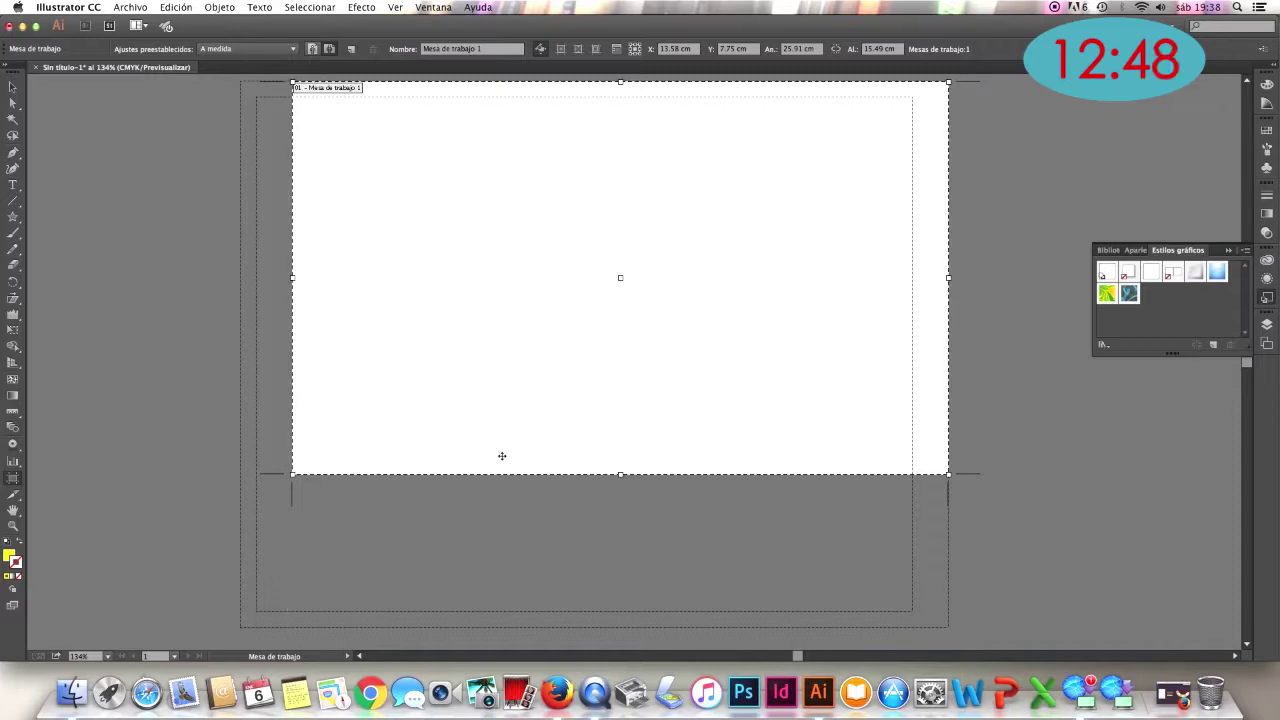
{"action": "key", "text": "super+z"}
{"action": "key", "text": "super+z"}
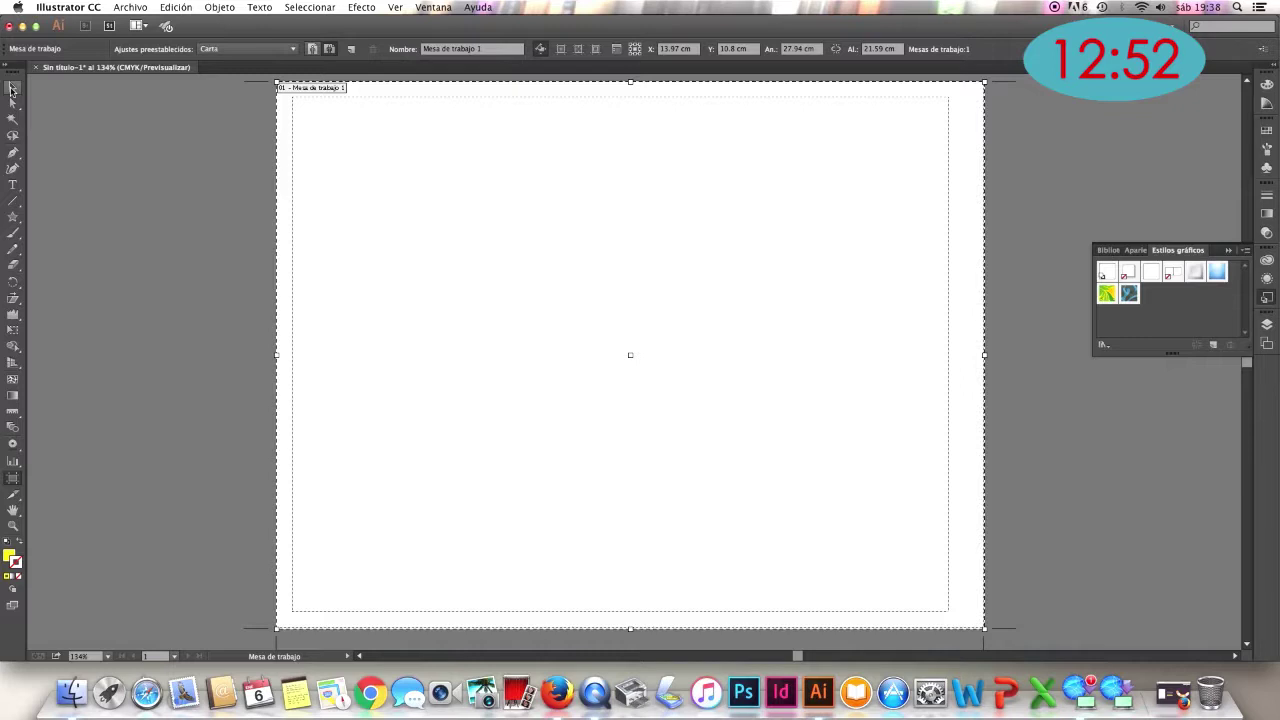
{"action": "left_click", "coordinate": [12, 88]}
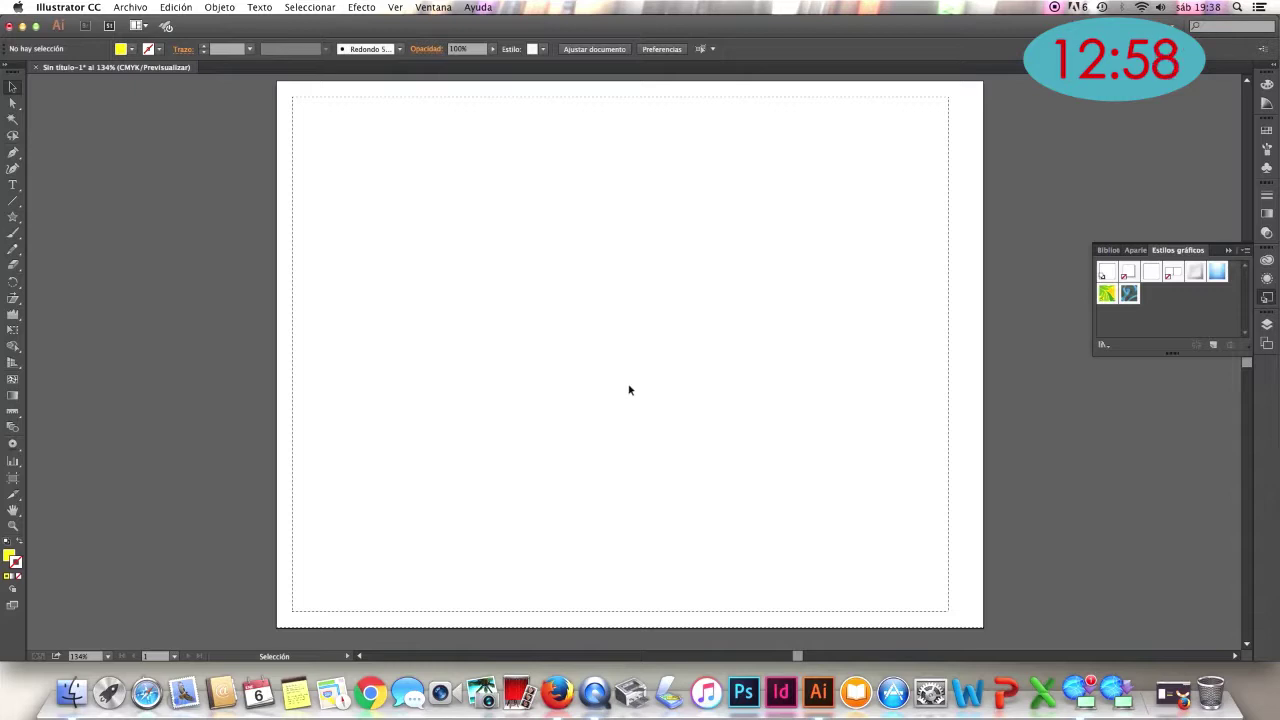
Draw a rectangle over the printable area with the green floral graphic style
{"action": "left_click", "coordinate": [14, 500]}
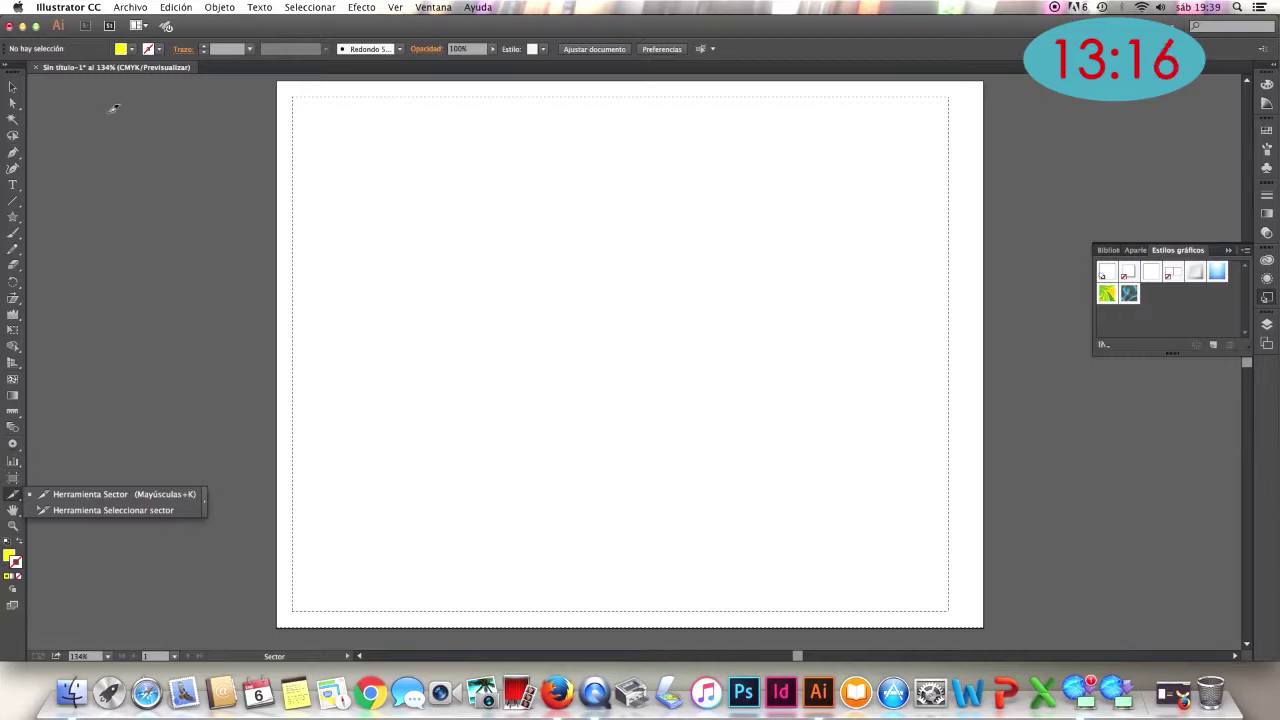
{"action": "left_click", "coordinate": [12, 87]}
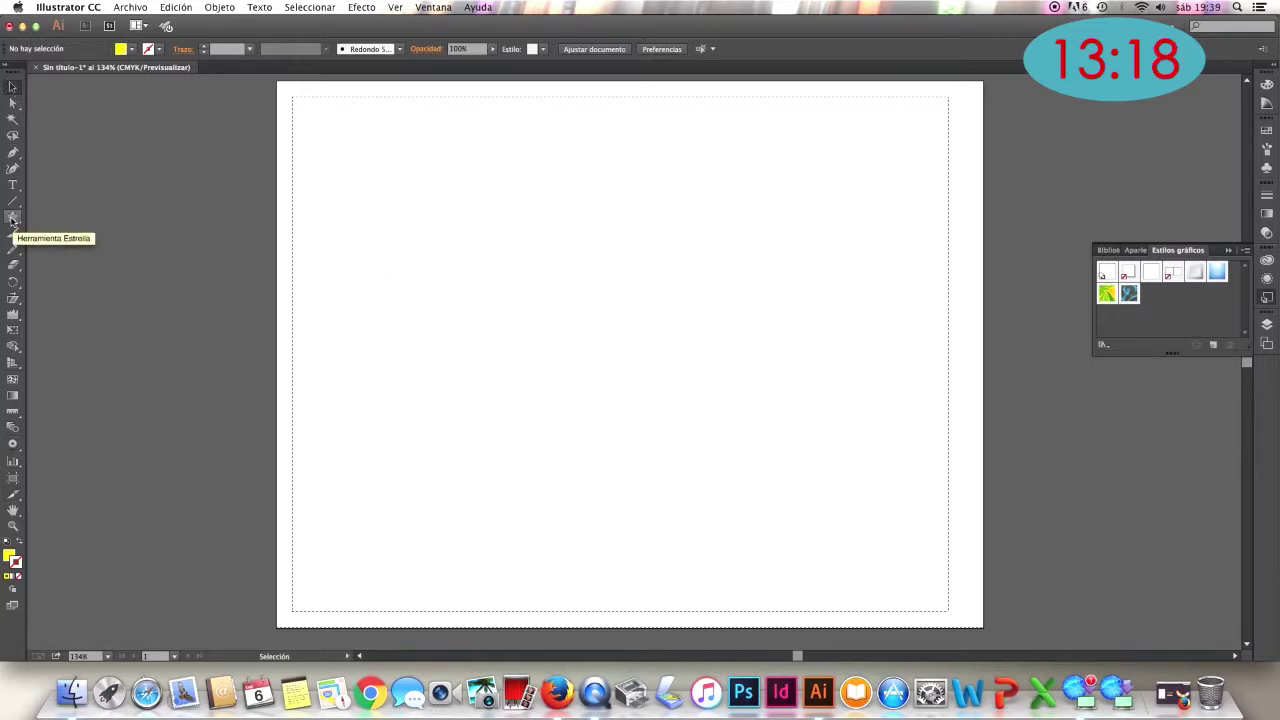
{"action": "left_click_drag", "start_coordinate": [13, 218], "coordinate": [60, 217]}
{"action": "mouse_move", "coordinate": [292, 97]}
{"action": "left_mouse_down"}
{"action": "mouse_move", "coordinate": [437, 385]}
{"action": "mouse_move", "coordinate": [947, 610]}
{"action": "left_mouse_up"}
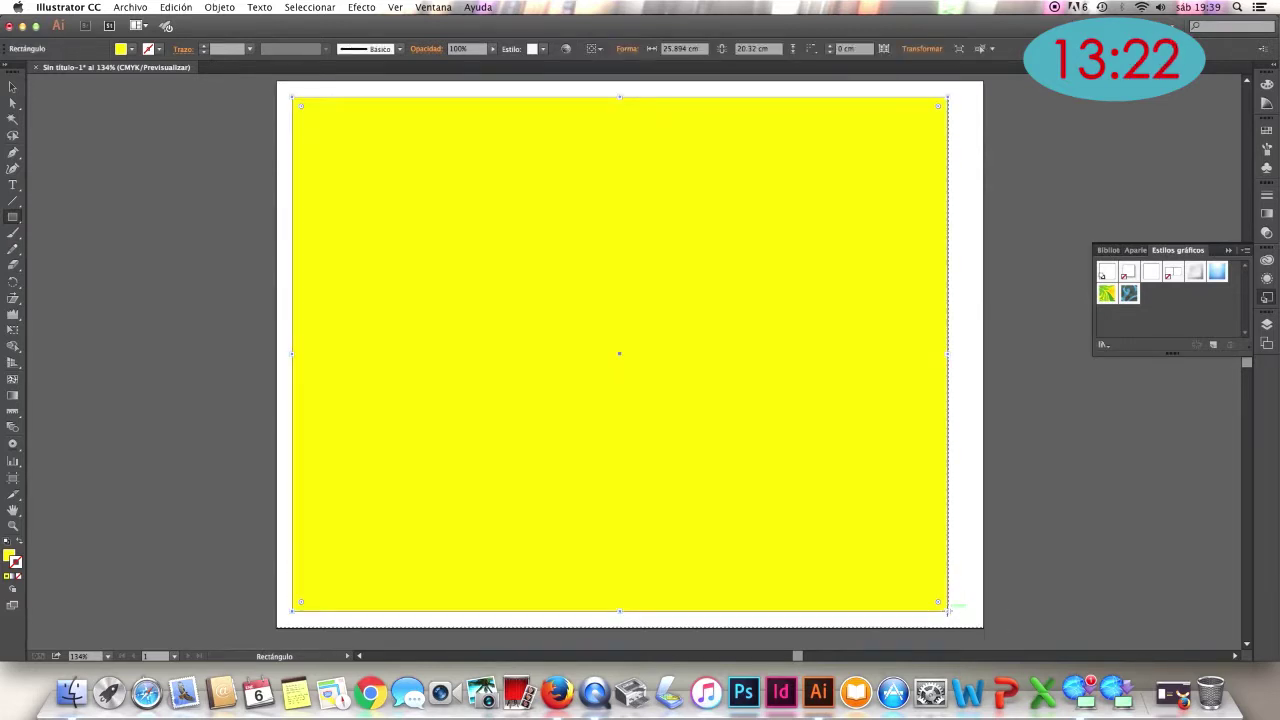
{"action": "left_click", "coordinate": [1106, 293]}
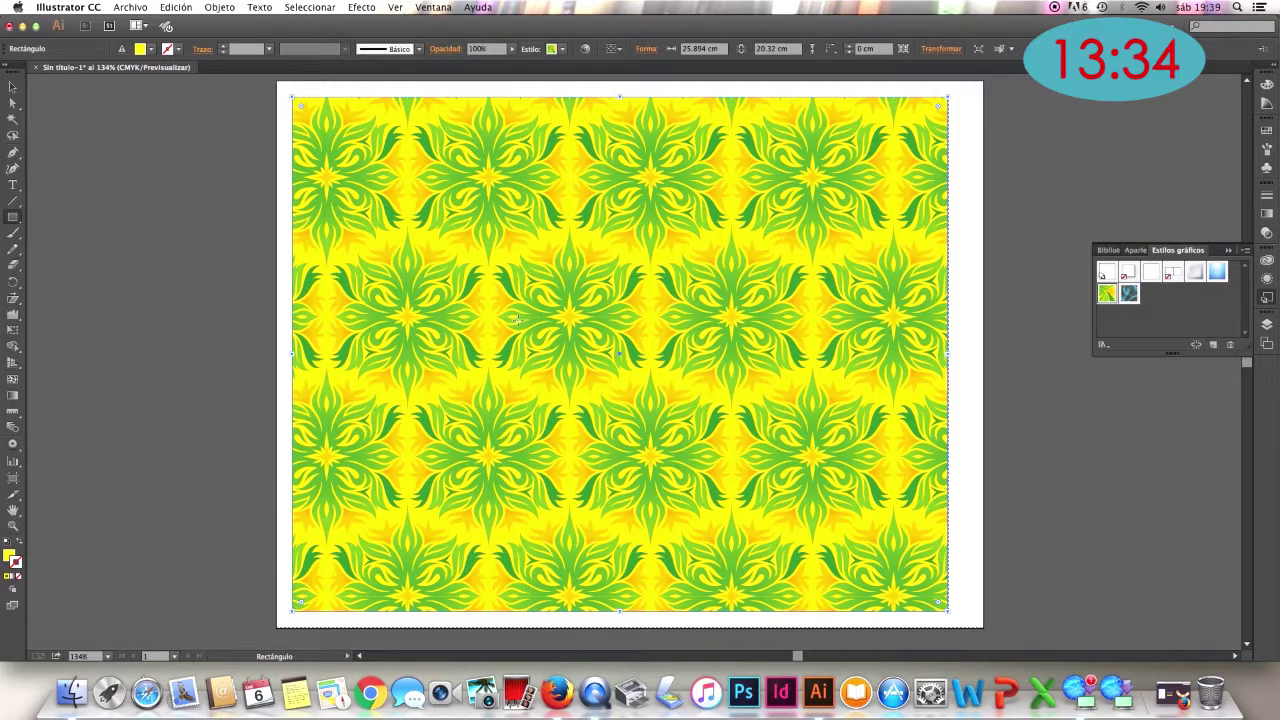
{"action": "left_click", "coordinate": [13, 500]}
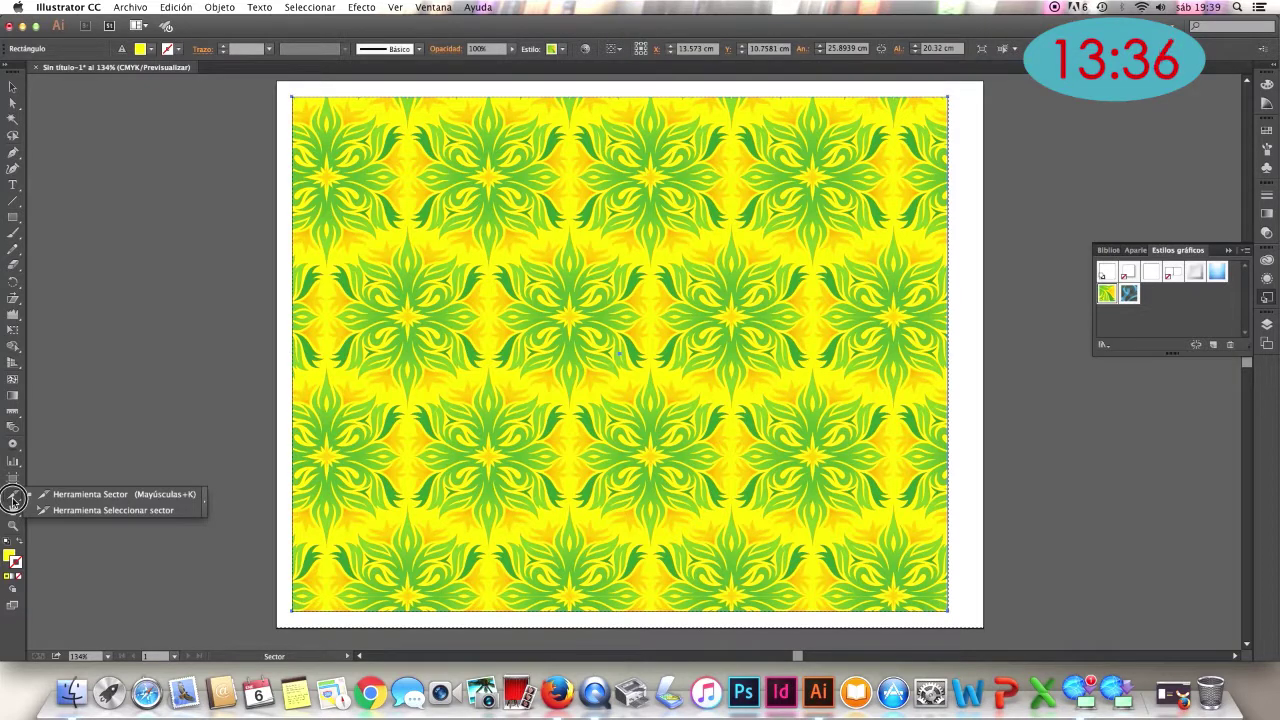
Draw vertical and horizontal slices over the pattern, then undo them and the floral style
{"action": "left_click", "coordinate": [67, 496]}
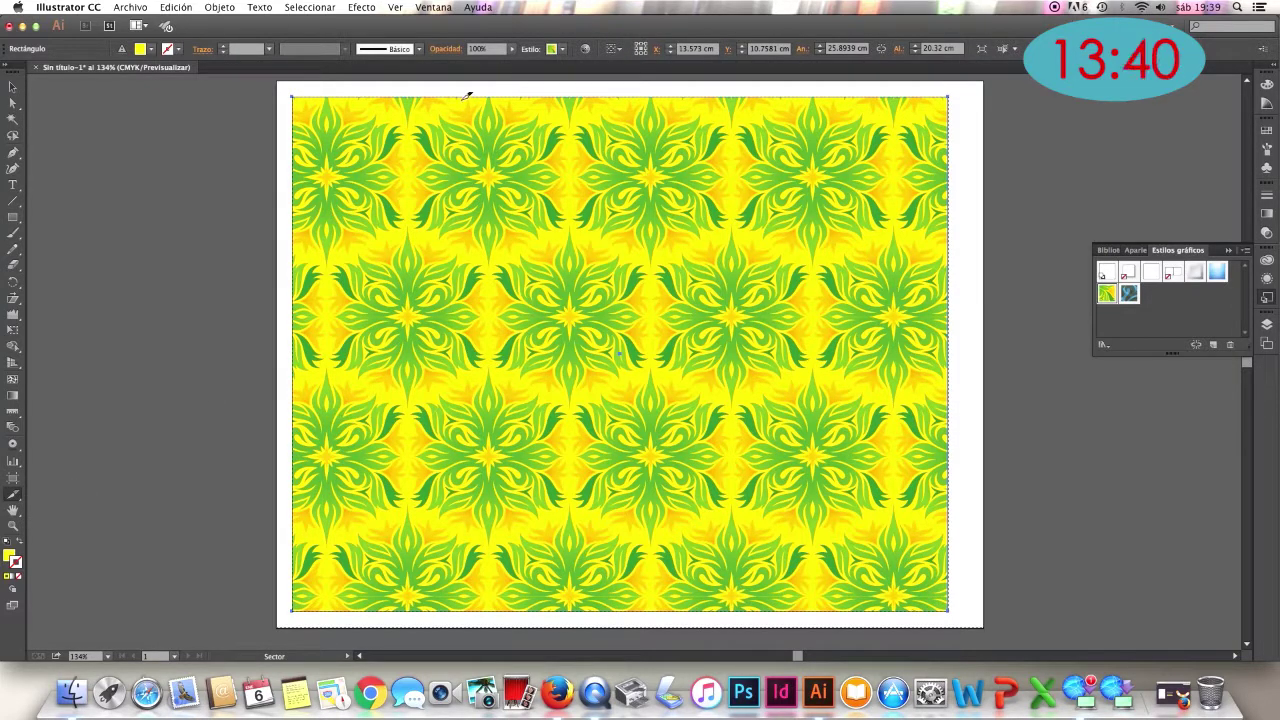
{"action": "left_click_drag", "start_coordinate": [463, 96], "coordinate": [465, 608]}
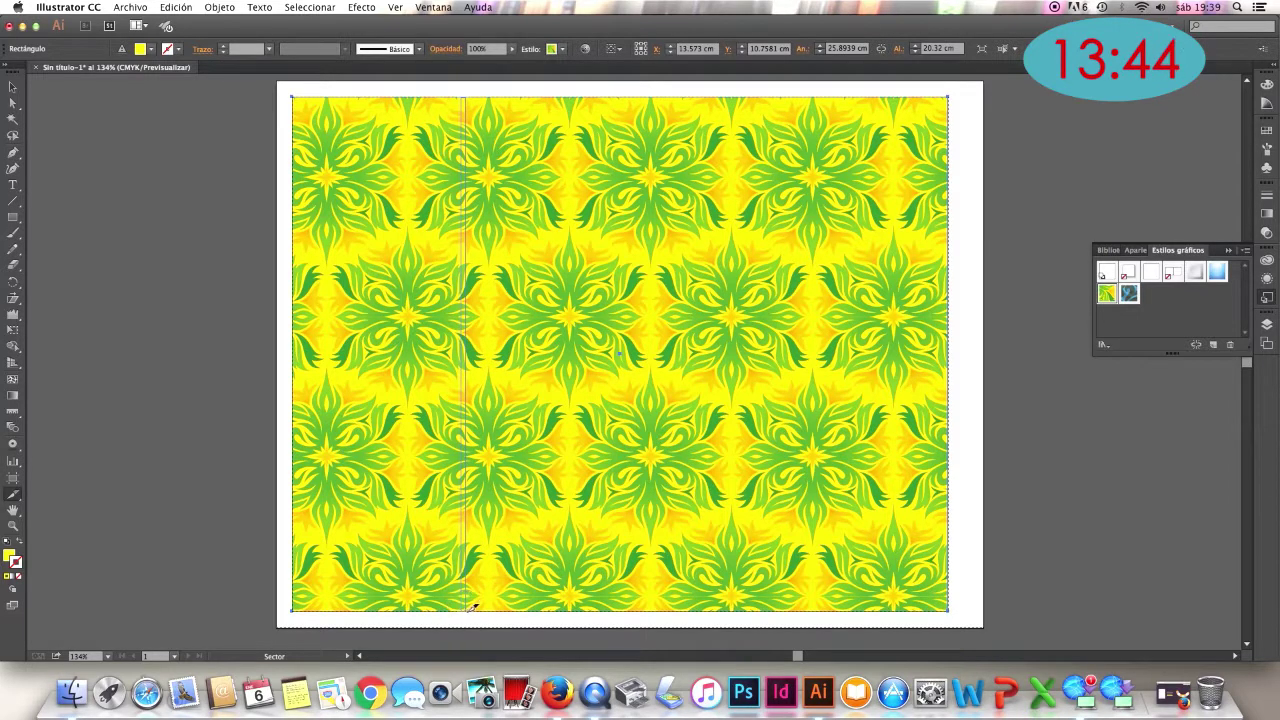
{"action": "left_click_drag", "start_coordinate": [466, 610], "coordinate": [470, 607]}
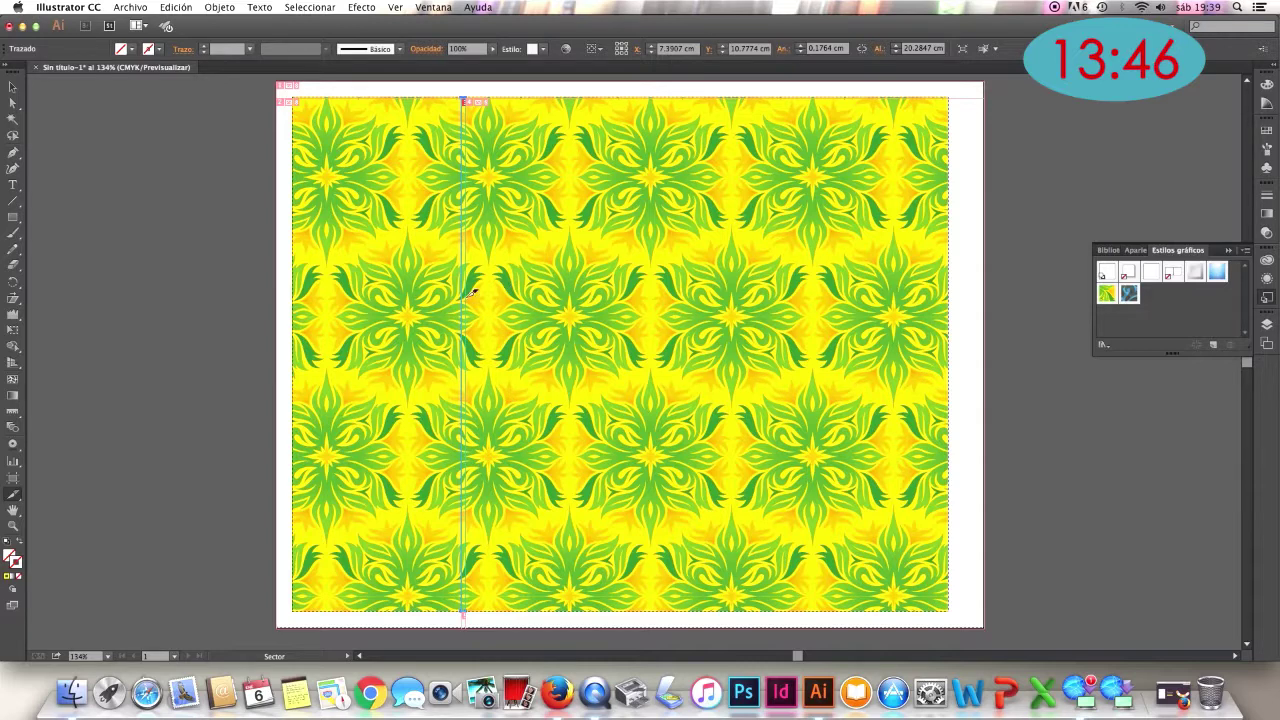
{"action": "left_click_drag", "start_coordinate": [466, 297], "coordinate": [948, 317]}
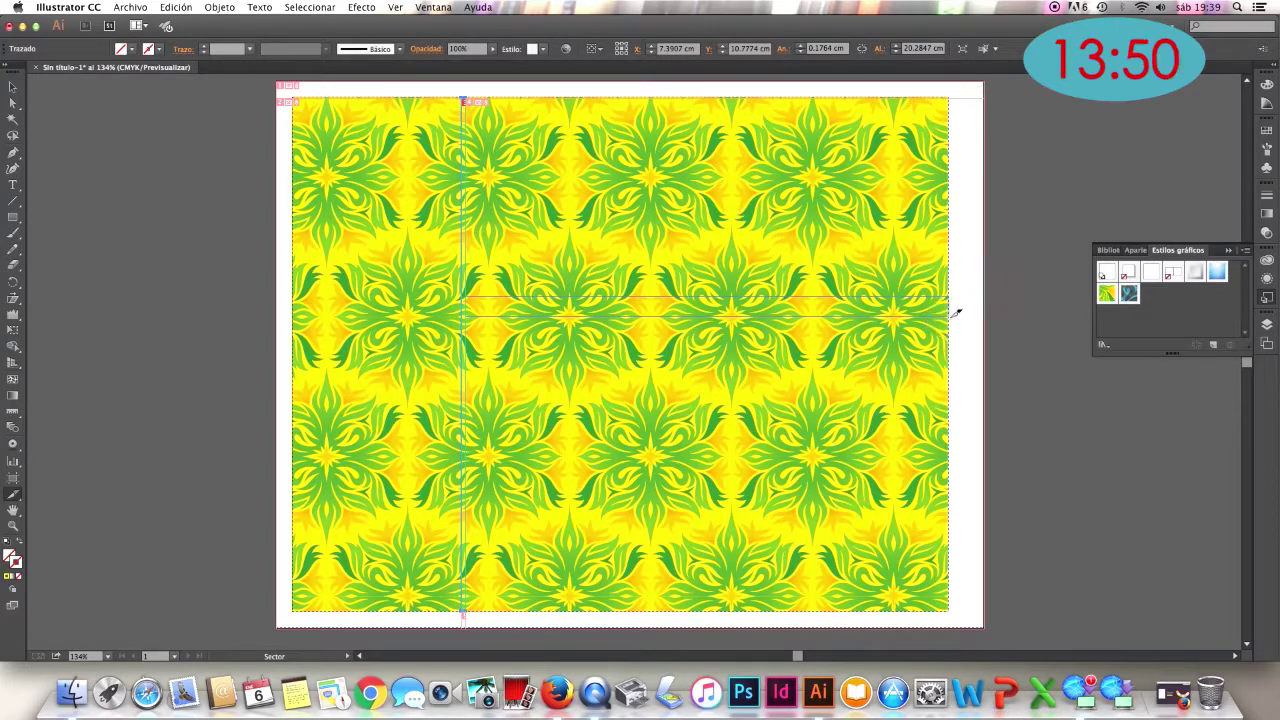
{"action": "left_click", "coordinate": [956, 312]}
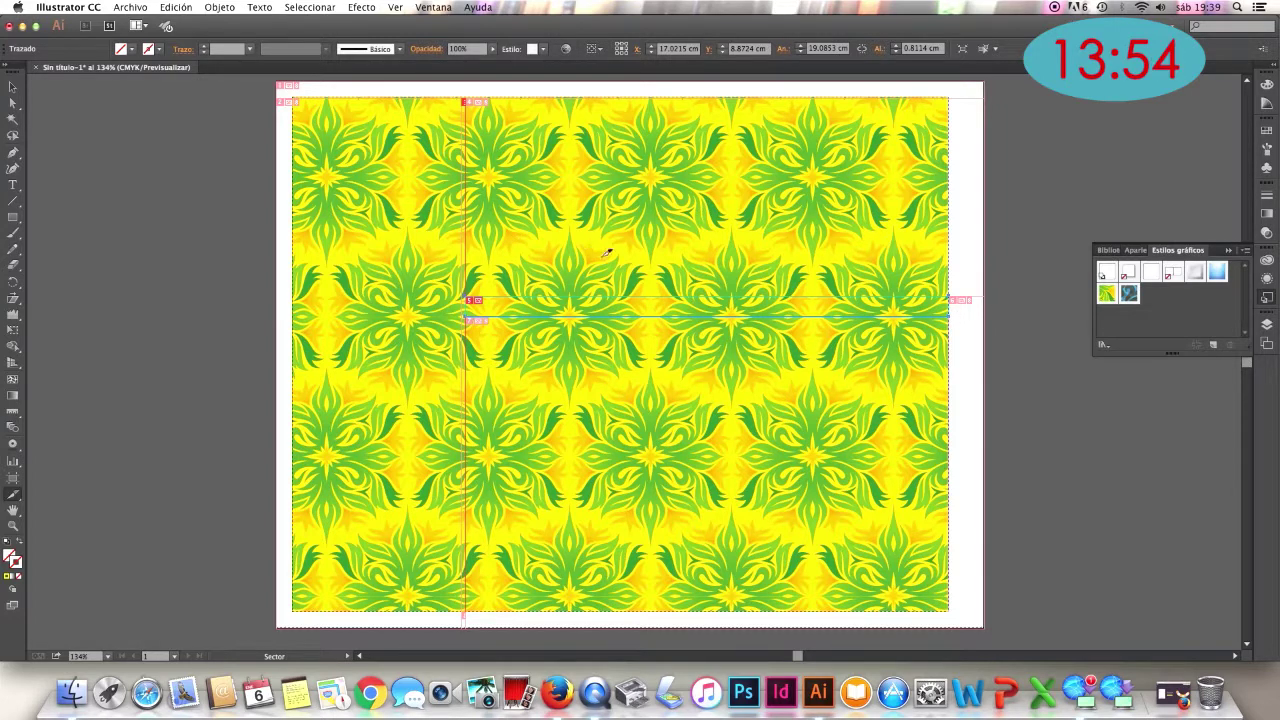
{"action": "key", "text": "ctrl+z"}
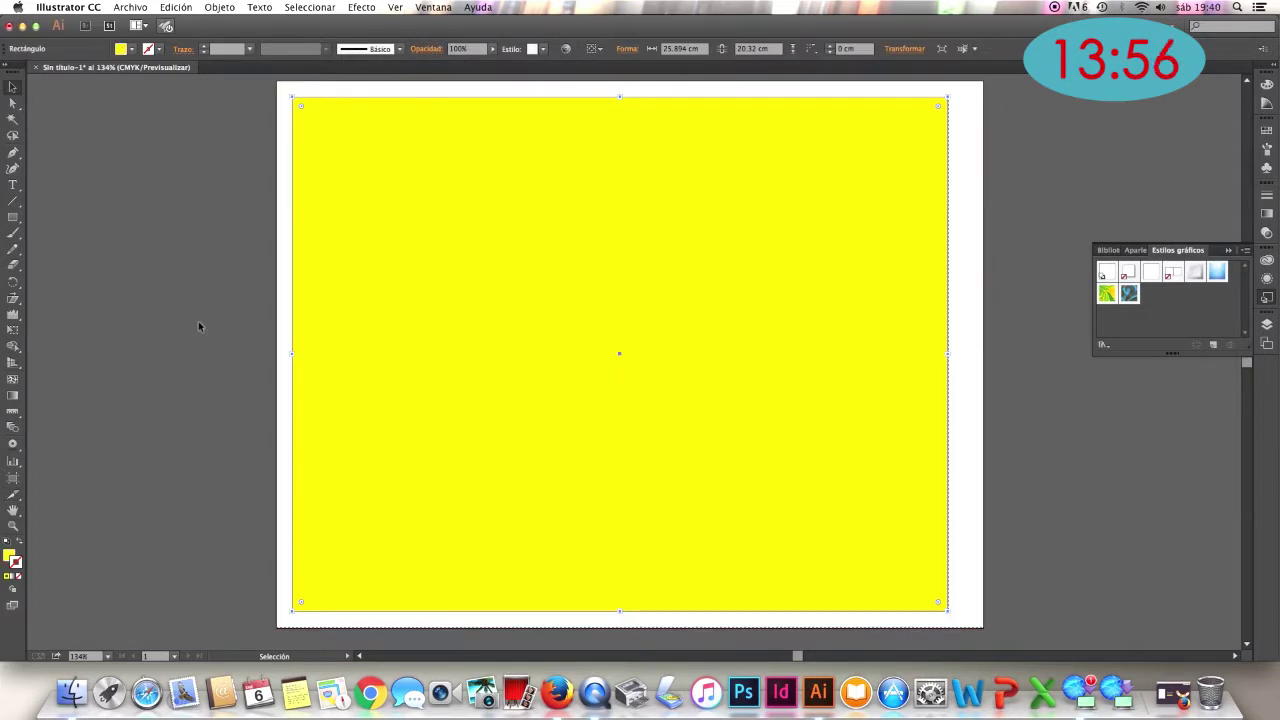
Select the yellow rectangle and delete it
{"action": "left_click", "coordinate": [198, 321]}
{"action": "left_click", "coordinate": [409, 342]}
{"action": "key", "text": "Delete"}
Pan and scroll around the blank page with the Hand tool, then choose Print Tiling
{"action": "key", "text": "h"}
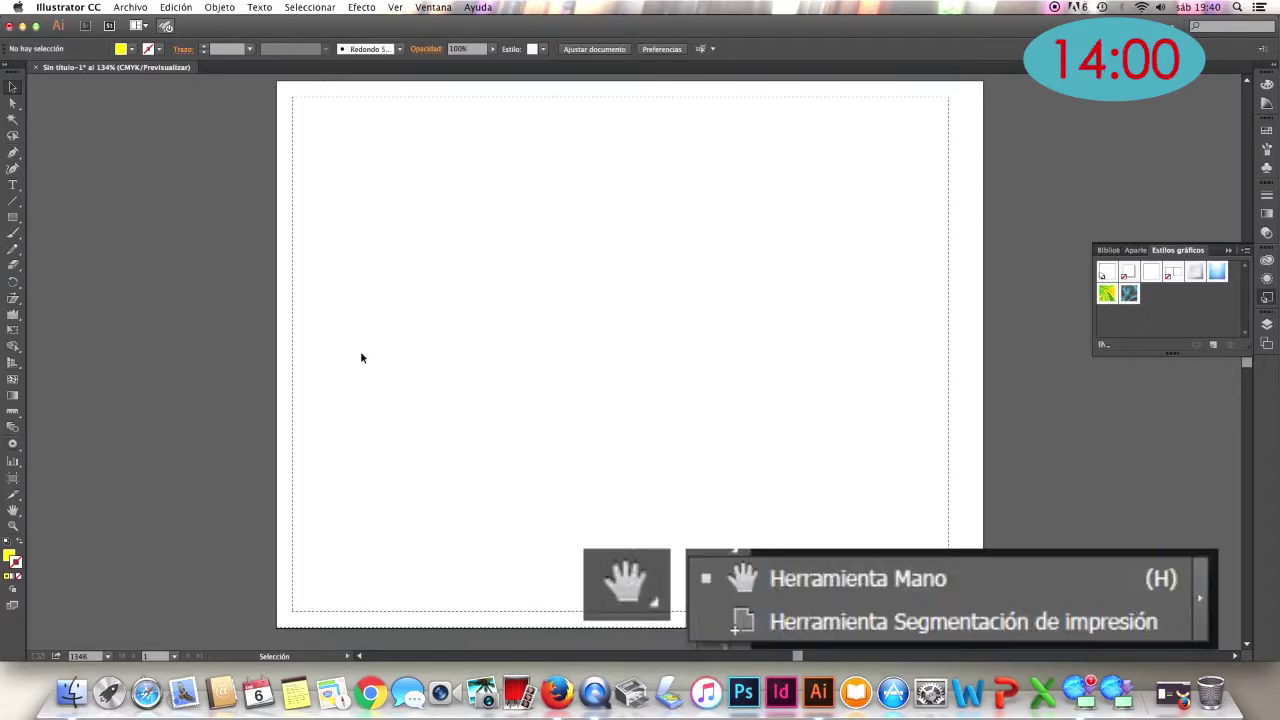
{"action": "left_click", "coordinate": [13, 511]}
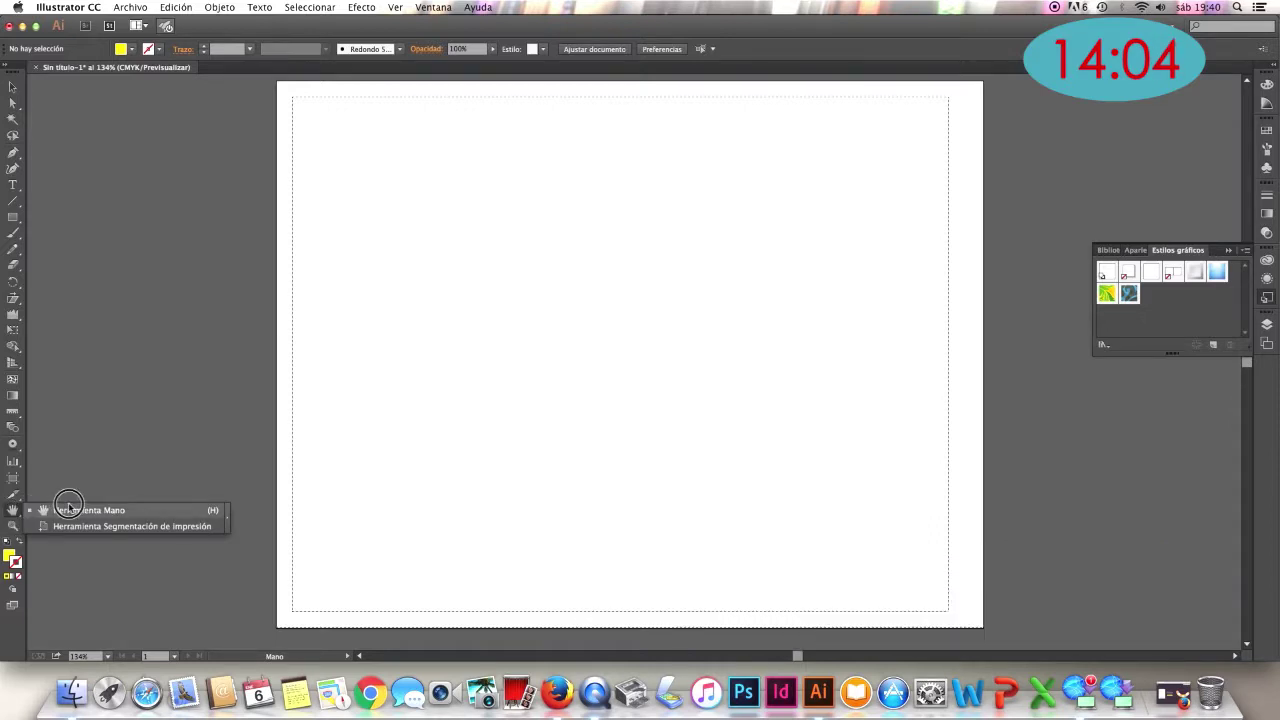
{"action": "left_click", "coordinate": [69, 509]}
{"action": "mouse_move", "coordinate": [470, 342]}
{"action": "left_mouse_down"}
{"action": "mouse_move", "coordinate": [261, 360]}
{"action": "mouse_move", "coordinate": [286, 320]}
{"action": "mouse_move", "coordinate": [591, 334]}
{"action": "mouse_move", "coordinate": [466, 320]}
{"action": "mouse_move", "coordinate": [414, 343]}
{"action": "mouse_move", "coordinate": [406, 371]}
{"action": "mouse_move", "coordinate": [469, 331]}
{"action": "left_mouse_up"}
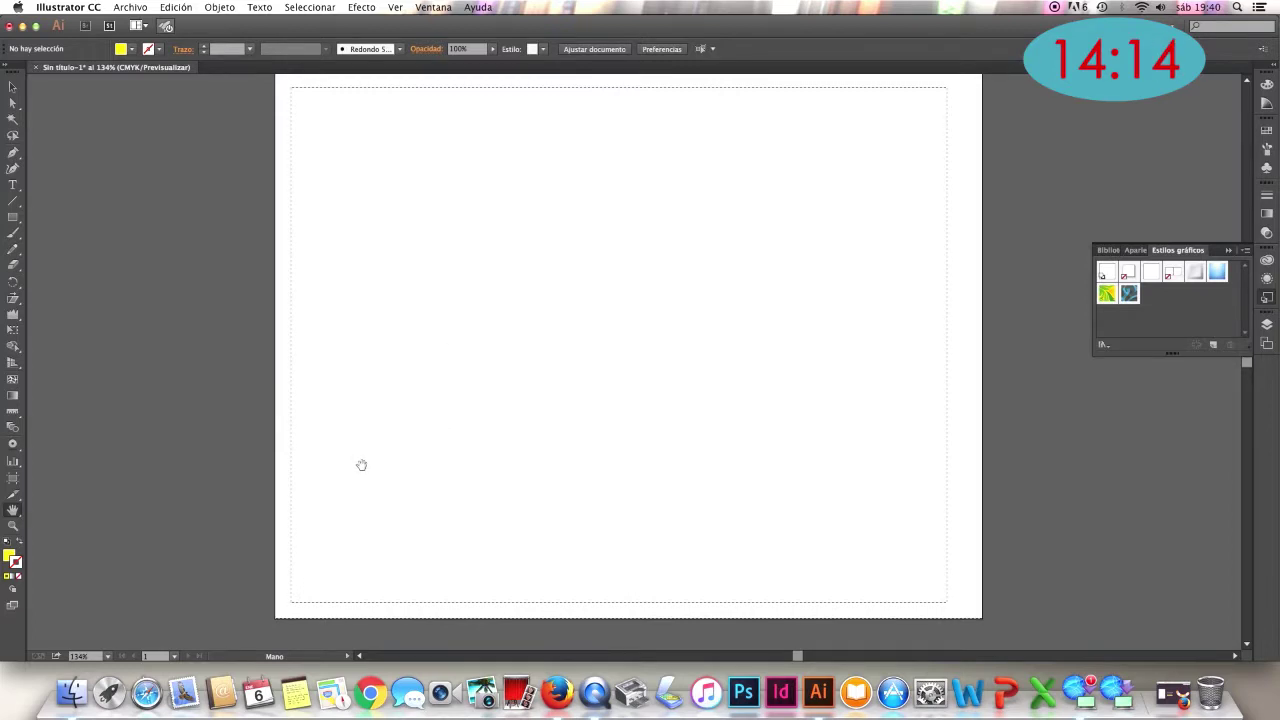
{"action": "scroll", "coordinate": [365, 463], "scroll_direction": "down", "scroll_amount": 1}
{"action": "scroll", "coordinate": [365, 463], "scroll_direction": "down", "scroll_amount": 2}
{"action": "scroll", "coordinate": [361, 465], "scroll_direction": "down", "scroll_amount": 1}
{"action": "scroll", "coordinate": [361, 465], "scroll_direction": "down", "scroll_amount": 3}
{"action": "scroll", "coordinate": [360, 464], "scroll_direction": "up", "scroll_amount": 1}
{"action": "scroll", "coordinate": [360, 464], "scroll_direction": "up", "scroll_amount": 1}
{"action": "scroll", "coordinate": [359, 463], "scroll_direction": "up", "scroll_amount": 2}
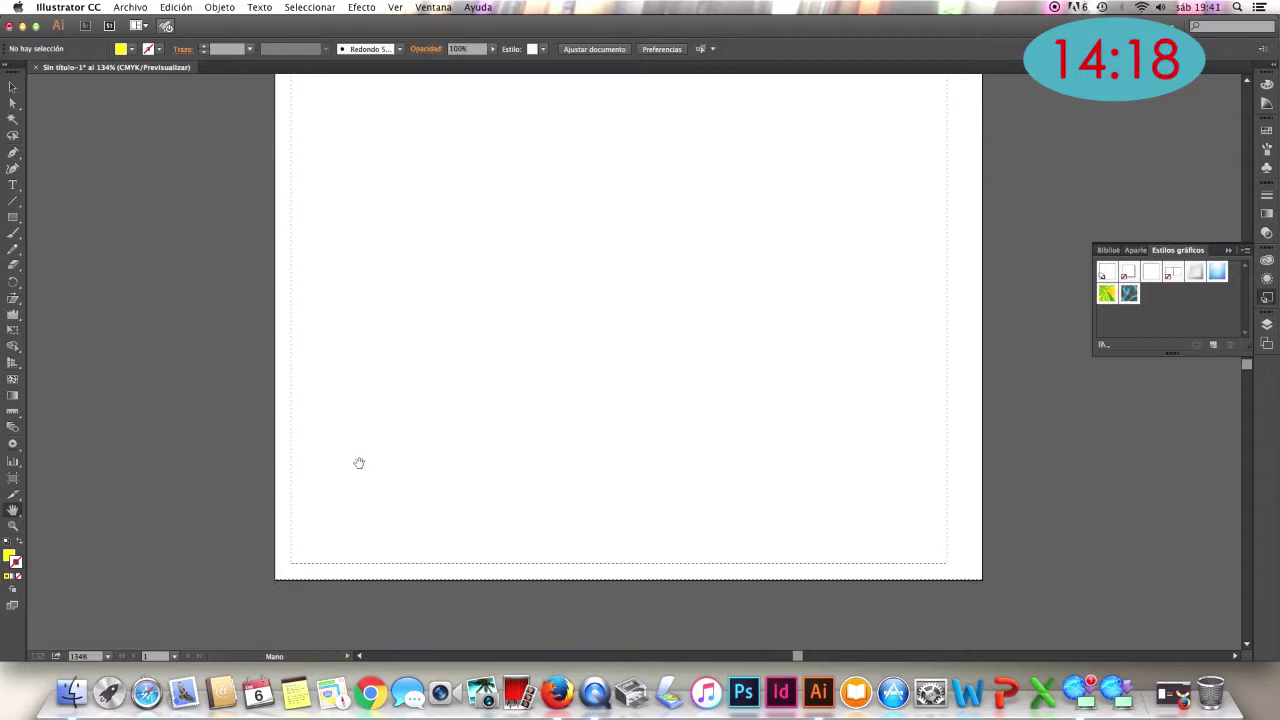
{"action": "scroll", "coordinate": [359, 463], "scroll_direction": "up", "scroll_amount": 5}
{"action": "scroll", "coordinate": [359, 463], "scroll_direction": "up", "scroll_amount": 3}
{"action": "mouse_move", "coordinate": [860, 433]}
{"action": "left_mouse_down"}
{"action": "mouse_move", "coordinate": [638, 364]}
{"action": "mouse_move", "coordinate": [851, 331]}
{"action": "mouse_move", "coordinate": [929, 366]}
{"action": "mouse_move", "coordinate": [797, 381]}
{"action": "mouse_move", "coordinate": [815, 378]}
{"action": "left_mouse_up"}
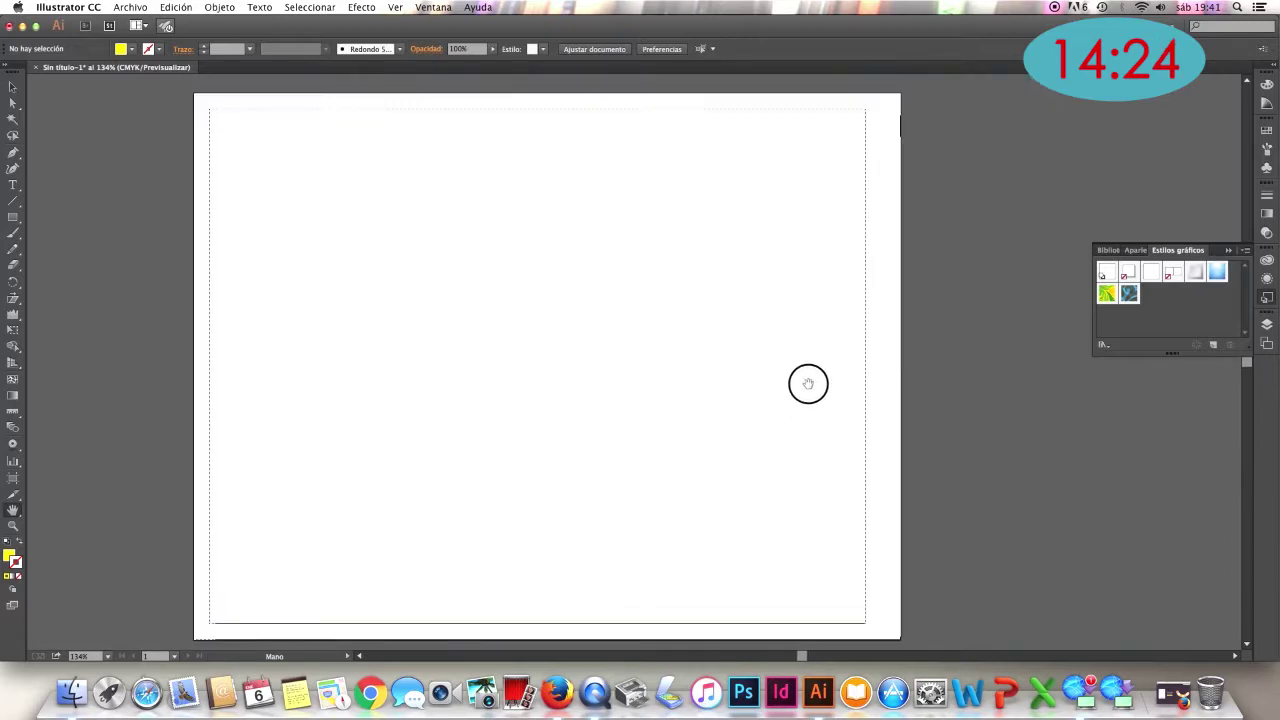
{"action": "left_click", "coordinate": [14, 513]}
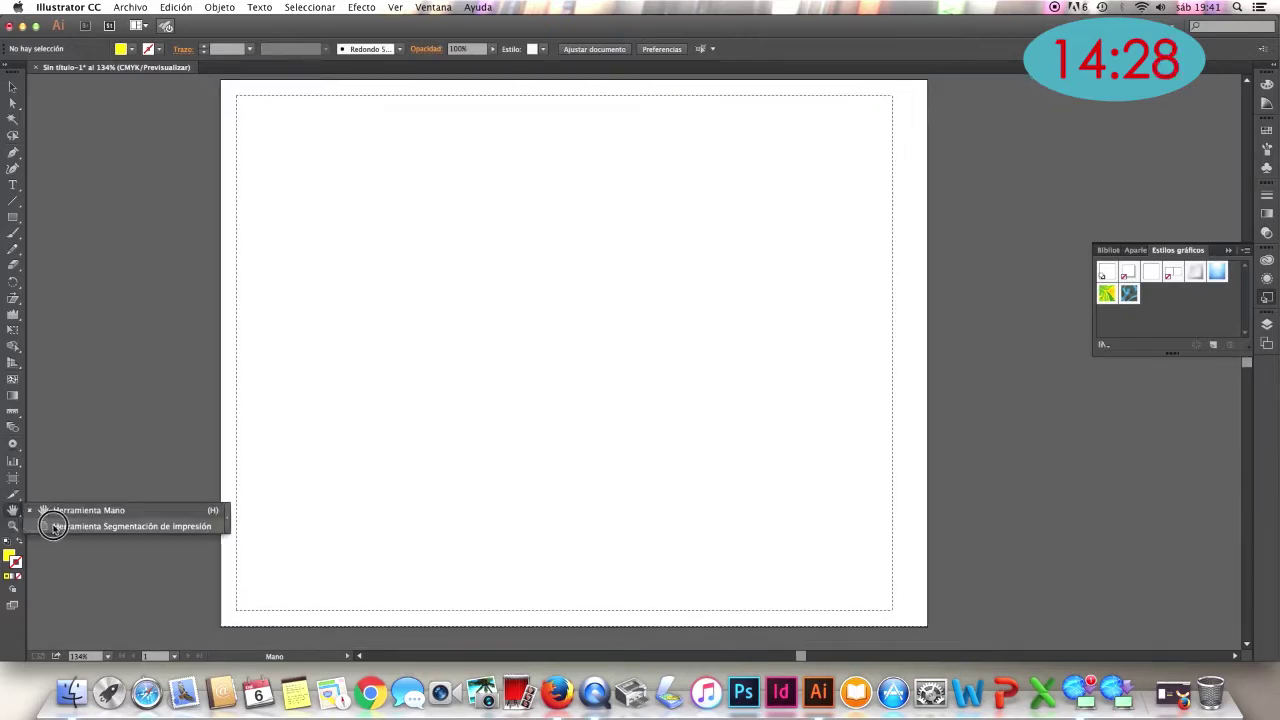
{"action": "left_click", "coordinate": [53, 527]}
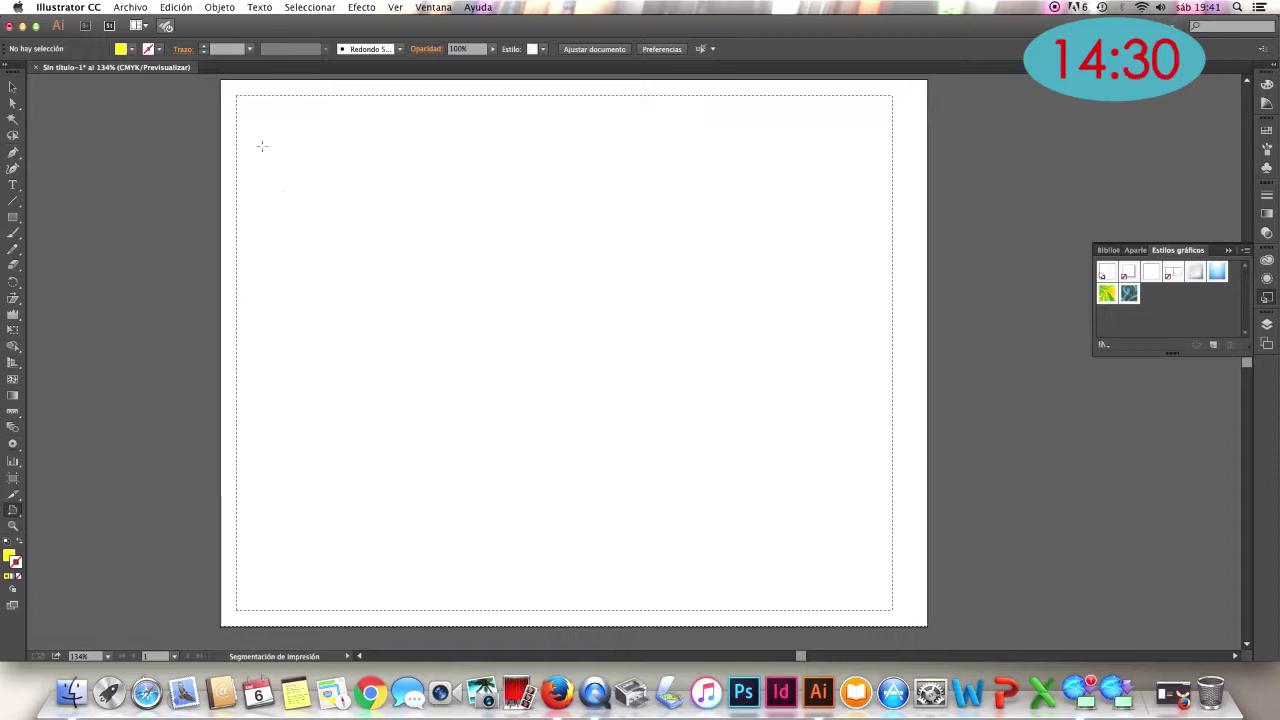
{"action": "mouse_move", "coordinate": [261, 136]}
{"action": "left_mouse_down"}
{"action": "mouse_move", "coordinate": [389, 316]}
{"action": "mouse_move", "coordinate": [328, 375]}
{"action": "mouse_move", "coordinate": [240, 378]}
{"action": "left_mouse_up"}
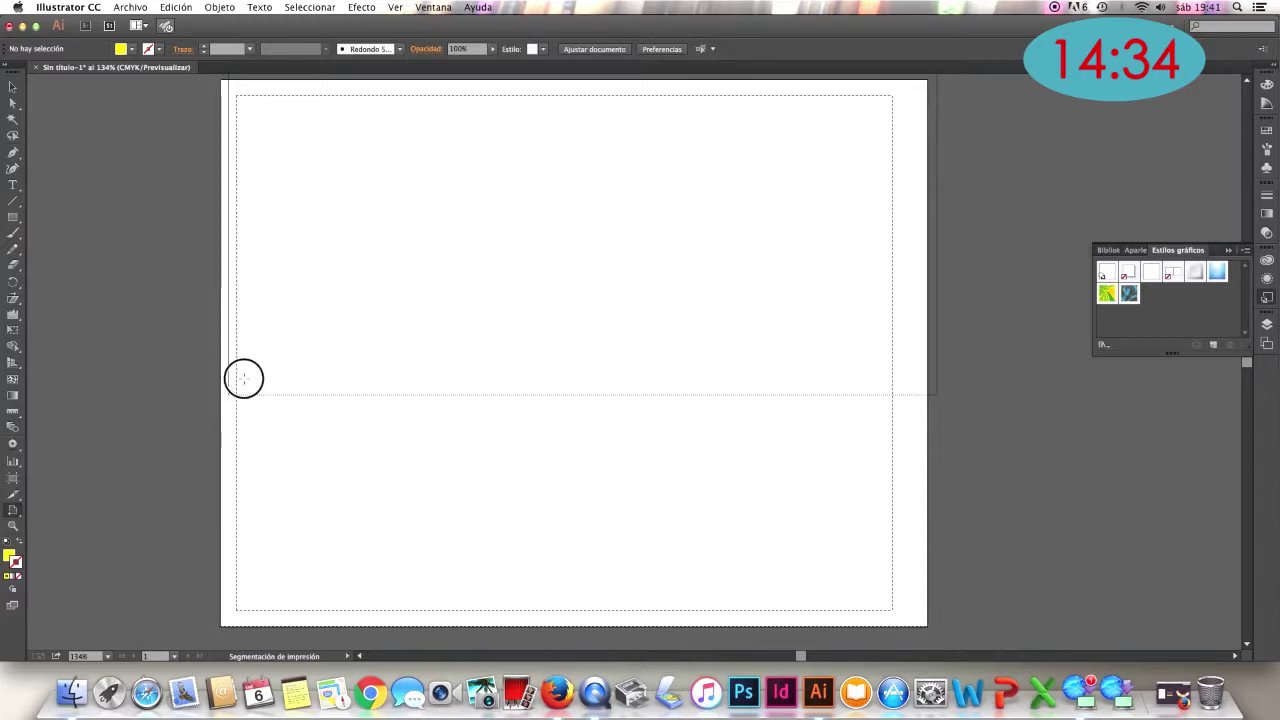
{"action": "left_click_drag", "start_coordinate": [240, 378], "coordinate": [238, 377]}
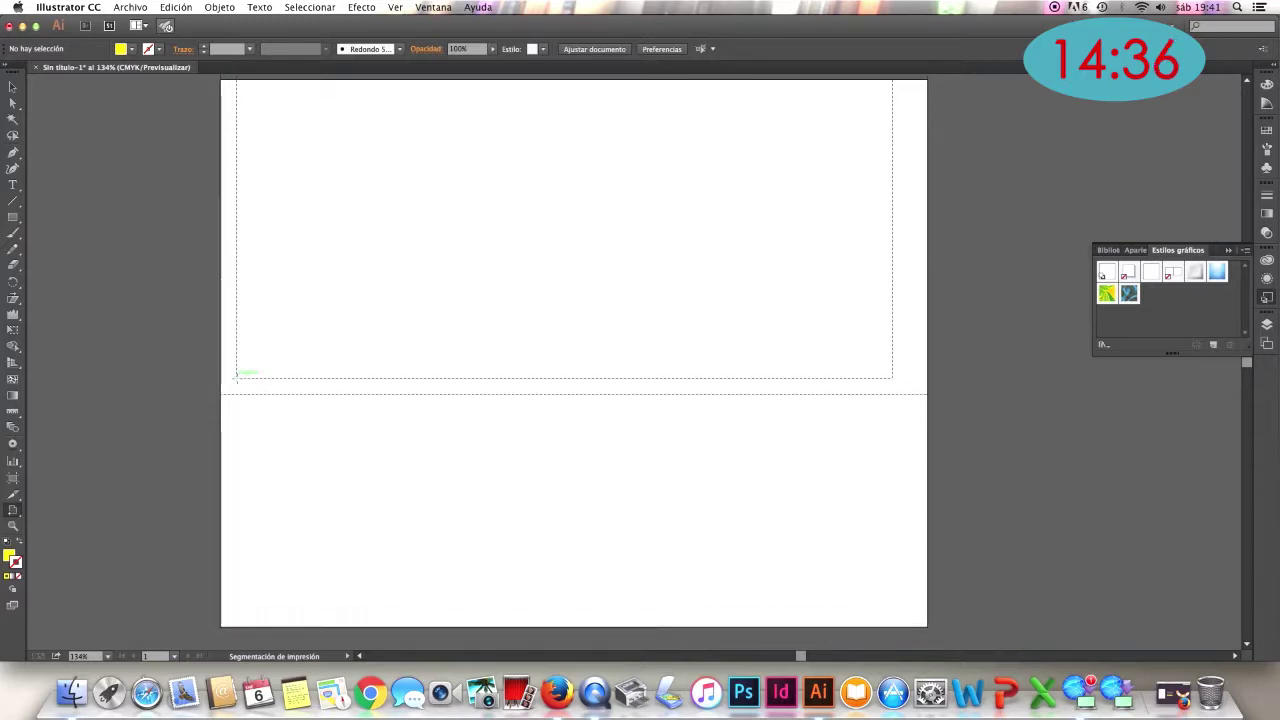
{"action": "scroll", "coordinate": [272, 388], "scroll_direction": "up", "scroll_amount": 2}
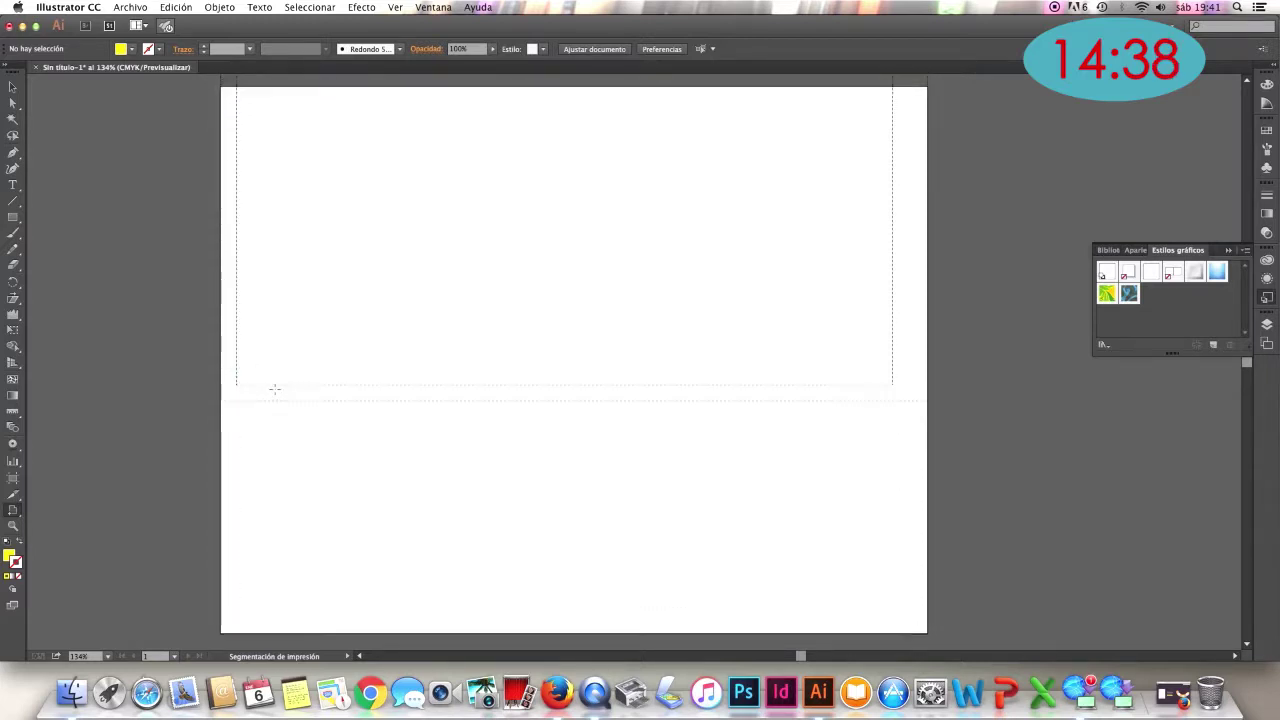
{"action": "scroll", "coordinate": [274, 388], "scroll_direction": "up", "scroll_amount": 1}
{"action": "scroll", "coordinate": [274, 388], "scroll_direction": "up", "scroll_amount": 3}
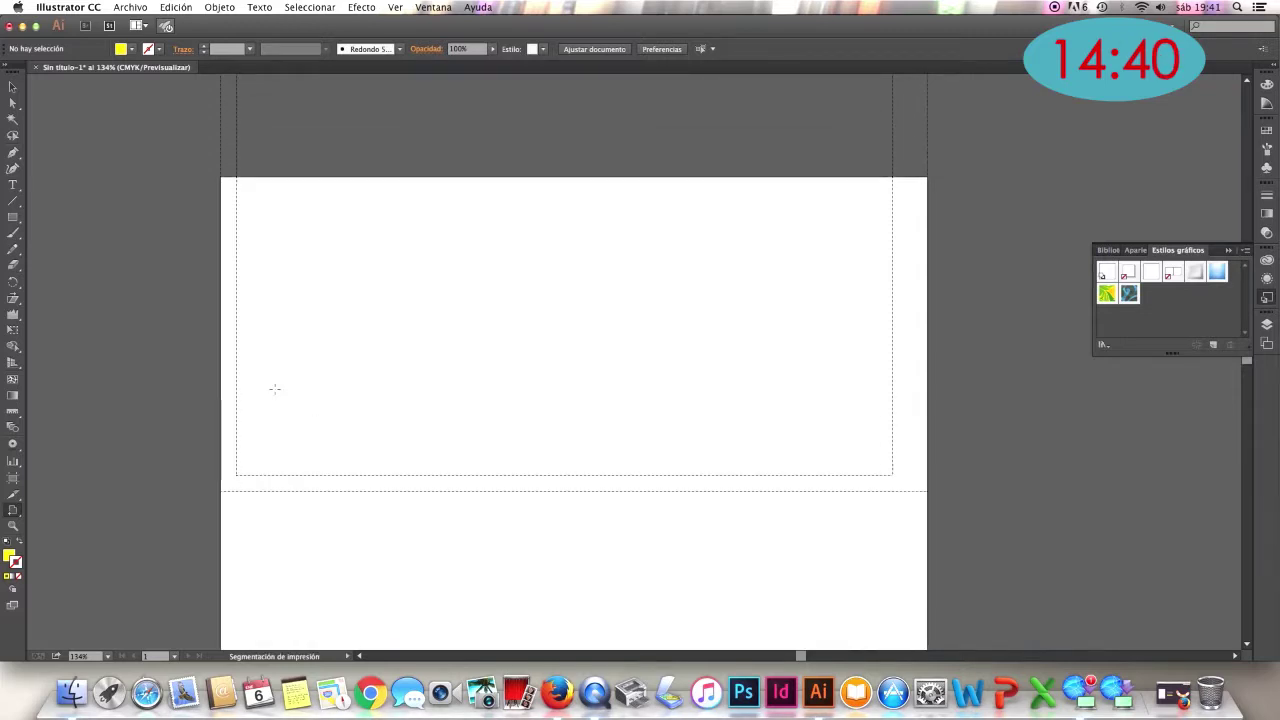
{"action": "scroll", "coordinate": [274, 388], "scroll_direction": "up", "scroll_amount": 1}
{"action": "scroll", "coordinate": [274, 388], "scroll_direction": "up", "scroll_amount": 2}
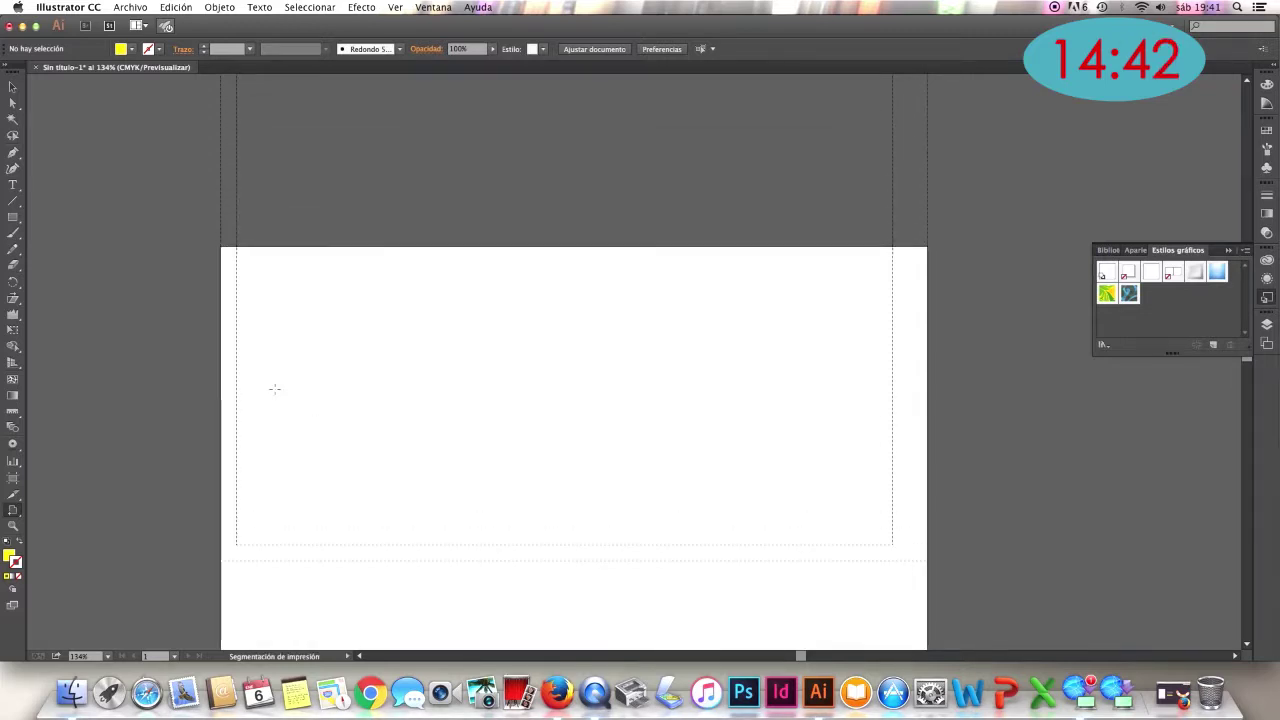
{"action": "scroll", "coordinate": [274, 388], "scroll_direction": "up", "scroll_amount": 2}
{"action": "scroll", "coordinate": [273, 388], "scroll_direction": "up", "scroll_amount": 1}
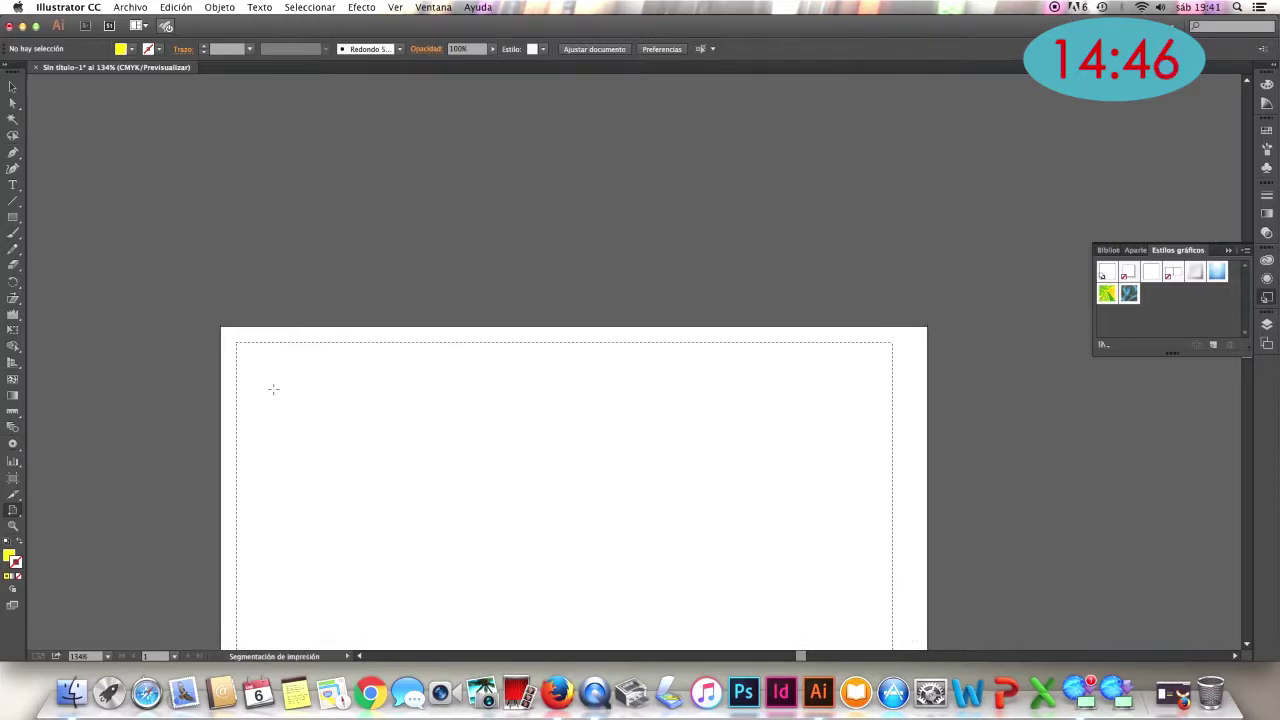
{"action": "scroll", "coordinate": [271, 388], "scroll_direction": "down", "scroll_amount": 4}
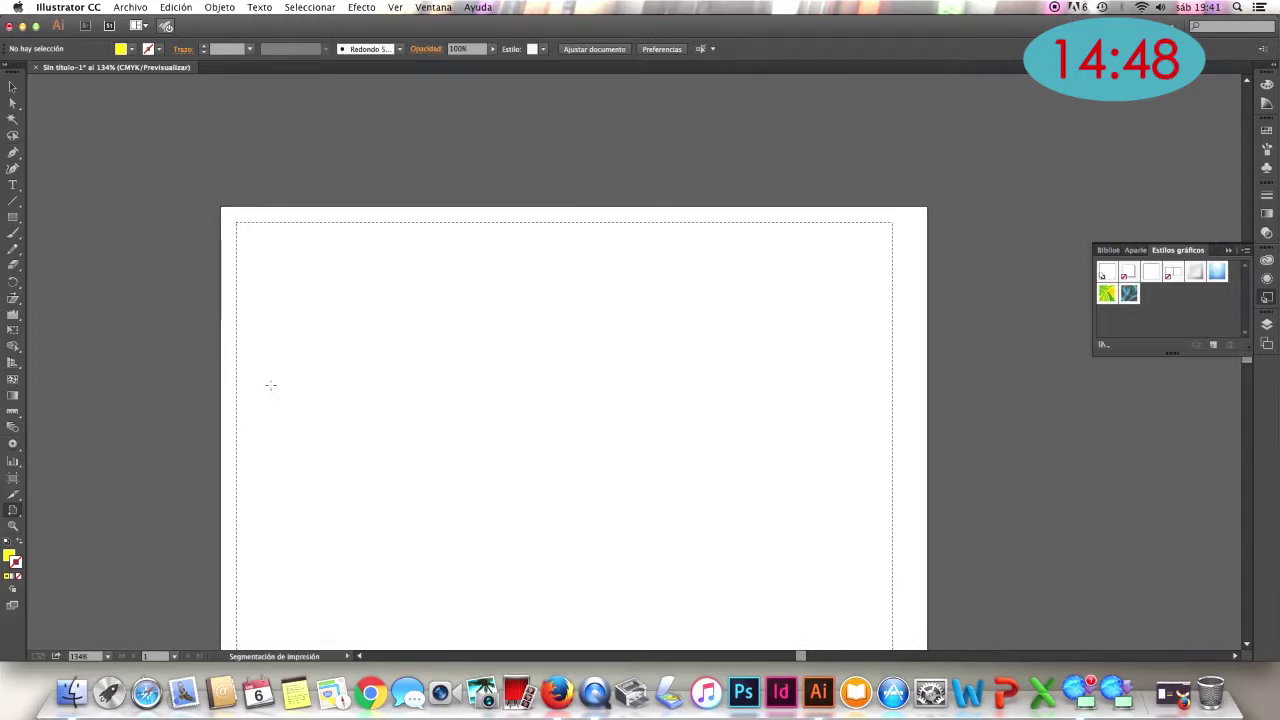
{"action": "scroll", "coordinate": [270, 385], "scroll_direction": "down", "scroll_amount": 1}
{"action": "scroll", "coordinate": [270, 385], "scroll_direction": "down", "scroll_amount": 2}
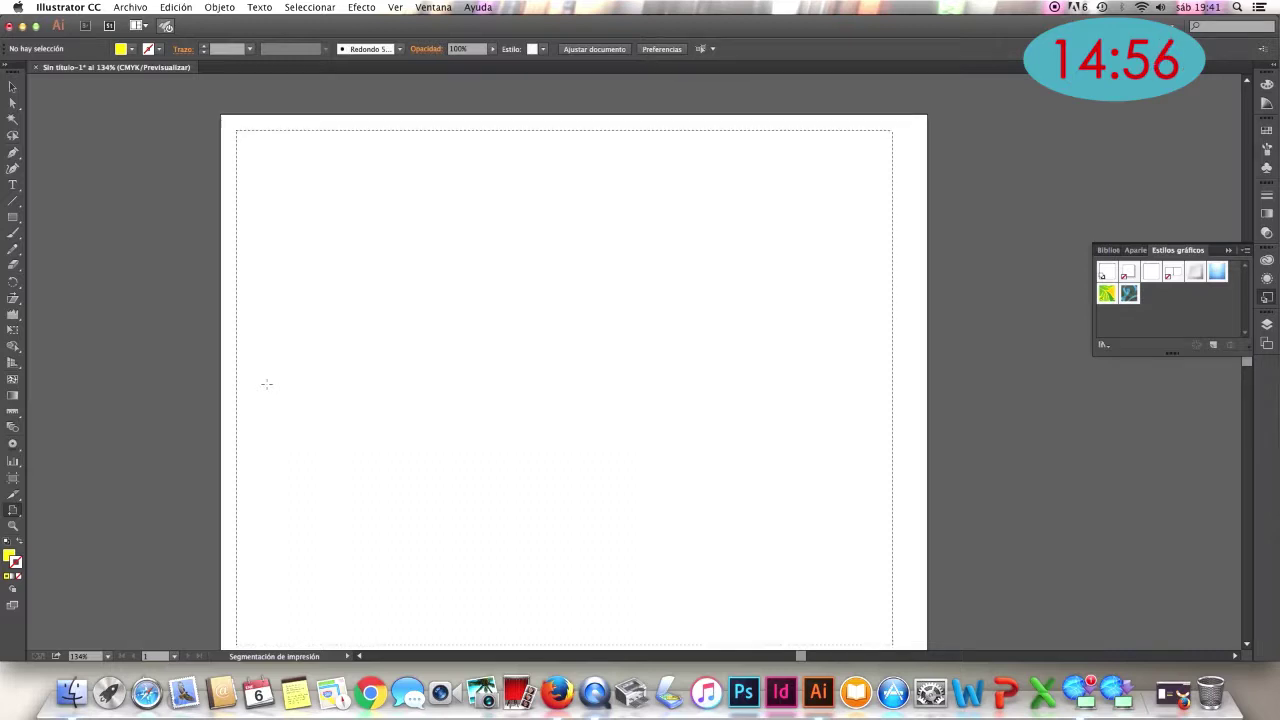
{"action": "scroll", "coordinate": [266, 383], "scroll_direction": "down", "scroll_amount": 1}
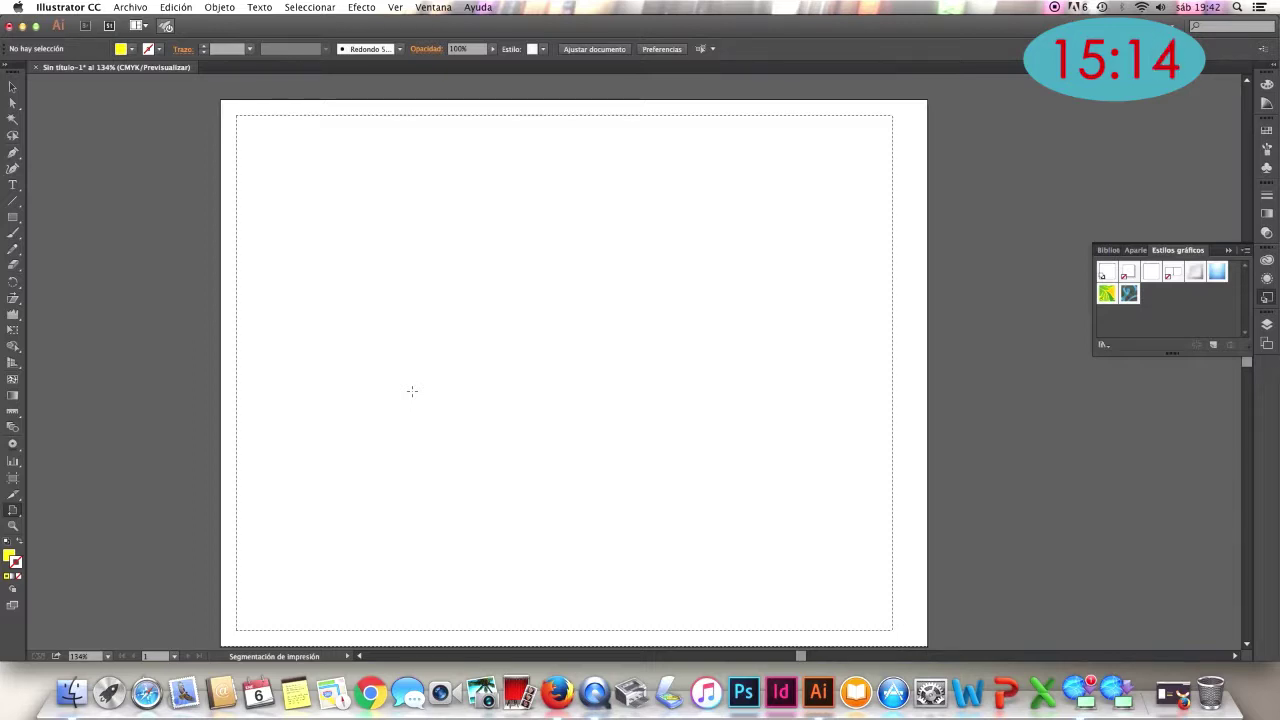
Select the Zoom tool in the Tools panel
{"action": "left_click", "coordinate": [13, 528]}
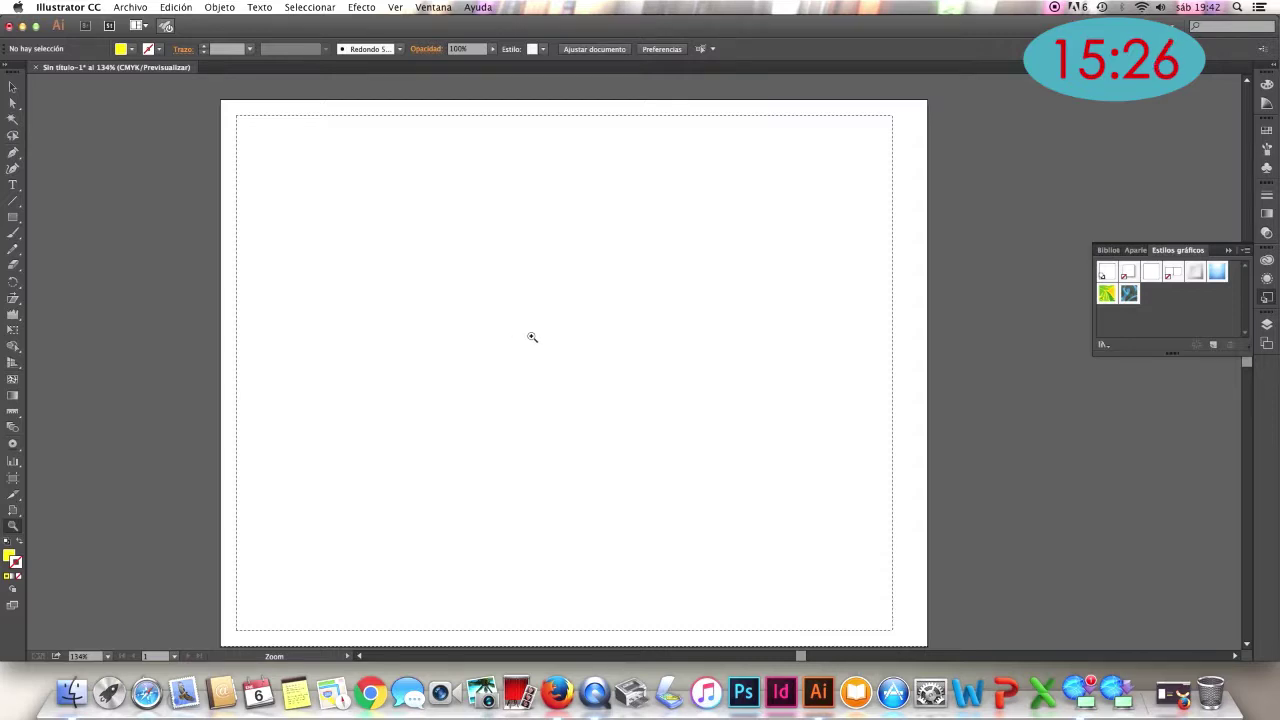
Zoom in on the blank artboard several times, then zoom back out to 100%
{"action": "left_click", "coordinate": [532, 337]}
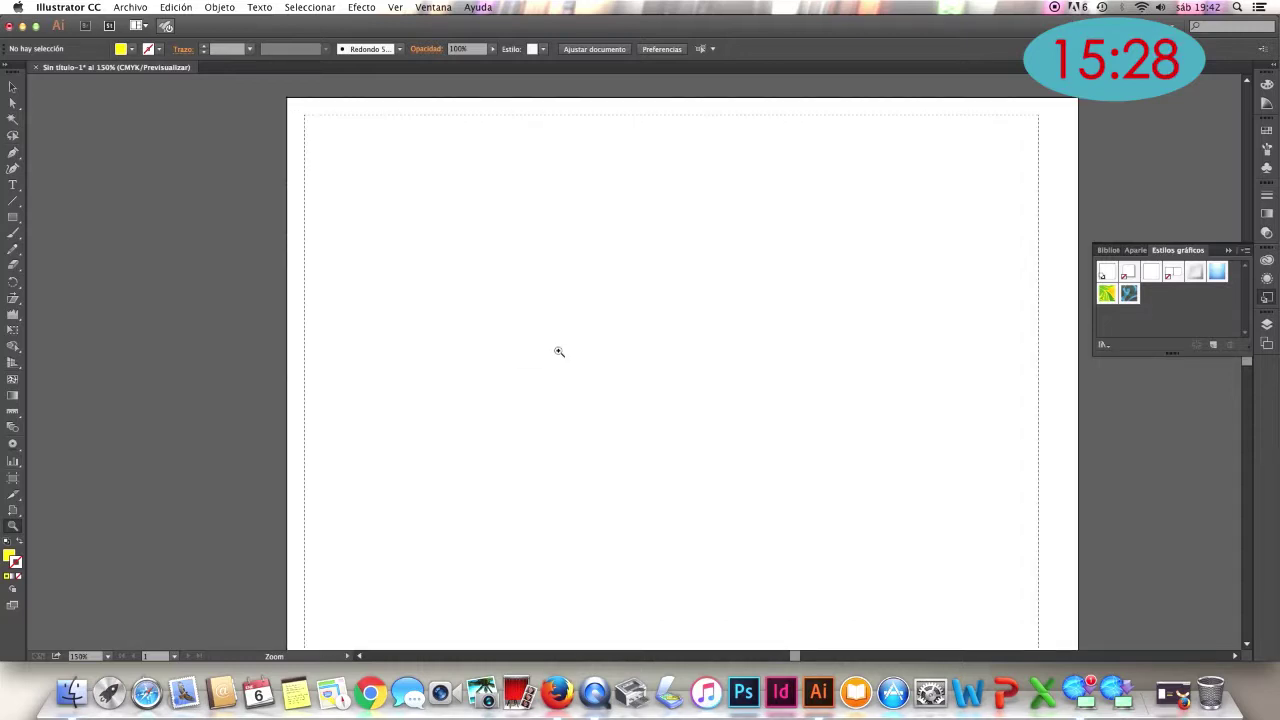
{"action": "left_click", "coordinate": [560, 352]}
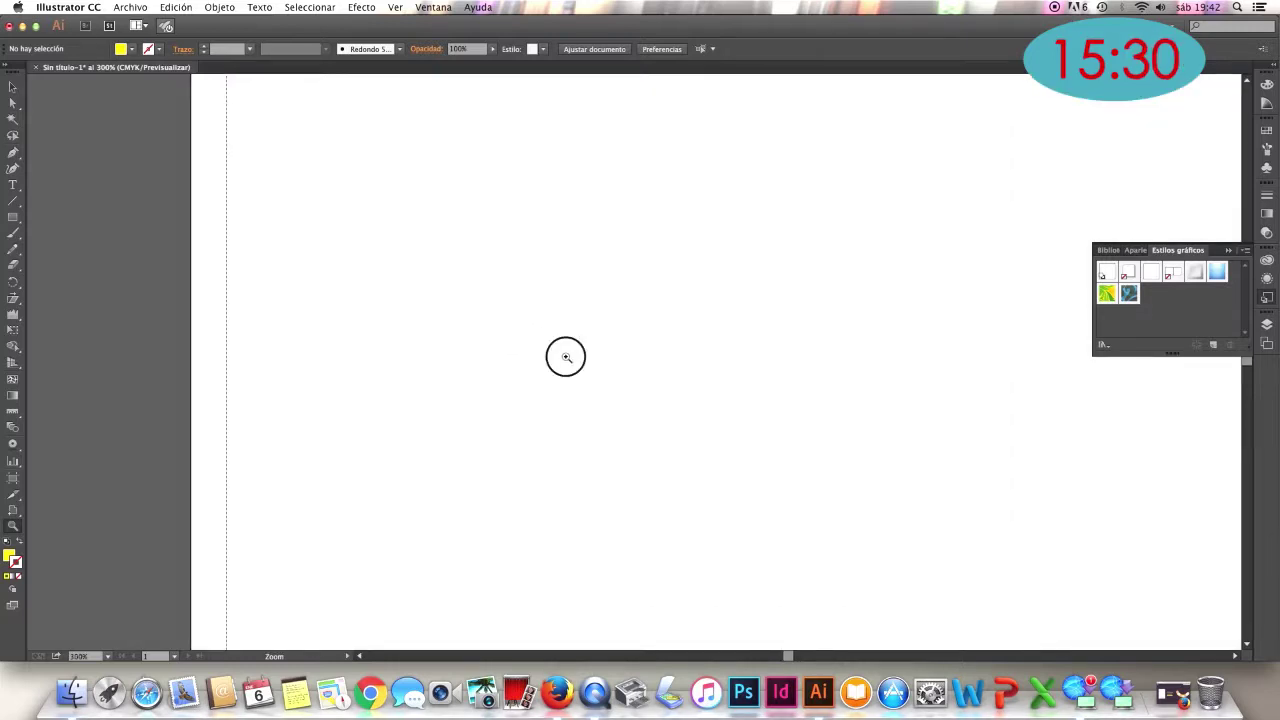
{"action": "left_click", "coordinate": [565, 356]}
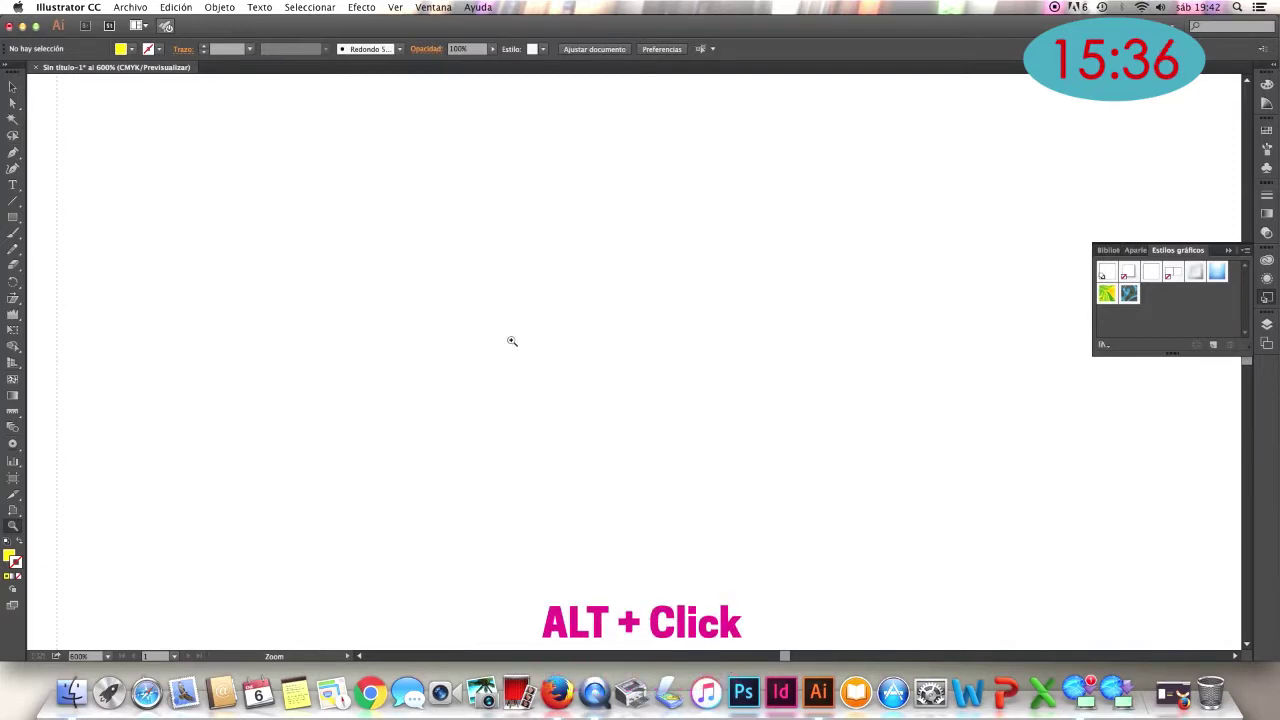
{"action": "left_click", "coordinate": [511, 341], "text": "alt"}
{"action": "left_click", "coordinate": [511, 341], "text": "alt"}
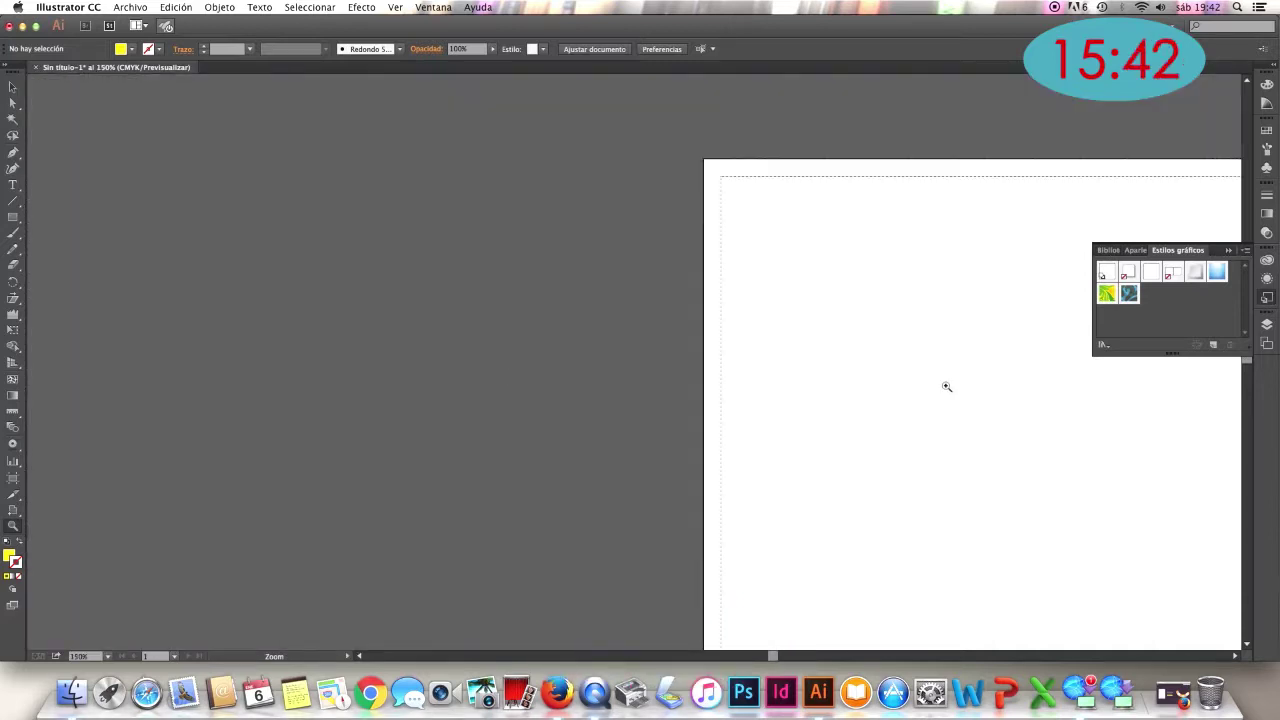
{"action": "left_click", "coordinate": [946, 386]}
{"action": "left_click", "coordinate": [946, 386]}
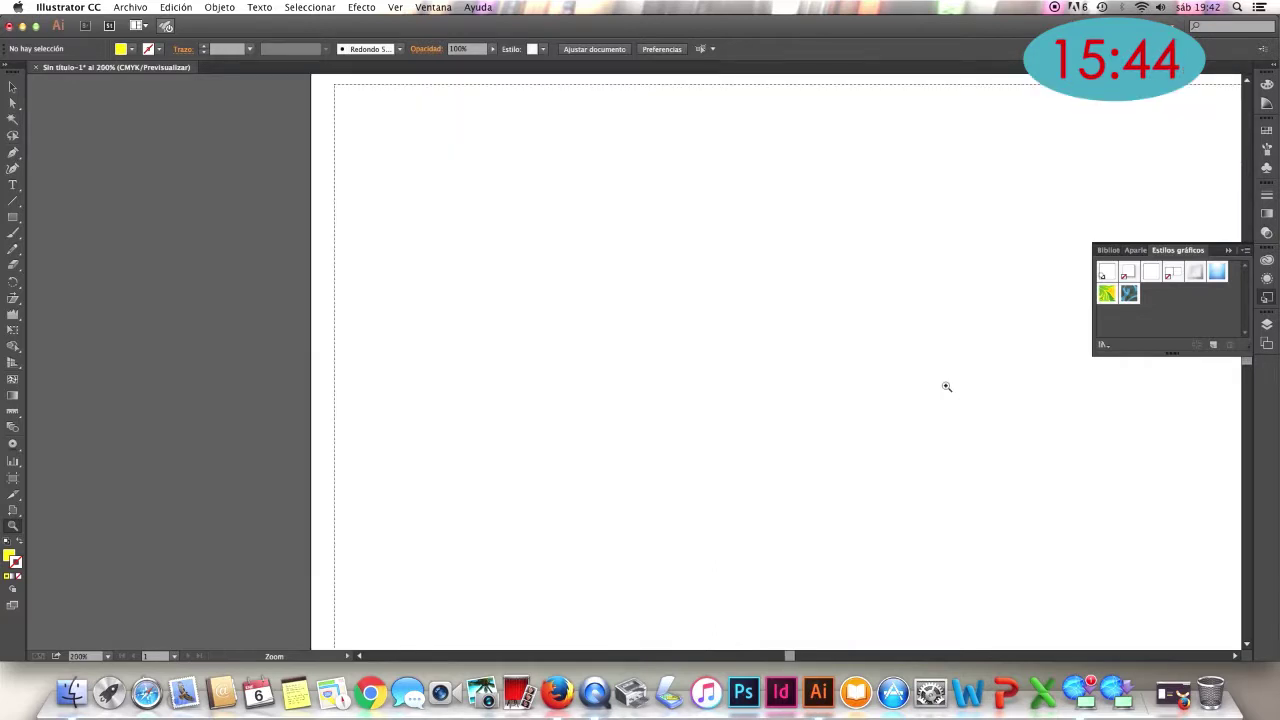
{"action": "left_click", "coordinate": [808, 351], "text": "alt"}
{"action": "left_click", "coordinate": [808, 351], "text": "alt"}
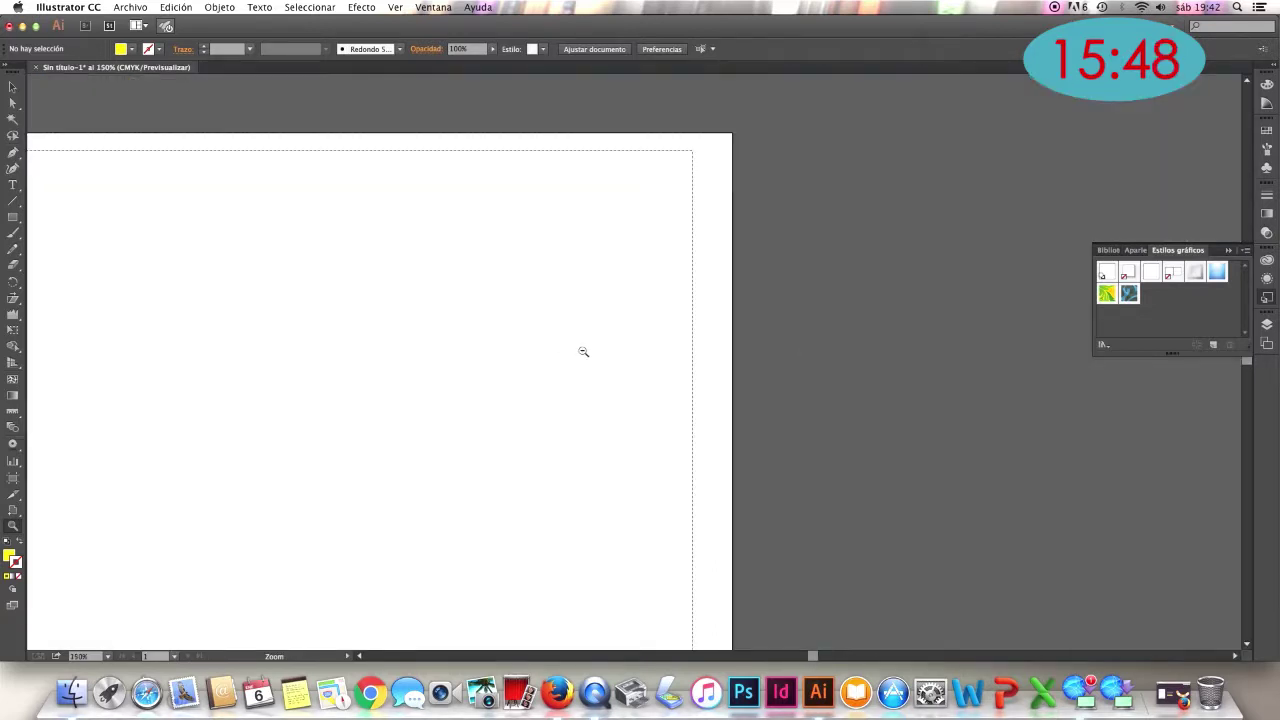
{"action": "left_click", "coordinate": [584, 351], "text": "alt"}
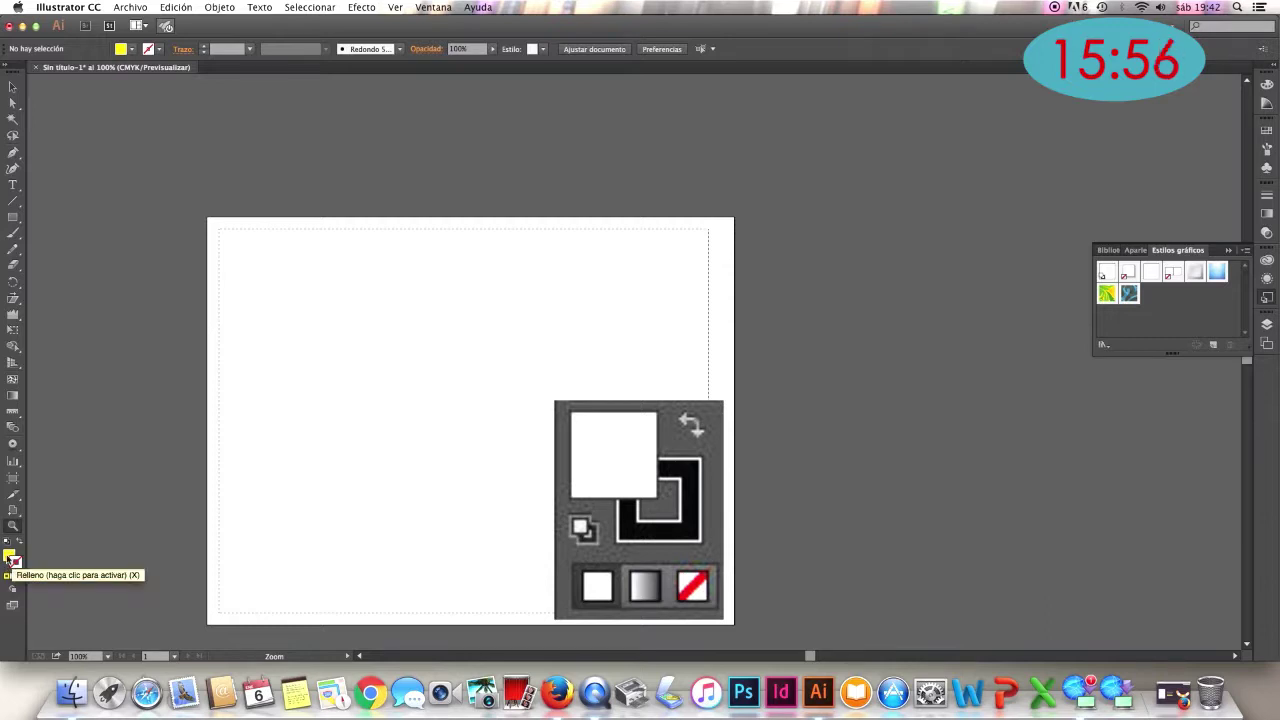
Set the fill colour to green 89AF12 in the Color Picker
{"action": "left_click", "coordinate": [10, 558]}
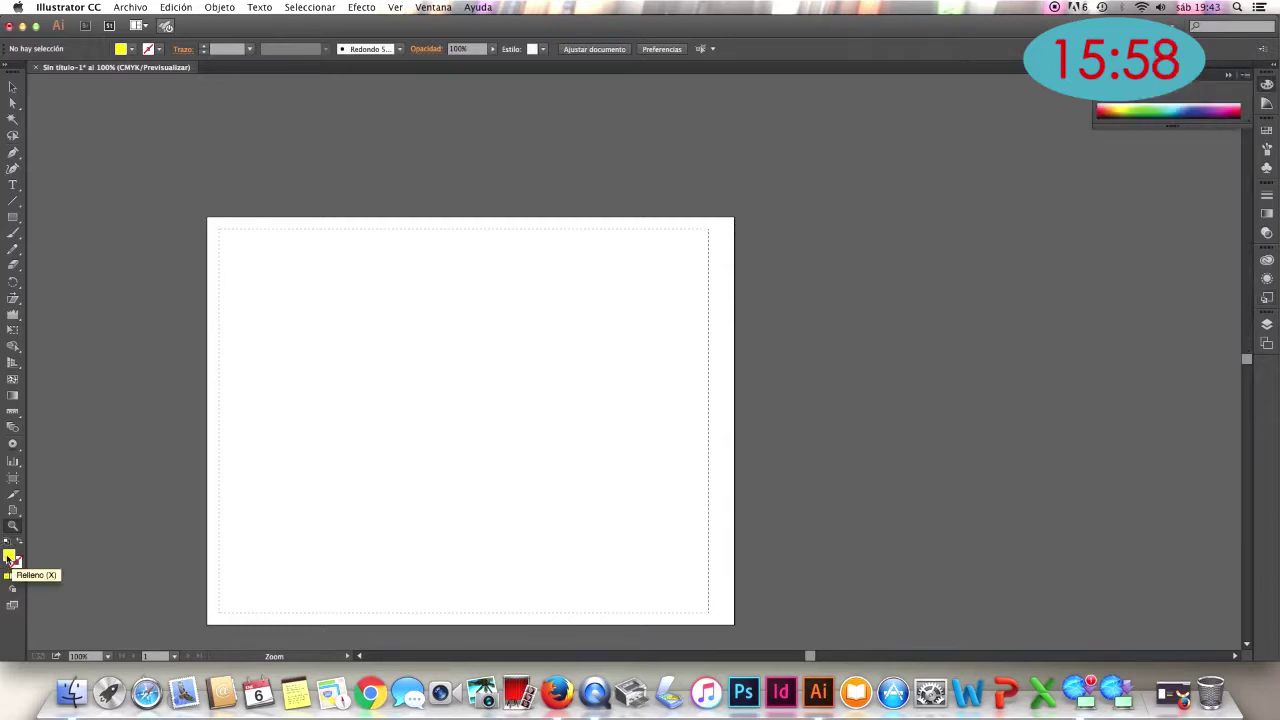
{"action": "left_click", "coordinate": [10, 558]}
{"action": "double_click", "coordinate": [10, 558]}
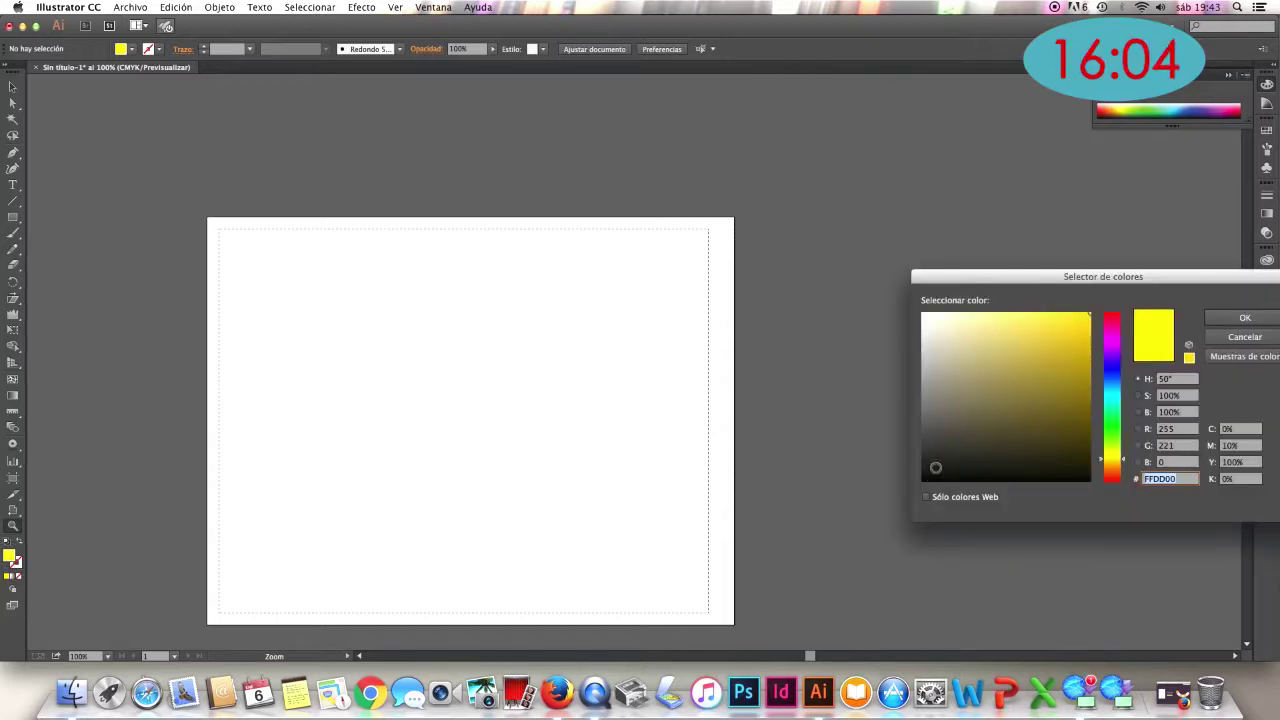
{"action": "left_click", "coordinate": [1115, 372]}
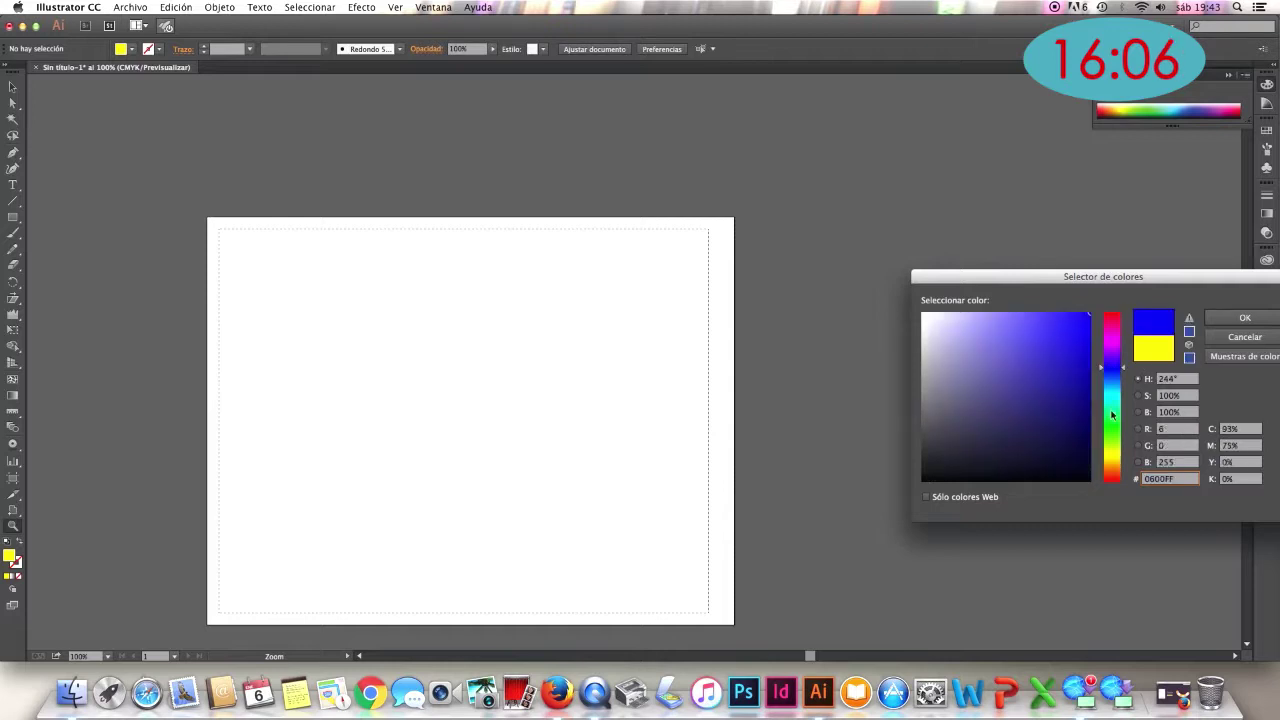
{"action": "left_click", "coordinate": [1112, 415]}
{"action": "left_click", "coordinate": [1111, 446]}
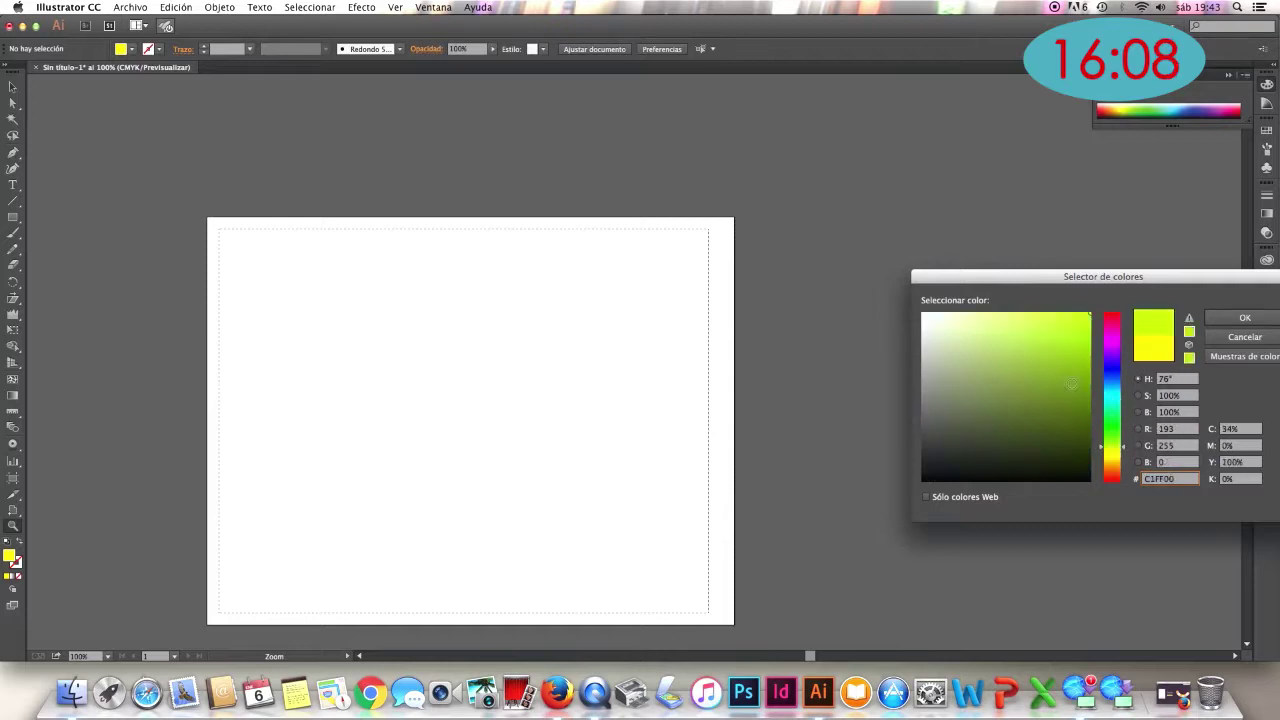
{"action": "left_click", "coordinate": [1061, 330]}
{"action": "left_click", "coordinate": [1004, 342]}
{"action": "left_click", "coordinate": [1075, 365]}
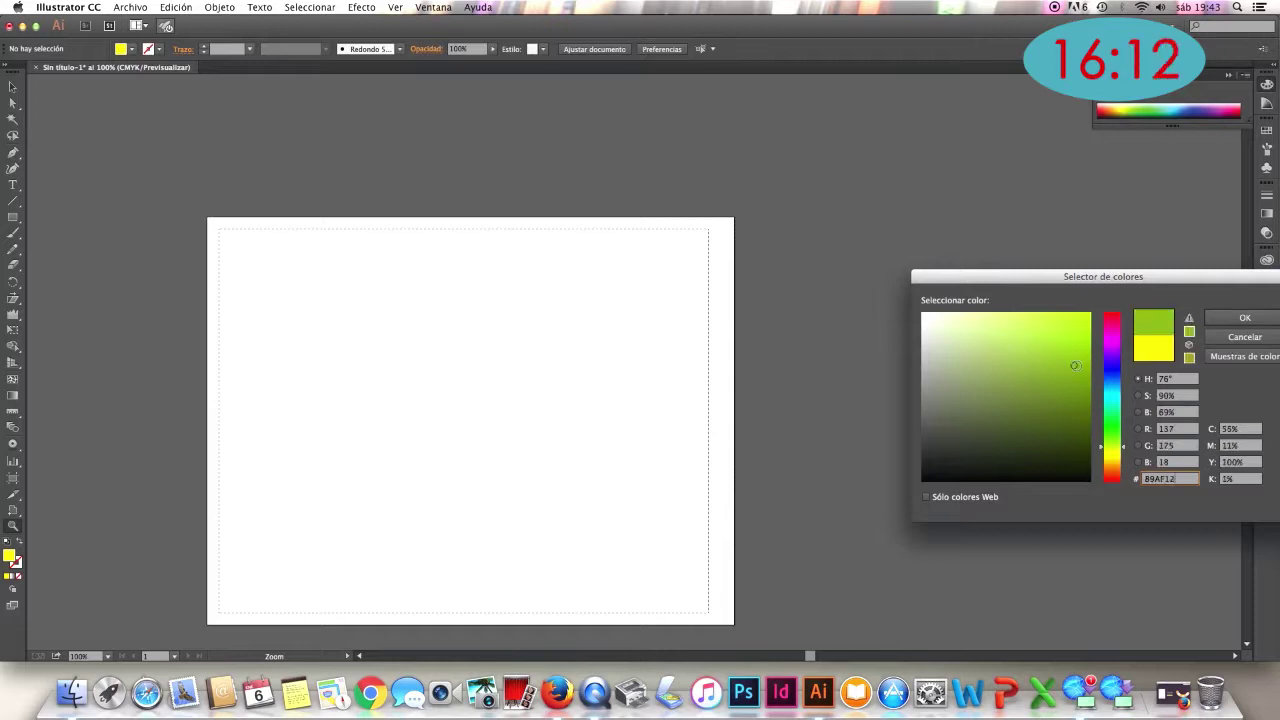
{"action": "left_click", "coordinate": [1222, 317]}
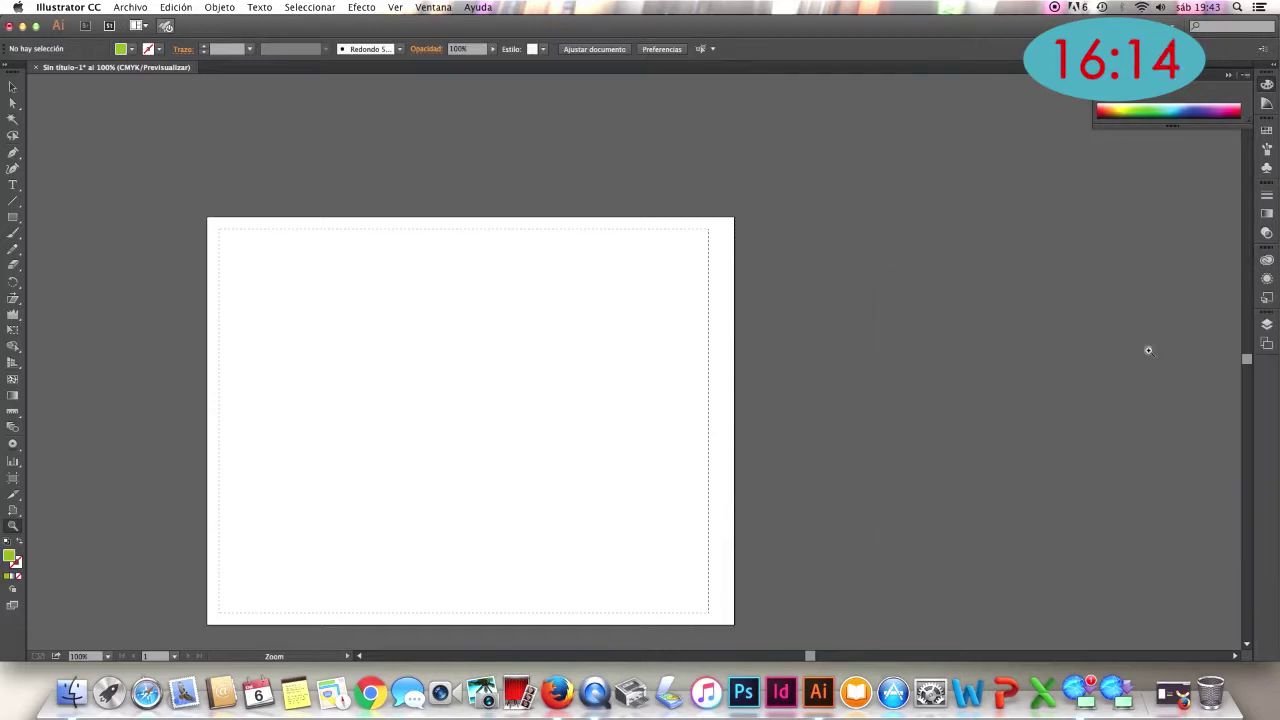
Set the stroke colour to red E2233E in the Color Picker
{"action": "left_click", "coordinate": [15, 566]}
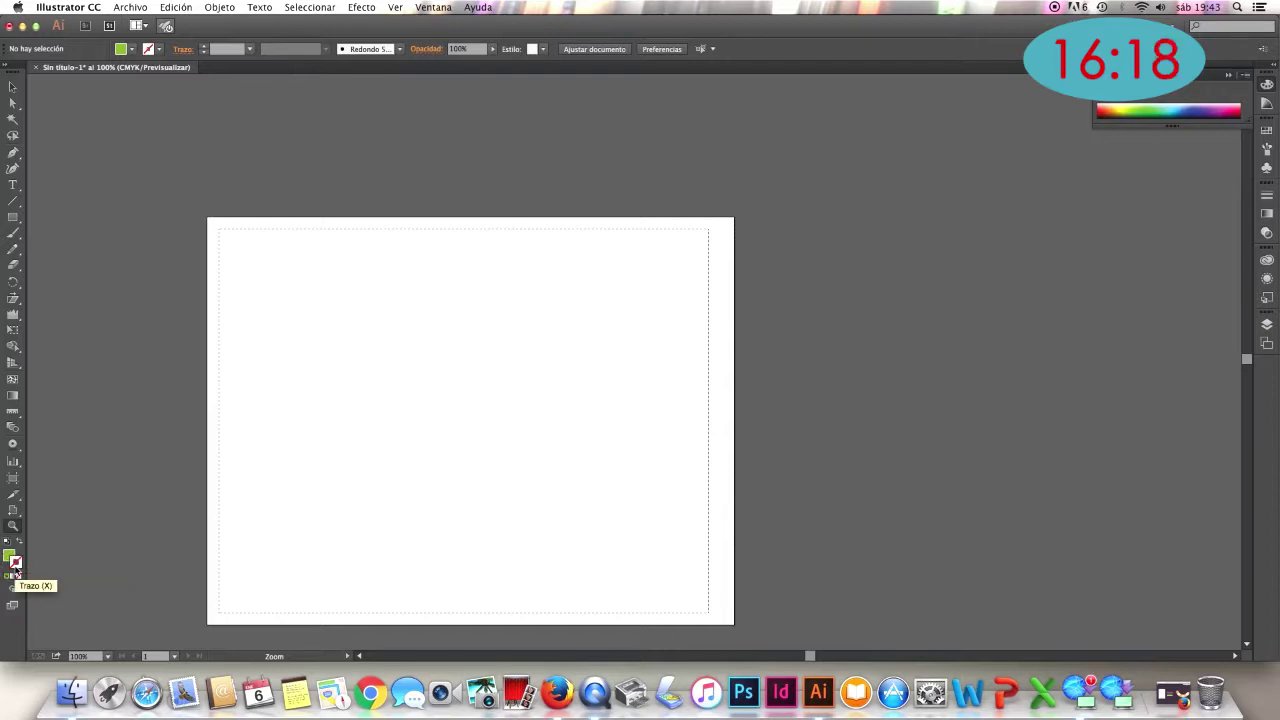
{"action": "double_click", "coordinate": [15, 566]}
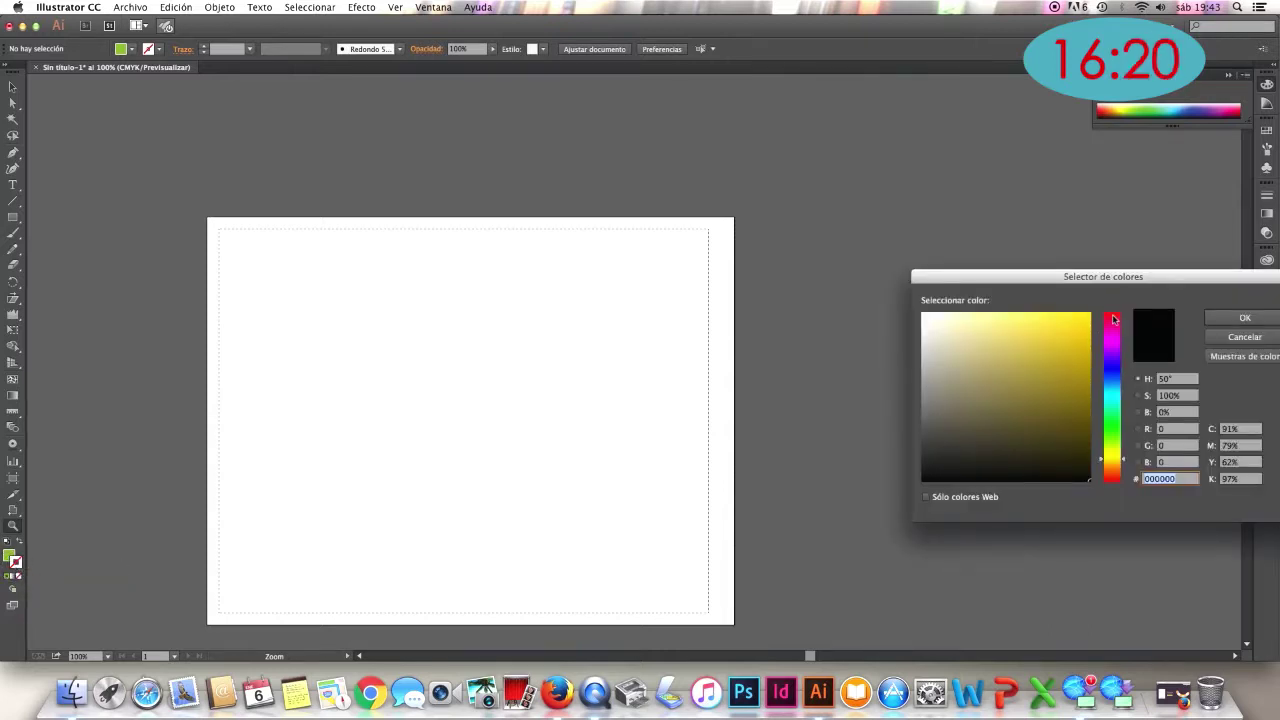
{"action": "left_click", "coordinate": [1112, 318]}
{"action": "left_click", "coordinate": [1066, 331]}
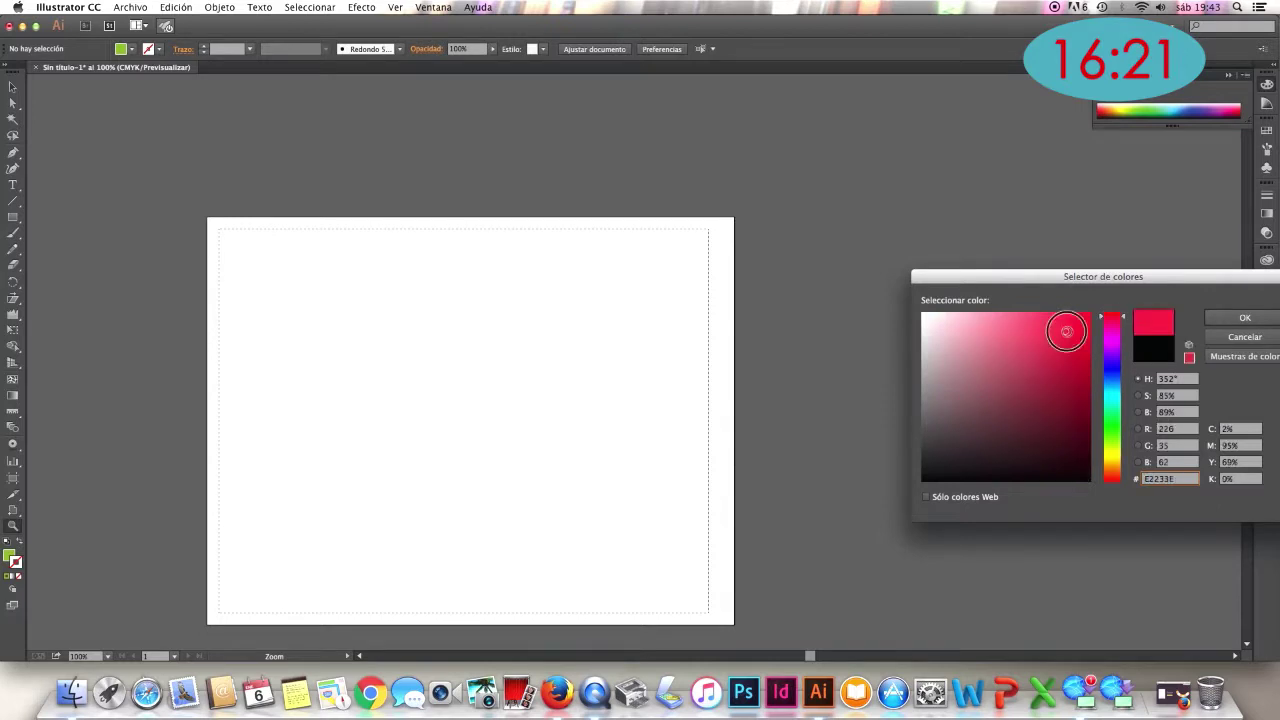
{"action": "left_click", "coordinate": [1245, 318]}
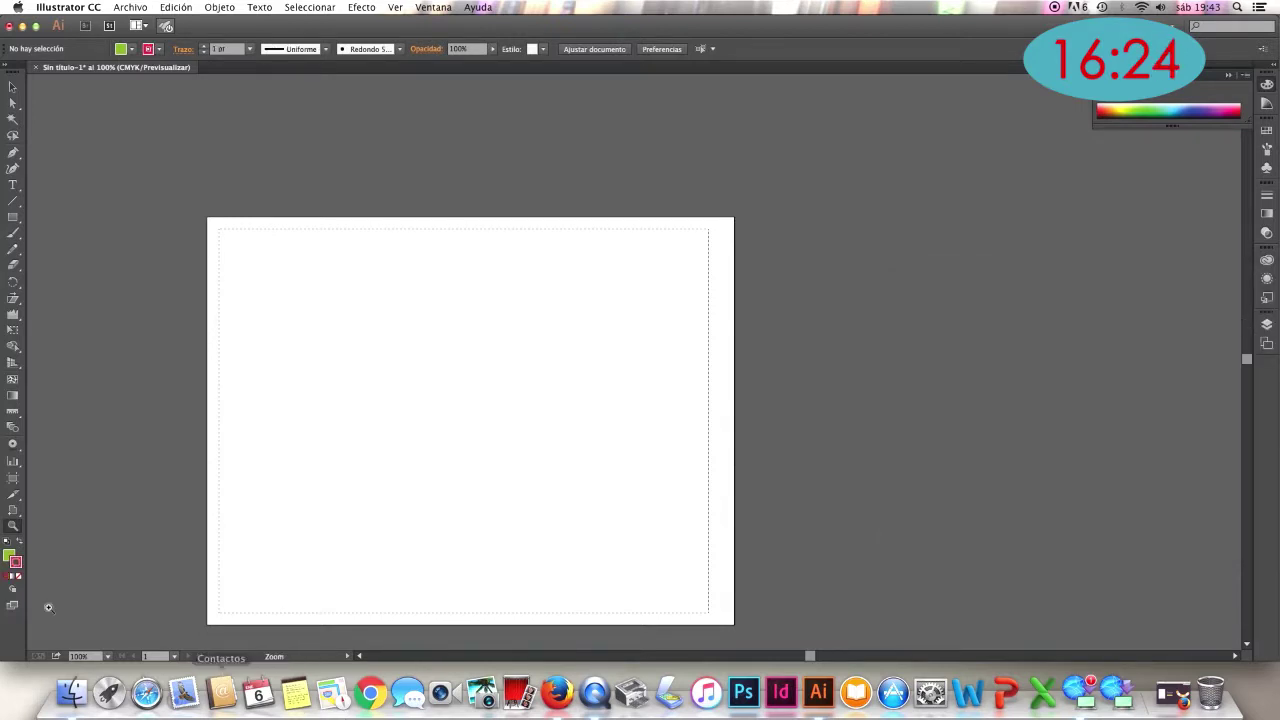
{"action": "left_click", "coordinate": [13, 217]}
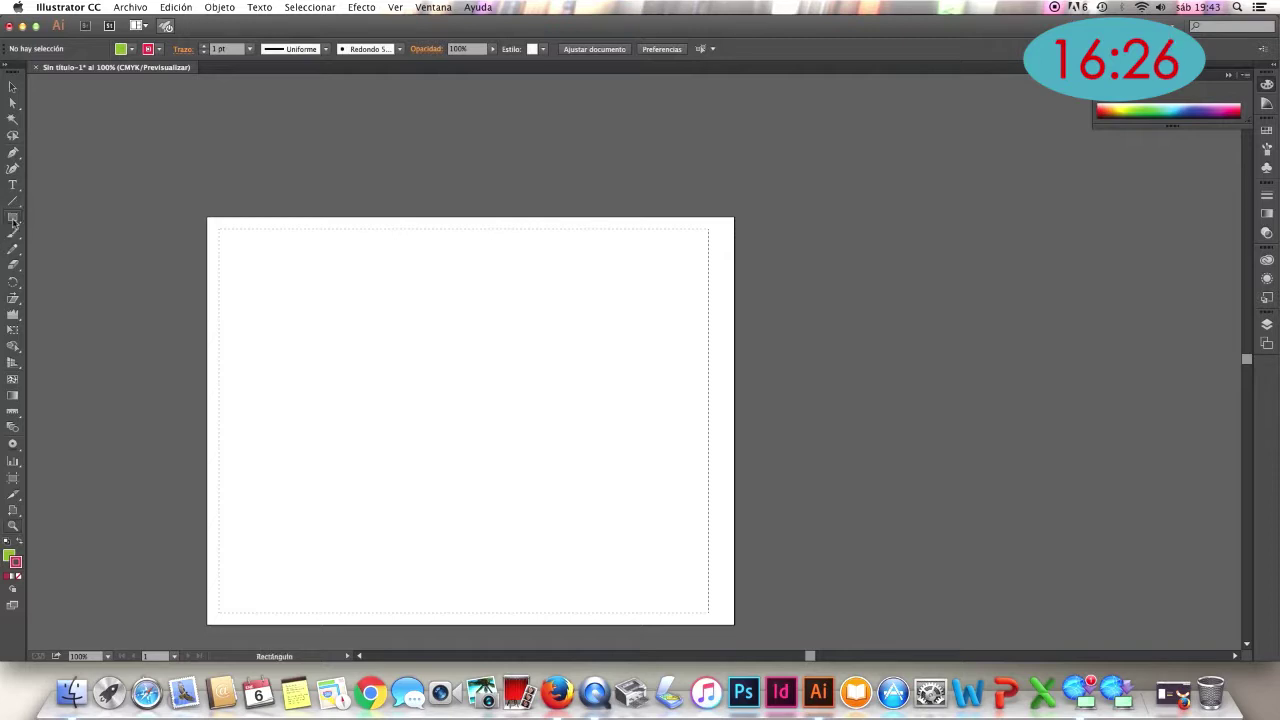
Draw a 7.832 × 8.396 cm green rectangle left of centre and select it
{"action": "left_click_drag", "start_coordinate": [354, 317], "coordinate": [501, 474]}
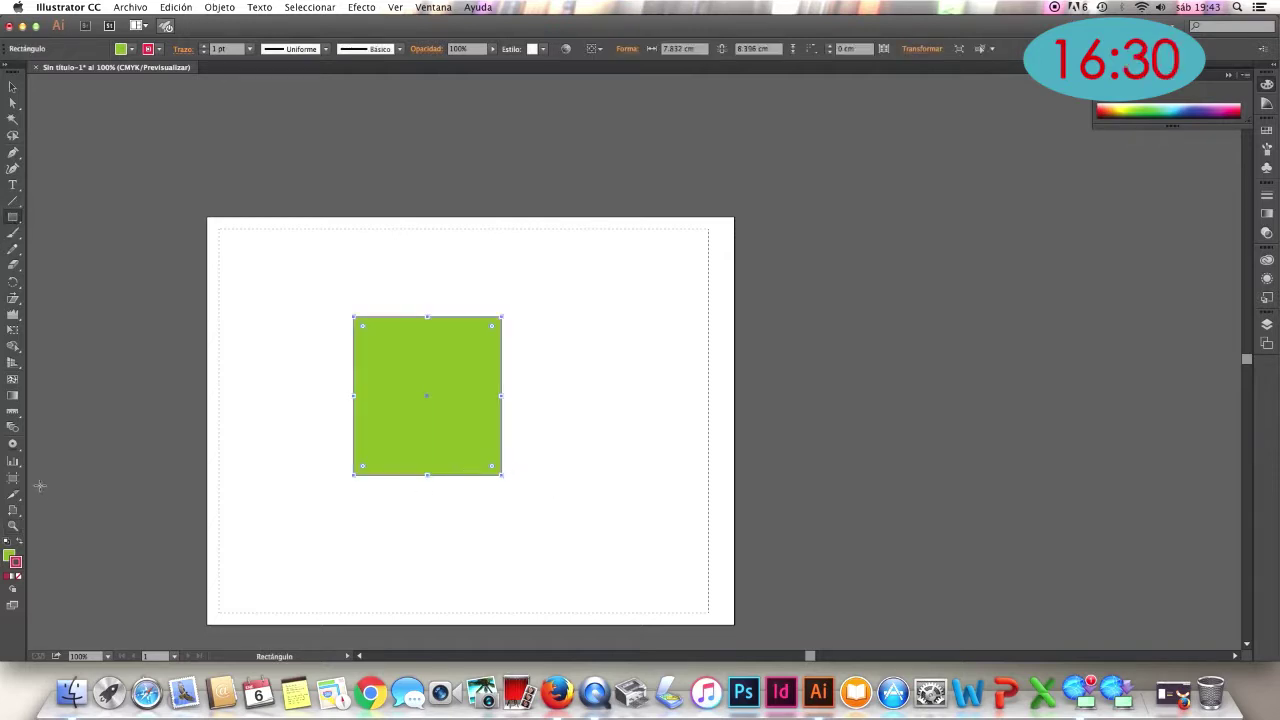
{"action": "left_click", "coordinate": [12, 87]}
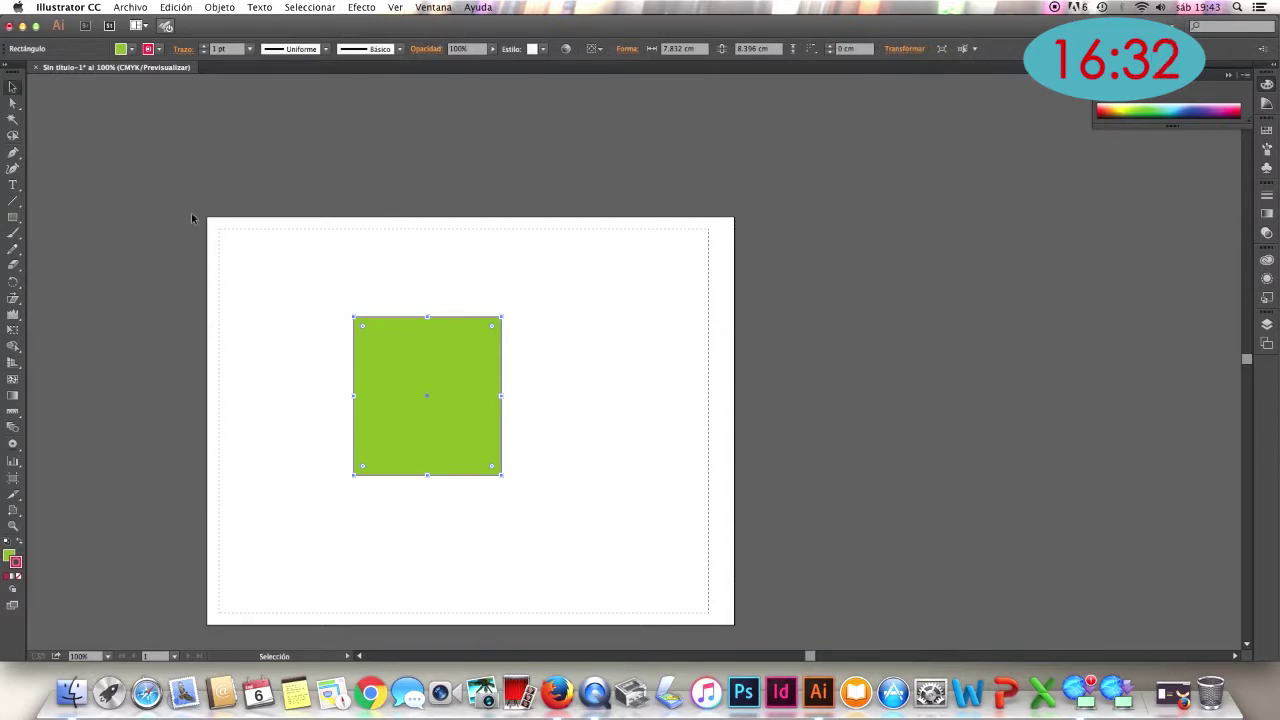
{"action": "left_click", "coordinate": [267, 282]}
{"action": "left_click", "coordinate": [391, 320]}
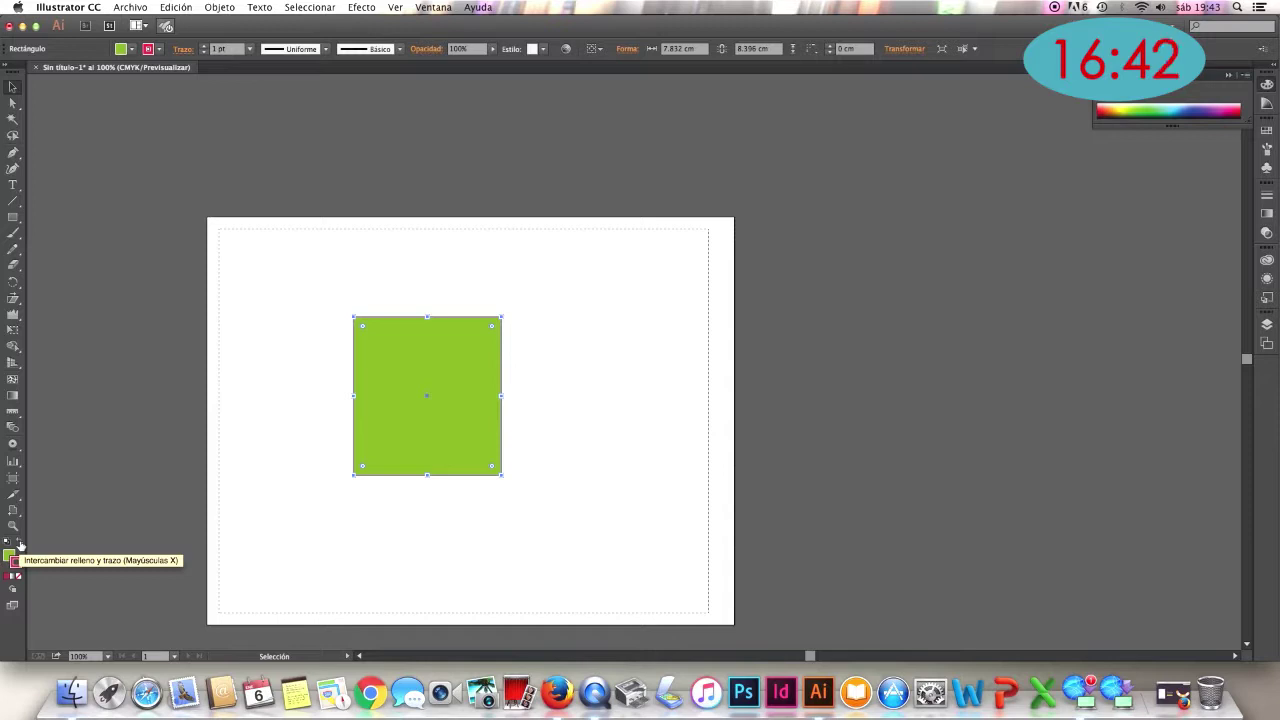
{"action": "left_click", "coordinate": [16, 563]}
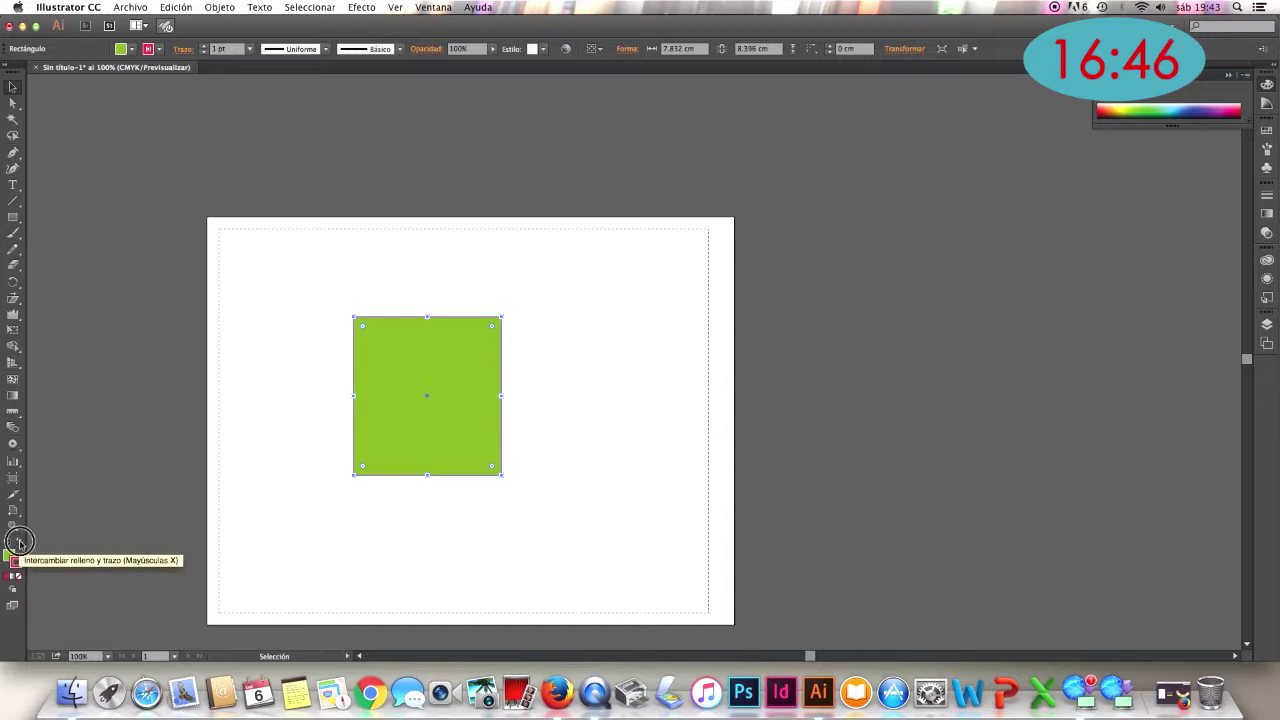
Swap fill and stroke to make the rectangle red, then give it a white-to-black linear gradient
{"action": "left_click", "coordinate": [20, 545]}
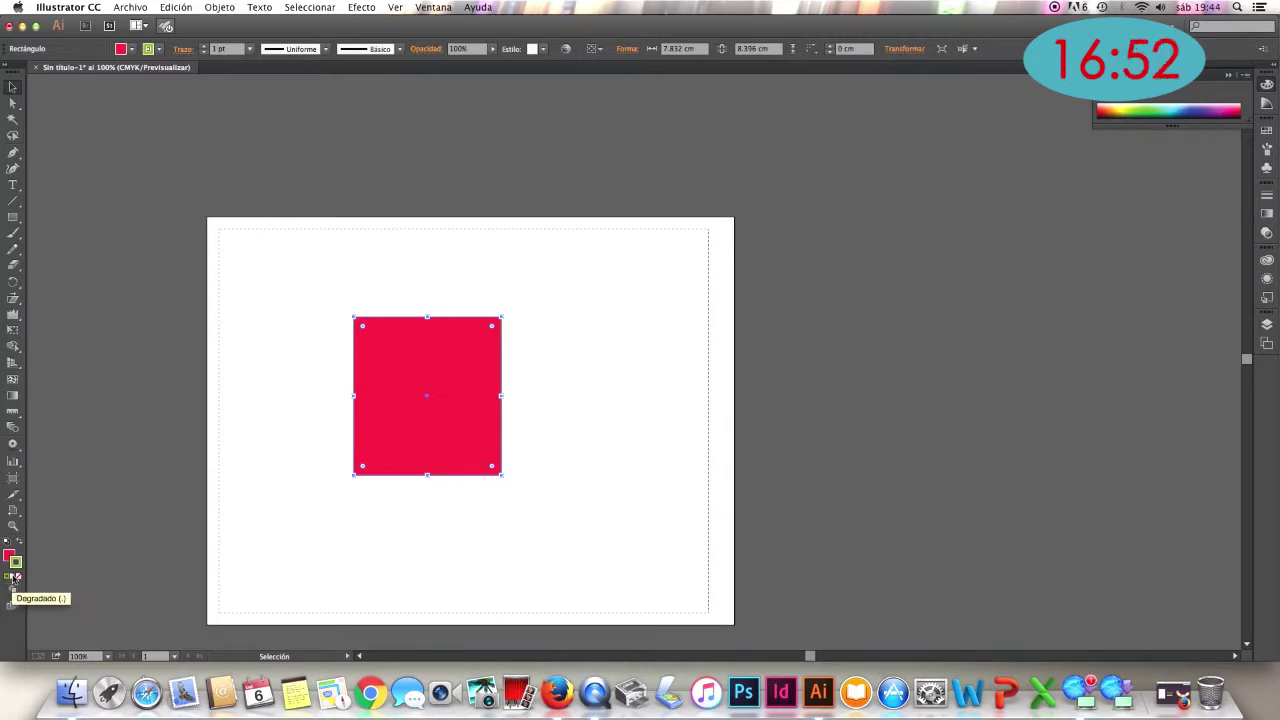
{"action": "left_click", "coordinate": [14, 577]}
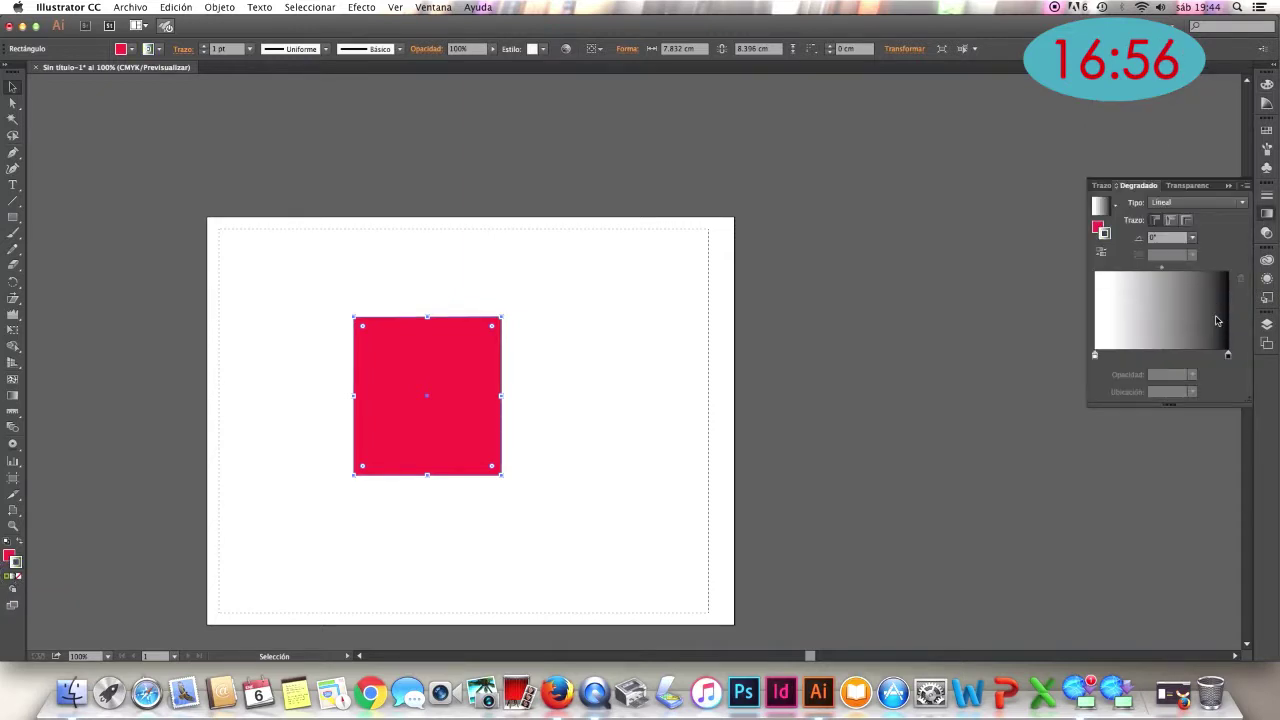
{"action": "left_click", "coordinate": [1101, 230]}
{"action": "left_click", "coordinate": [1175, 306]}
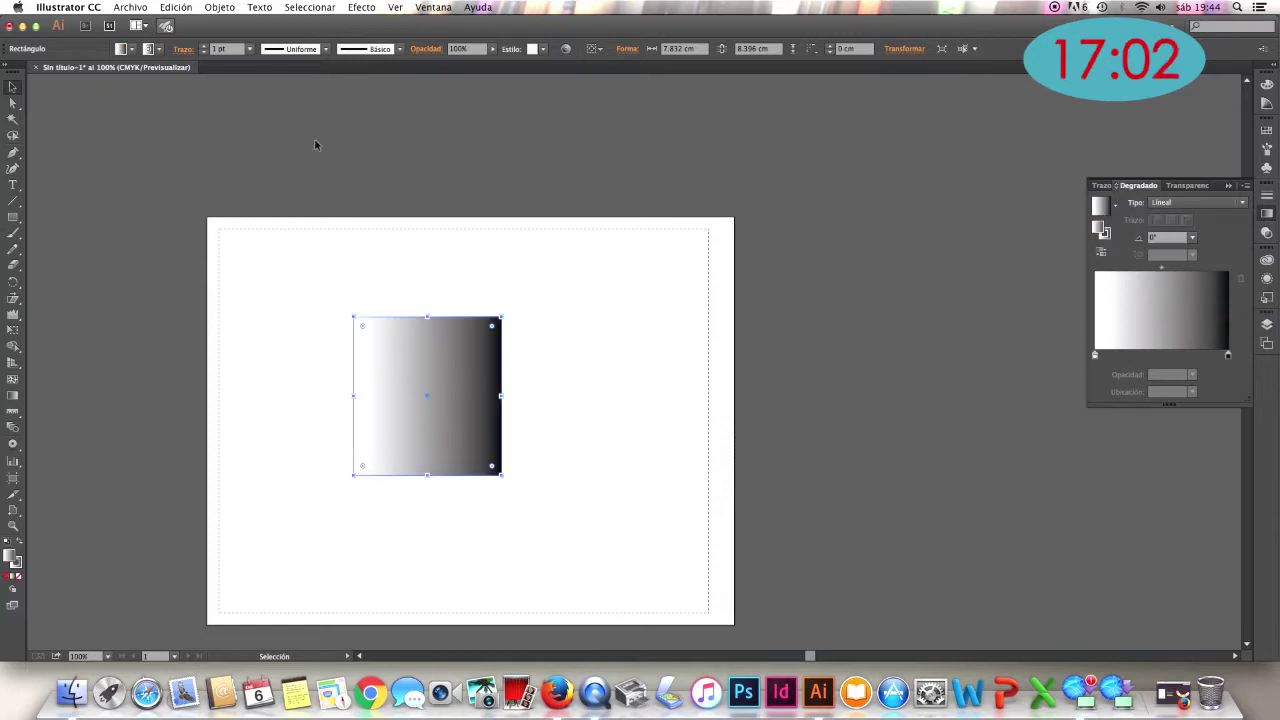
{"action": "left_click", "coordinate": [283, 283]}
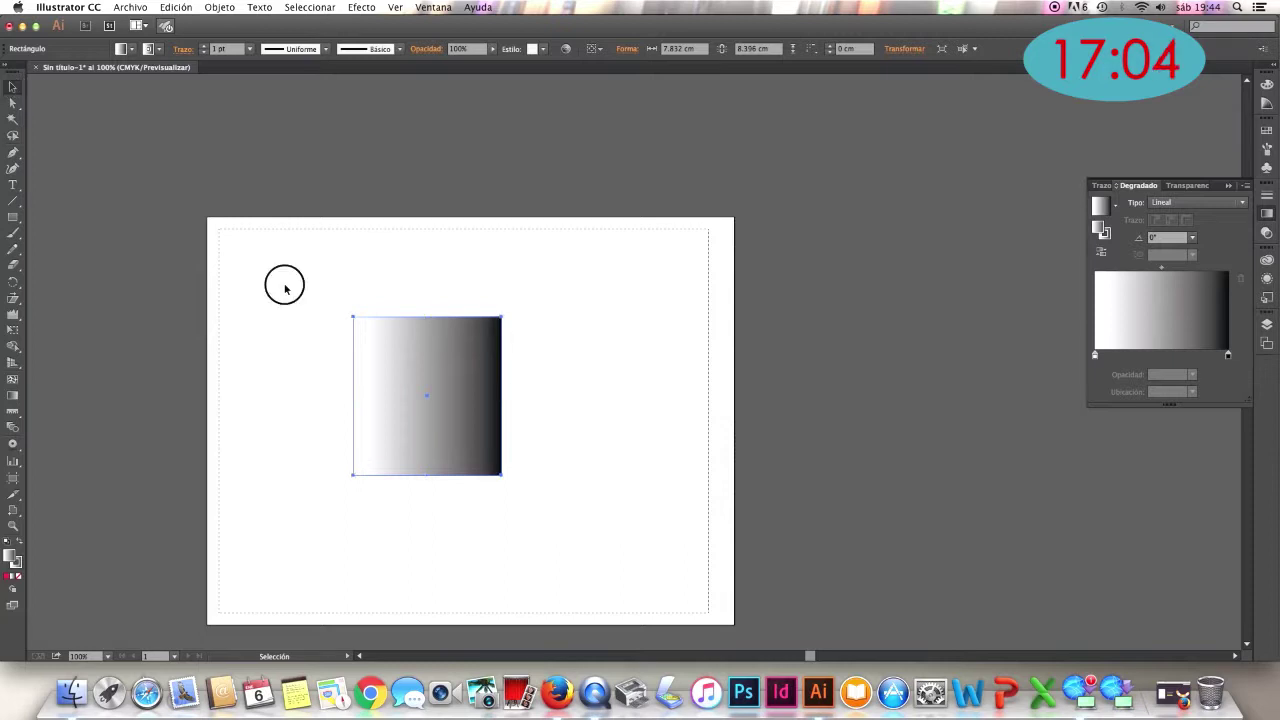
{"action": "mouse_move", "coordinate": [332, 289]}
{"action": "left_mouse_down"}
{"action": "mouse_move", "coordinate": [545, 533]}
{"action": "mouse_move", "coordinate": [571, 539]}
{"action": "left_mouse_up"}
Delete the selected gradient rectangle
{"action": "key", "text": "Delete"}
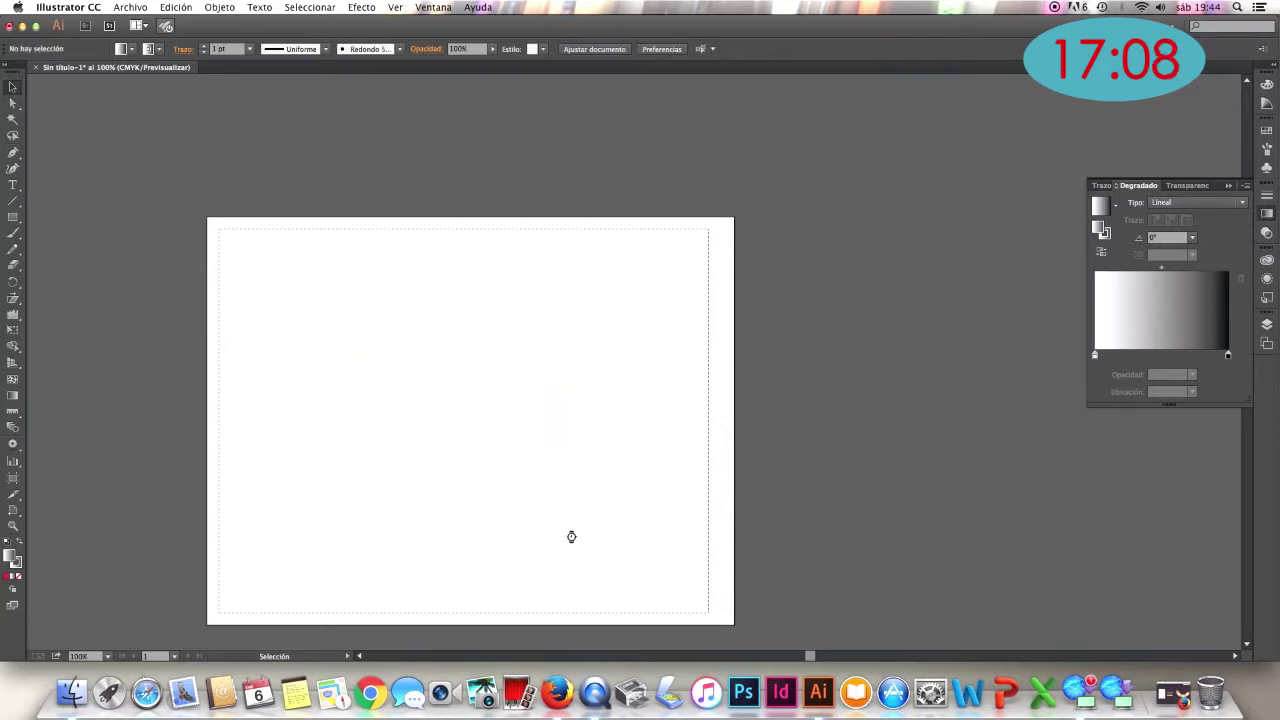